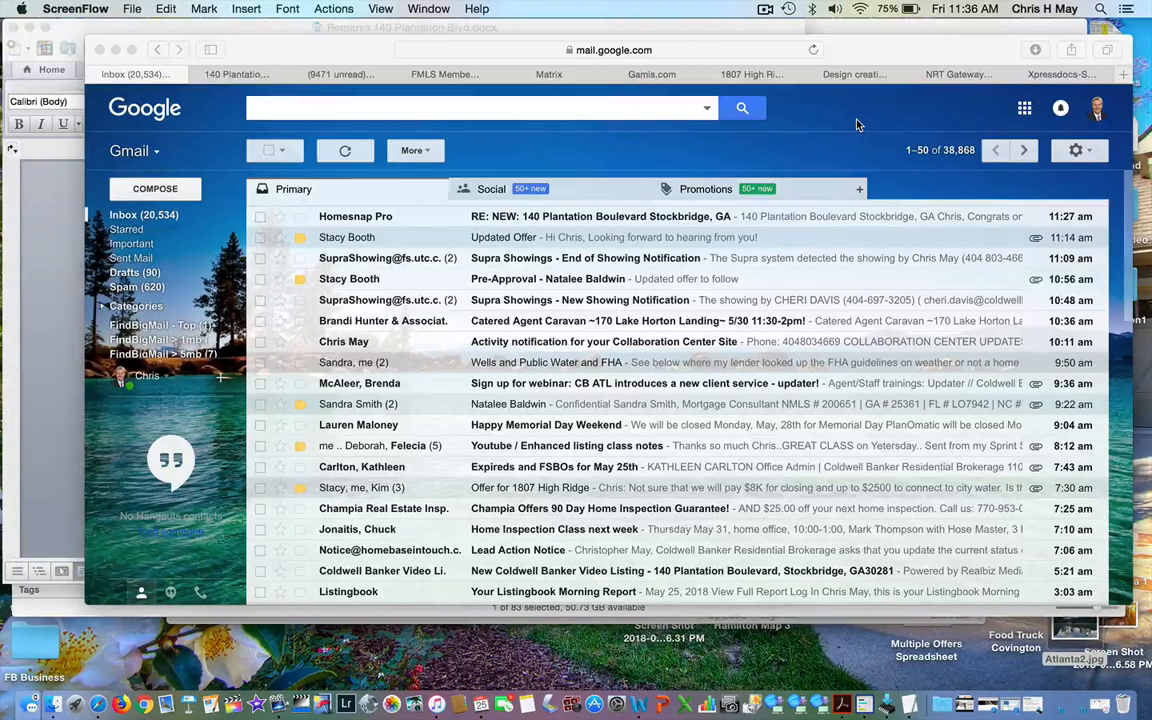
# Go from Gmail's apps grid to YouTube, open My channel and start a new upload
pyautogui.click(1025, 113)
pyautogui.click(1025, 113)
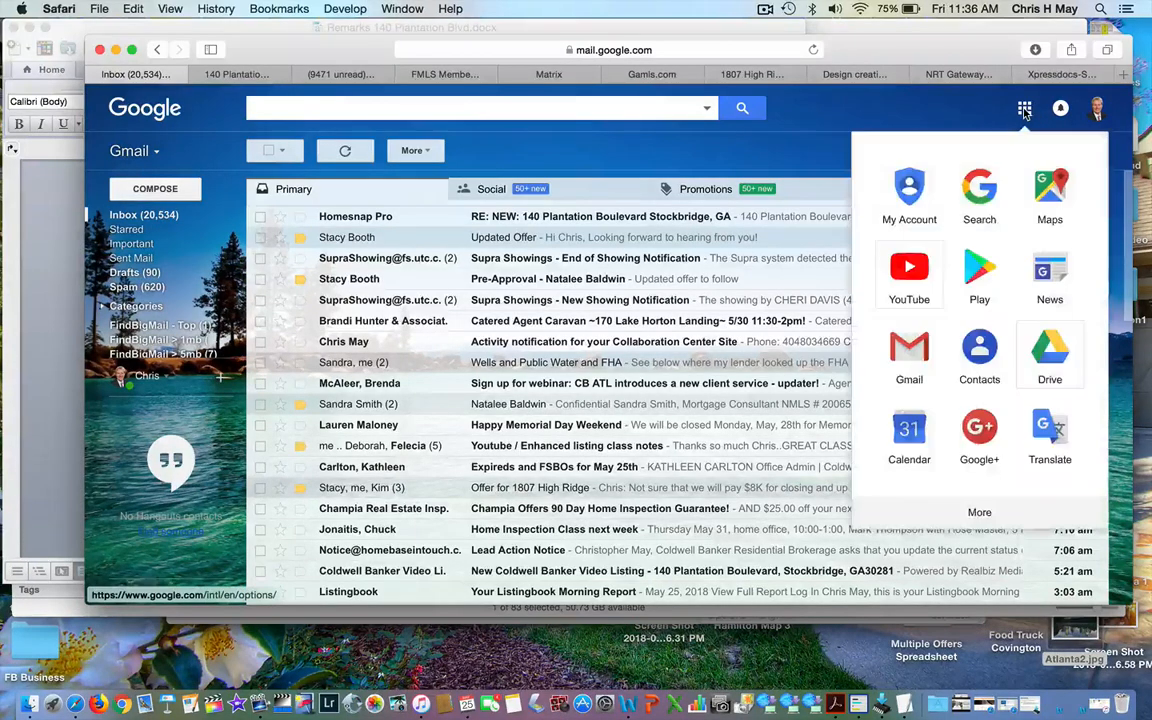
pyautogui.click(910, 270)
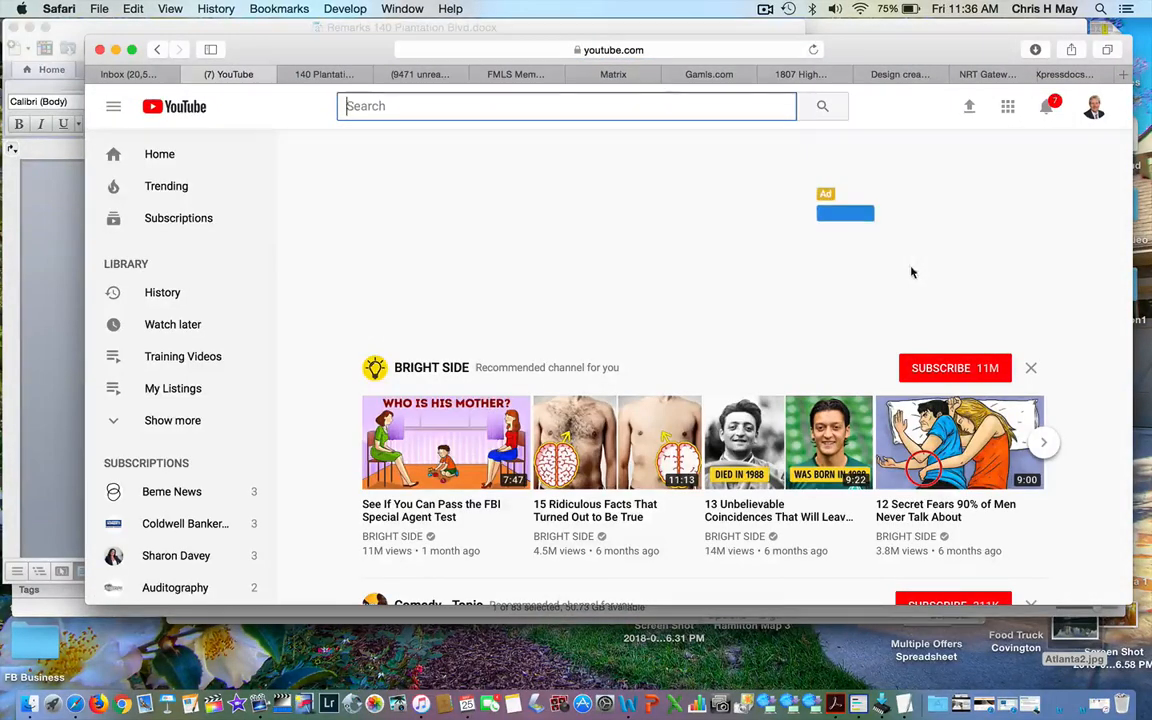
pyautogui.click(1095, 109)
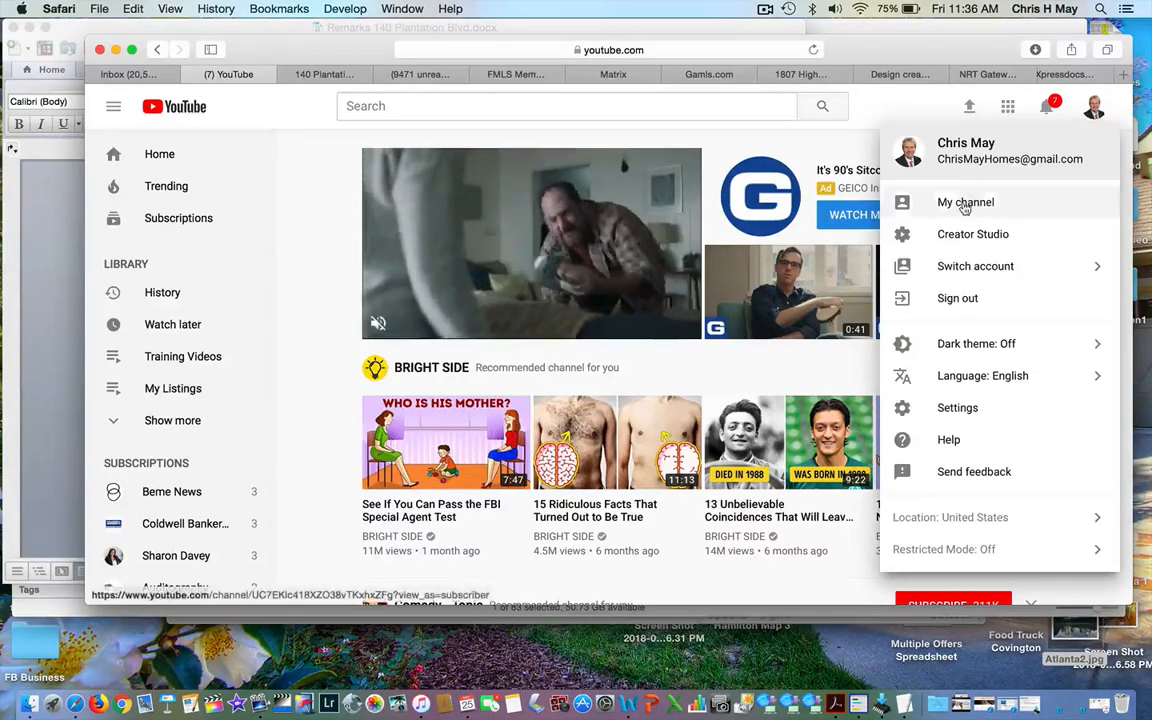
pyautogui.click(960, 202)
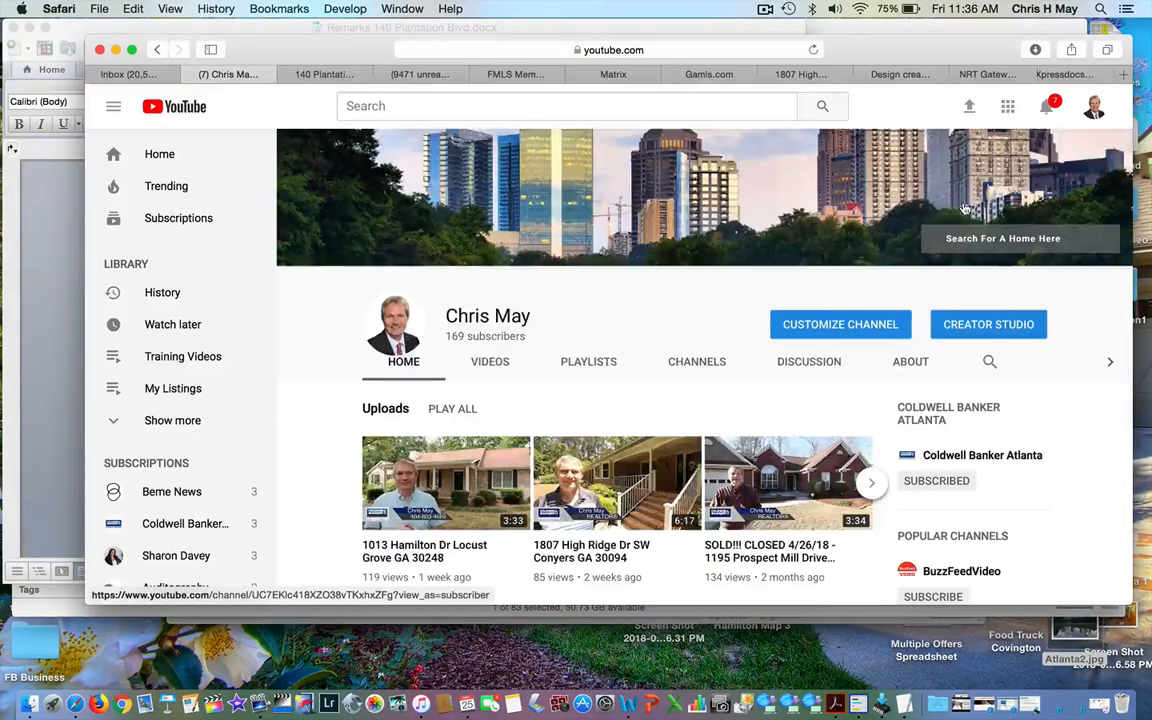
pyautogui.click(969, 108)
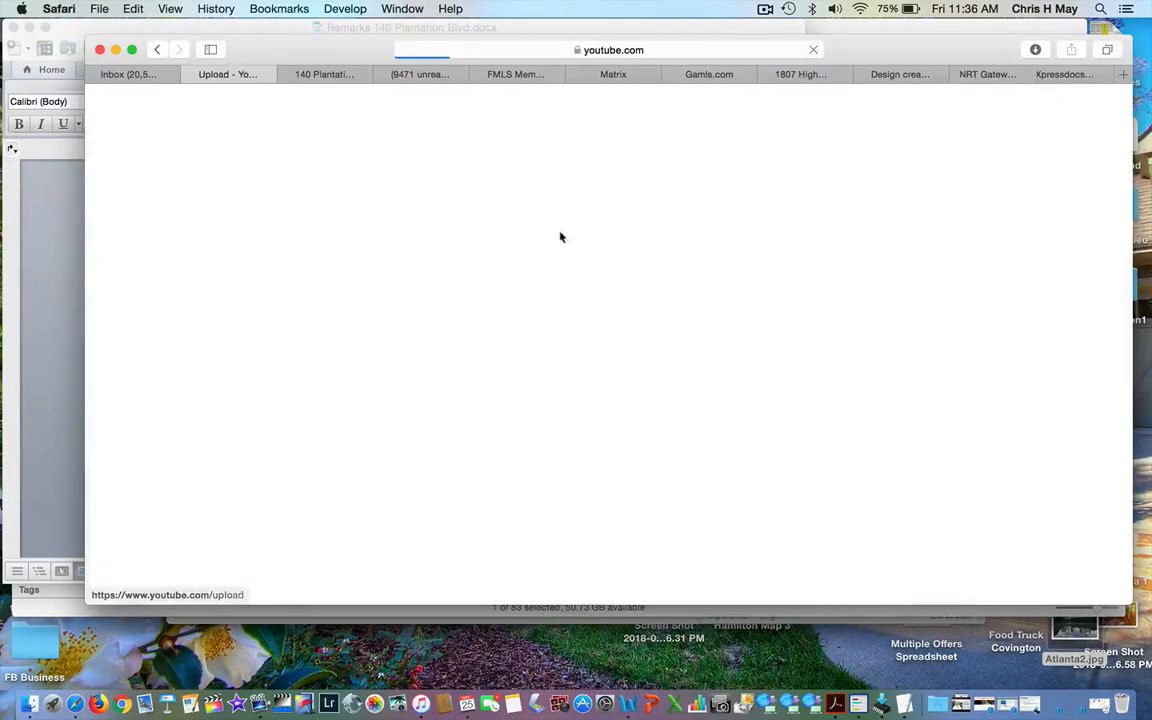
pyautogui.click(504, 247)
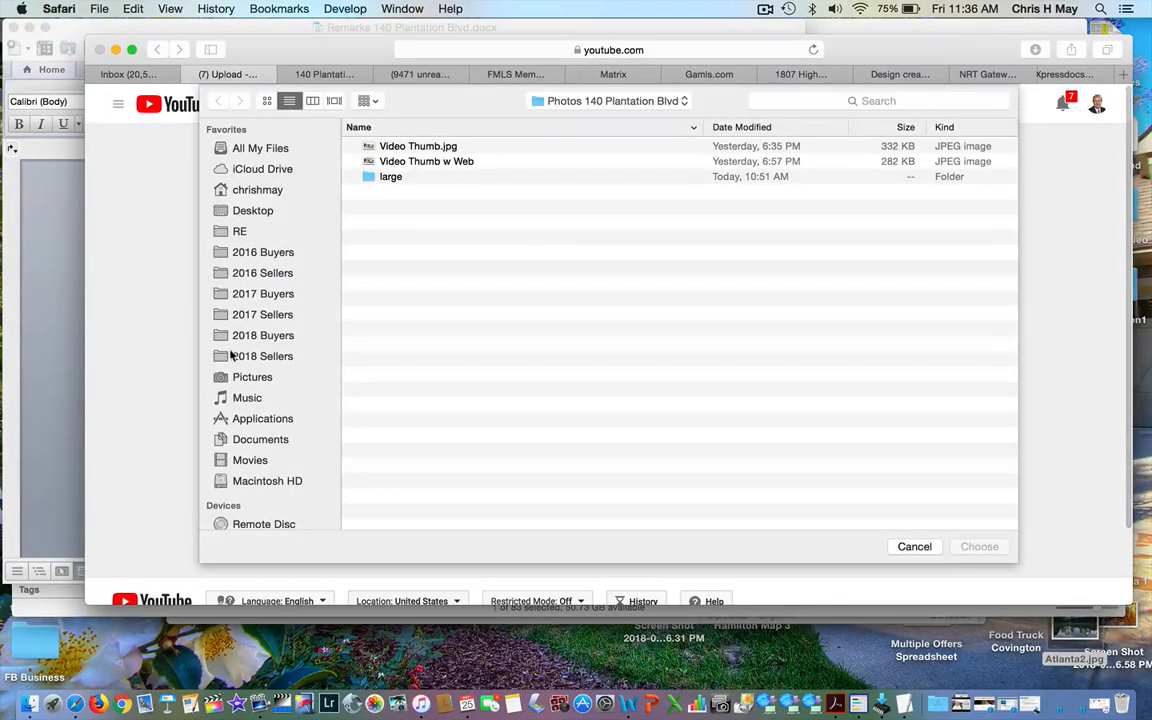
pyautogui.click(240, 232)
pyautogui.scroll(-20, 436, 336)
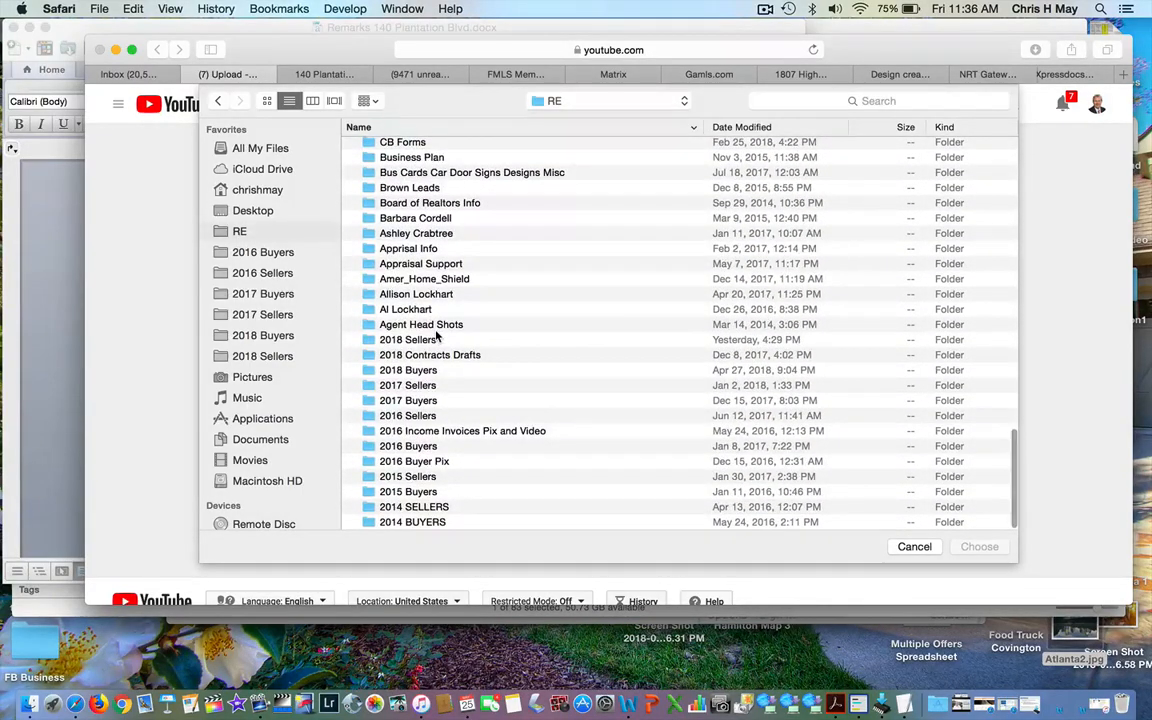
pyautogui.scroll(20, 436, 336)
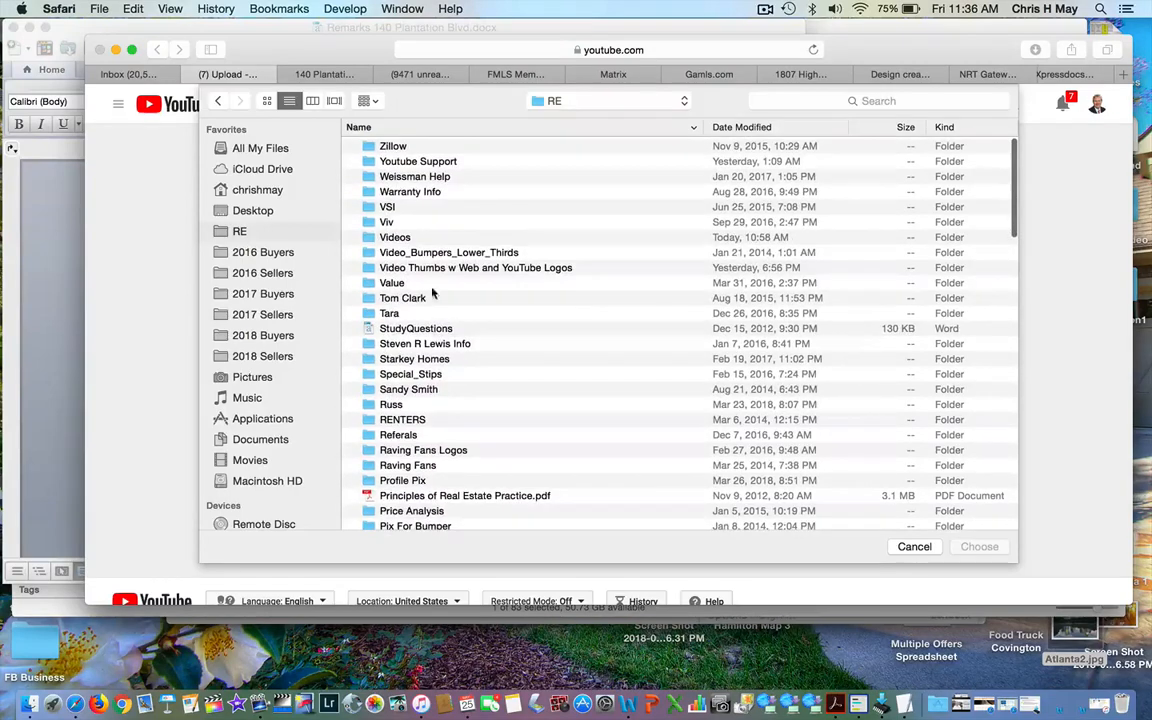
pyautogui.doubleClick(395, 237)
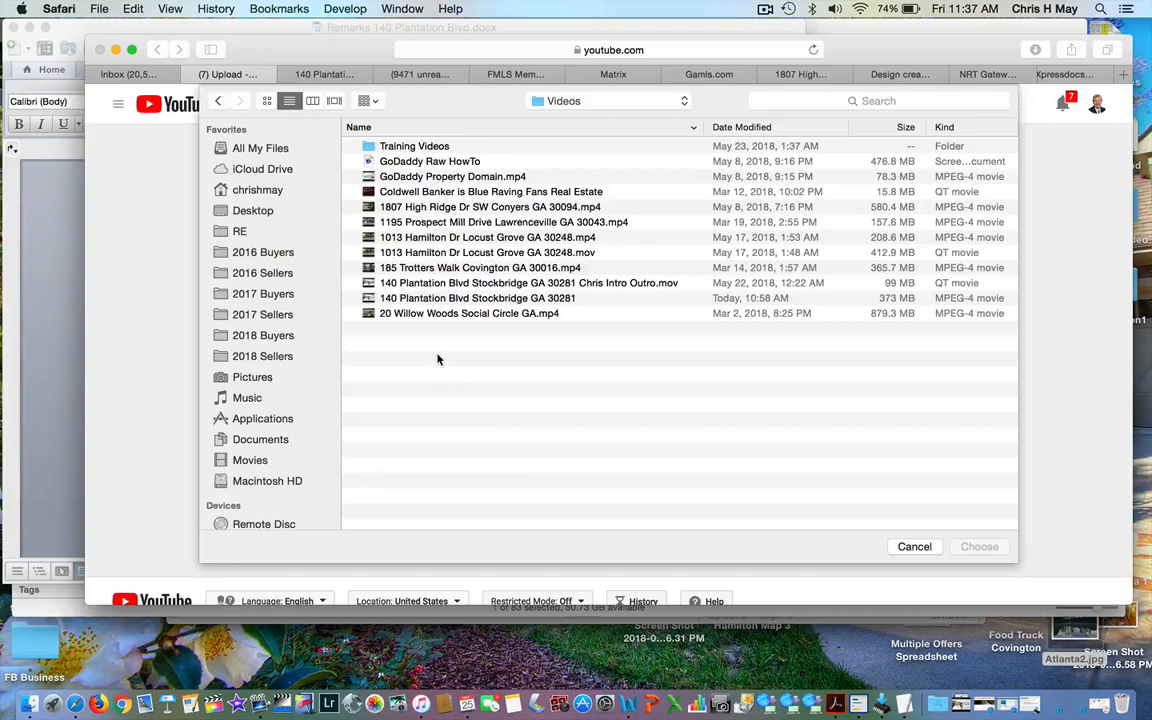
pyautogui.doubleClick(420, 298)
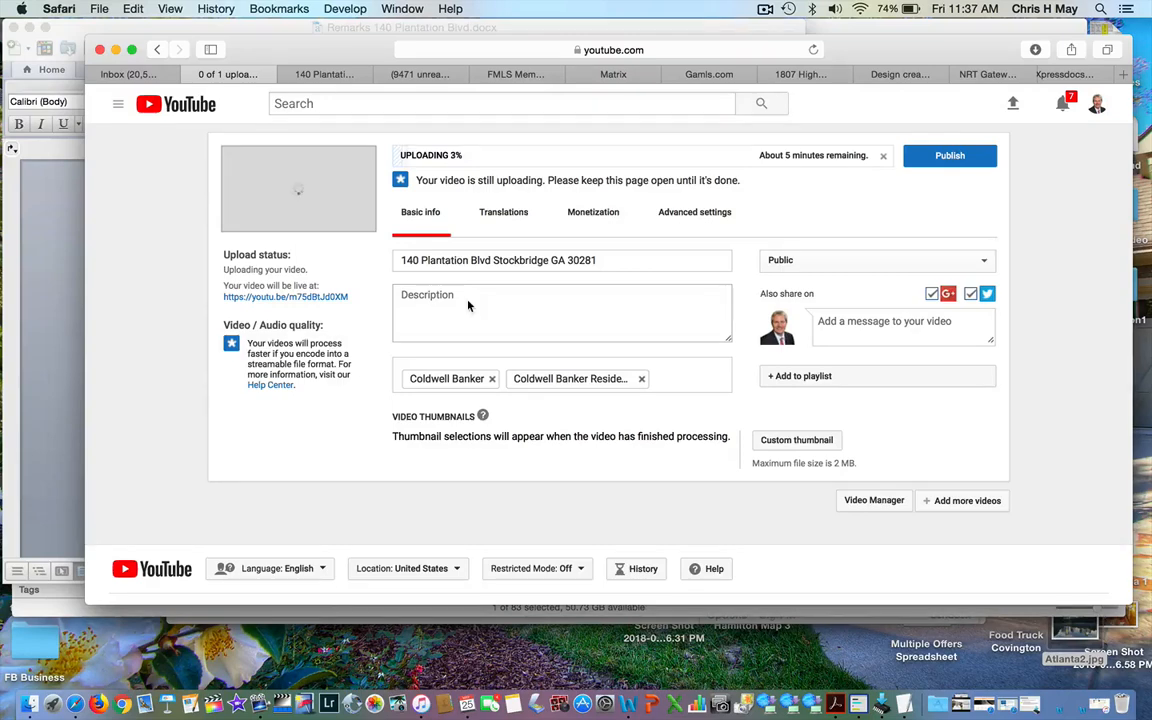
# Bring the Word remarks document forward and review its GAMLS Remarks section
pyautogui.click(628, 703)
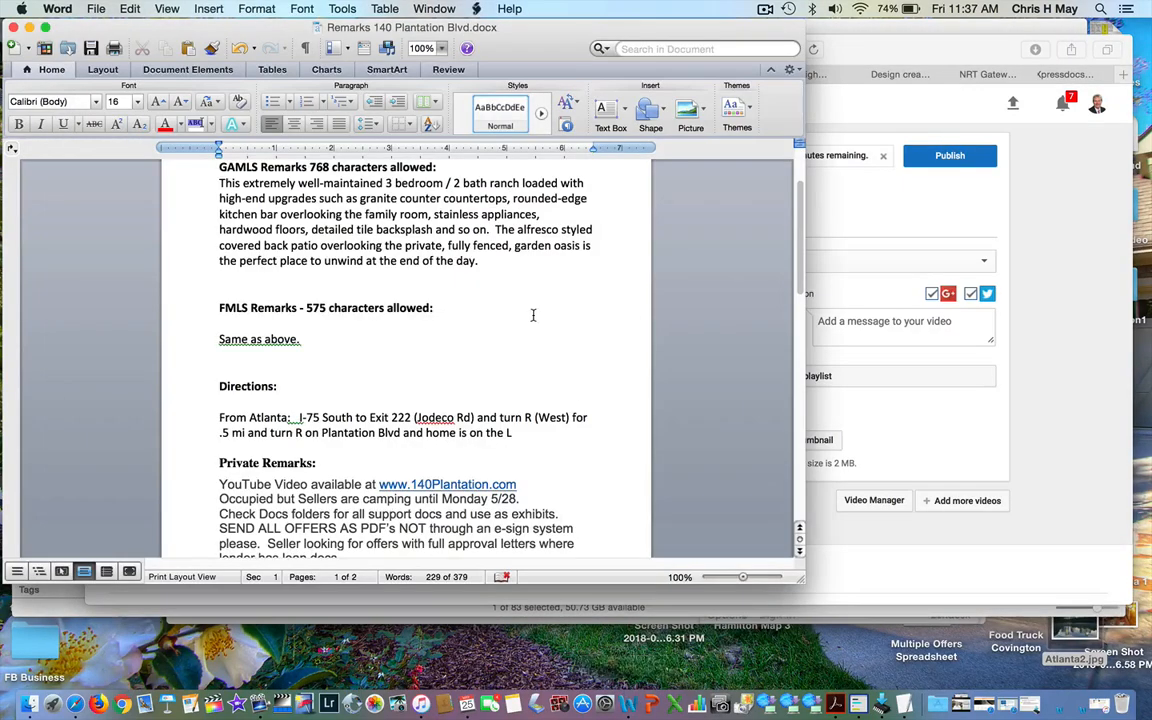
pyautogui.scroll(5, 460, 308)
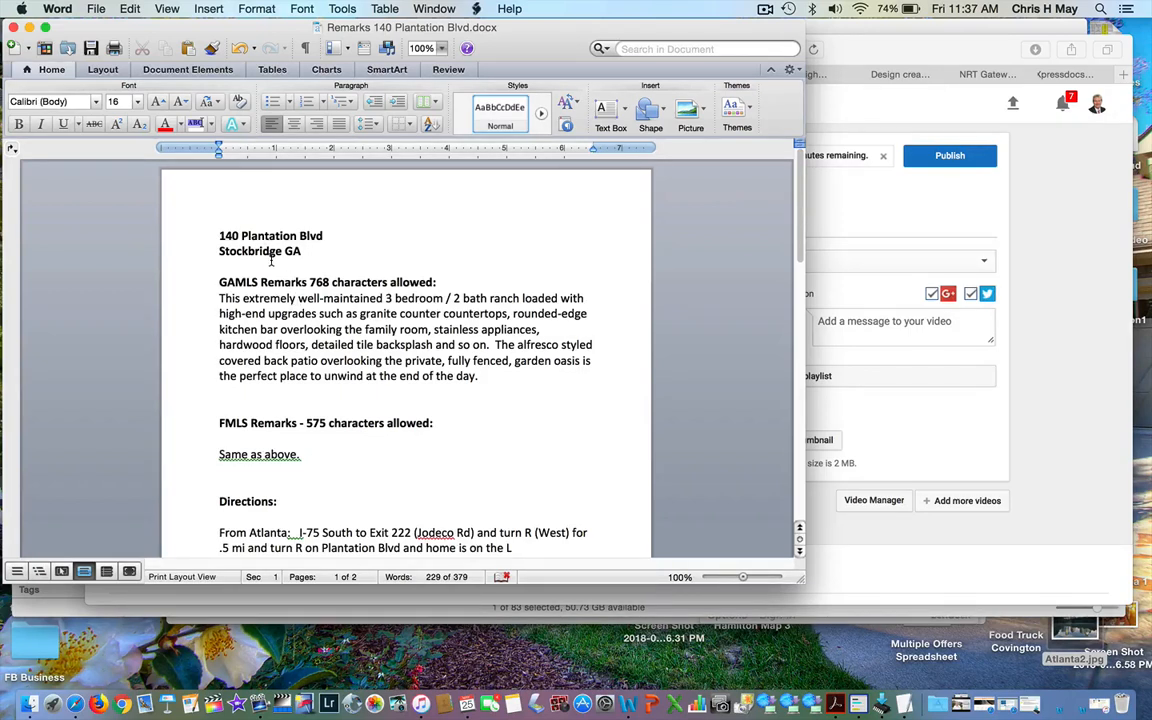
pyautogui.moveTo(217, 282); pyautogui.dragTo(430, 285)
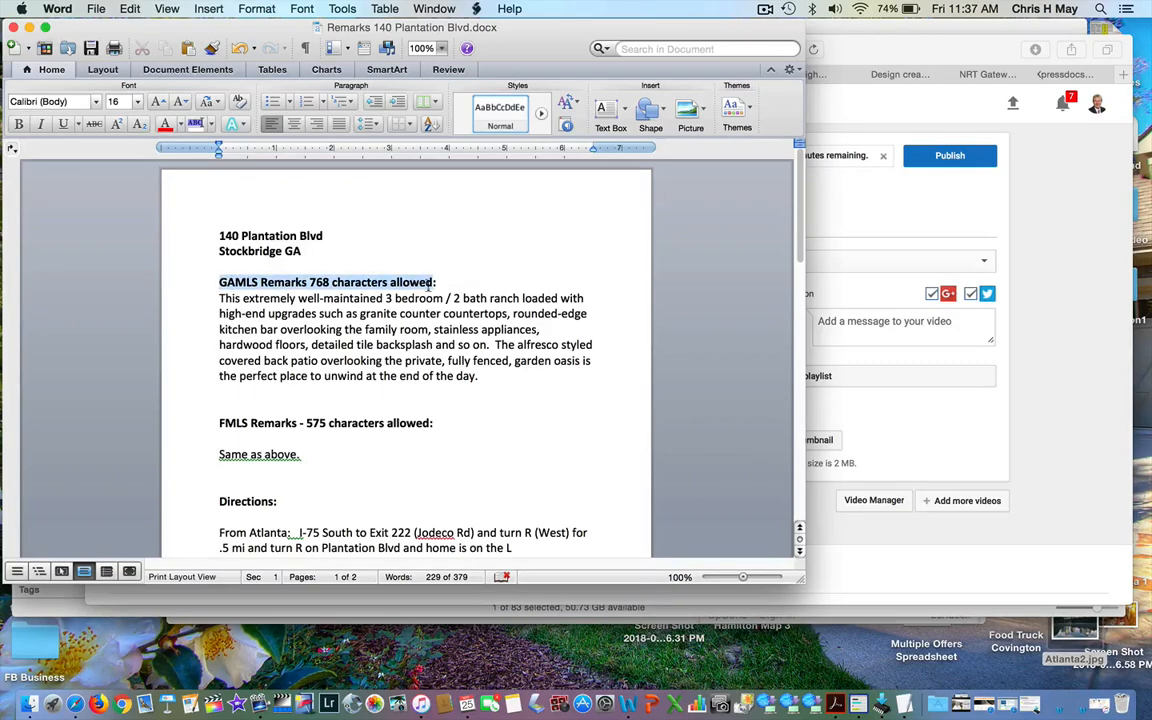
pyautogui.click(490, 335)
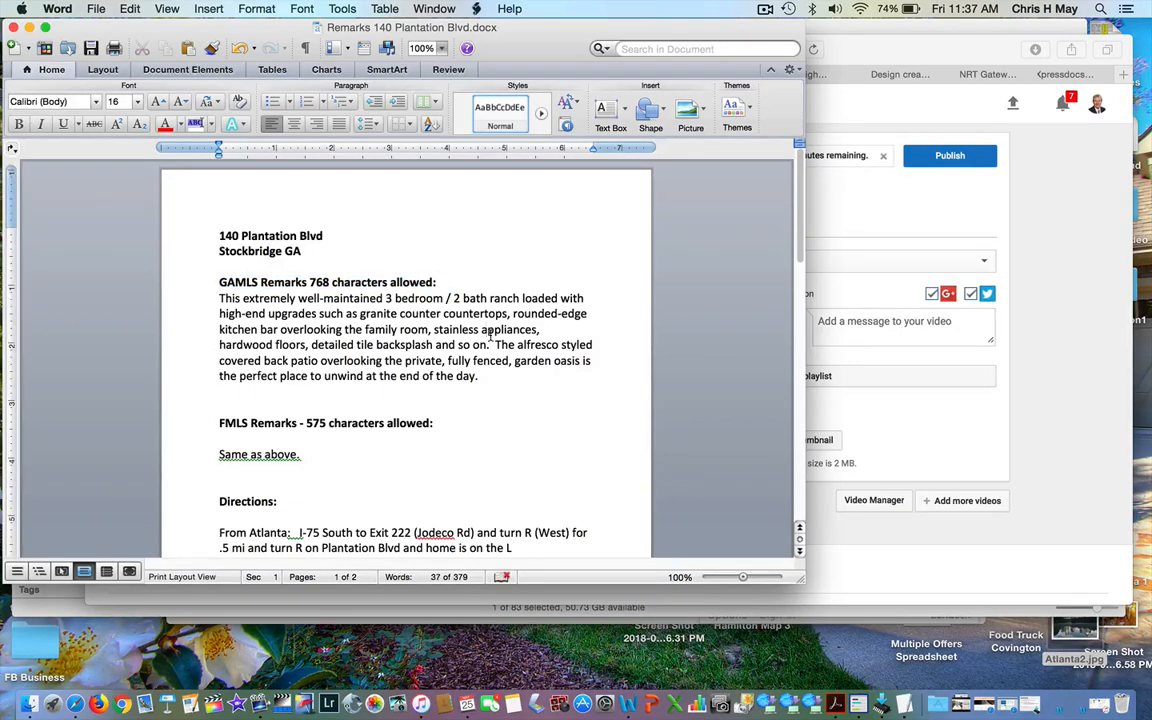
pyautogui.scroll(-5, 490, 335)
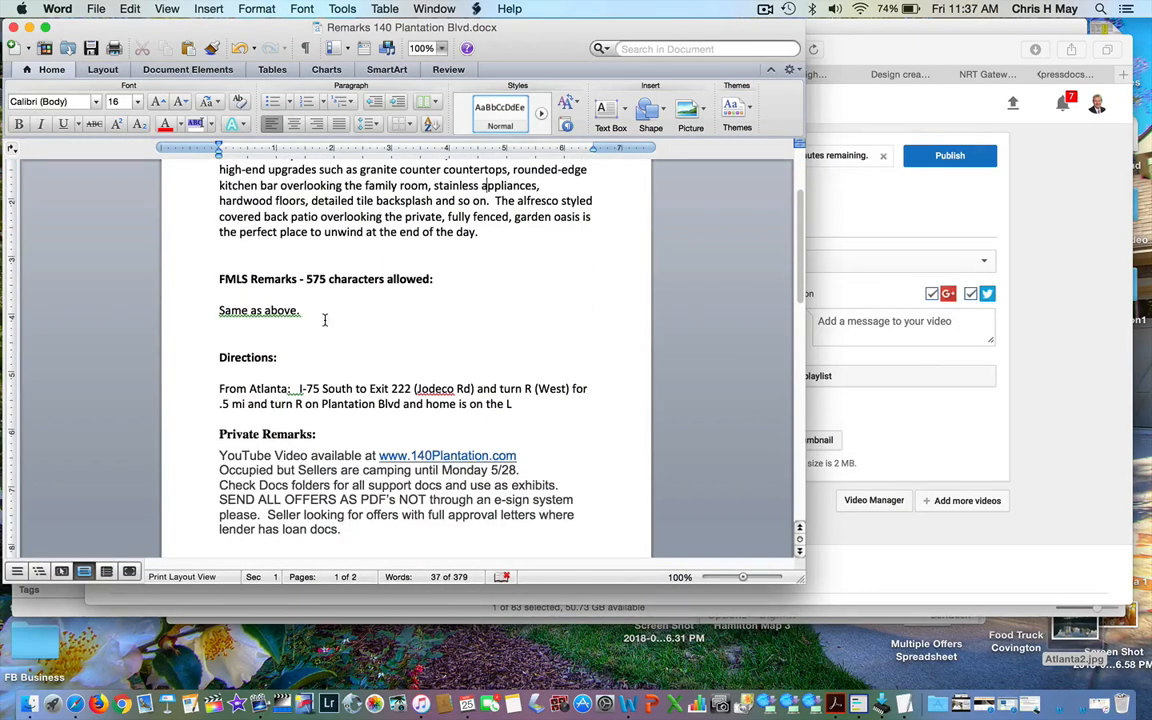
pyautogui.click(188, 308)
pyautogui.click(394, 326)
# Select the whole extended listing paragraph in Word, then return to the YouTube upload page
pyautogui.scroll(-5, 341, 352)
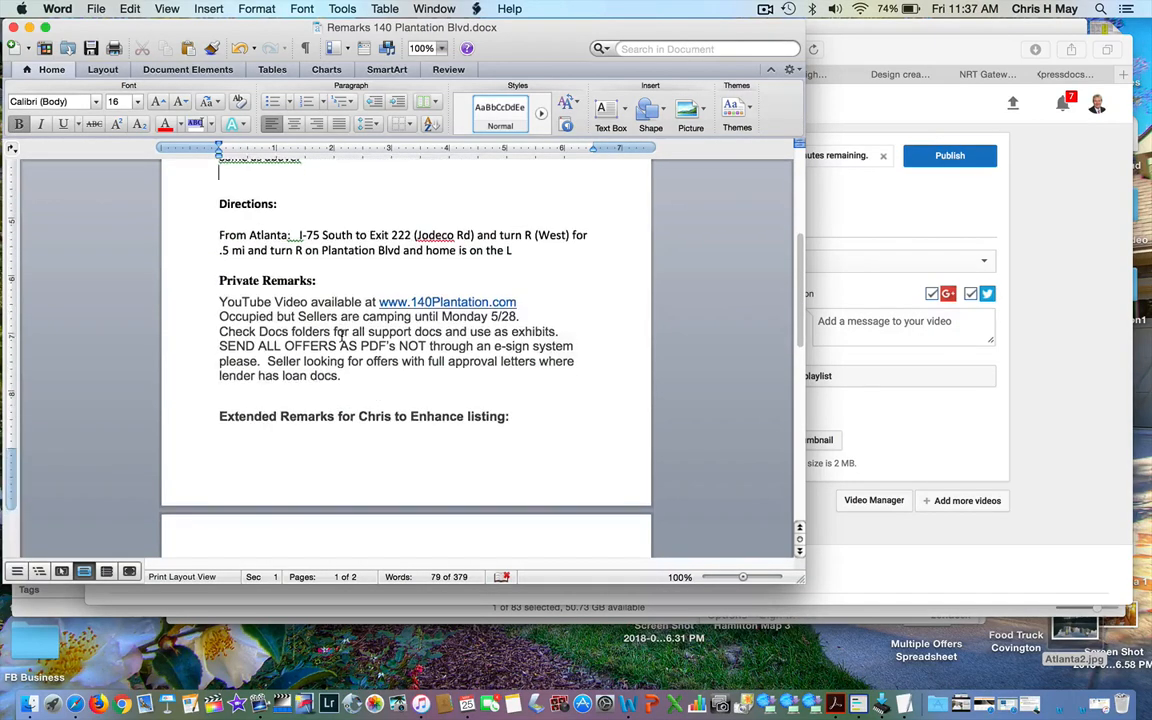
pyautogui.scroll(-8, 509, 361)
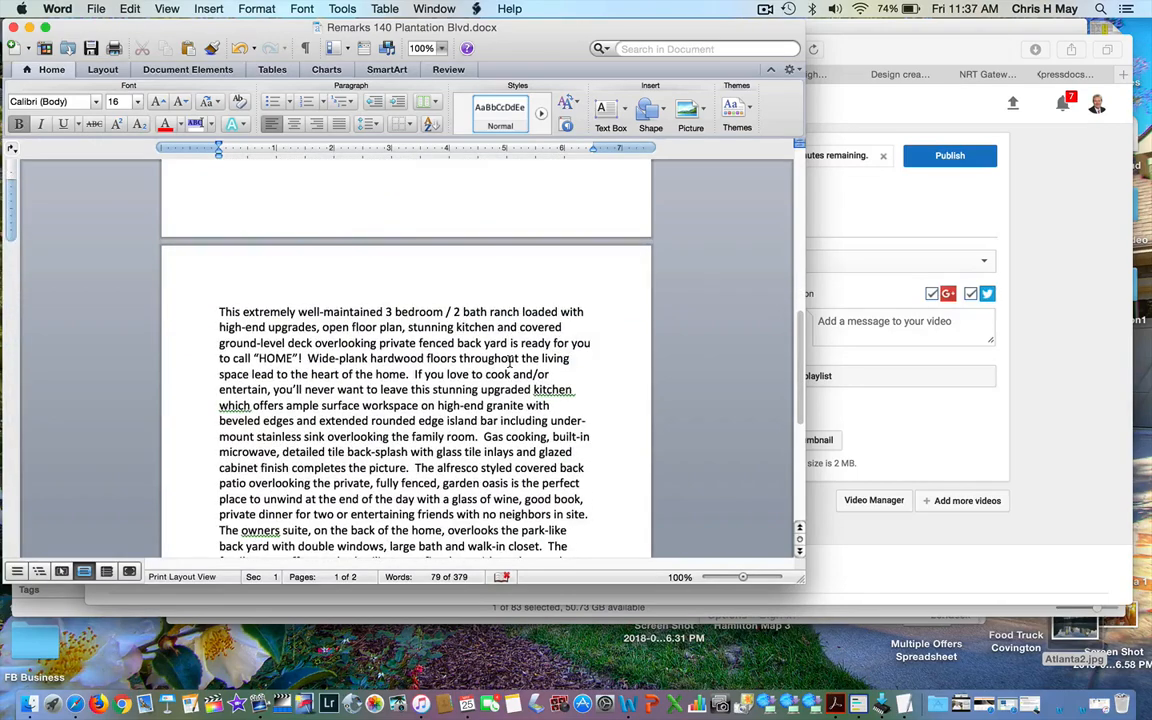
pyautogui.scroll(4, 509, 361)
pyautogui.moveTo(216, 252); pyautogui.dragTo(586, 254)
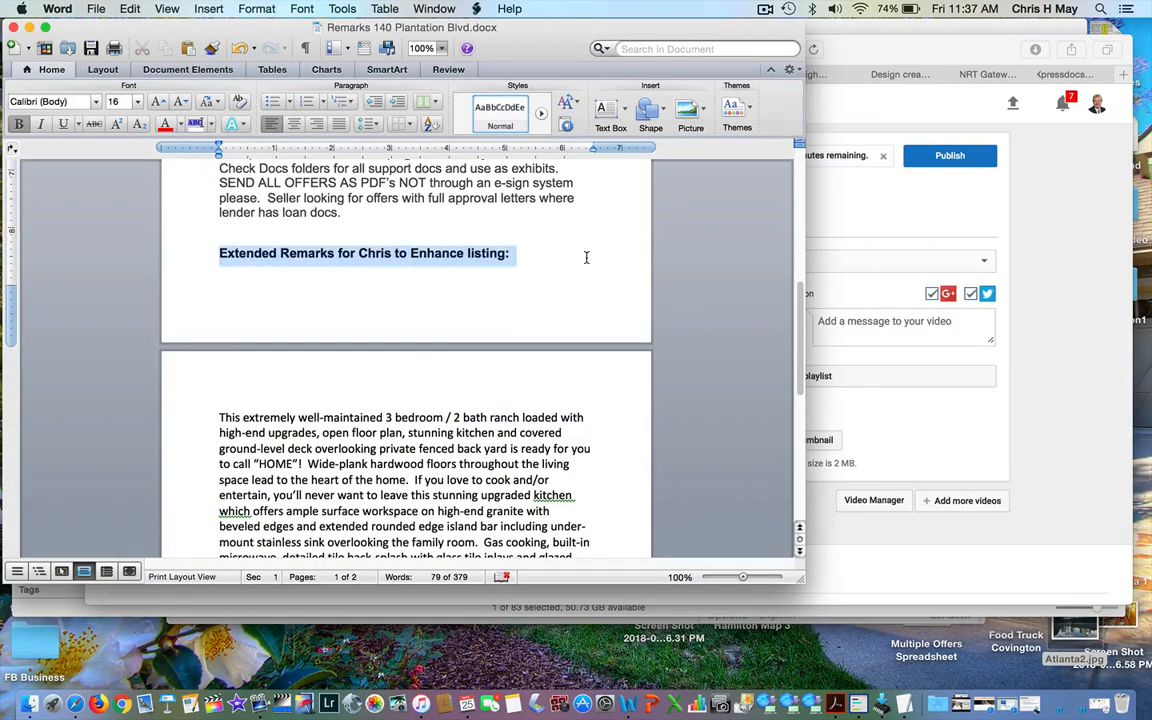
pyautogui.click(485, 311)
pyautogui.scroll(-5, 485, 311)
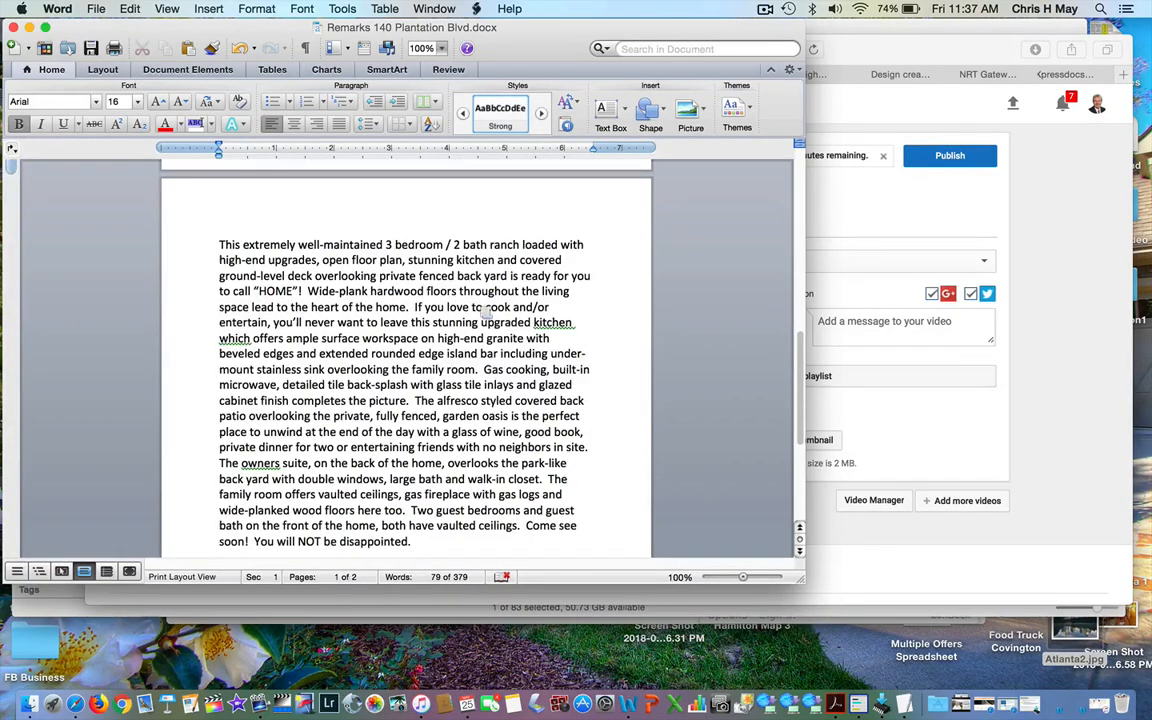
pyautogui.click(220, 225)
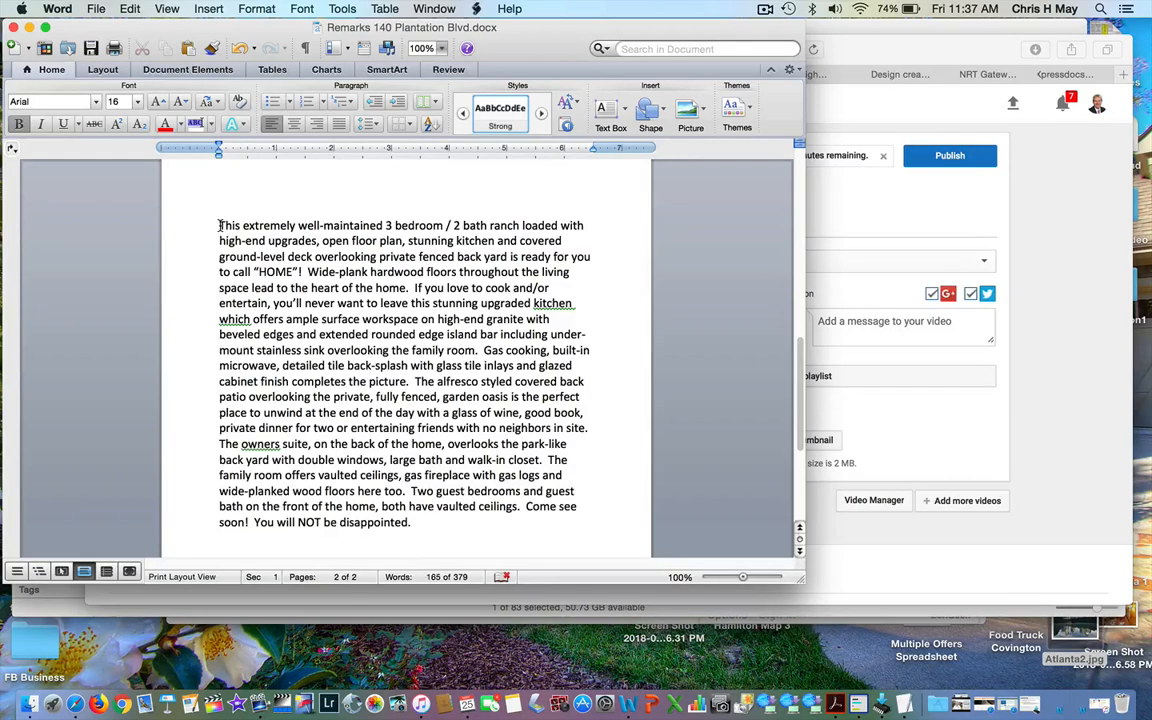
pyautogui.moveTo(219, 226); pyautogui.dragTo(414, 522)
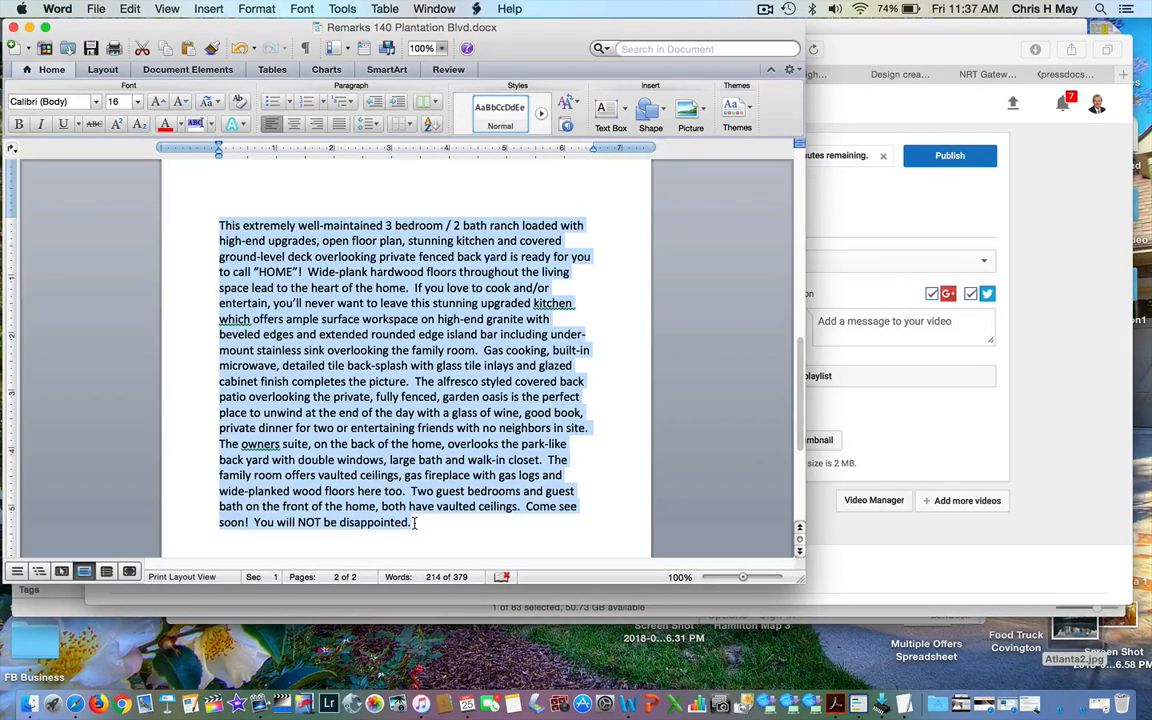
pyautogui.click(856, 440)
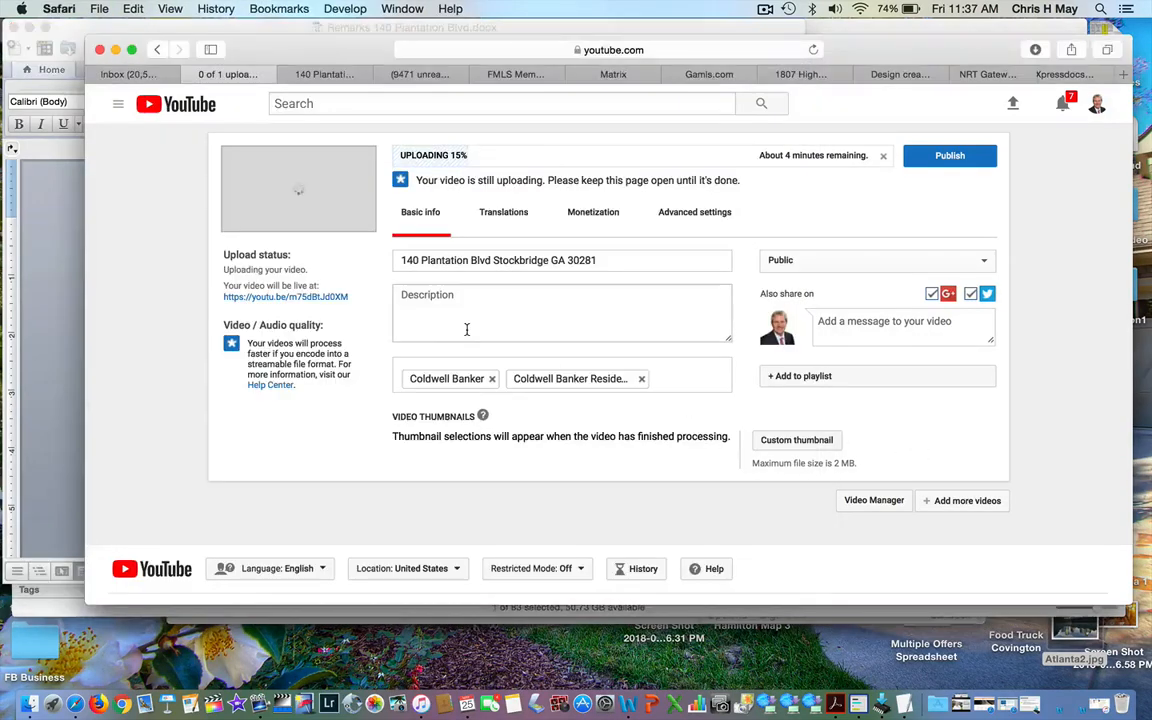
# Paste the 3 bedroom / 2 bath ranch listing paragraph into the video's Description box
pyautogui.click(441, 300)
pyautogui.press('super+v')
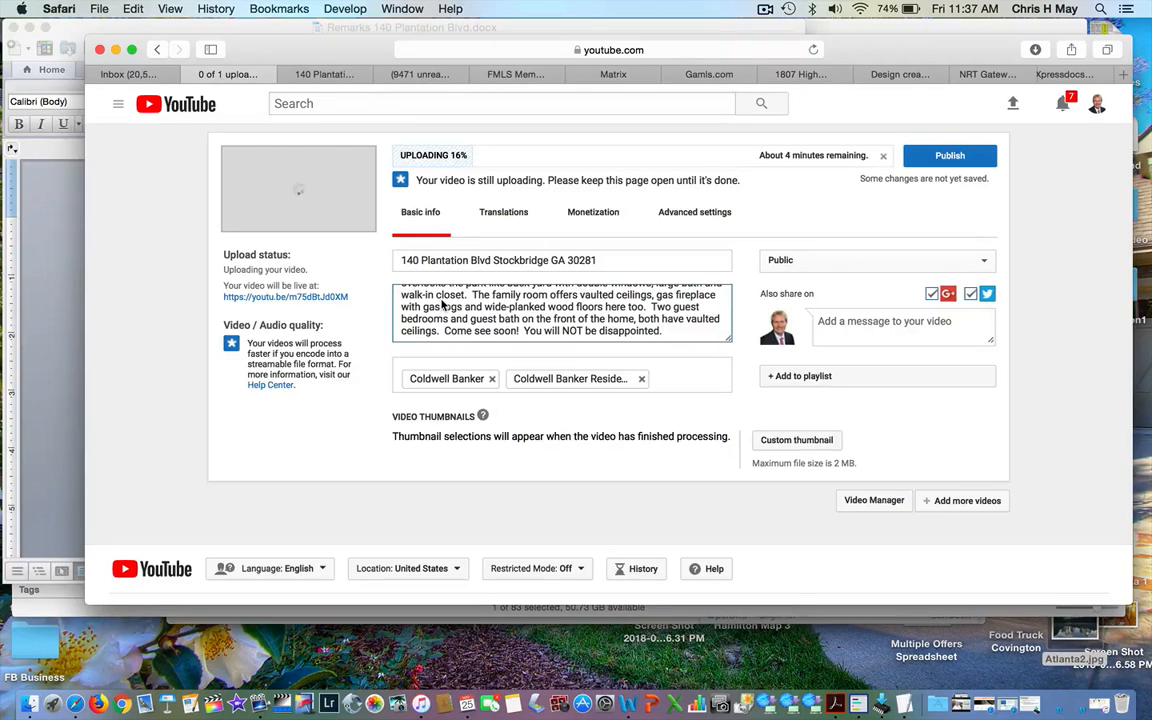
pyautogui.scroll(5, 441, 310)
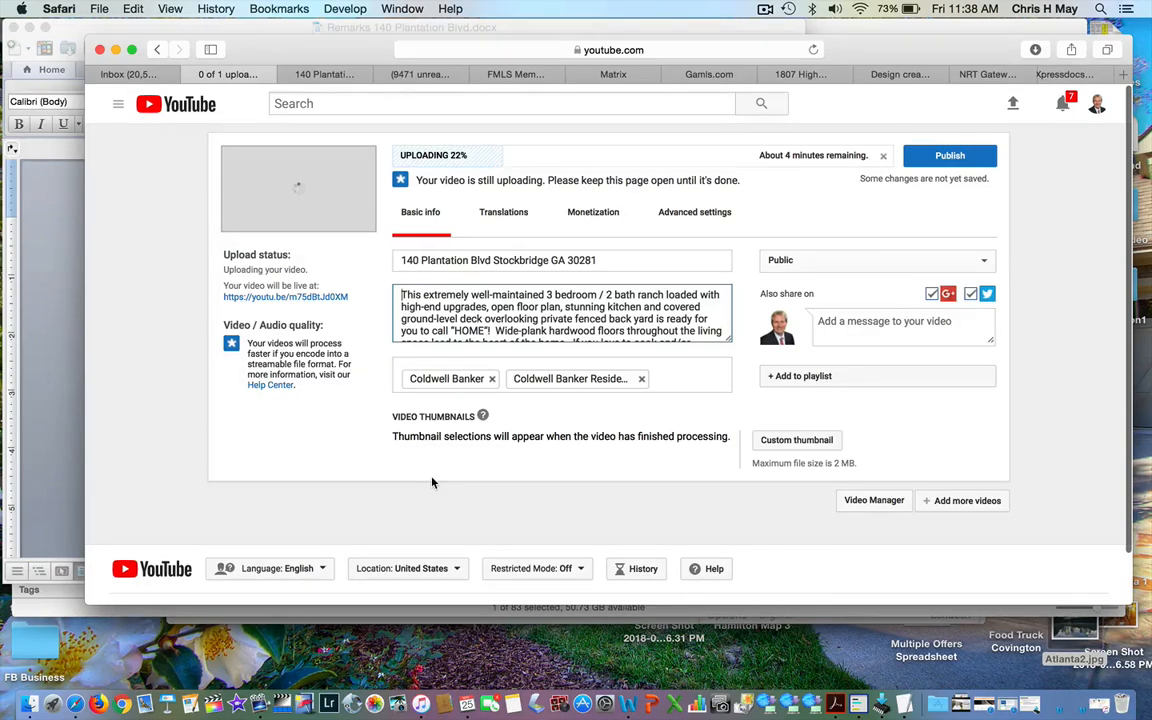
# Type the agent credit line ending 'Coldwell Banker Residential Brokerage (Johns Creek office)'
pyautogui.write('Liste')
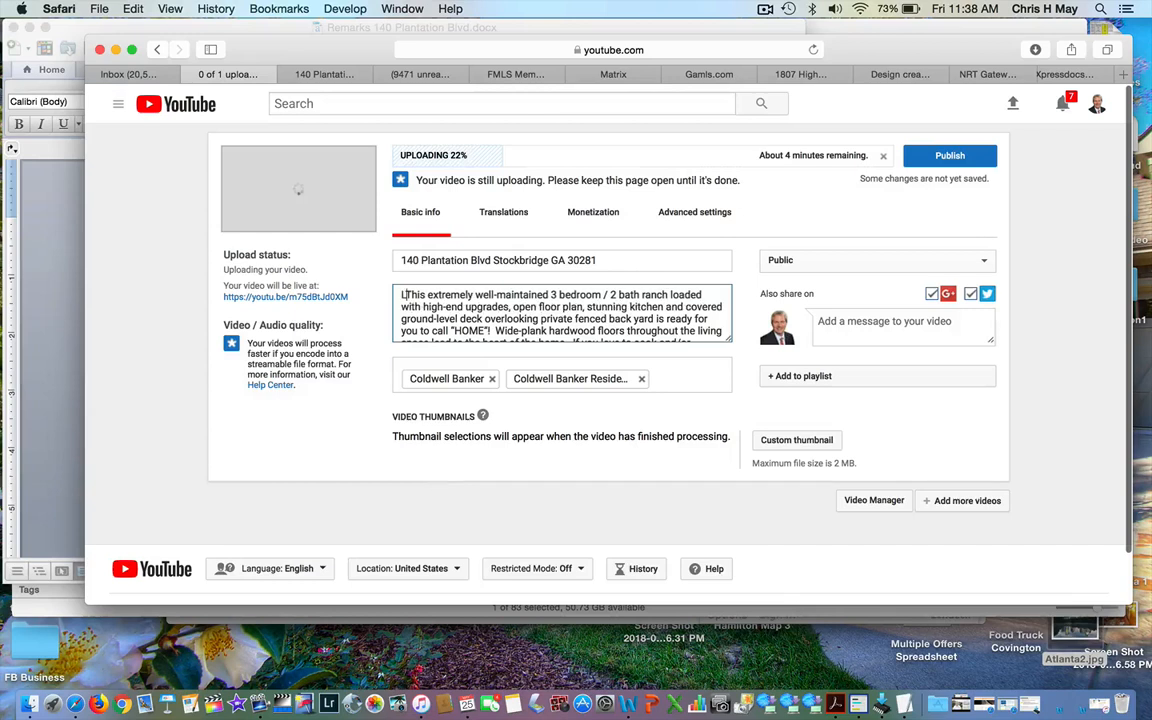
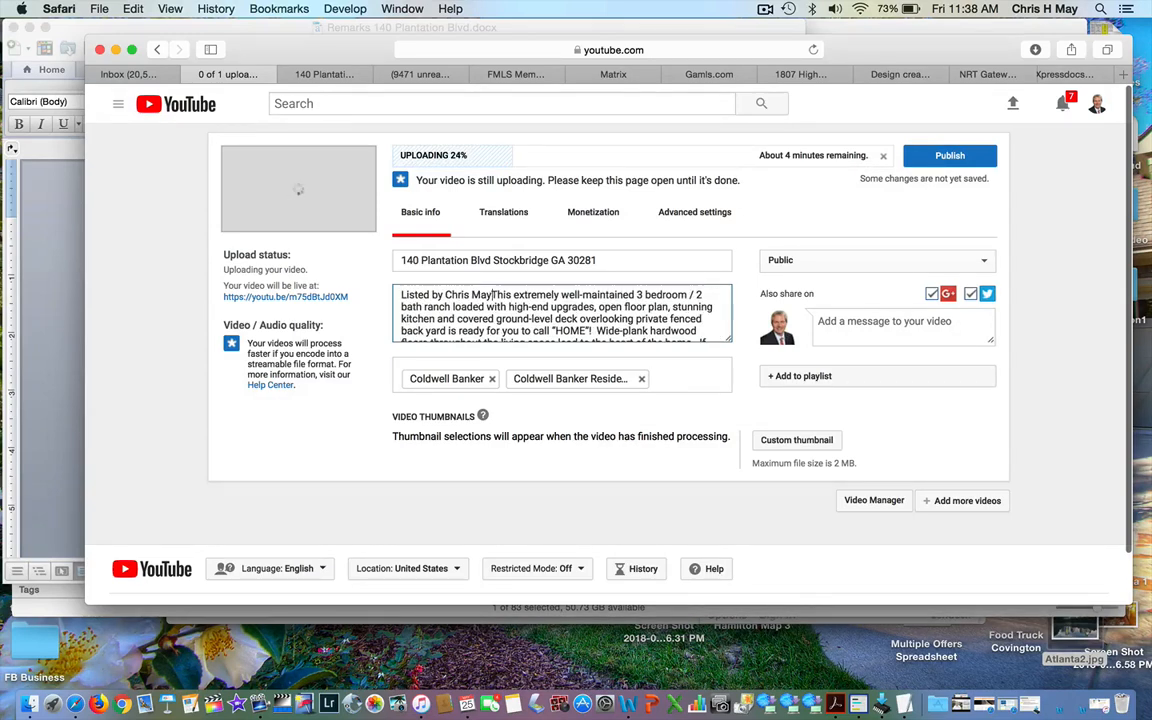
pyautogui.write(' with ')
pyautogui.write('Coldwell ')
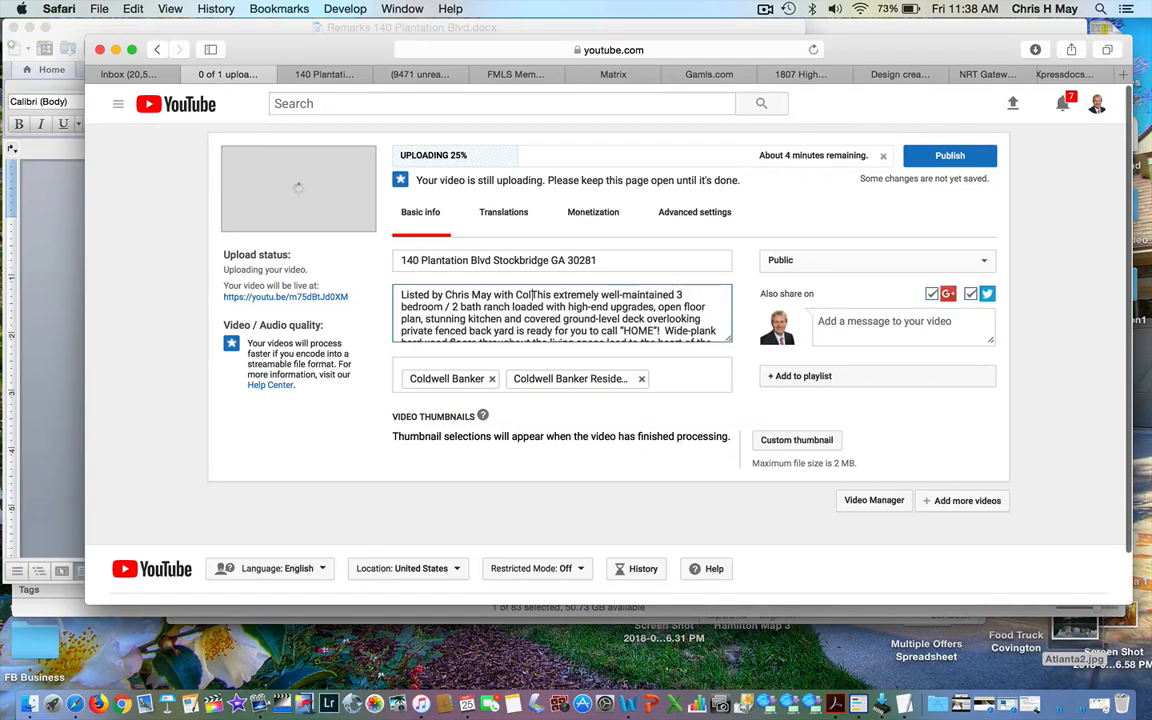
pyautogui.write('Banker Re')
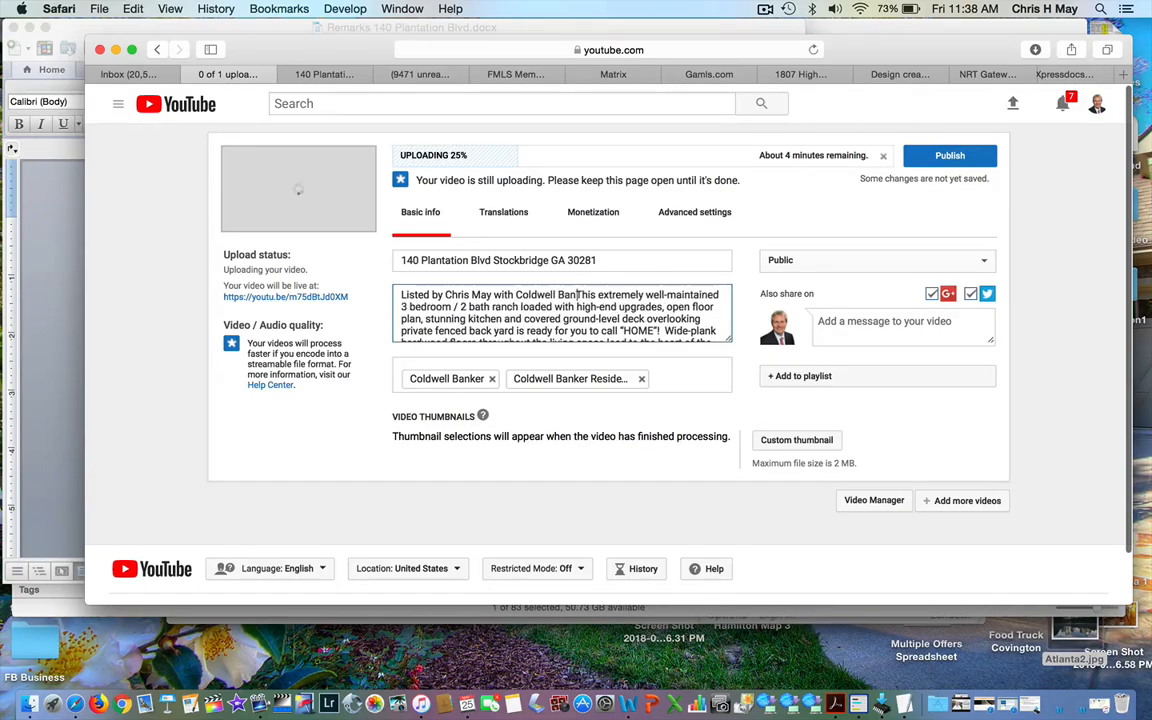
pyautogui.write('sidential ')
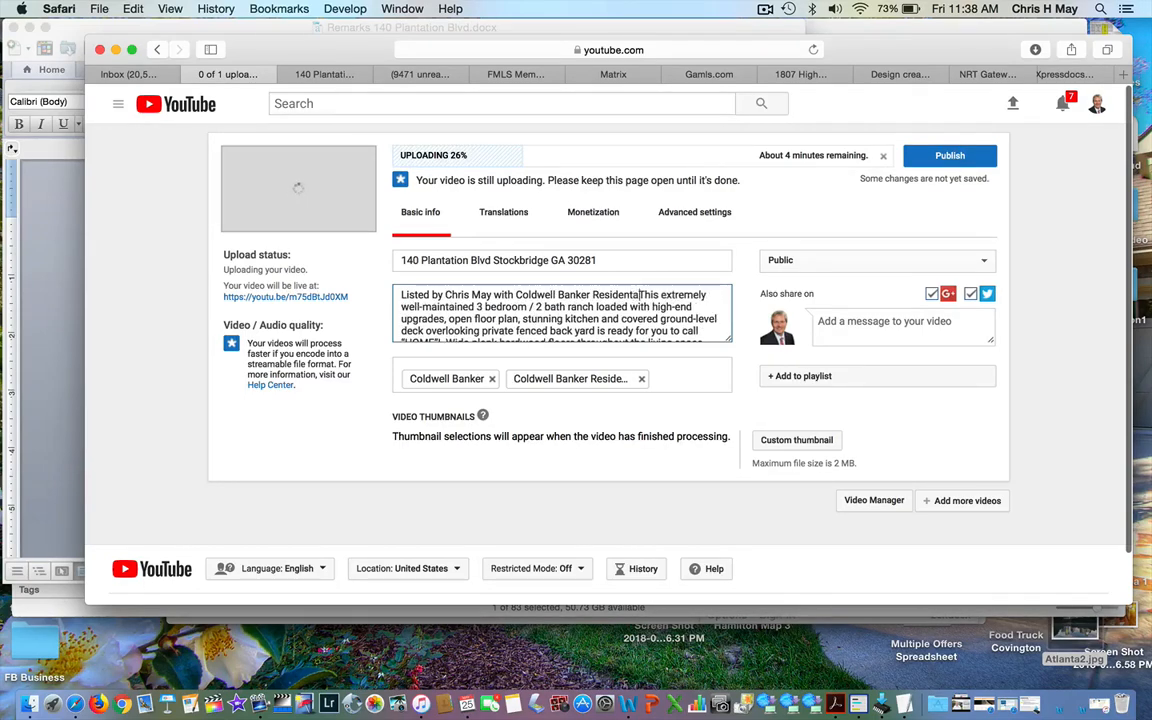
pyautogui.write('Brokerage')
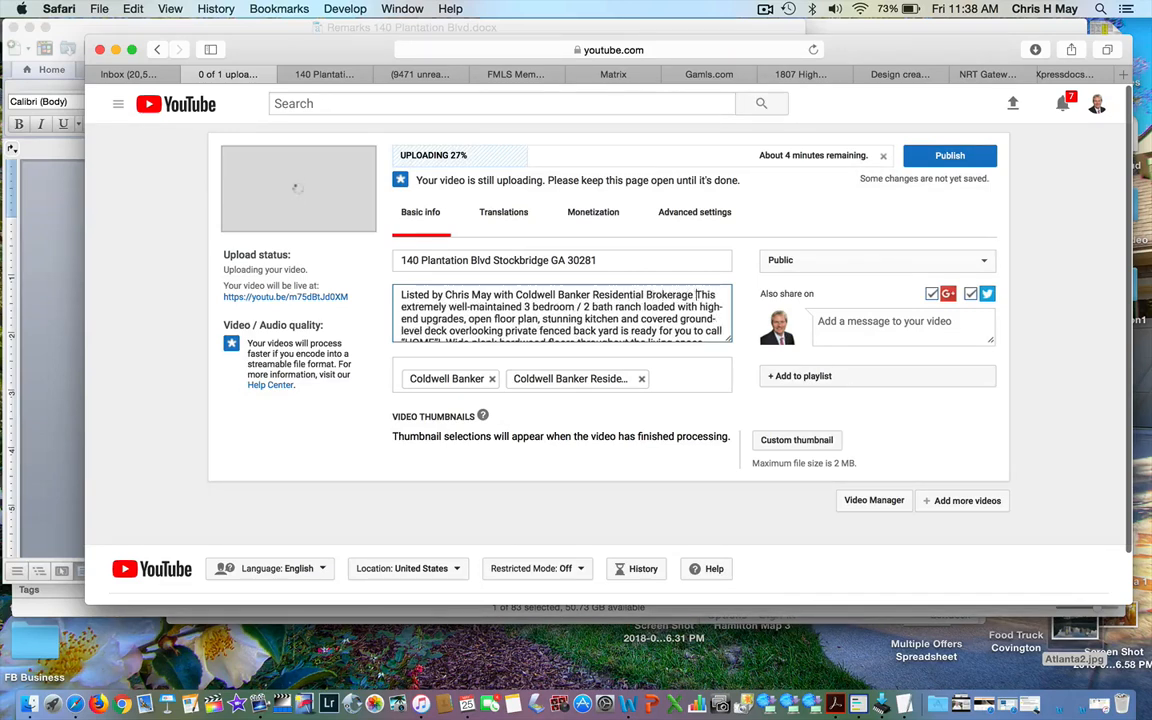
pyautogui.write(' (Jos')
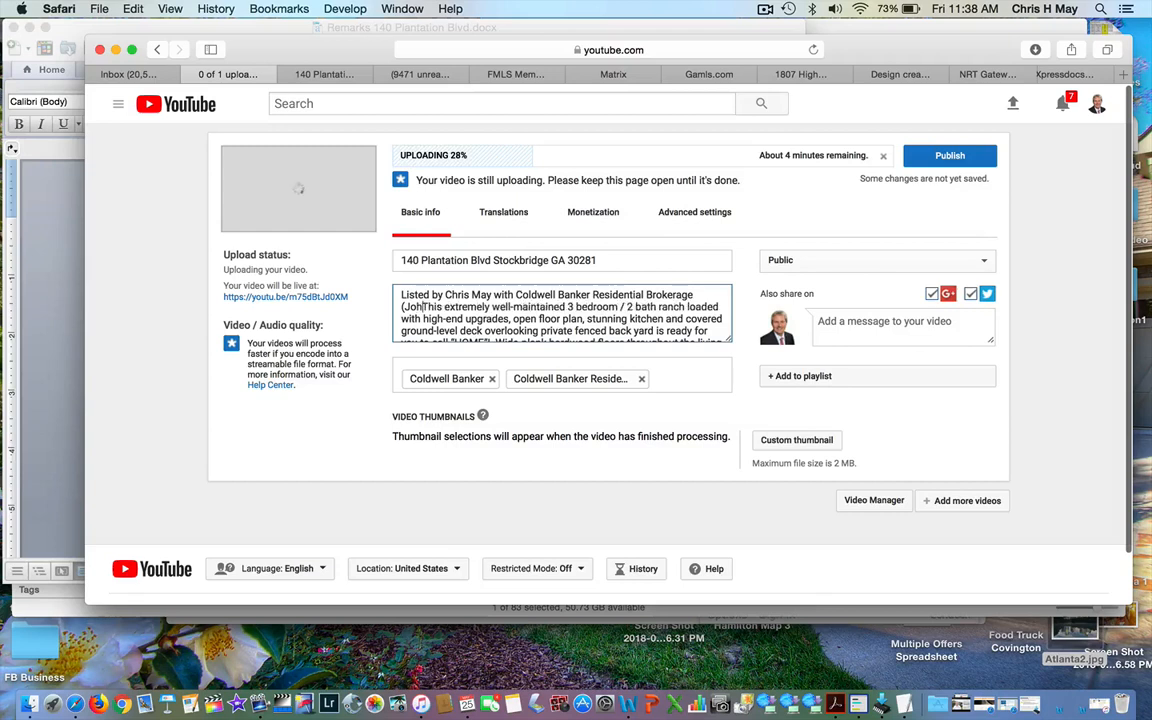
pyautogui.press('BackSpace')
pyautogui.write('hns Creek of')
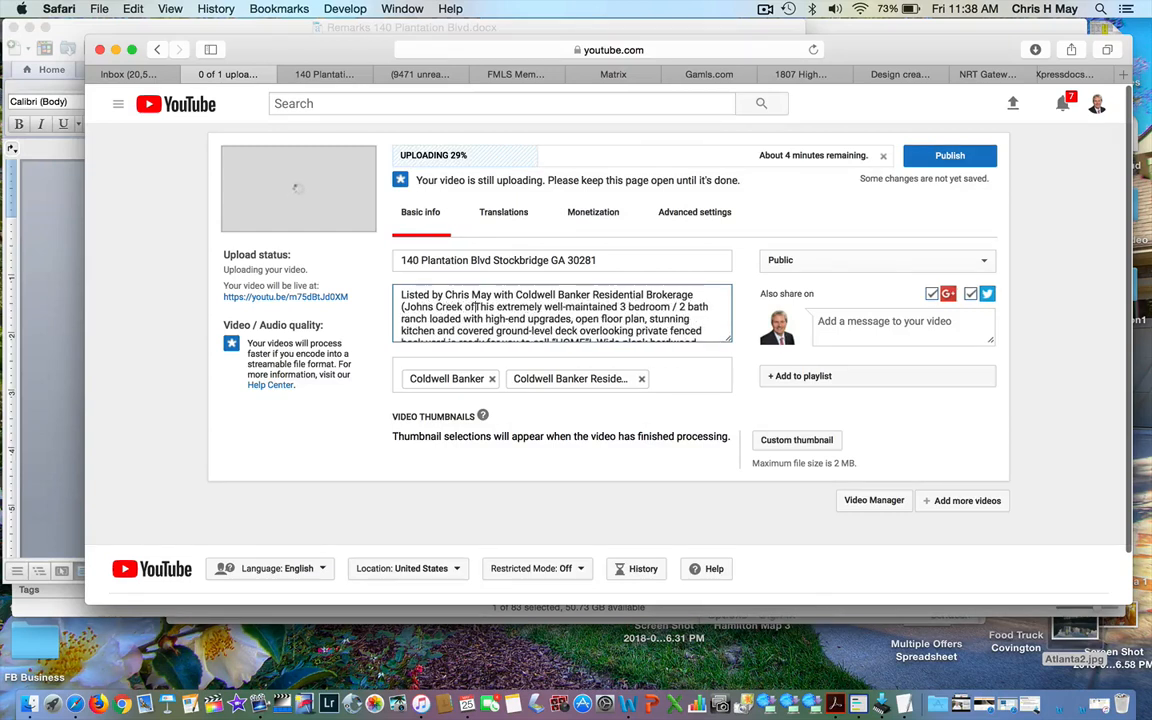
pyautogui.write('ice')
pyautogui.press('BackSpace')
pyautogui.press('BackSpace')
pyautogui.press('BackSpace')
pyautogui.write('fice')
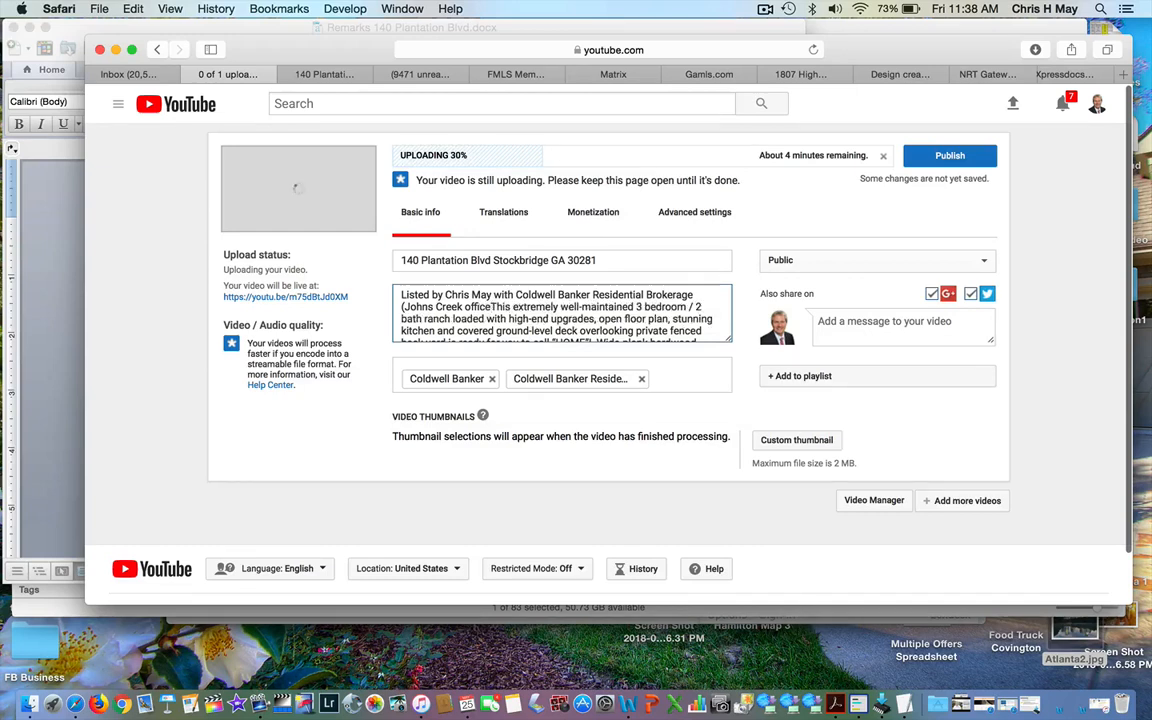
pyautogui.write(') and')
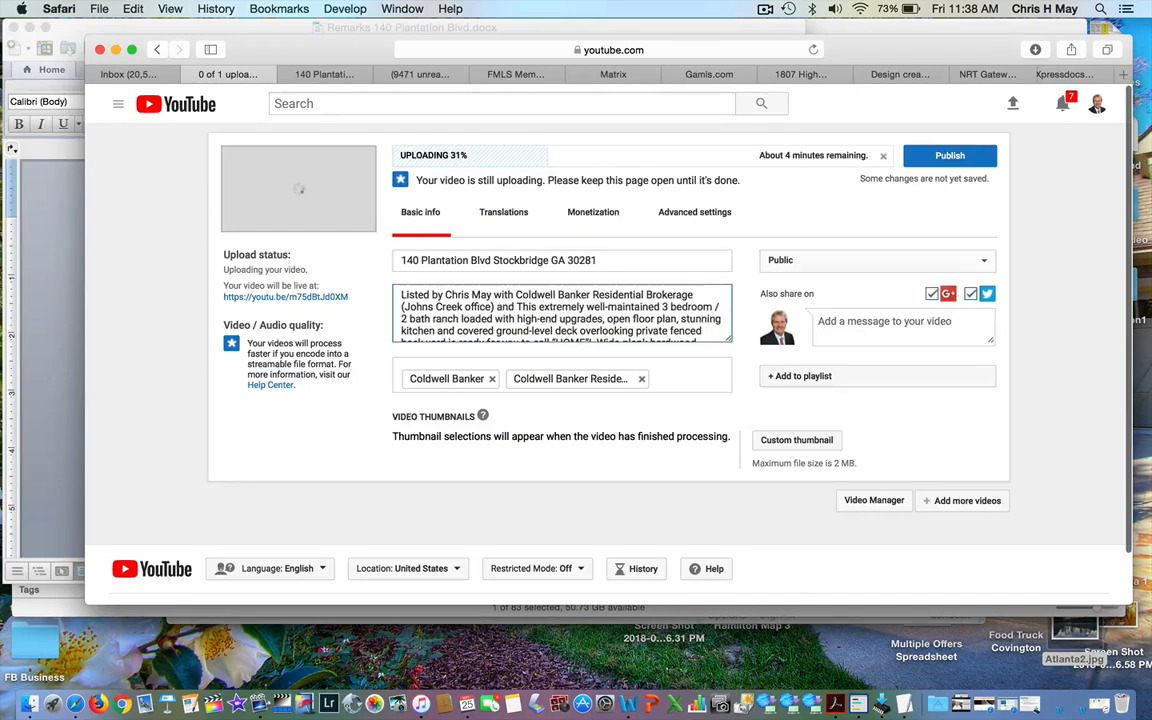
pyautogui.press('BackSpace')
pyautogui.press('BackSpace')
pyautogui.press('BackSpace')
pyautogui.press('BackSpace')
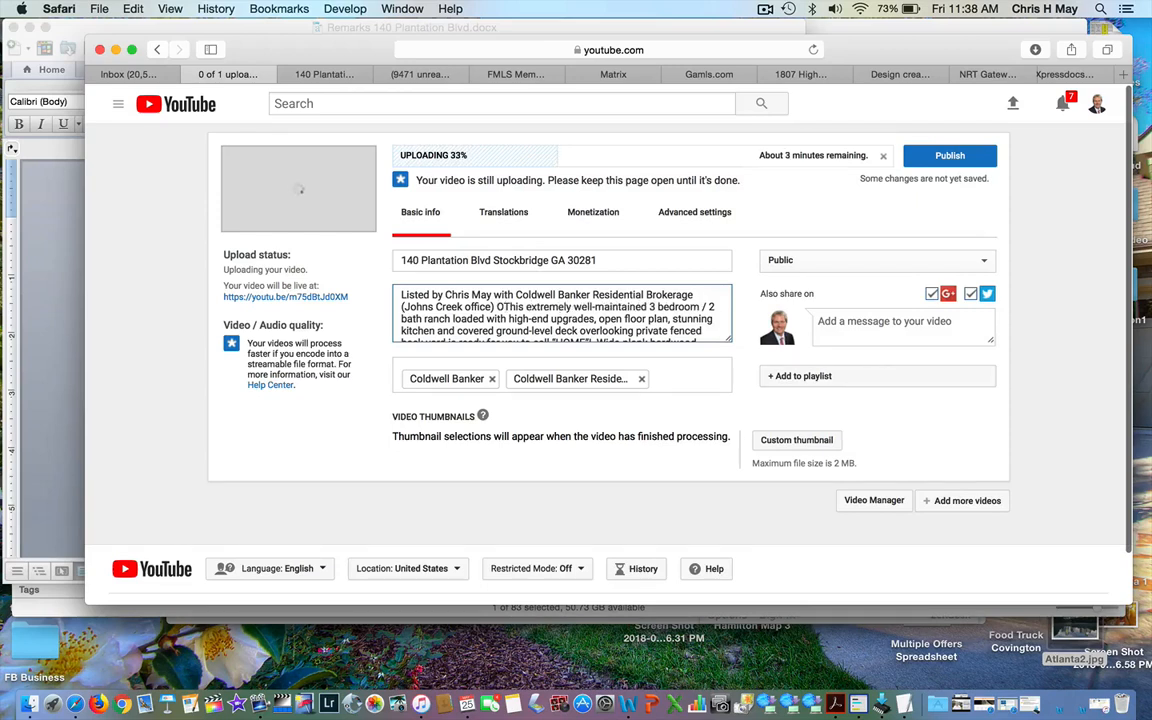
# Add the office and cell phone numbers, then start the remarks on a new line
pyautogui.press('BackSpace')
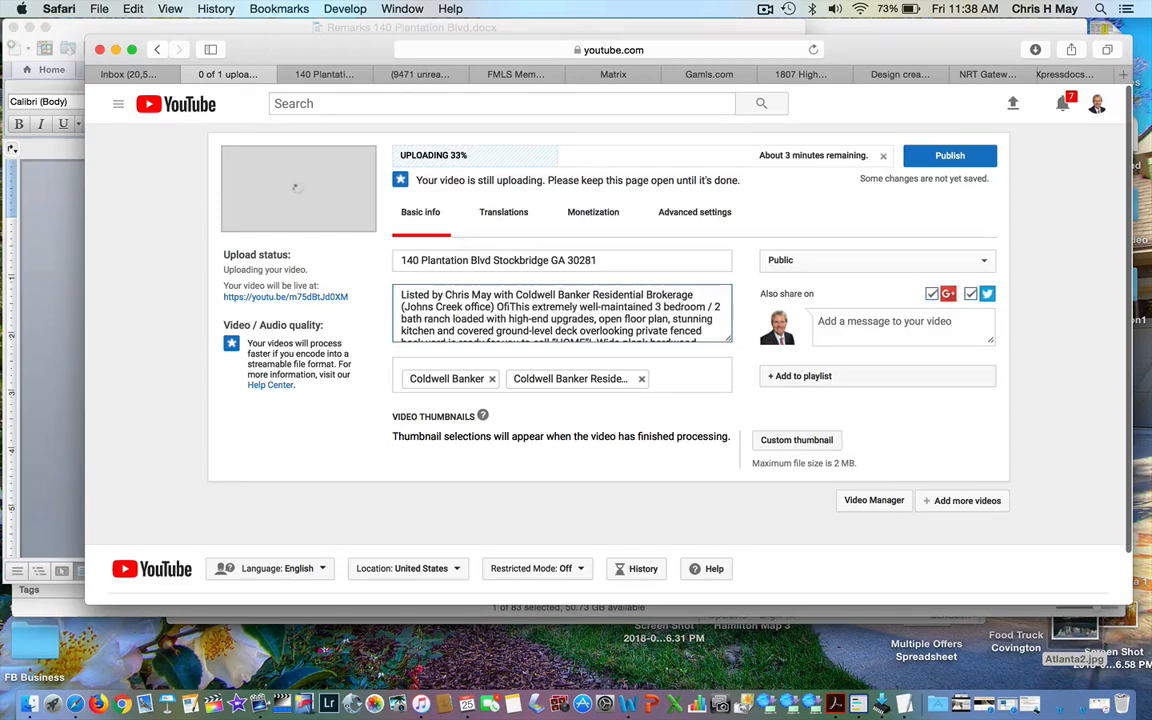
pyautogui.press('BackSpace')
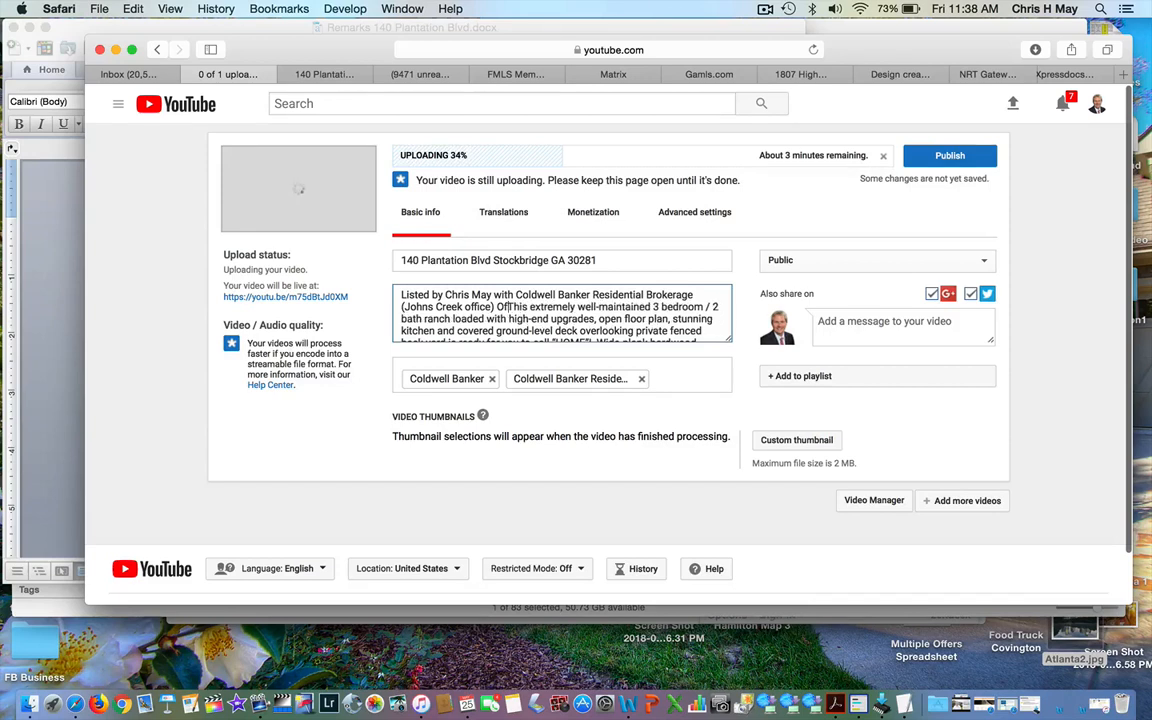
pyautogui.press('BackSpace')
pyautogui.press('BackSpace')
pyautogui.press('BackSpace')
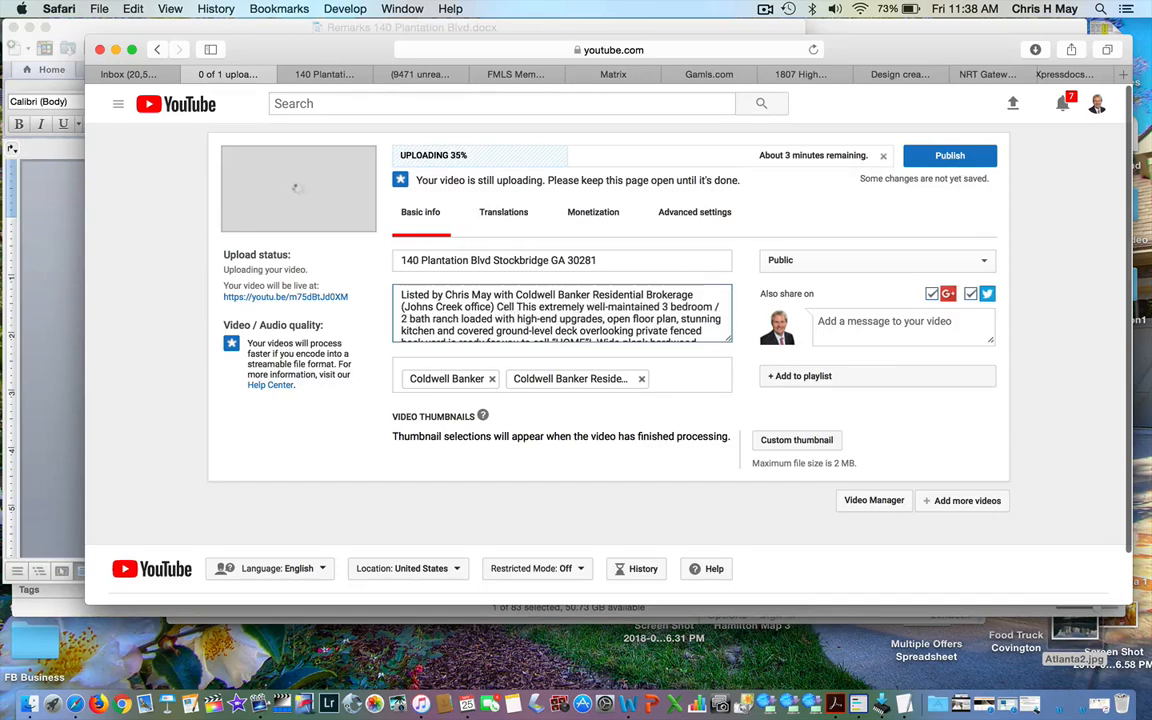
pyautogui.press('BackSpace')
pyautogui.press('BackSpace')
pyautogui.press('BackSpace')
pyautogui.press('BackSpace')
pyautogui.press('BackSpace')
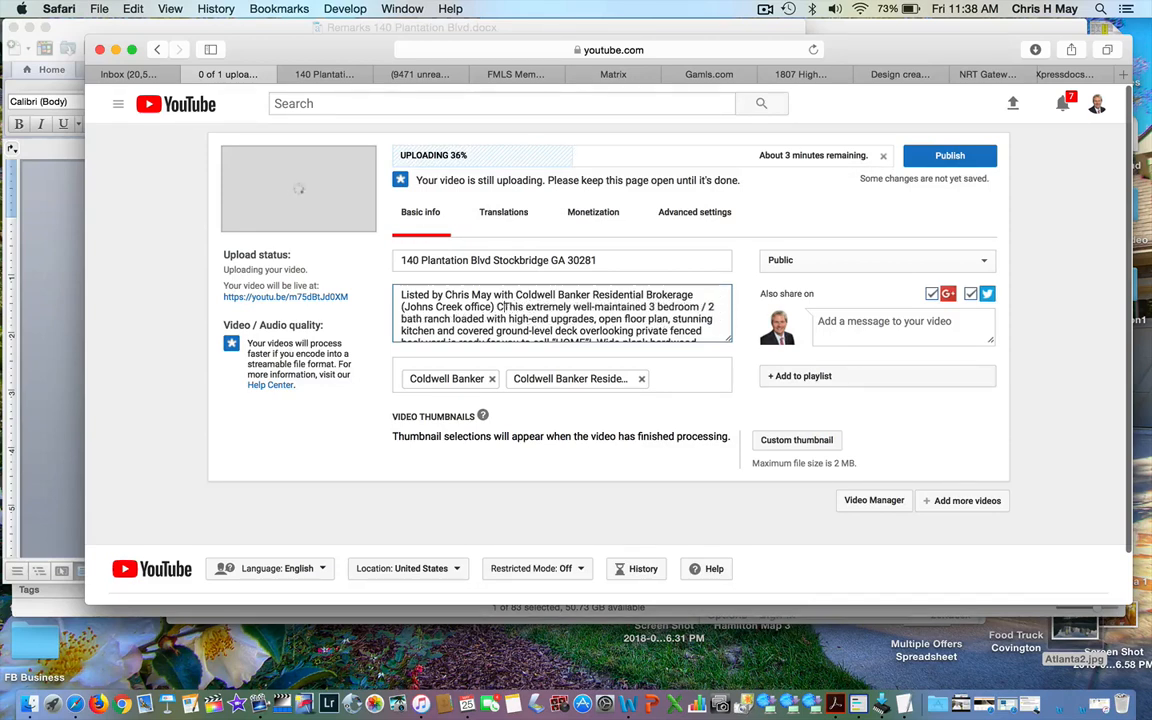
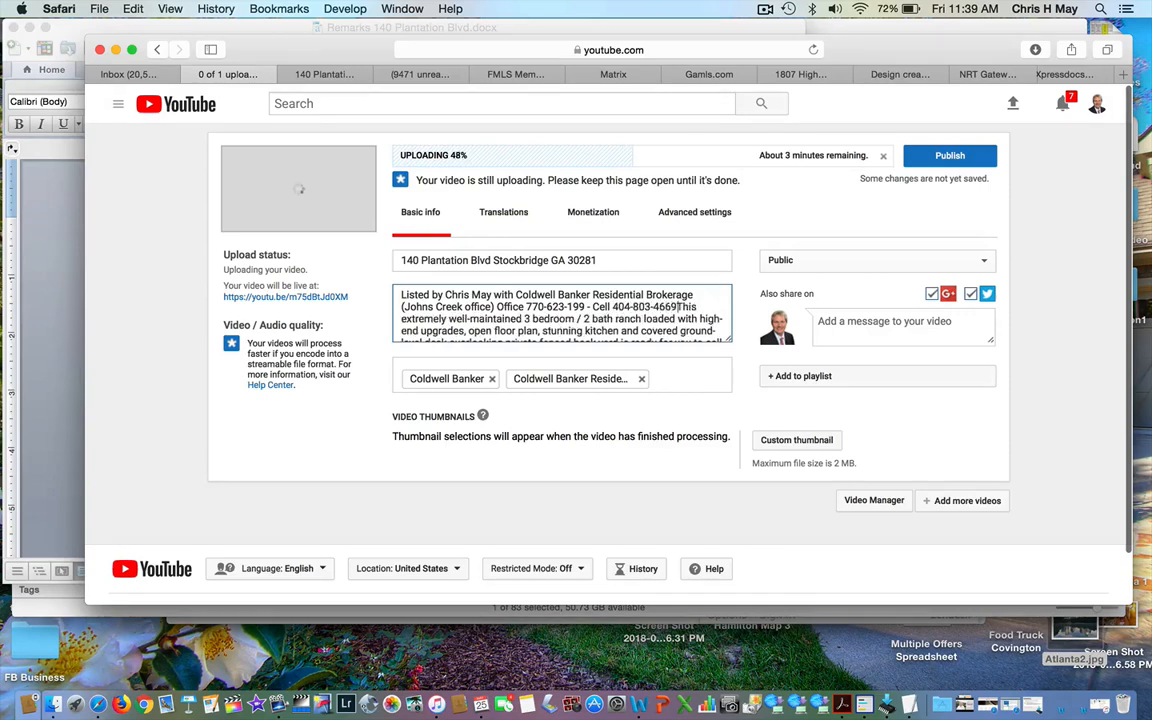
pyautogui.press('Return')
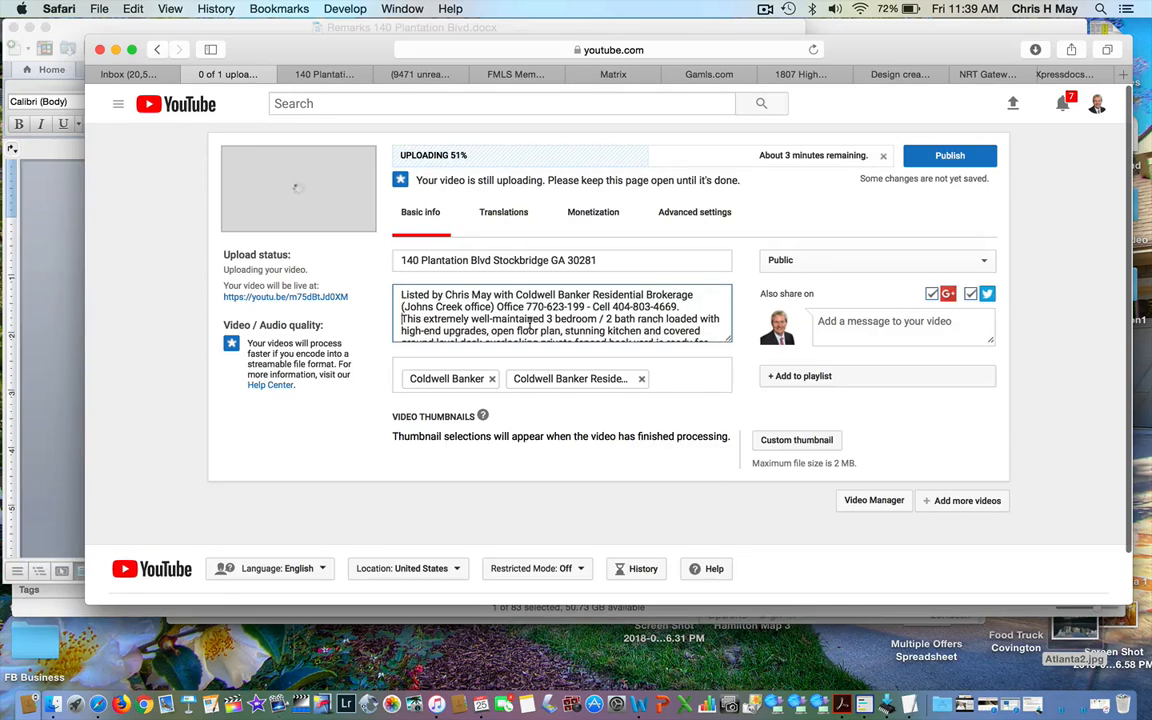
# Add the uploading video to the My Listings playlist
pyautogui.click(778, 379)
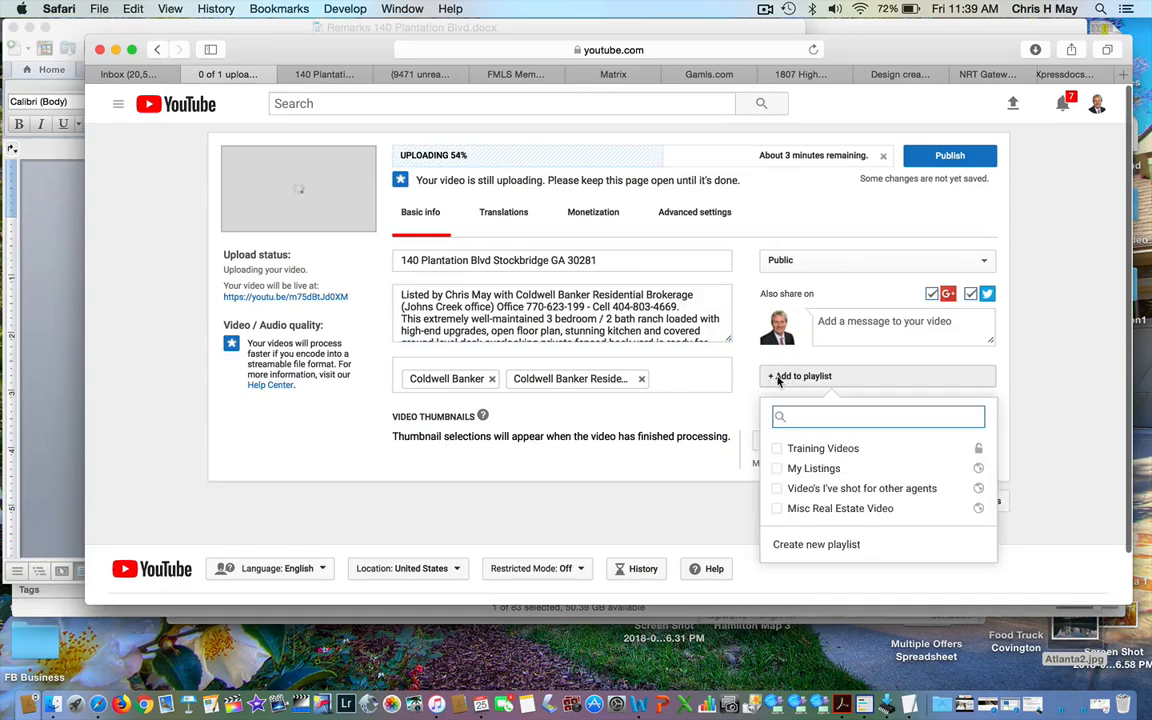
pyautogui.click(778, 469)
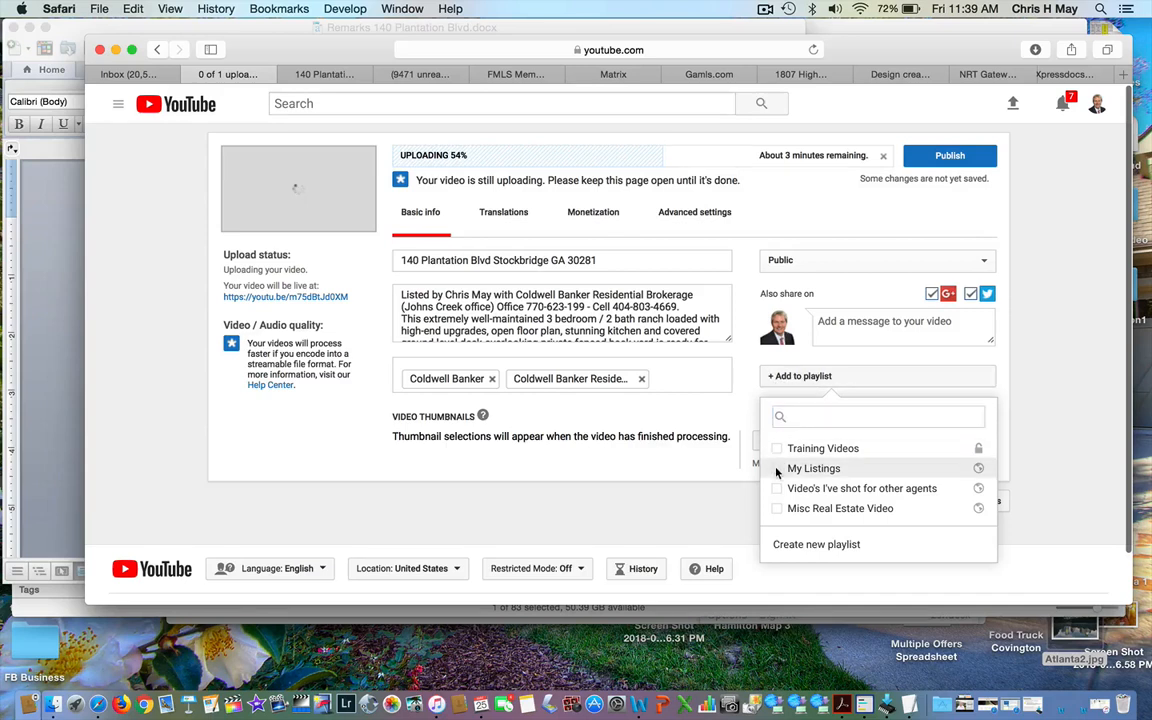
pyautogui.click(730, 413)
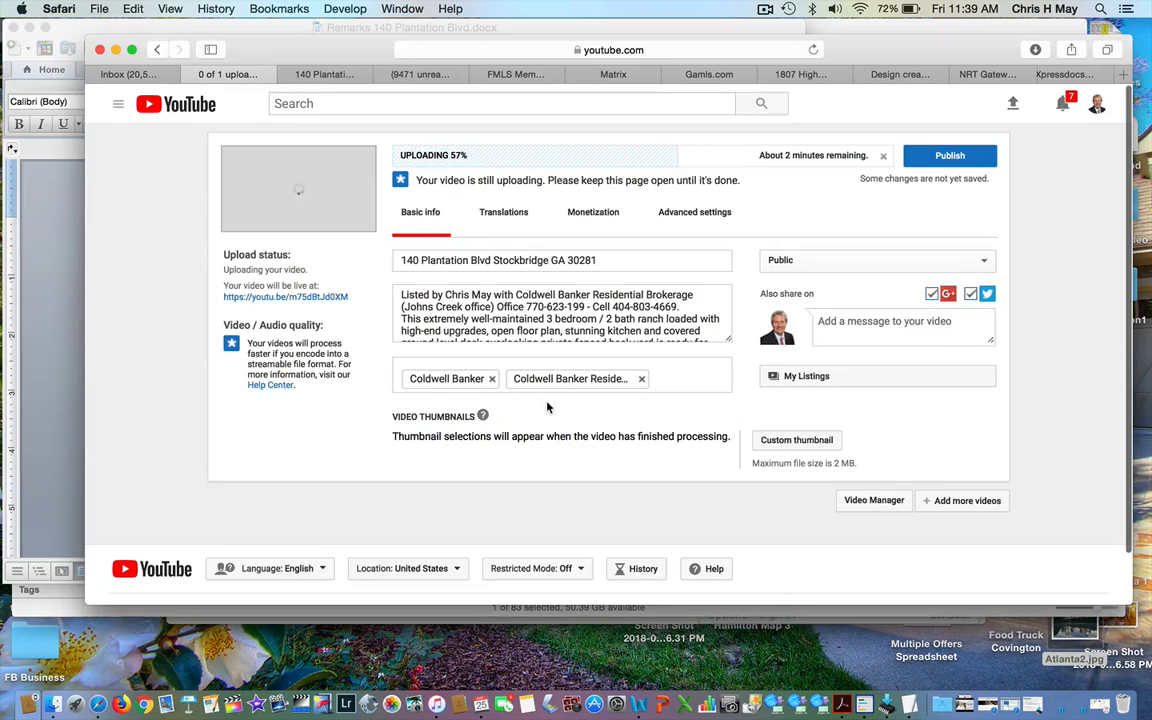
pyautogui.click(677, 377)
# Add the tags 'Stockbridge homes for sale', the agent's name, and 'real estate video'
pyautogui.write('Stockbridge homes for ')
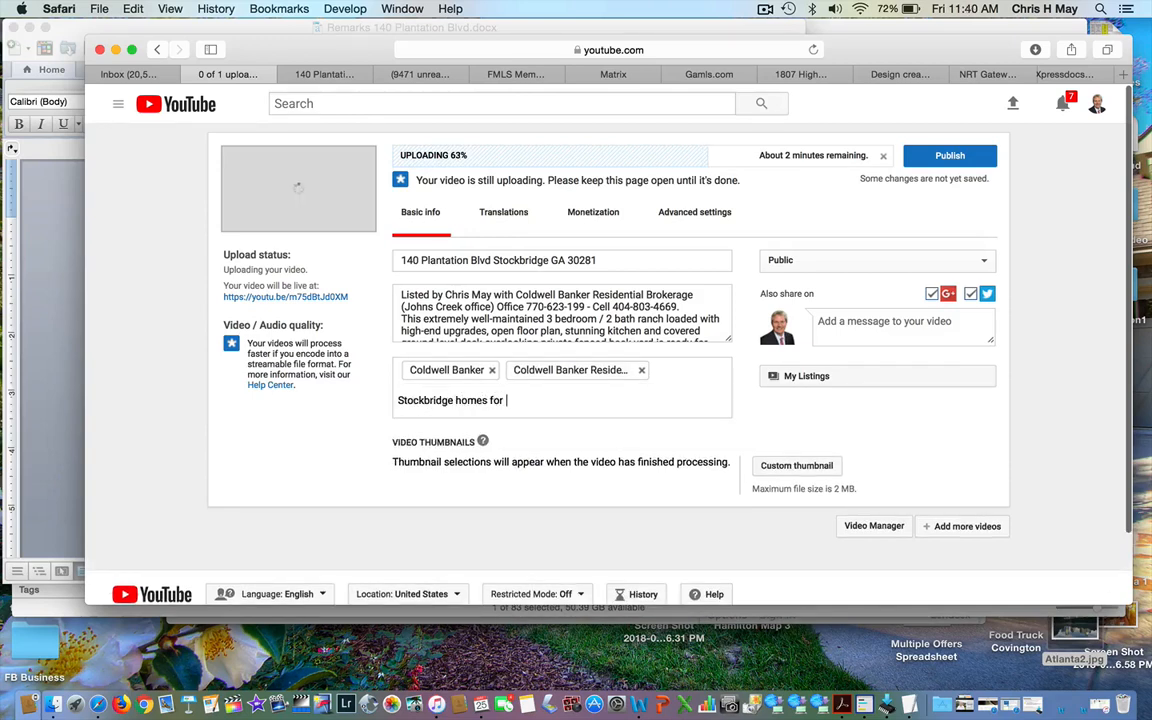
pyautogui.write('sale')
pyautogui.press('Return')
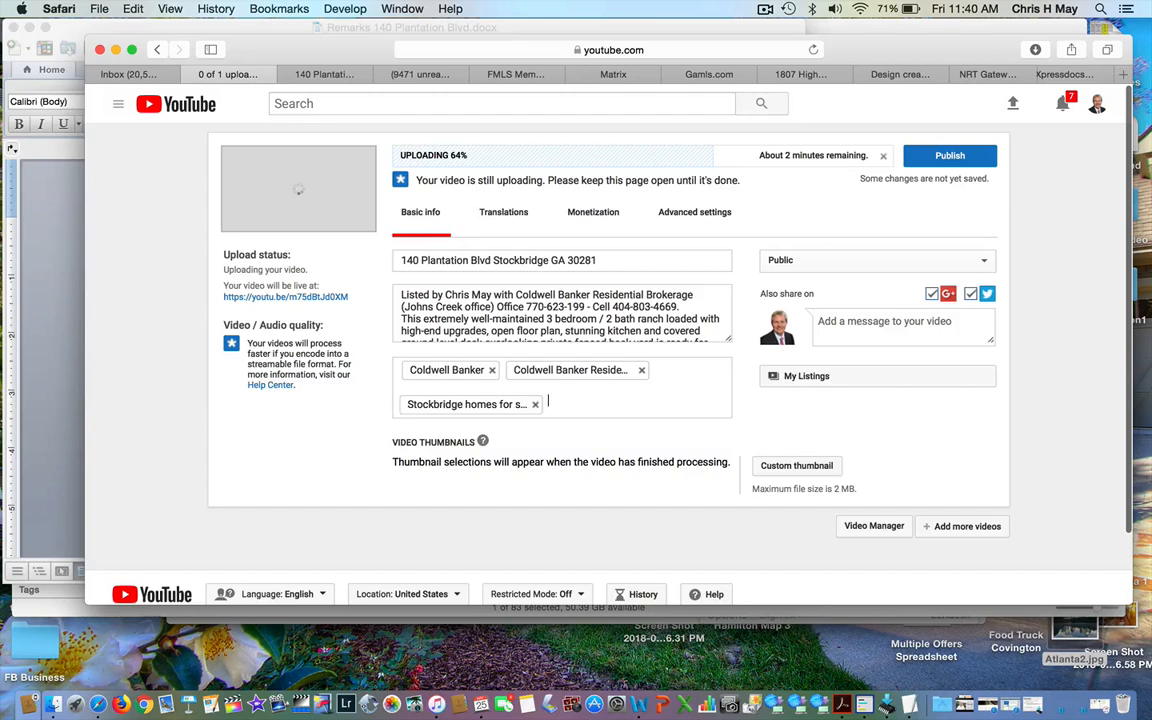
pyautogui.press('Return')
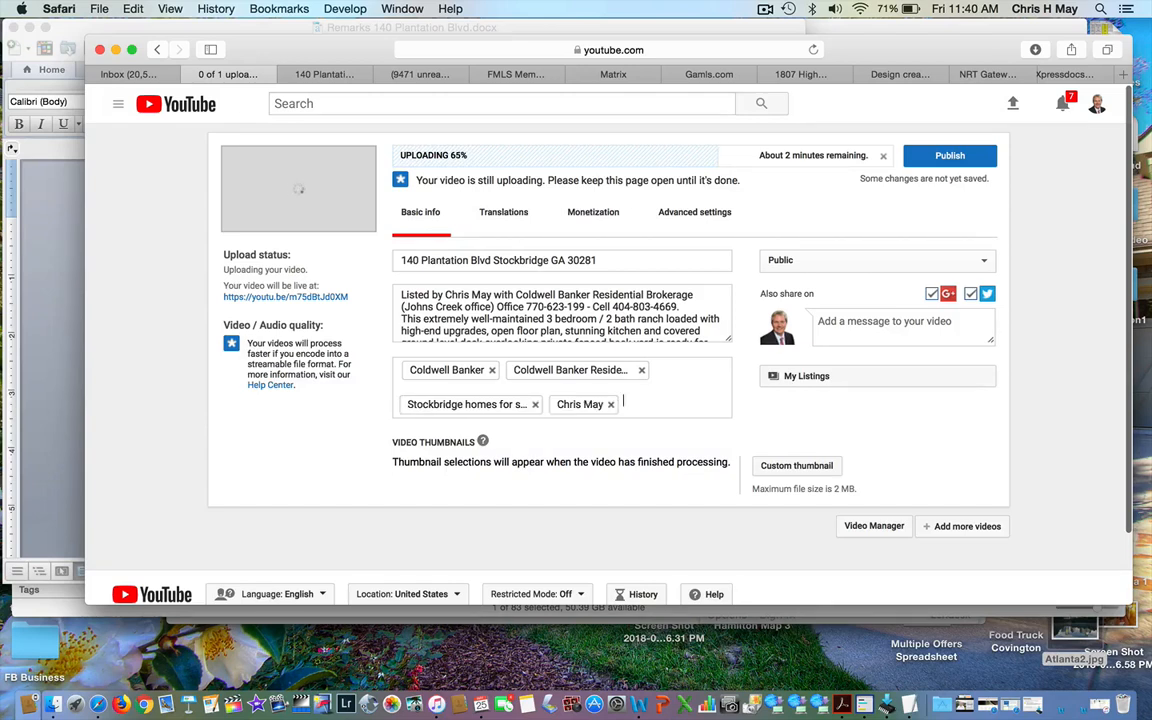
pyautogui.write('real estate video')
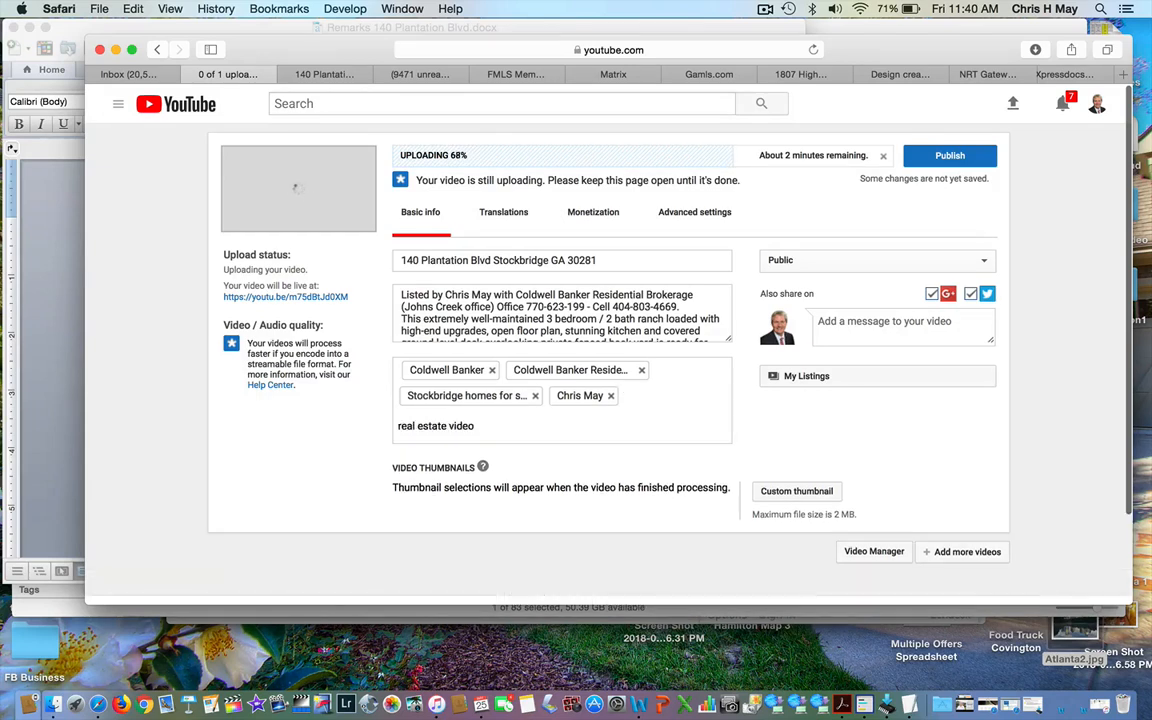
pyautogui.press('Return')
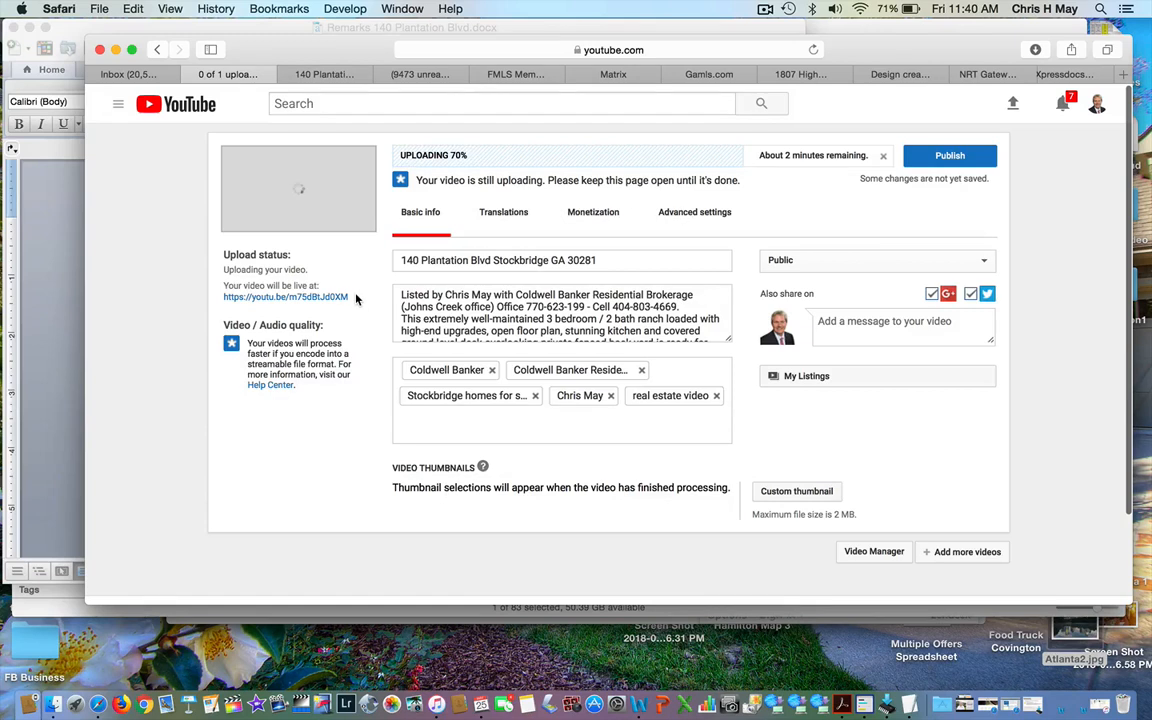
# Copy the video's youtu.be link and paste it on a new line below the Word remarks
pyautogui.moveTo(356, 299); pyautogui.dragTo(224, 296)
pyautogui.press('super+c')
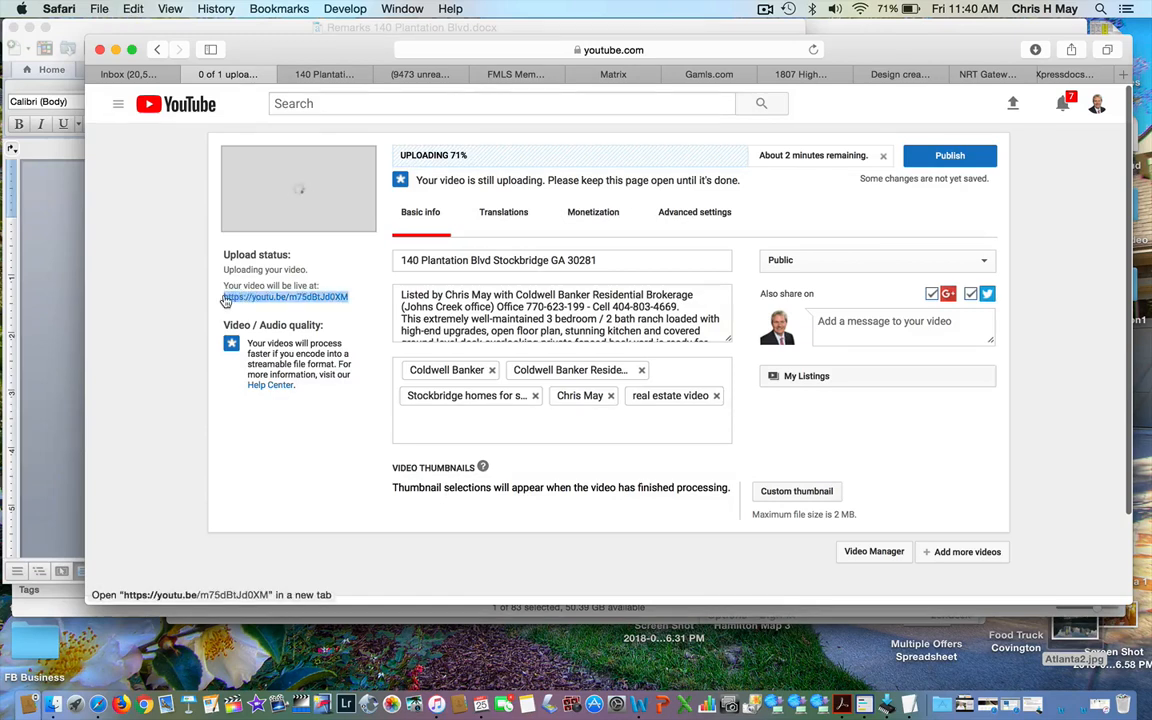
pyautogui.click(40, 312)
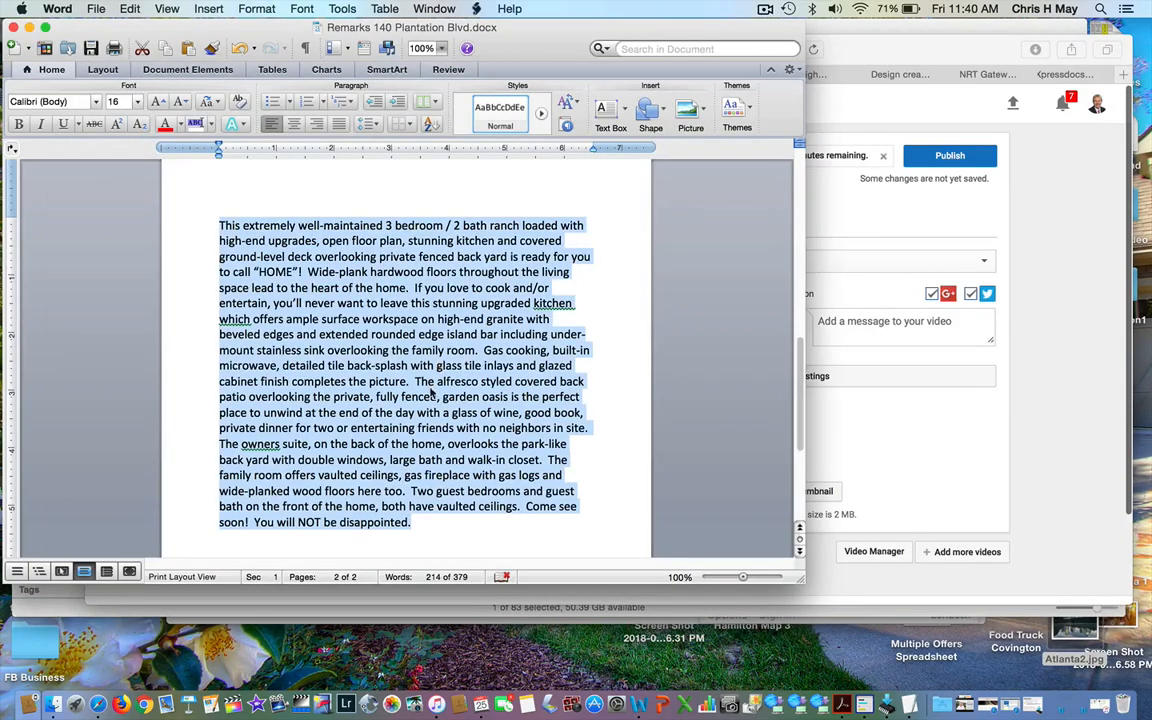
pyautogui.click(394, 468)
pyautogui.scroll(-3, 435, 521)
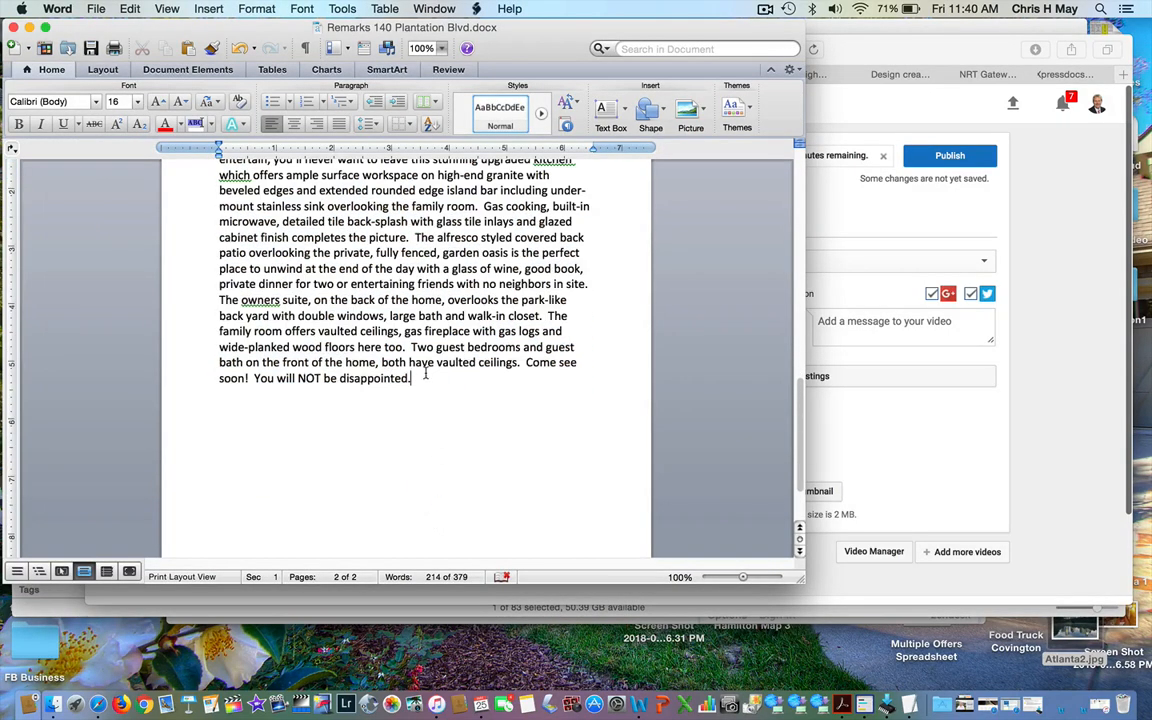
pyautogui.press('Return')
pyautogui.press('super+v')
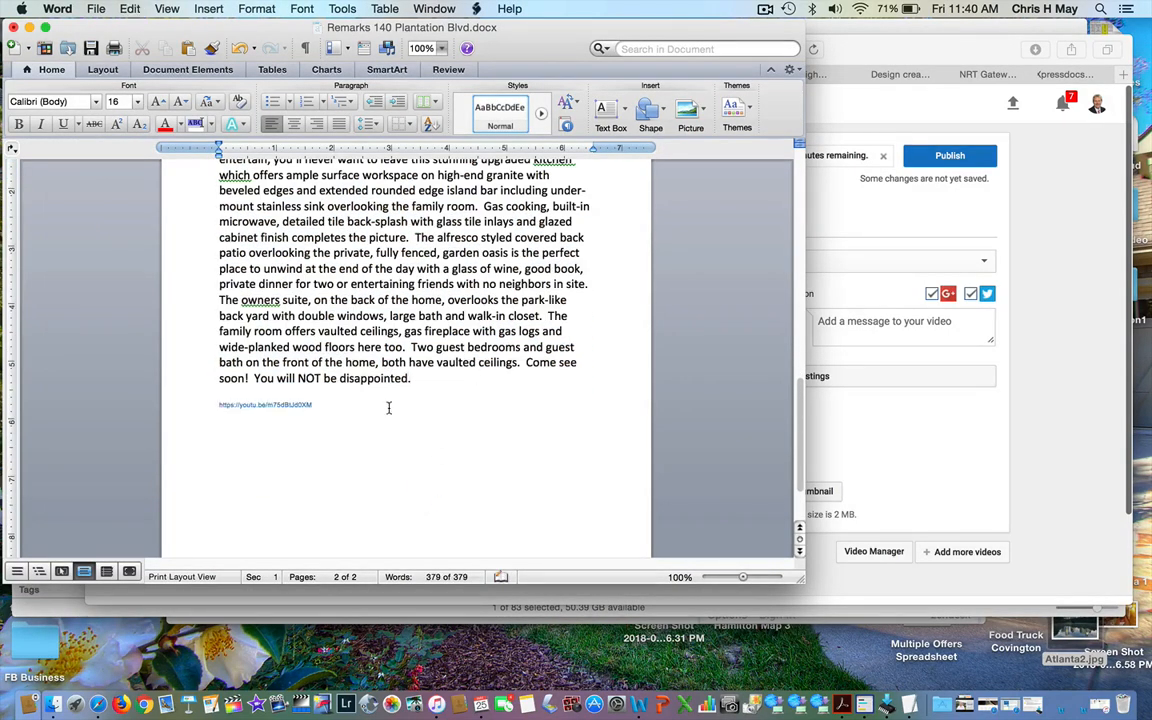
pyautogui.moveTo(320, 405); pyautogui.dragTo(211, 404)
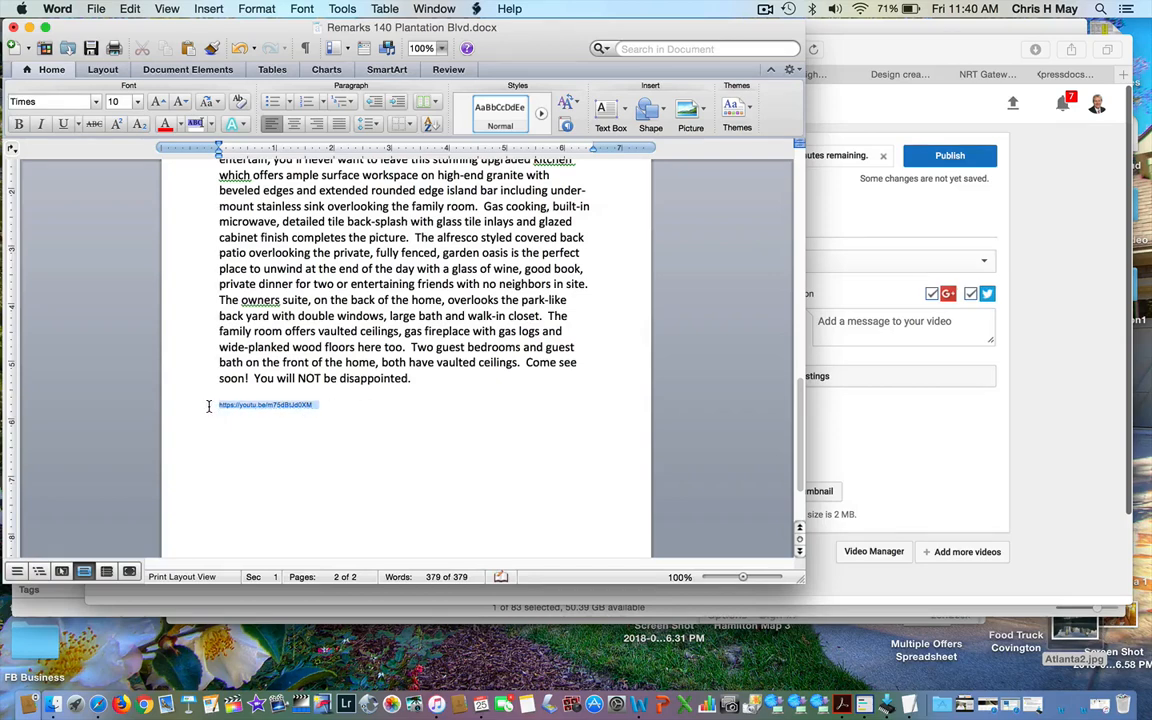
pyautogui.click(137, 101)
pyautogui.click(128, 236)
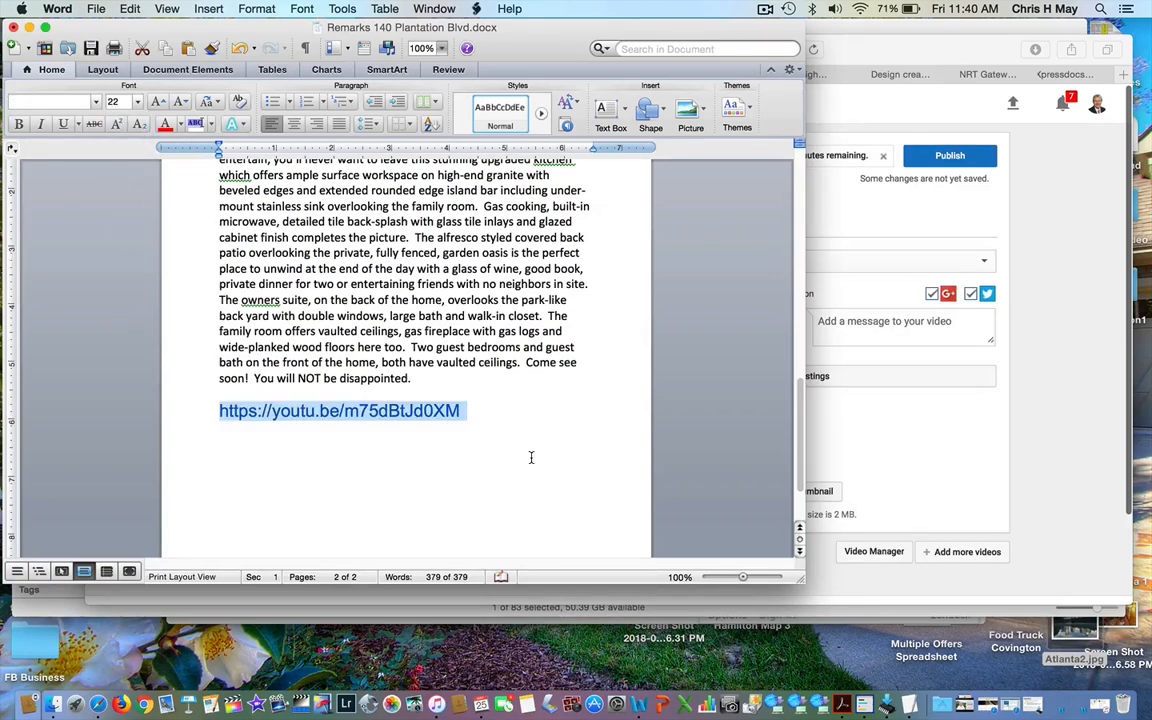
pyautogui.click(542, 455)
pyautogui.click(932, 444)
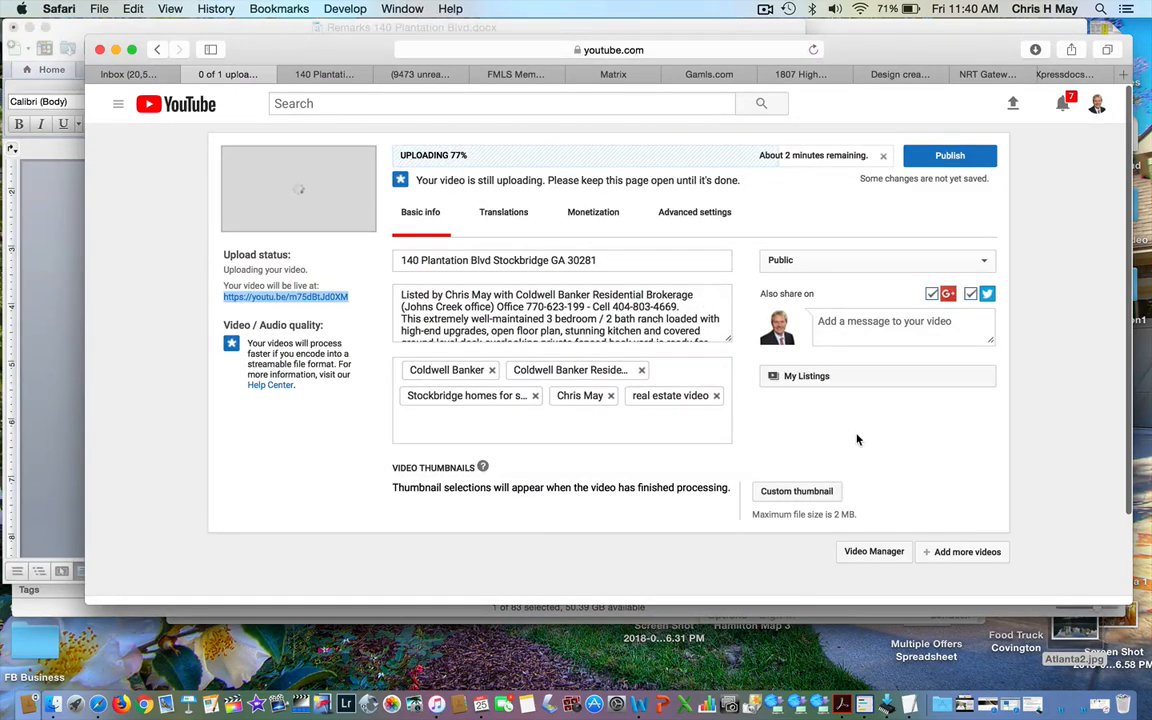
pyautogui.click(778, 500)
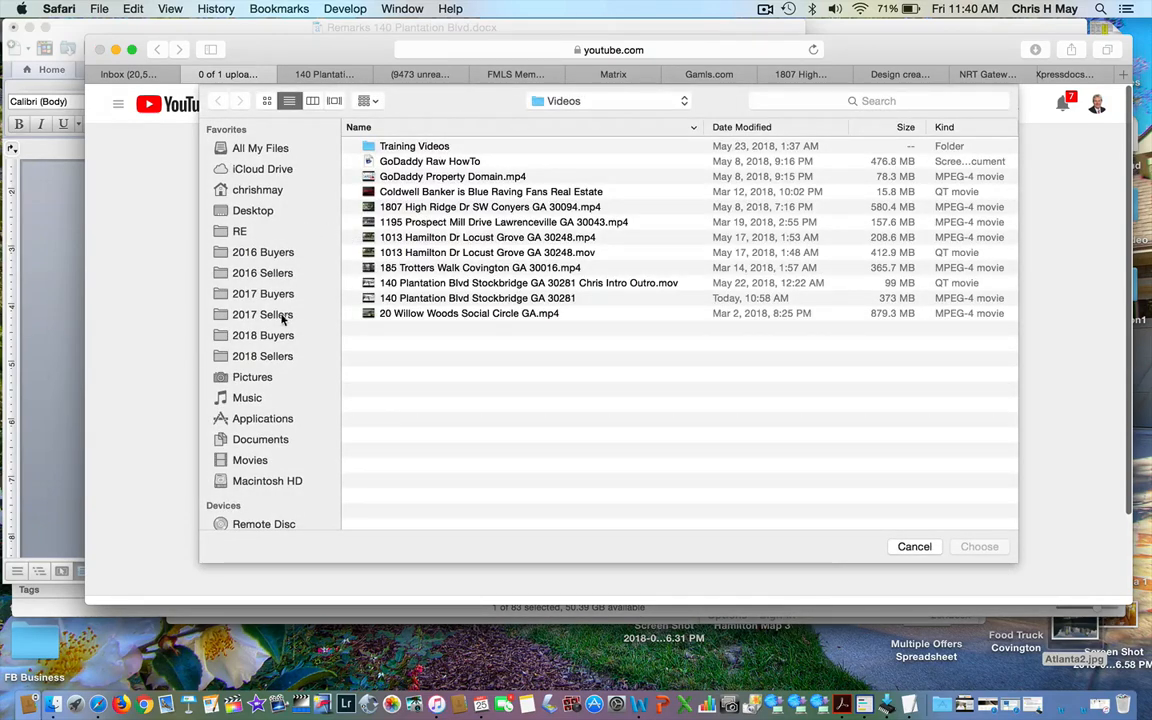
pyautogui.click(262, 357)
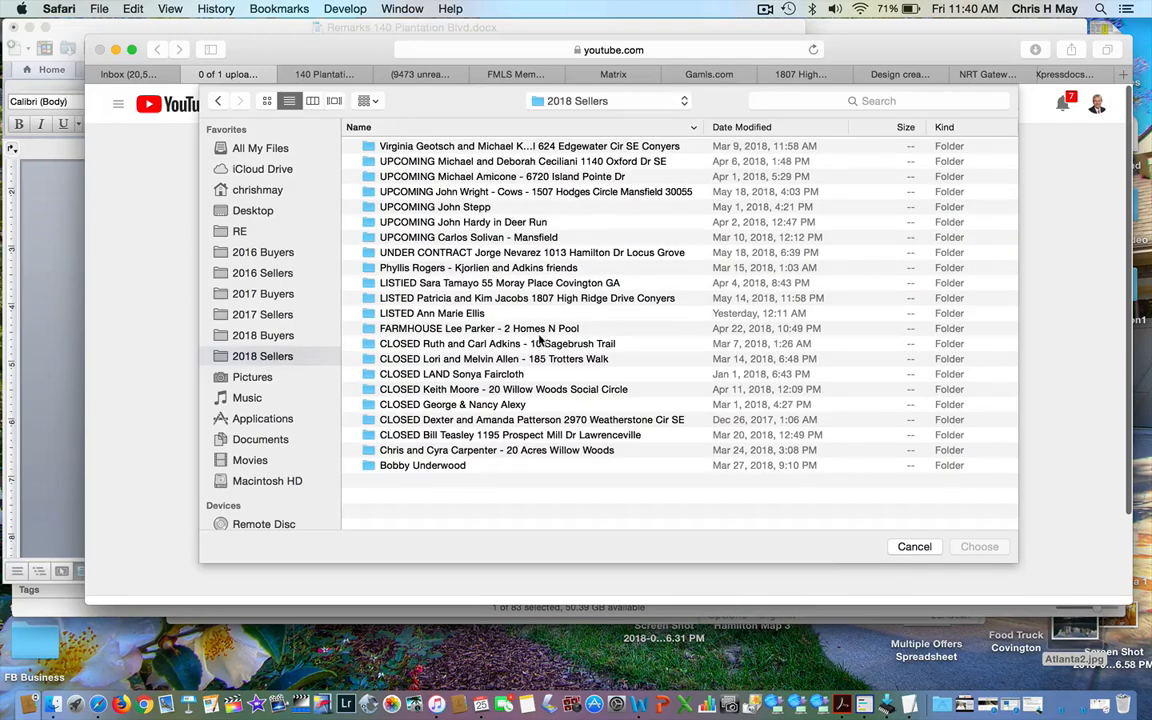
pyautogui.doubleClick(420, 313)
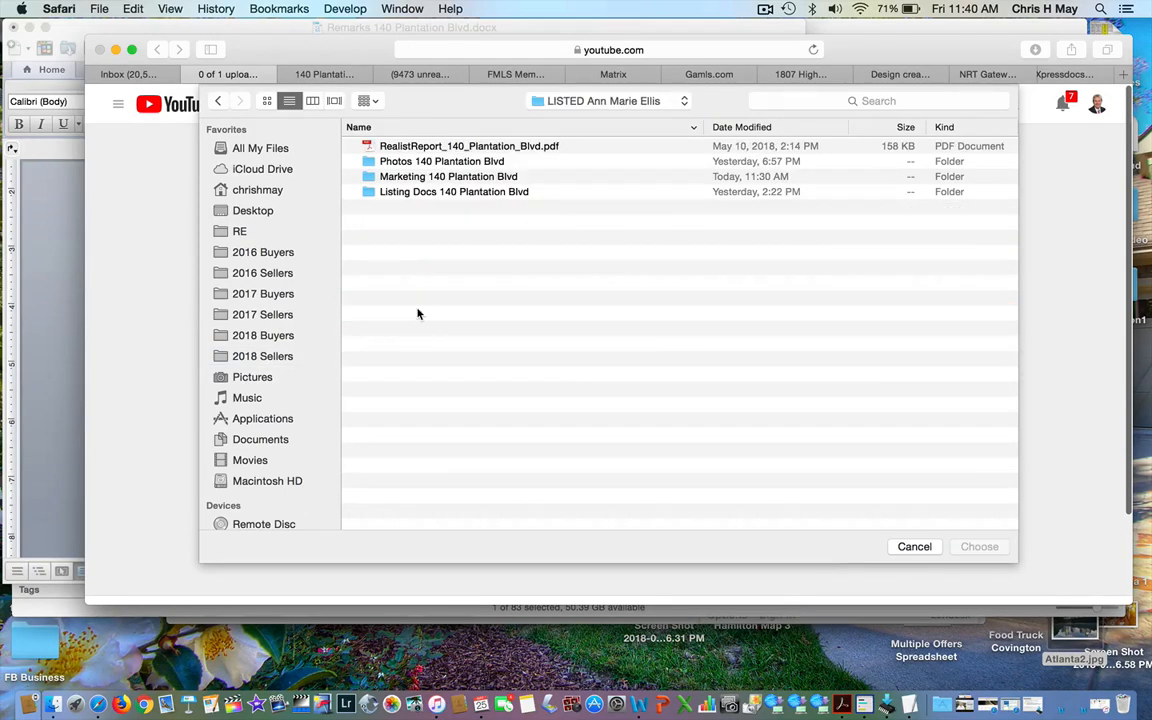
pyautogui.doubleClick(407, 165)
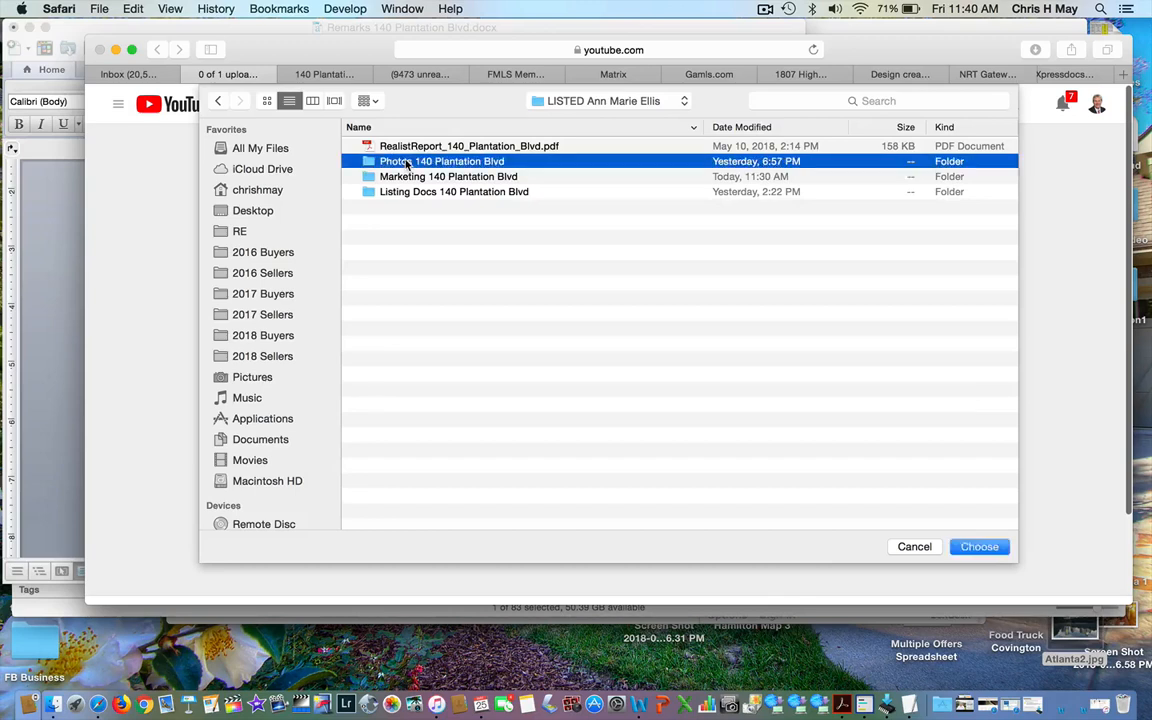
pyautogui.click(266, 100)
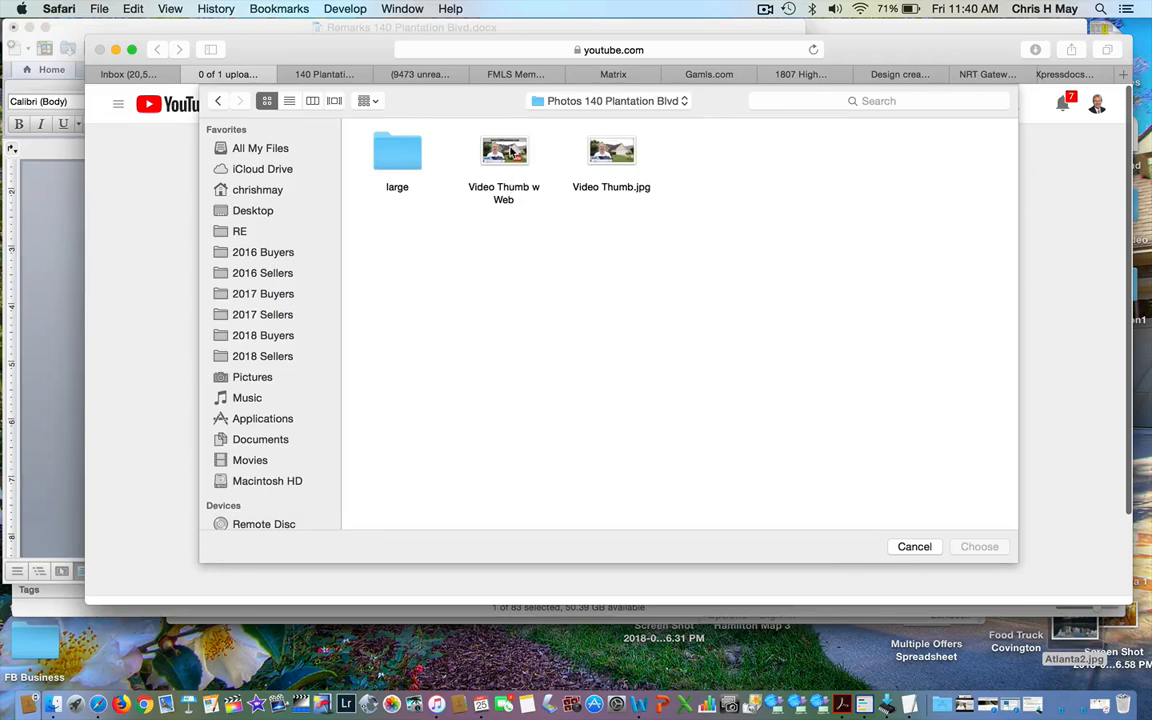
pyautogui.doubleClick(505, 152)
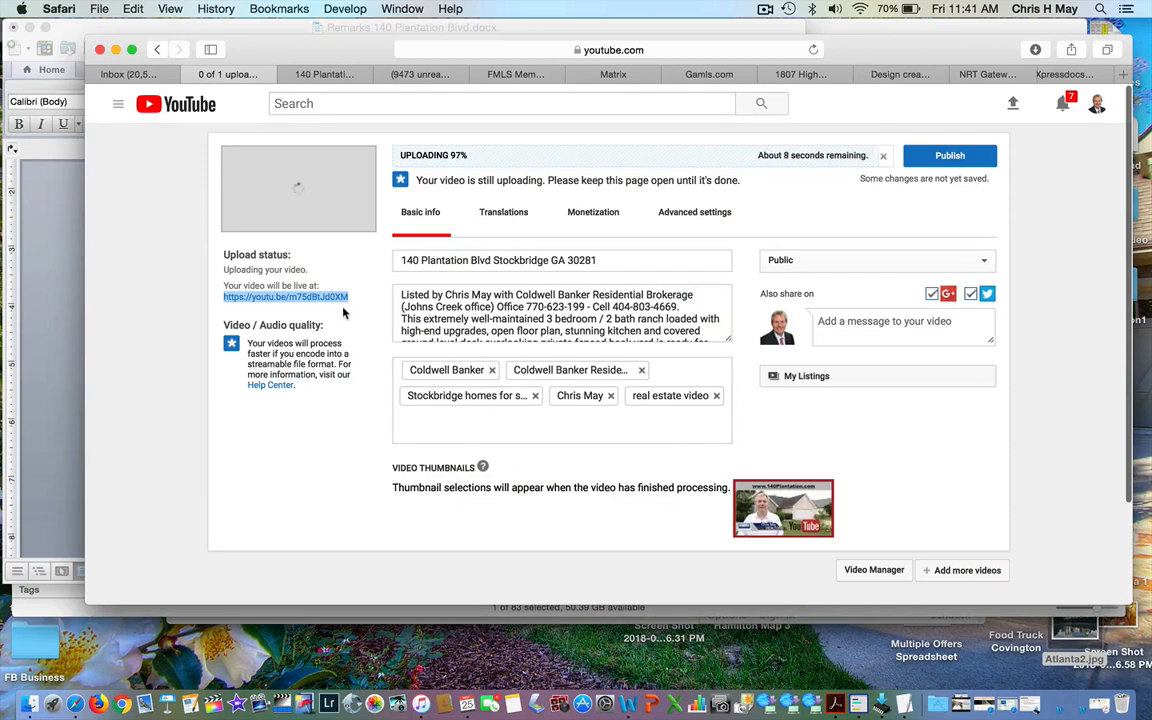
# Reload NRT Gateway, launch the ColdwellBankerHomes.com Admin tile and sign in
pyautogui.click(980, 75)
pyautogui.click(813, 50)
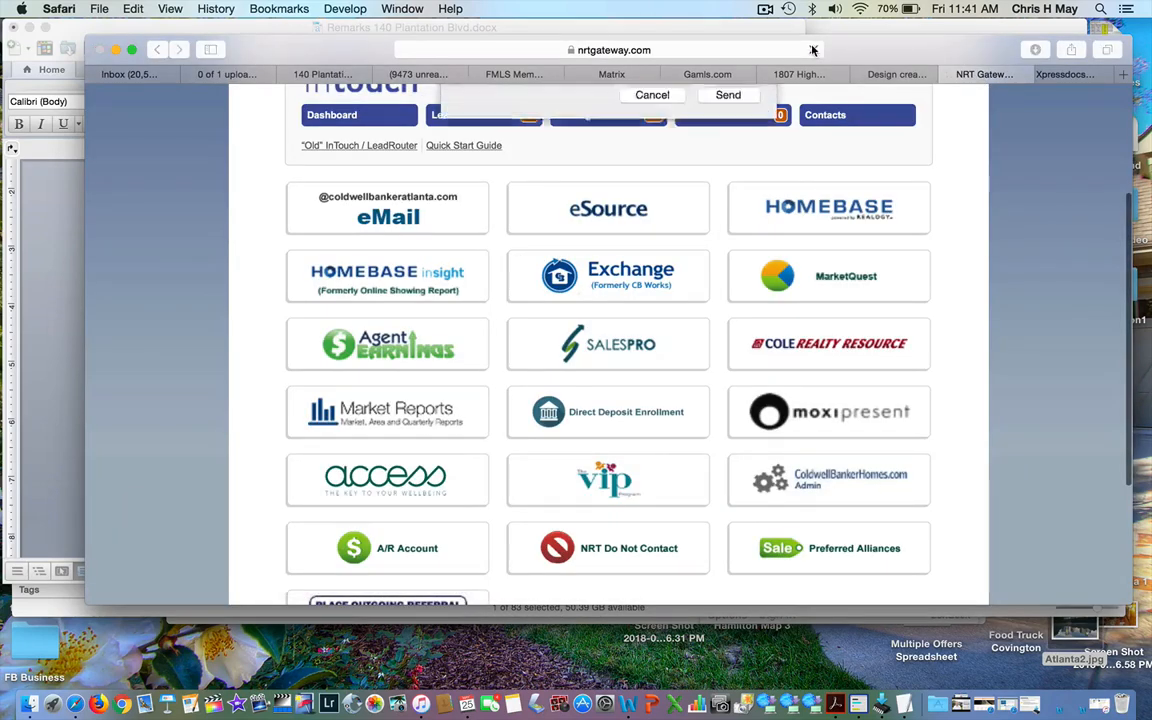
pyautogui.click(726, 181)
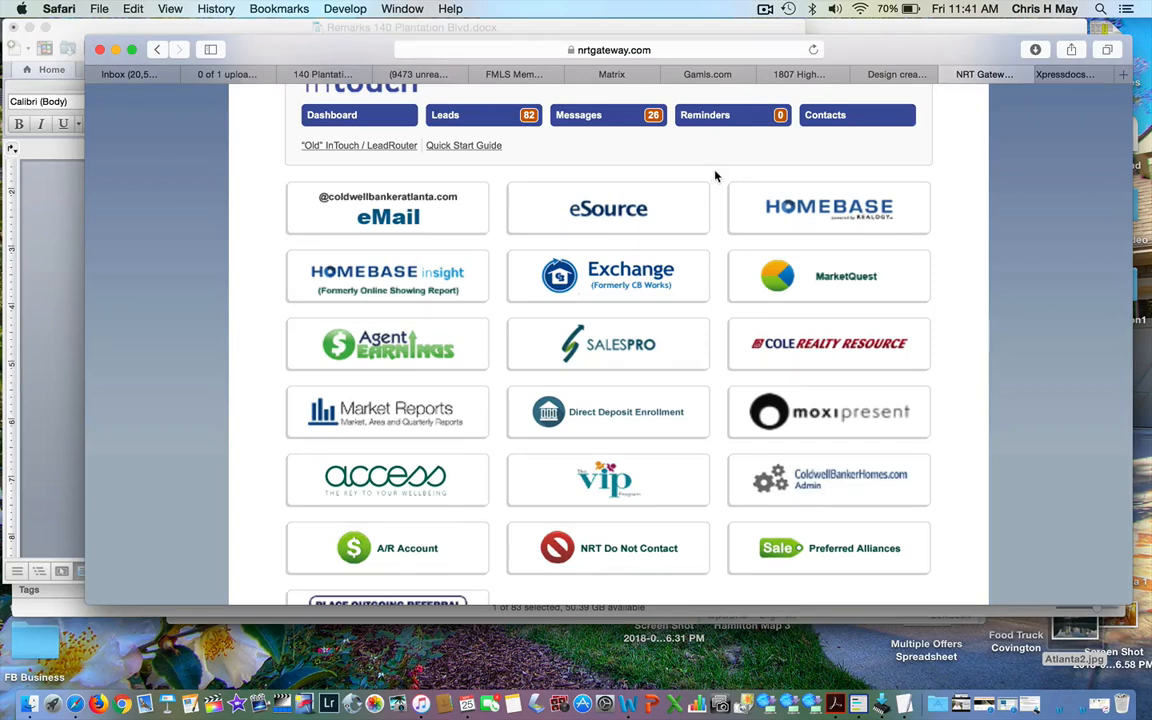
pyautogui.click(812, 484)
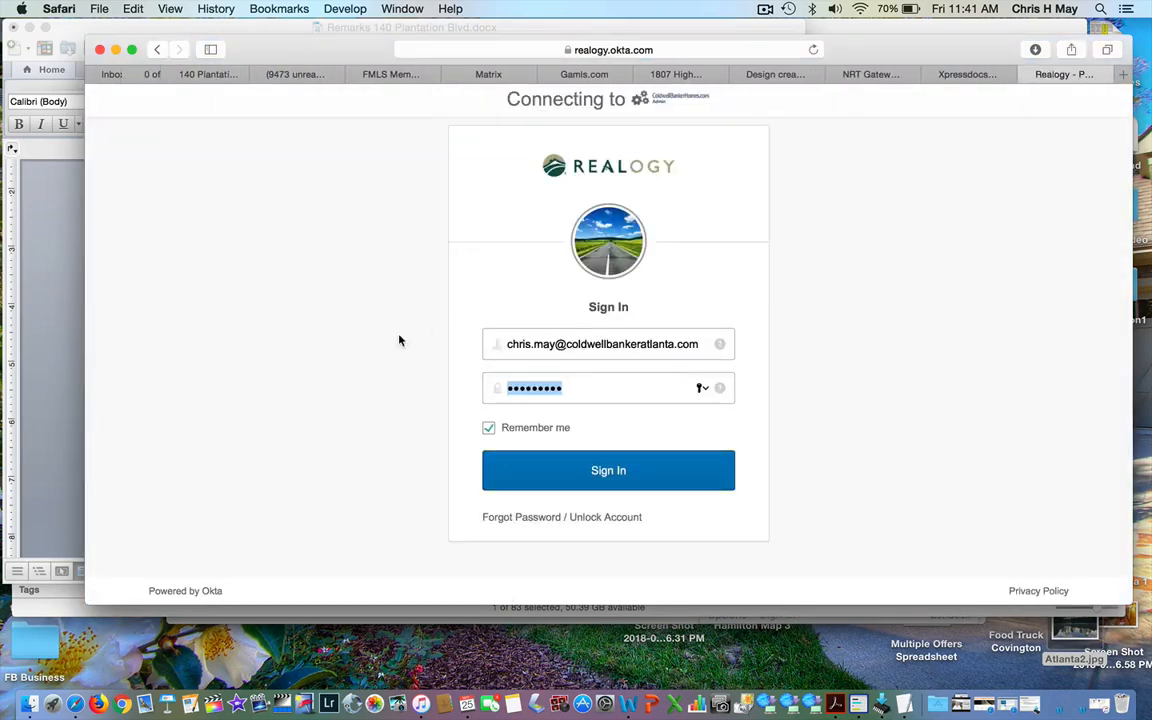
pyautogui.click(612, 473)
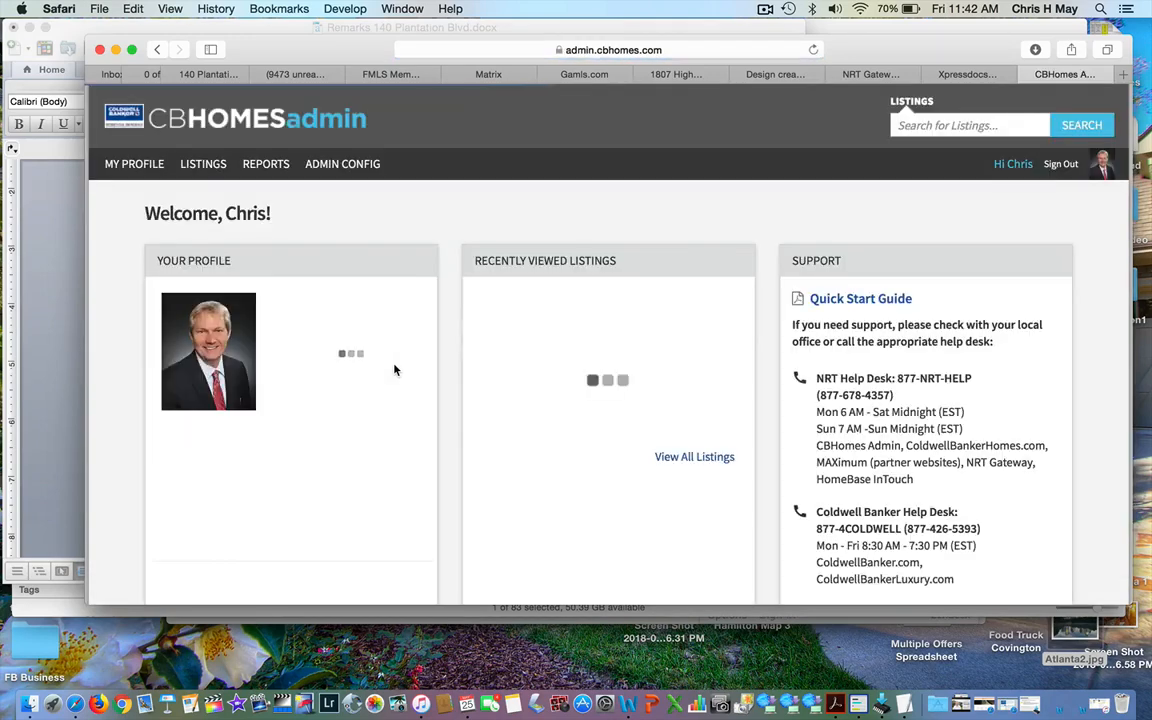
pyautogui.click(186, 160)
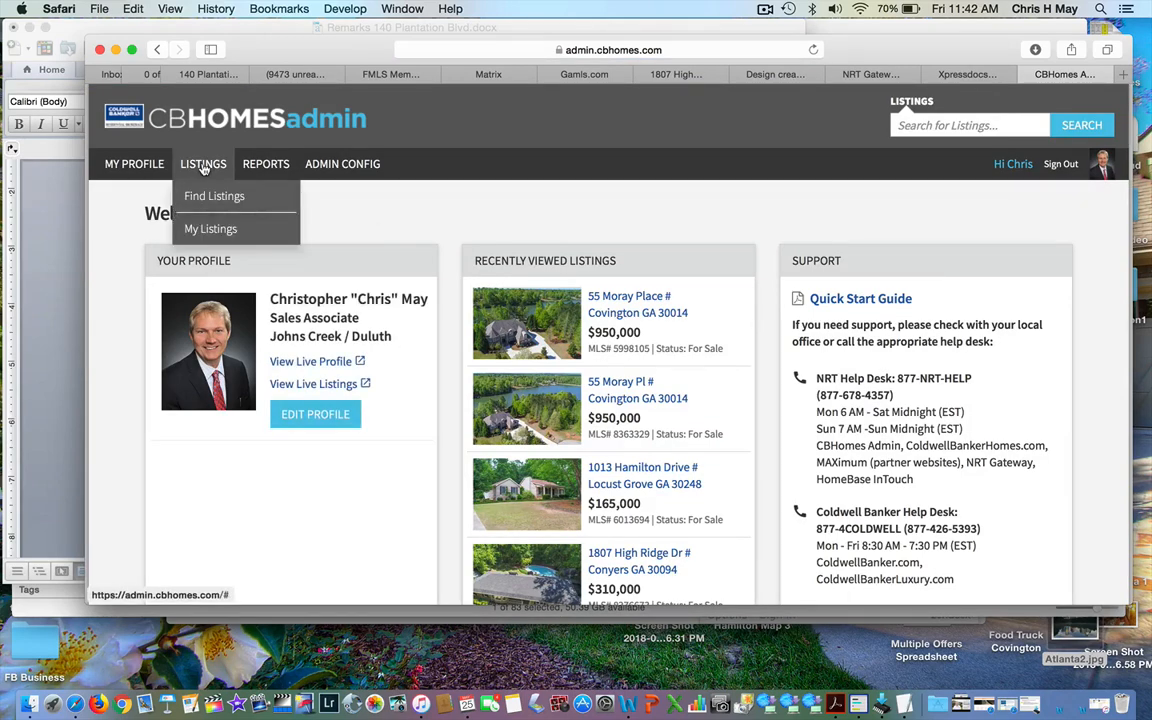
pyautogui.click(212, 229)
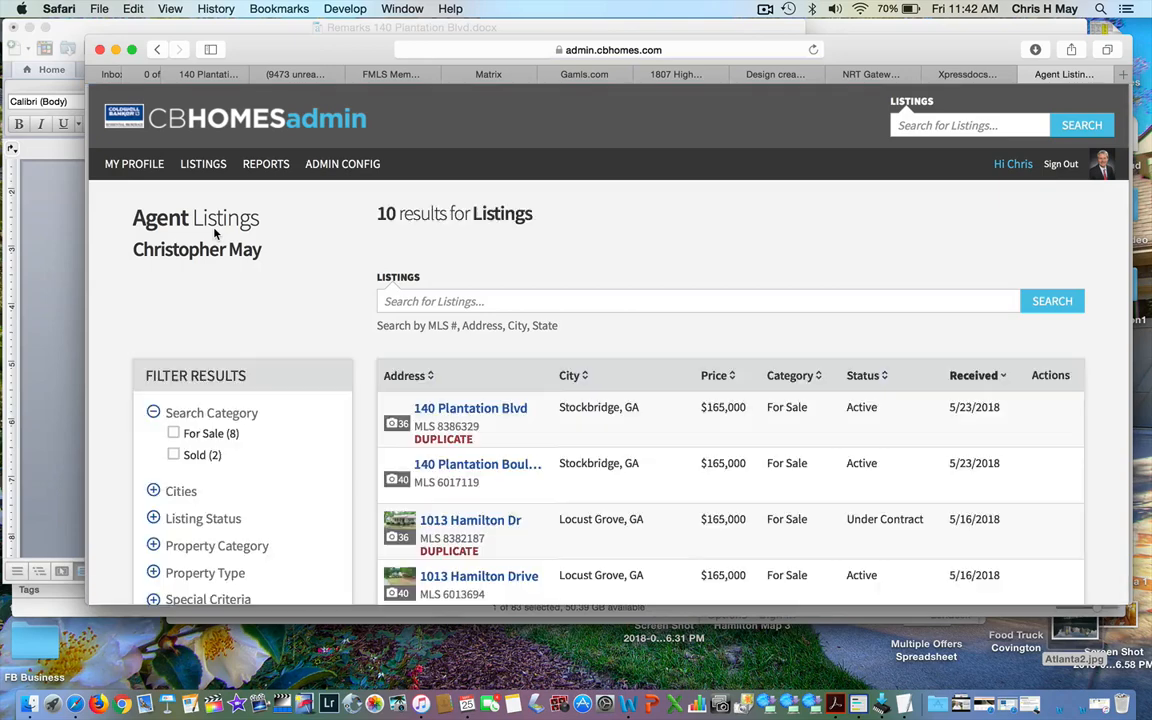
pyautogui.scroll(-3, 354, 285)
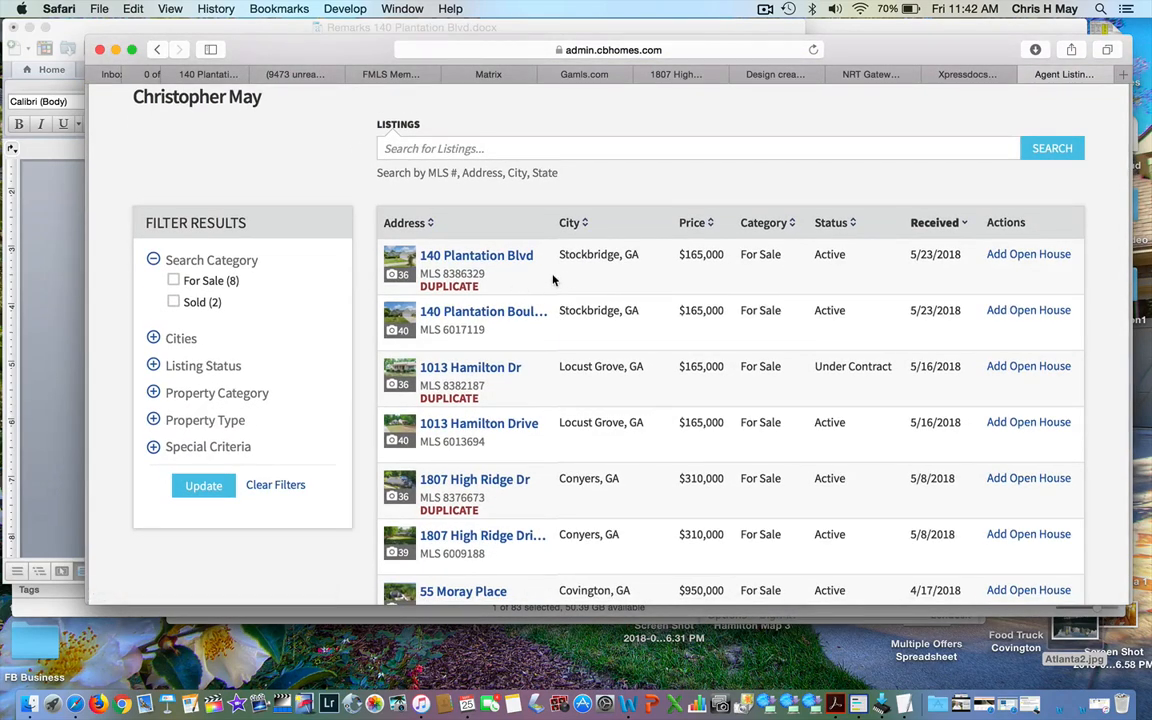
pyautogui.click(500, 259)
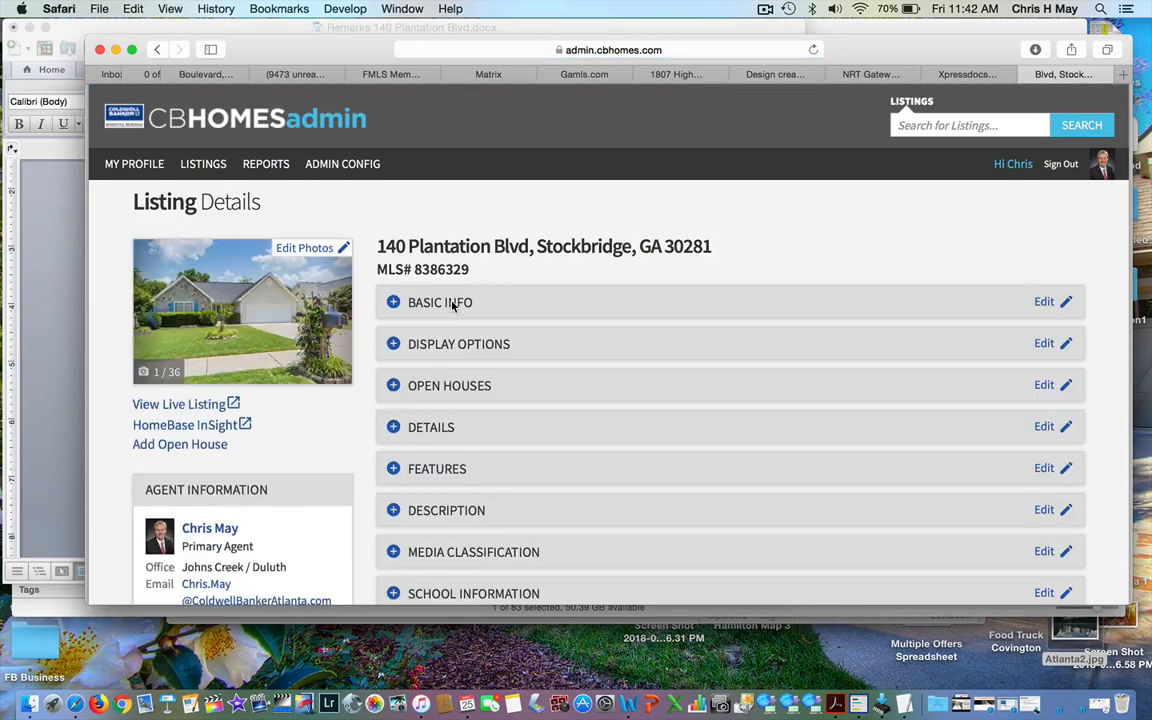
pyautogui.scroll(-3, 452, 305)
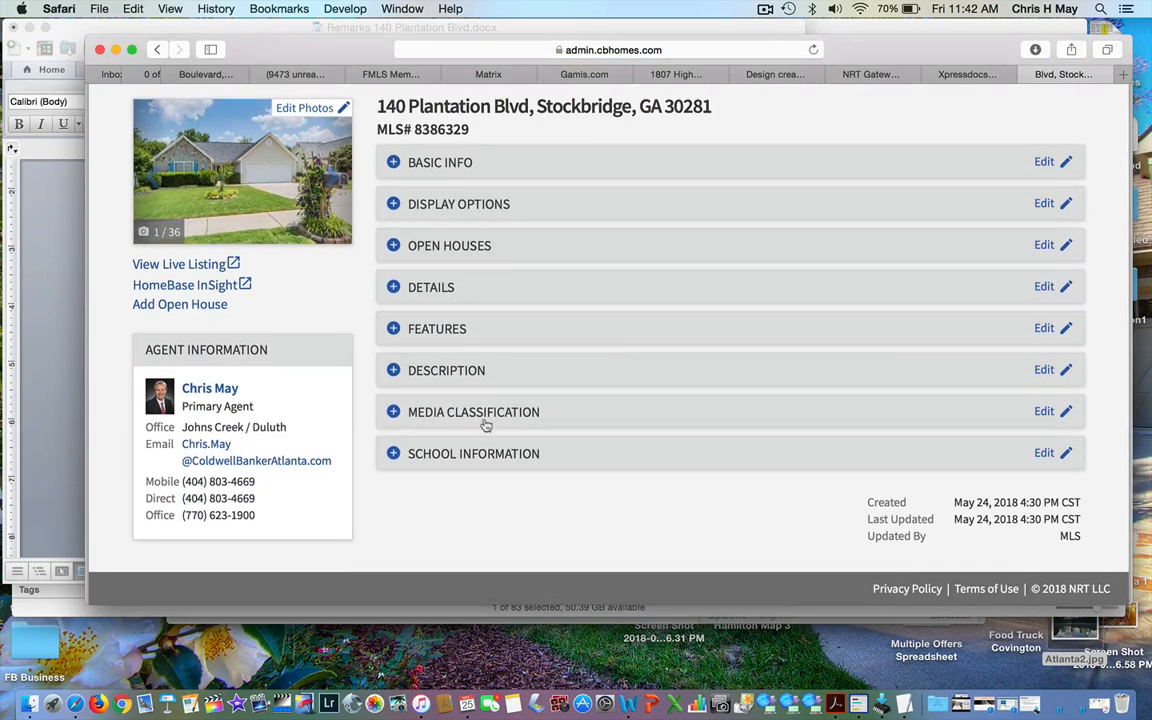
pyautogui.click(394, 413)
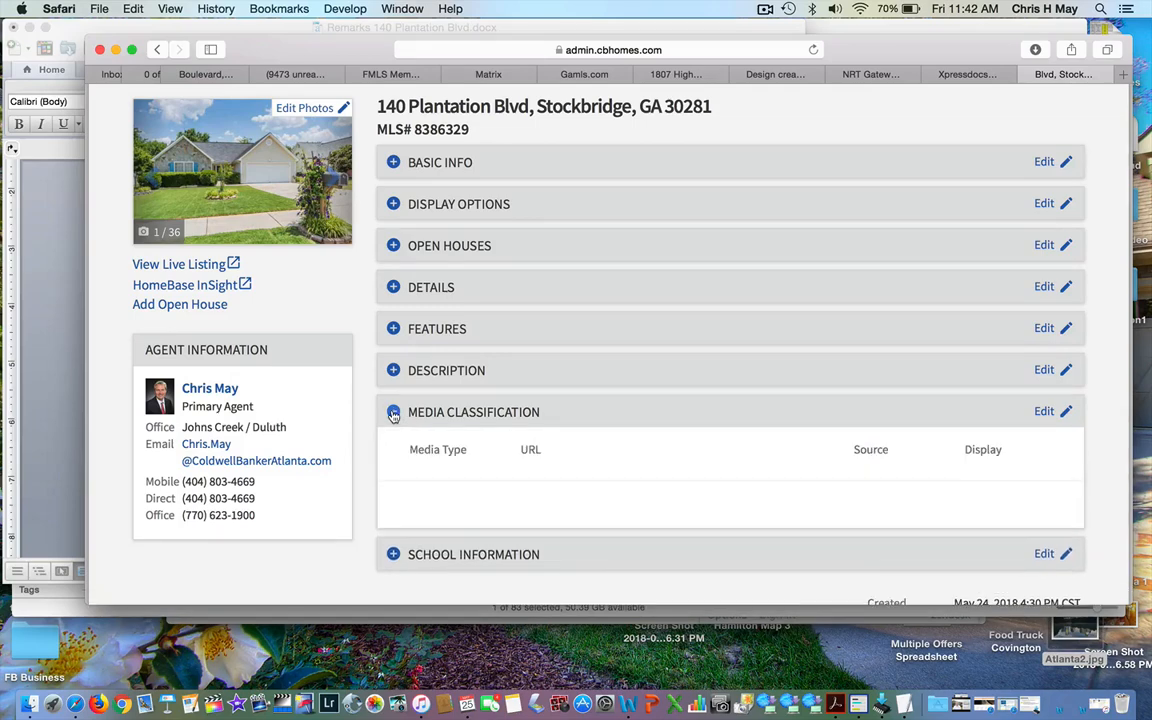
pyautogui.scroll(-2, 612, 357)
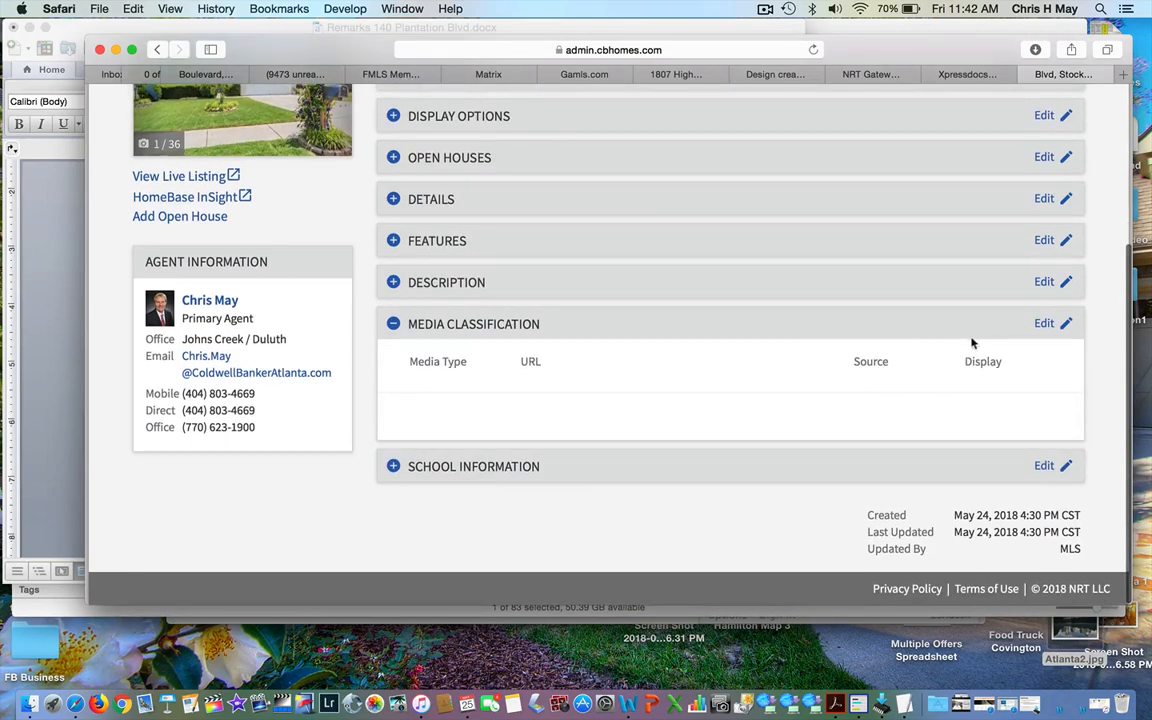
pyautogui.click(1042, 326)
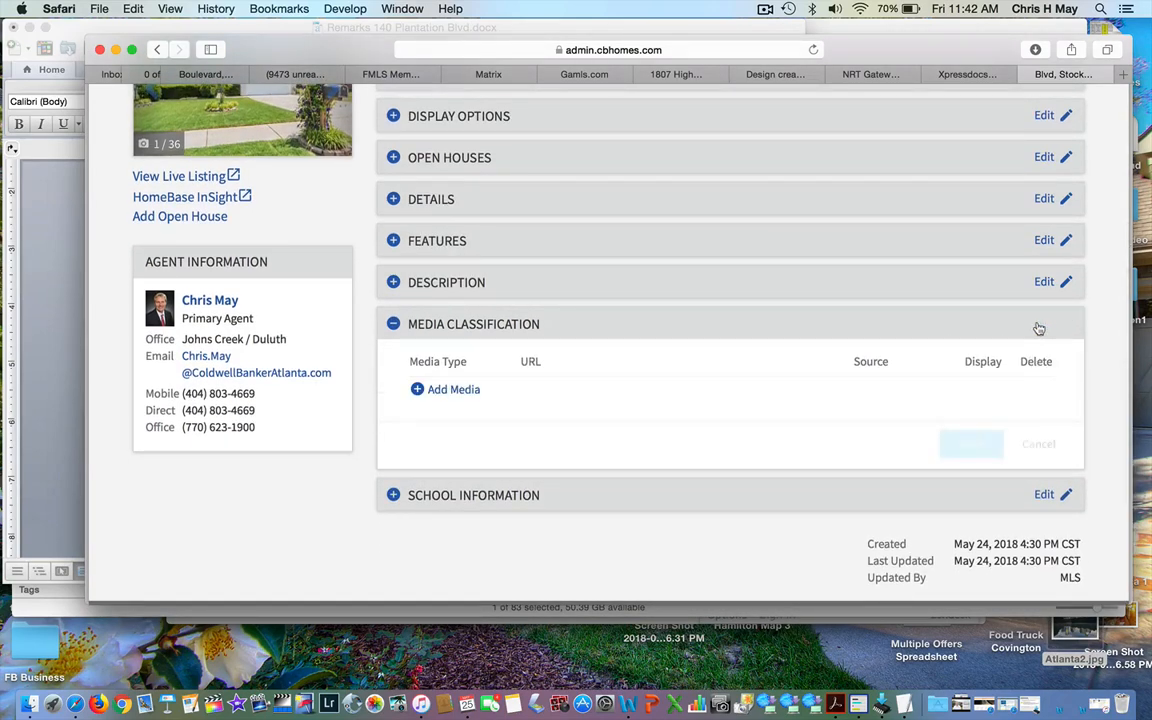
pyautogui.scroll(-1, 763, 317)
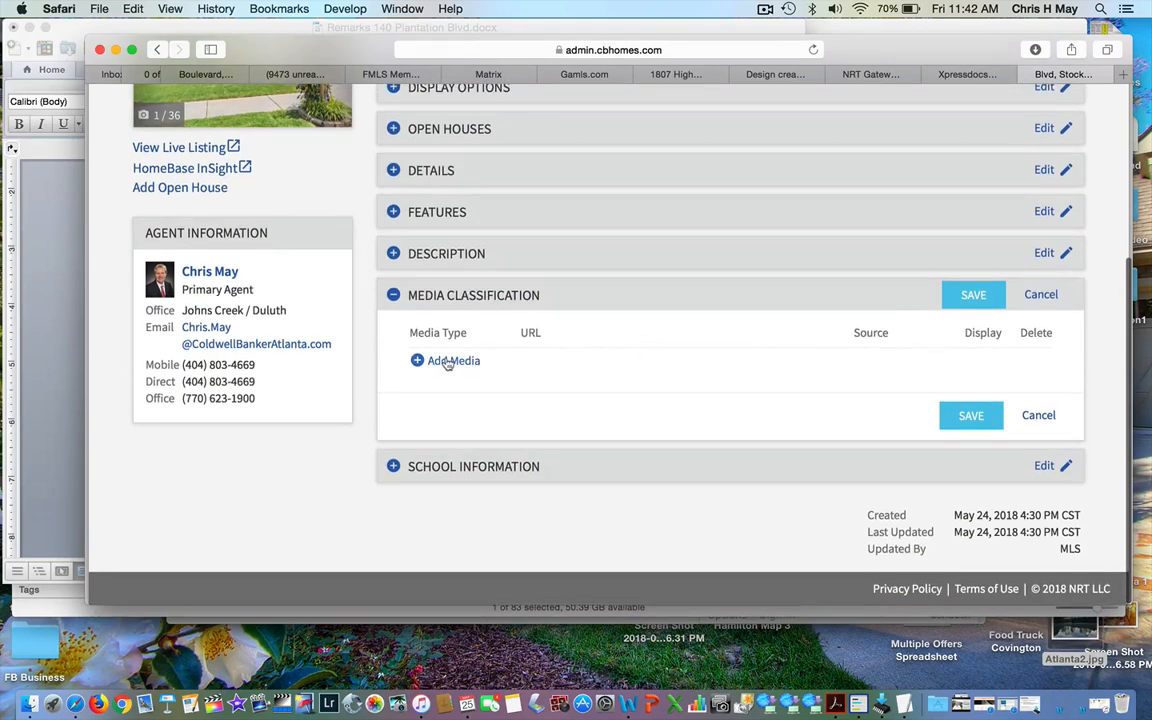
pyautogui.click(447, 360)
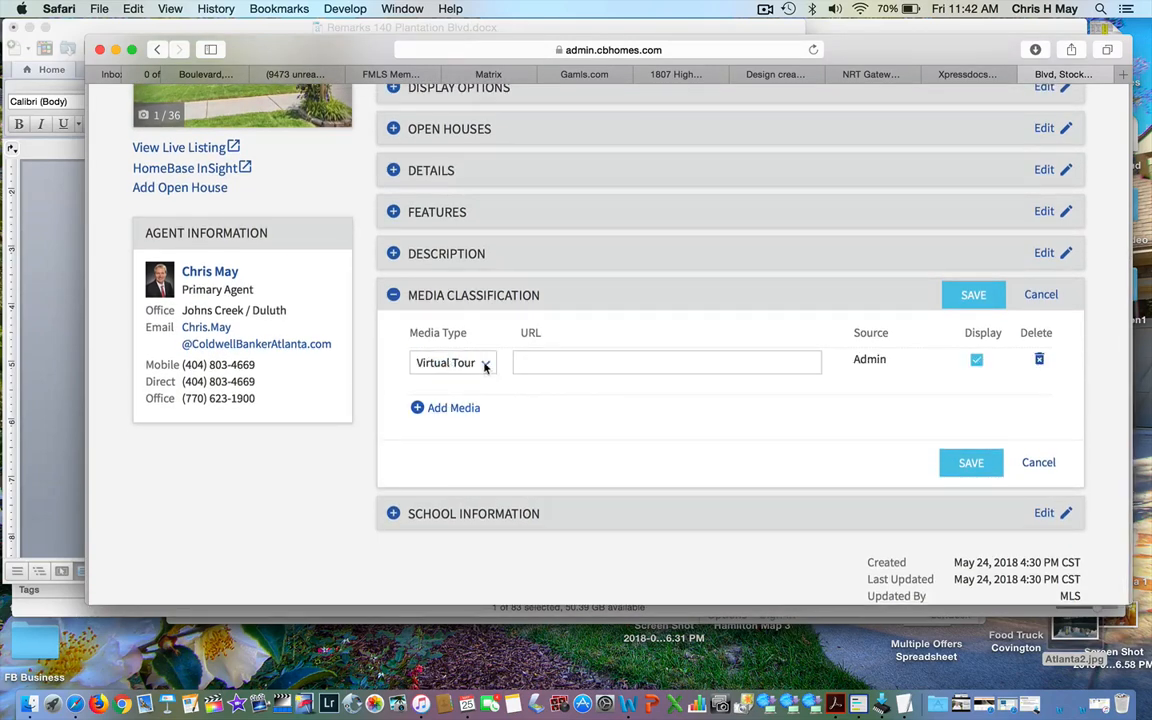
pyautogui.click(485, 366)
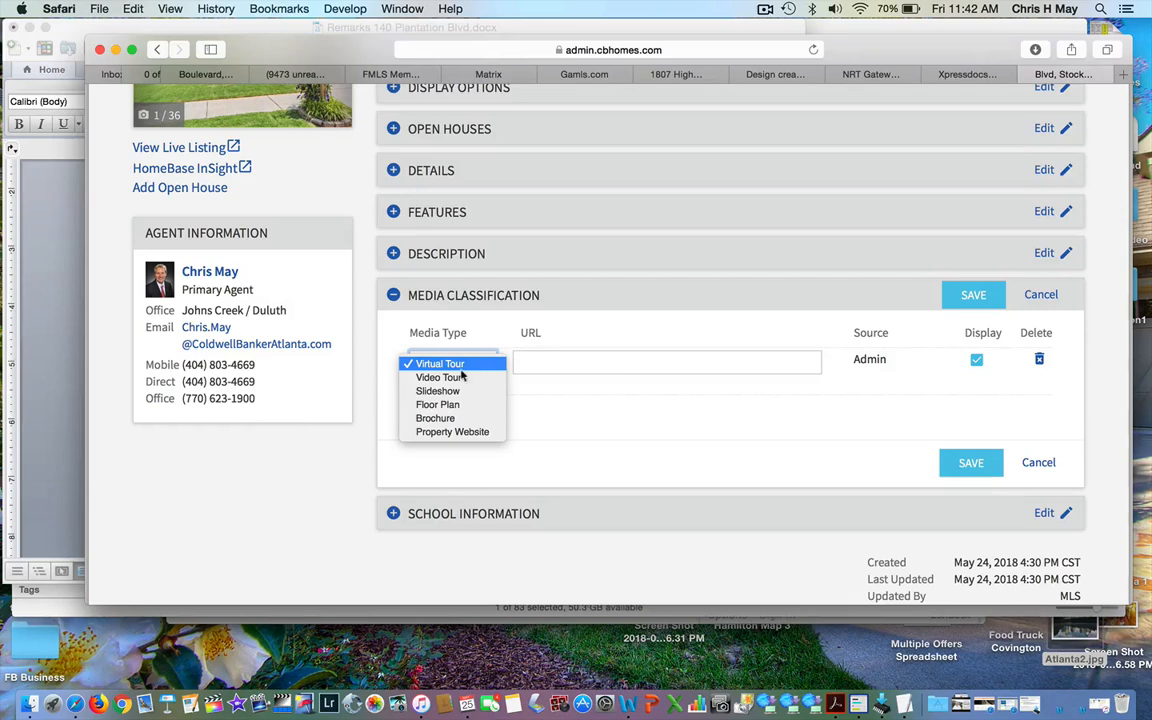
pyautogui.click(439, 379)
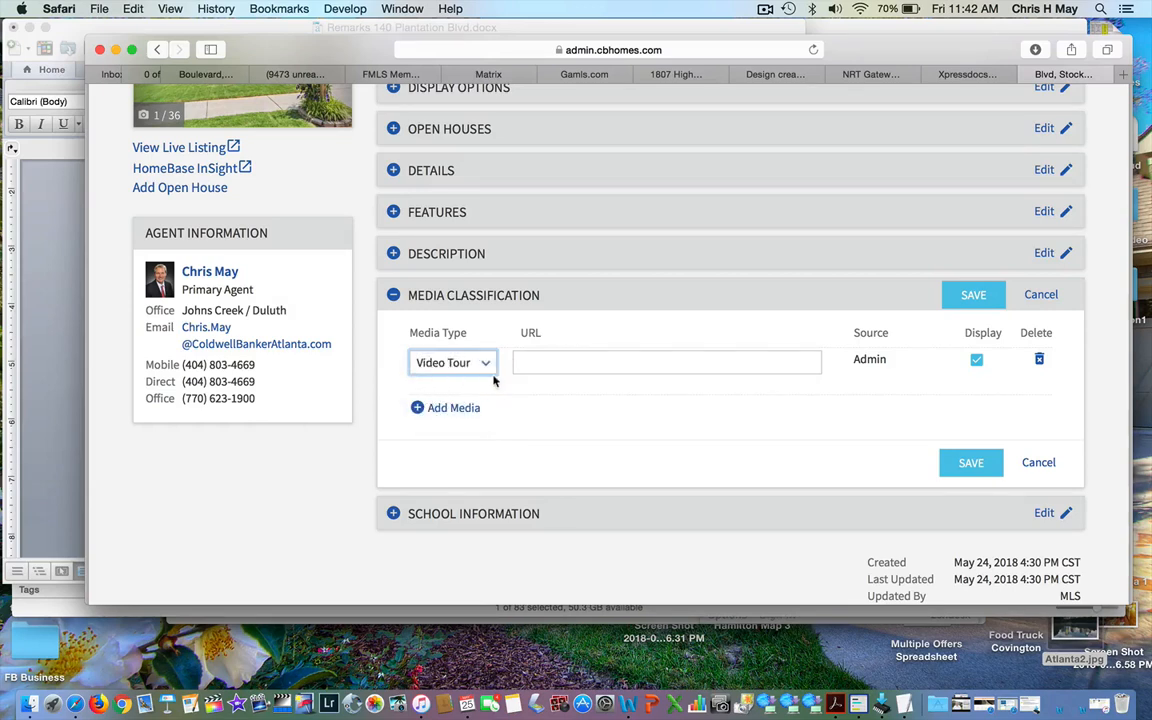
pyautogui.click(531, 360)
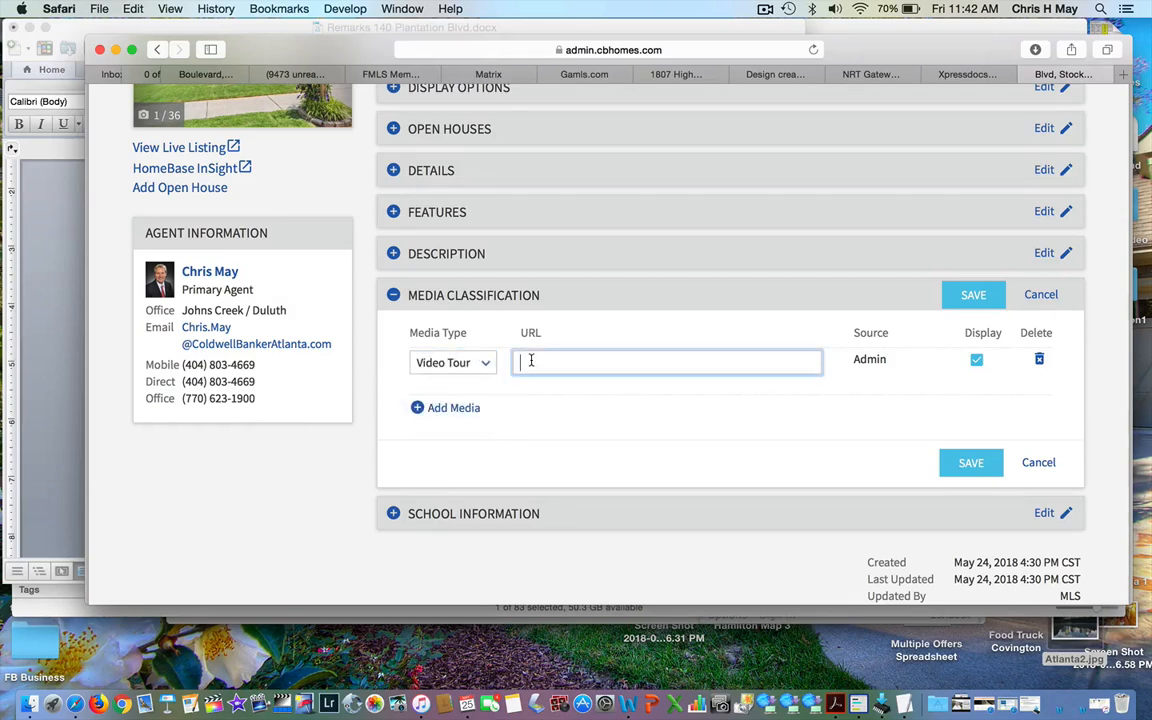
pyautogui.write('https://youtu.be/m75dBtJd0XM')
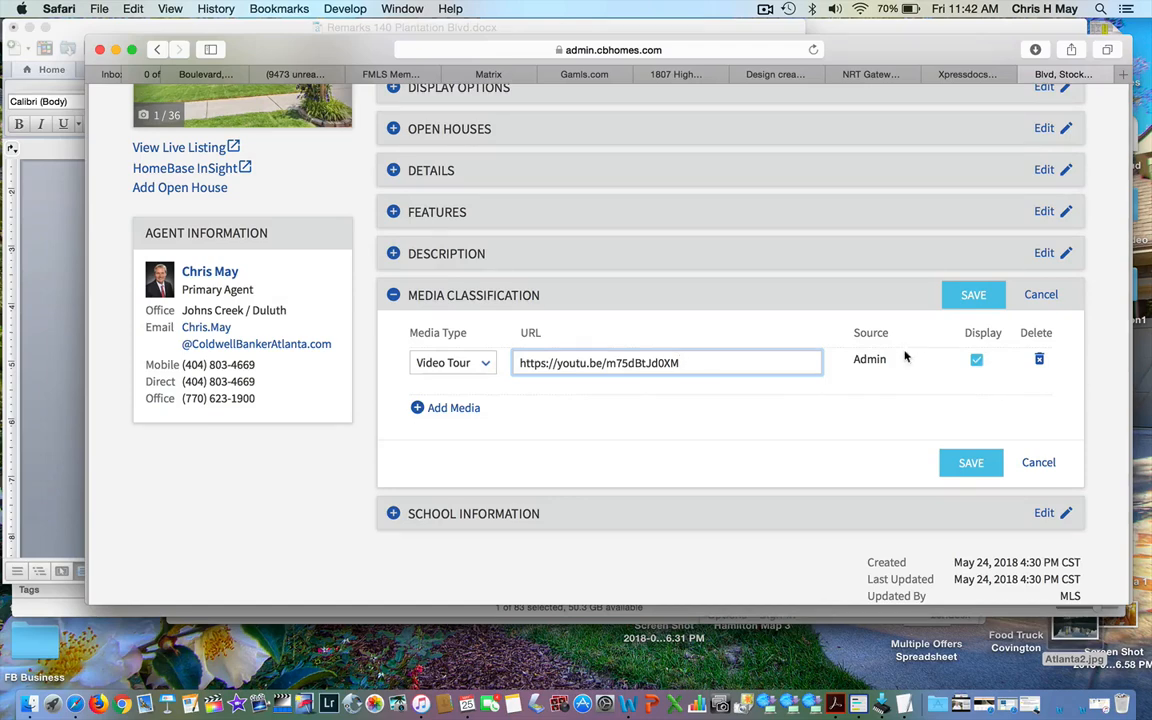
pyautogui.click(970, 463)
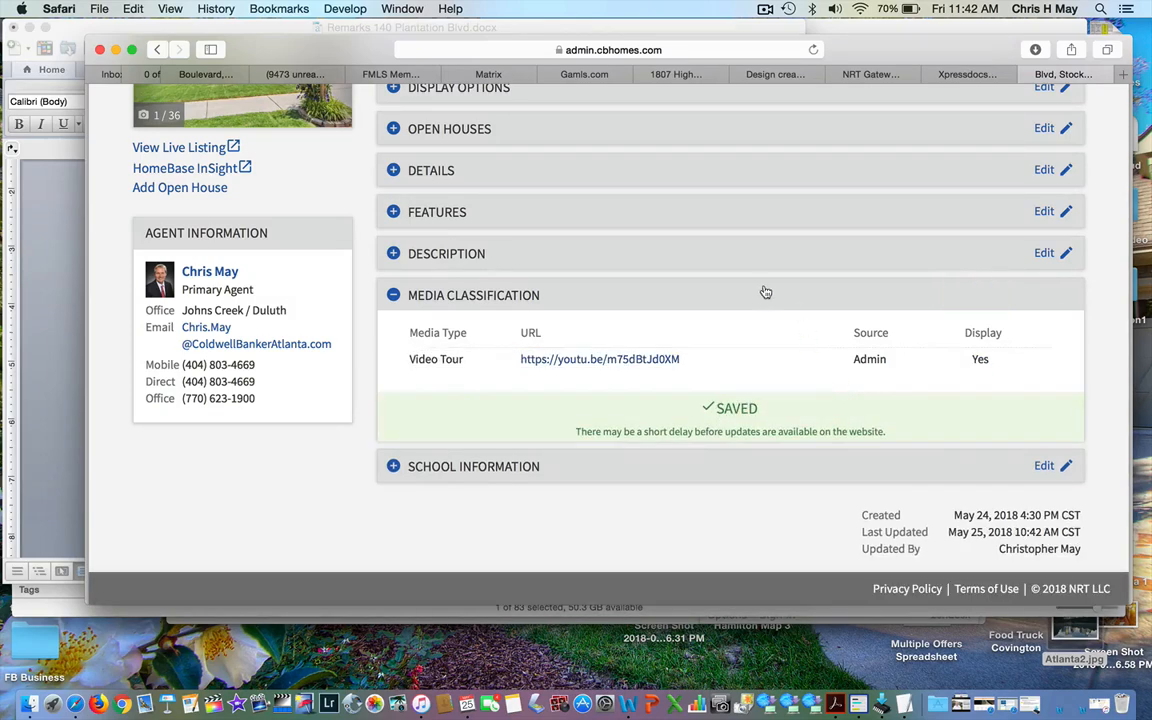
pyautogui.scroll(1, 765, 292)
pyautogui.scroll(1, 765, 292)
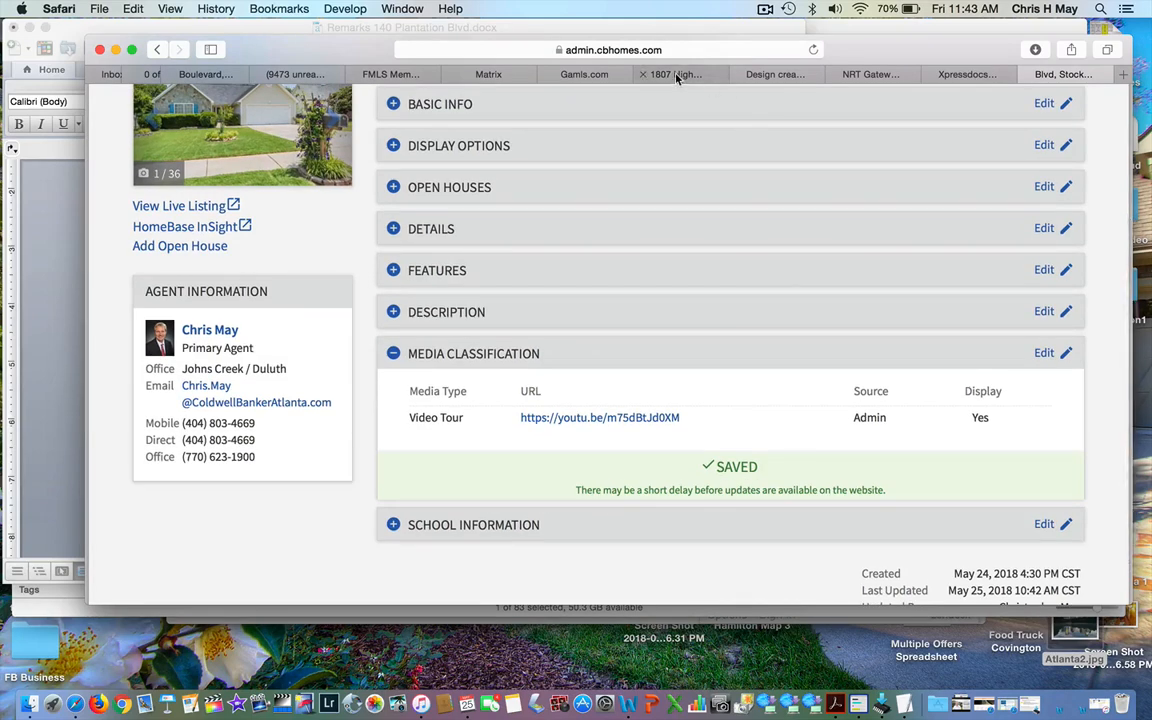
# Edit the Description with Override MLS ticked and autofill the headline 'Don't miss the video!'
pyautogui.scroll(3, 563, 213)
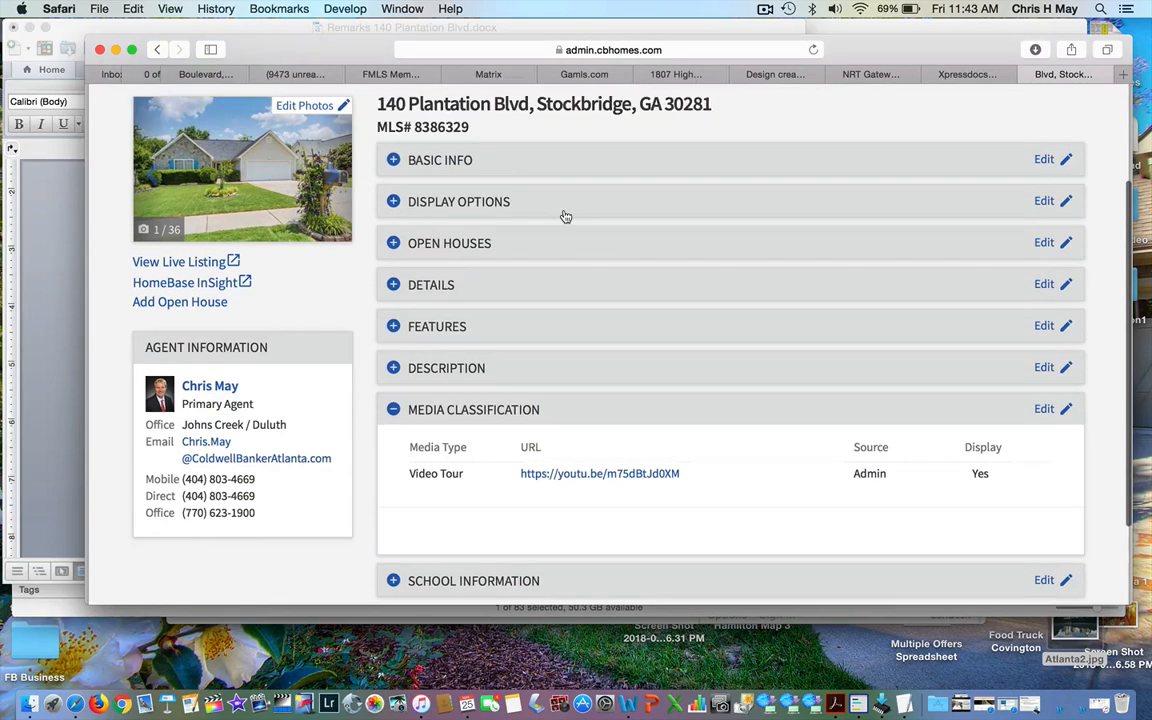
pyautogui.scroll(-3, 565, 215)
pyautogui.click(393, 330)
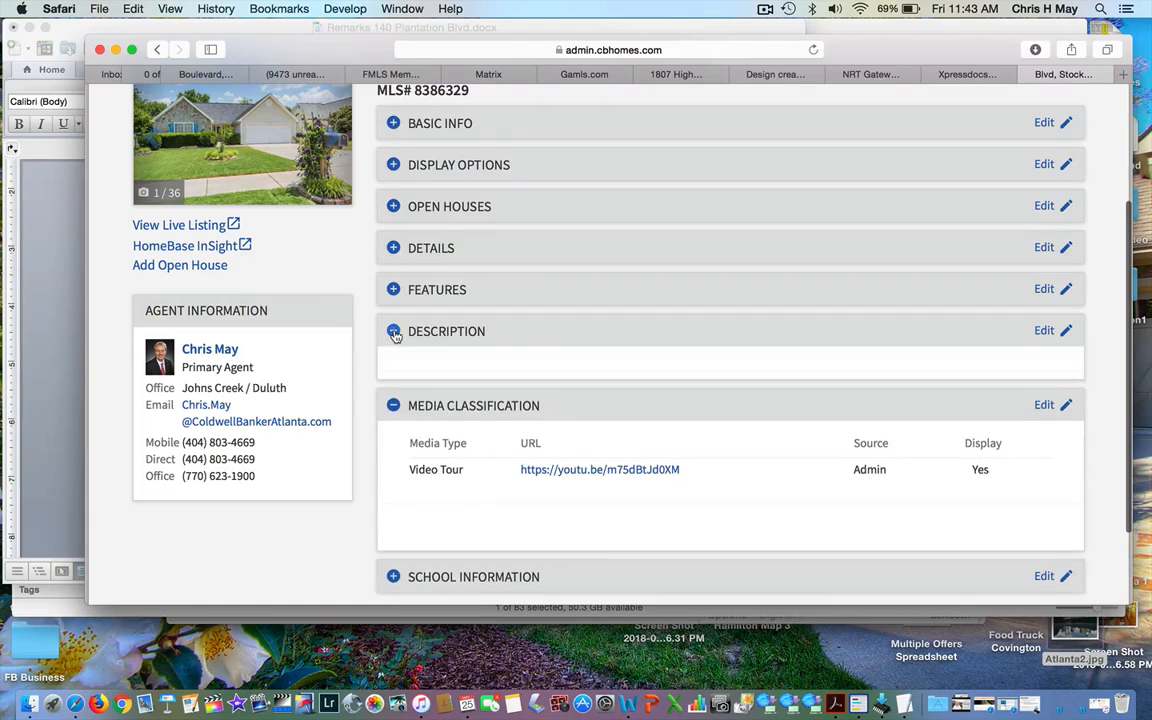
pyautogui.scroll(-3, 663, 303)
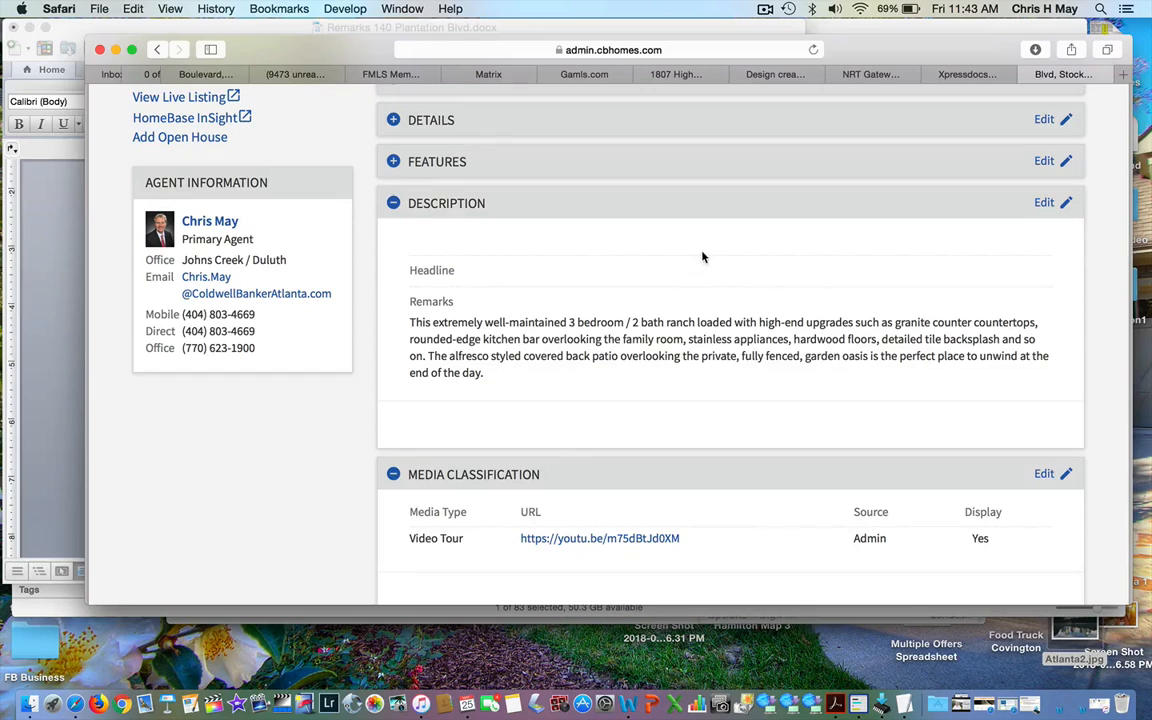
pyautogui.click(1044, 204)
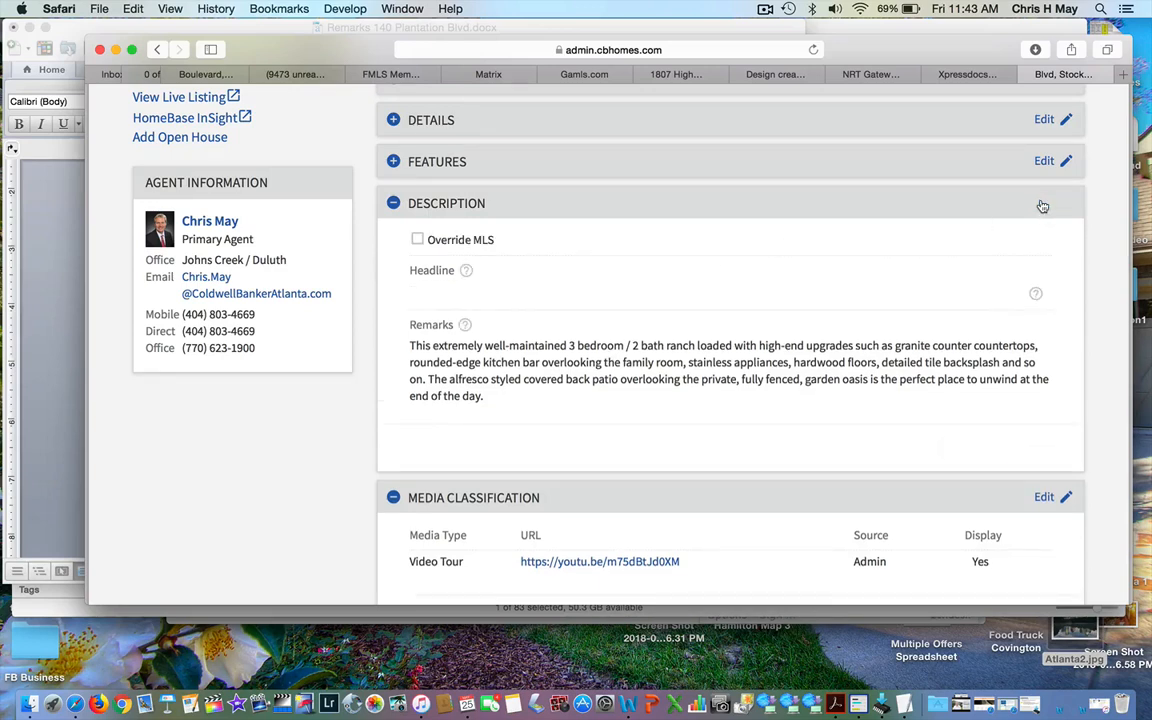
pyautogui.click(418, 241)
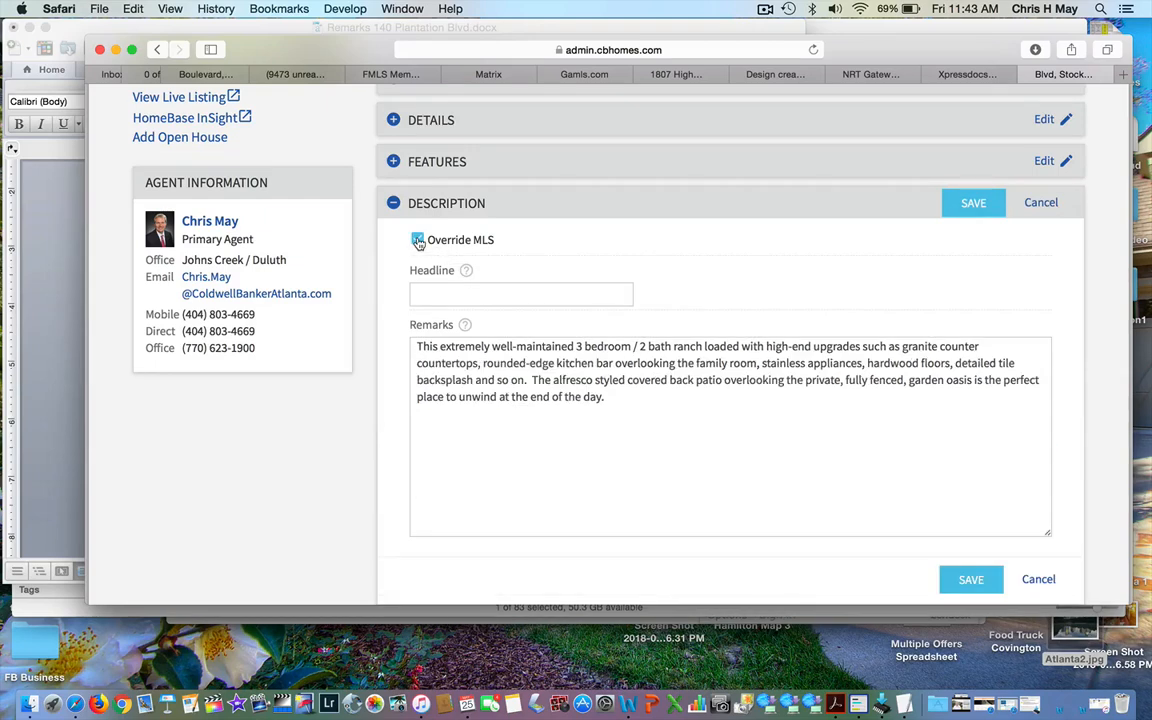
pyautogui.click(427, 294)
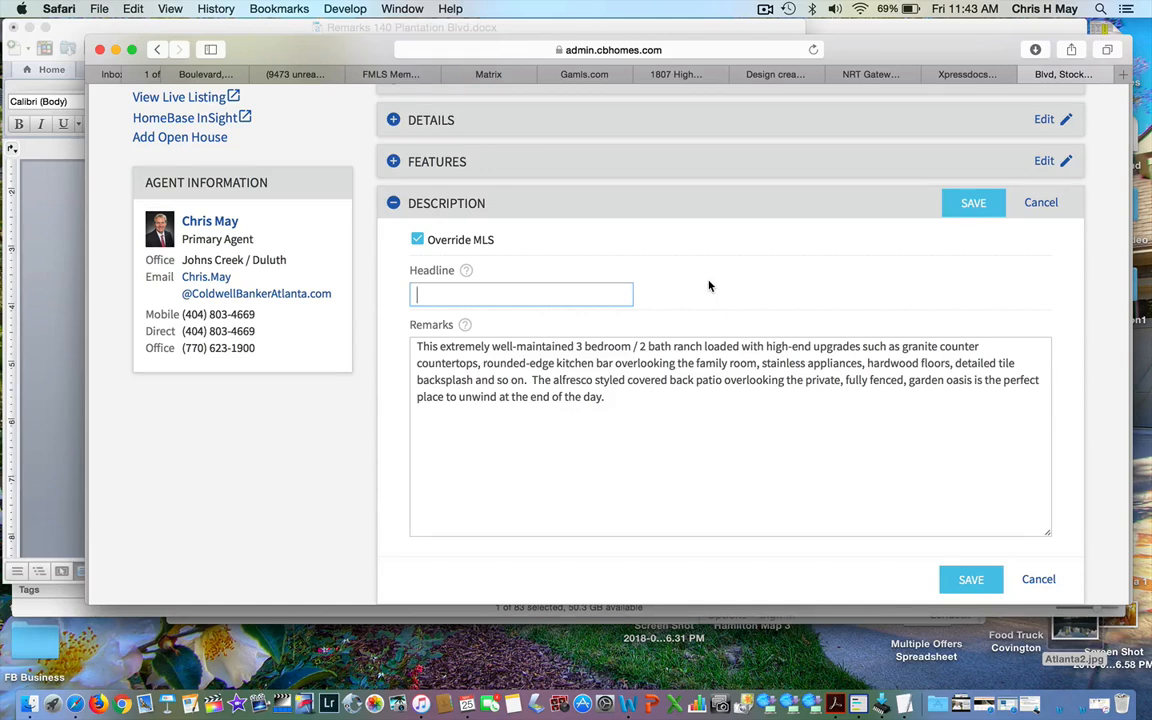
pyautogui.write('Do')
pyautogui.press('Down')
pyautogui.press('Down')
pyautogui.press('Down')
pyautogui.press('Down')
pyautogui.press('Down')
pyautogui.press('Tab')
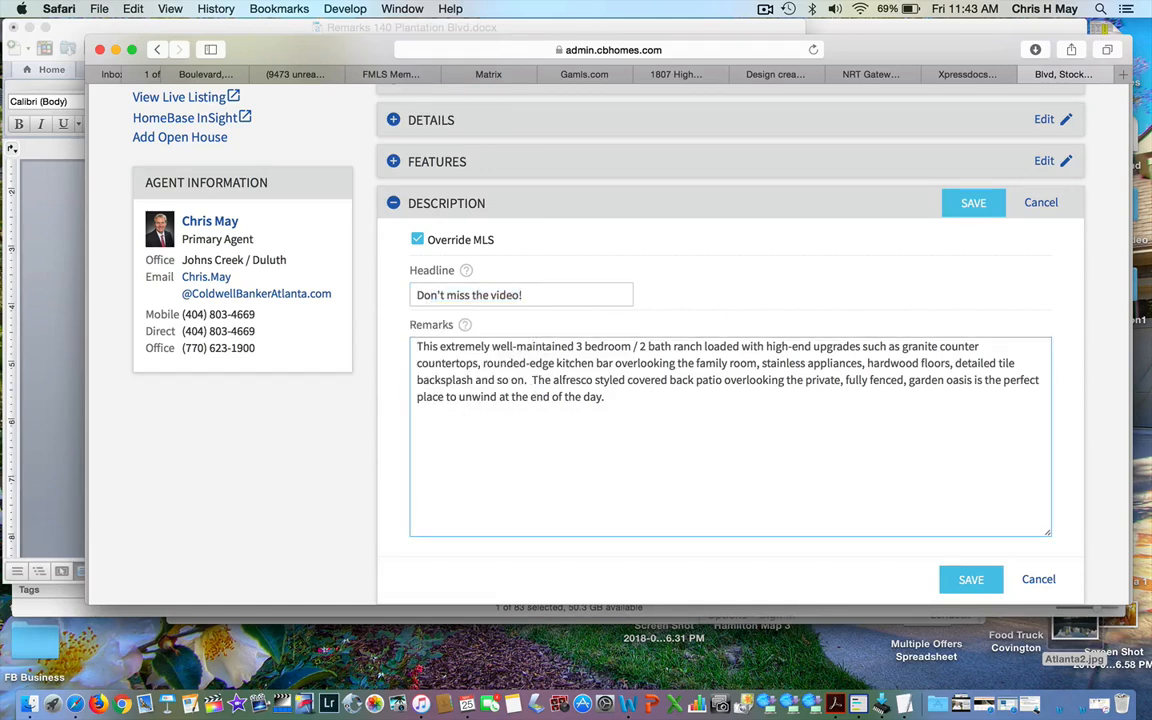
# Replace the short Remarks with the full property description paragraph from the Word document
pyautogui.click(604, 704)
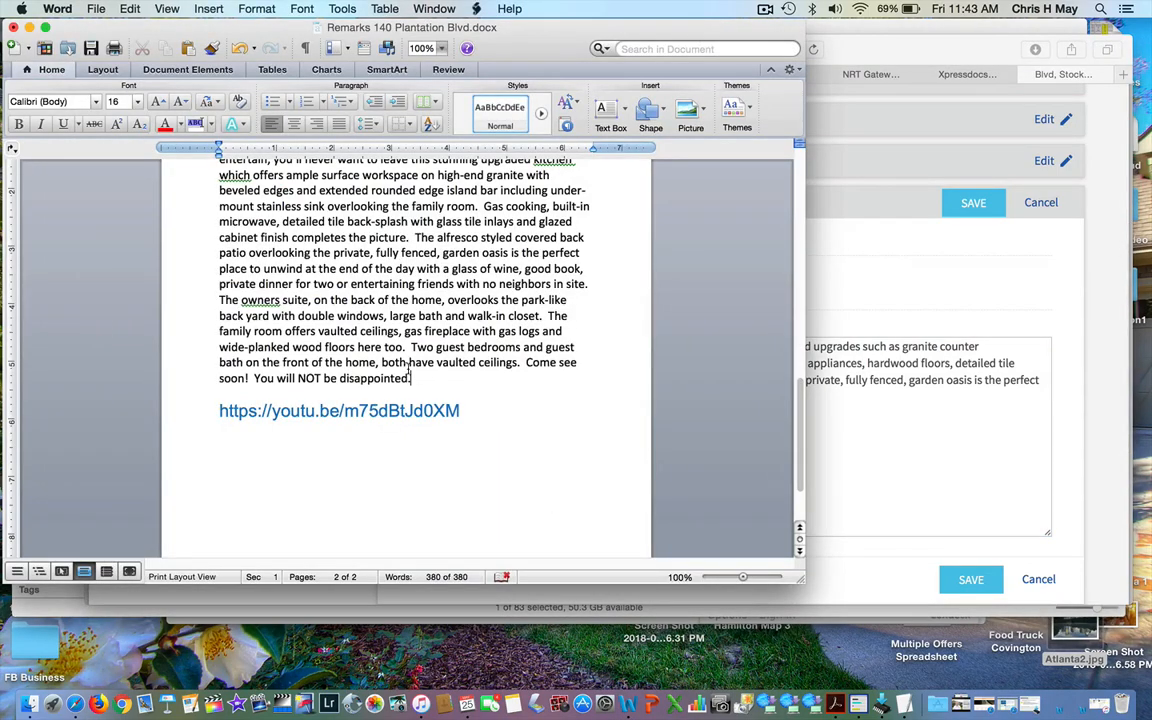
pyautogui.moveTo(412, 379); pyautogui.dragTo(222, 465)
pyautogui.press('super+c')
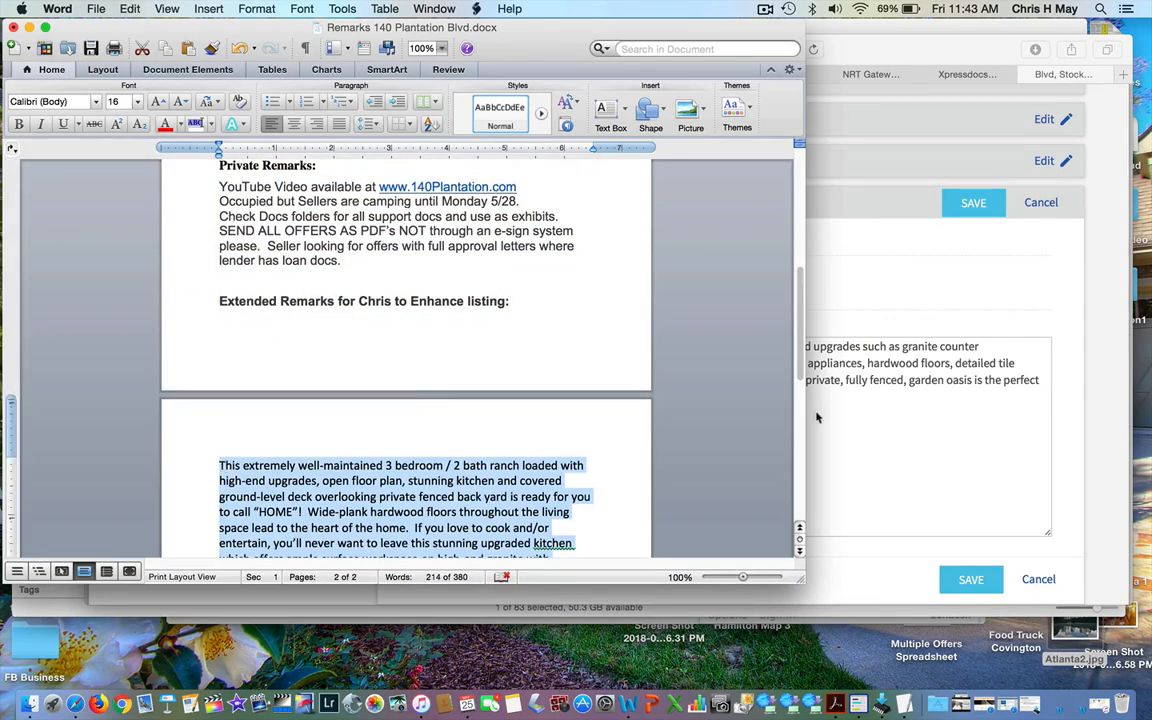
pyautogui.click(877, 432)
pyautogui.moveTo(633, 407); pyautogui.dragTo(393, 331)
pyautogui.press('super+v')
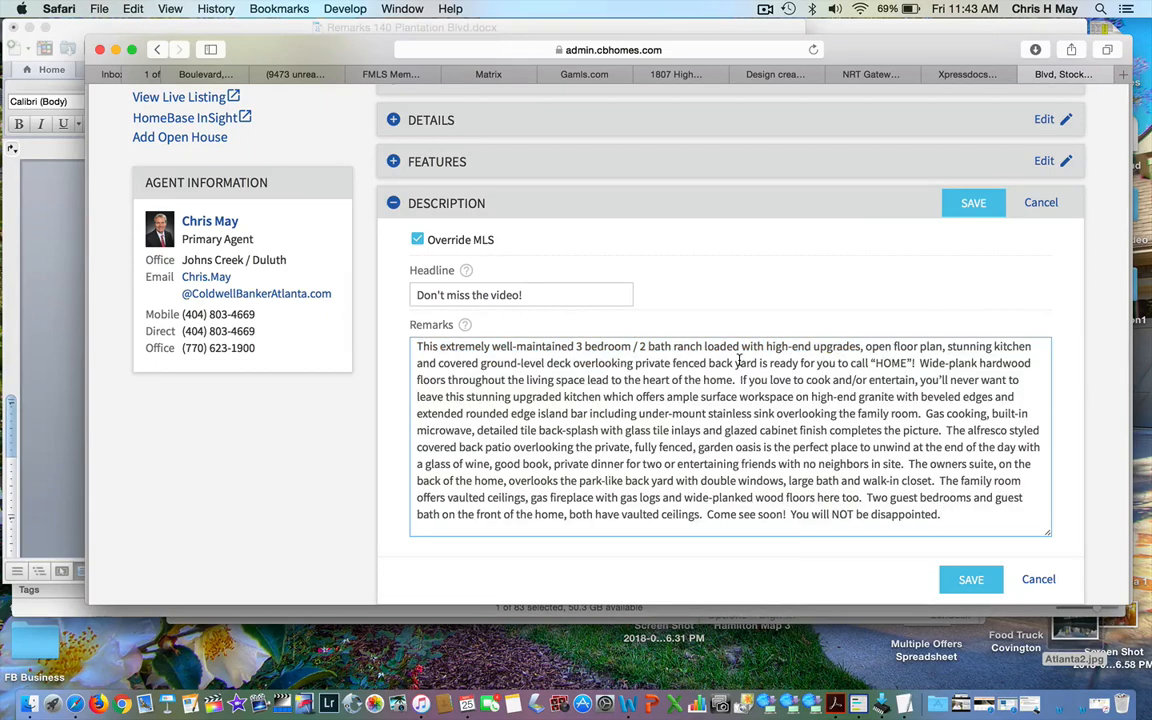
# Save the description with its new headline and full remarks, declining the FaceTime call
pyautogui.scroll(-3, 831, 284)
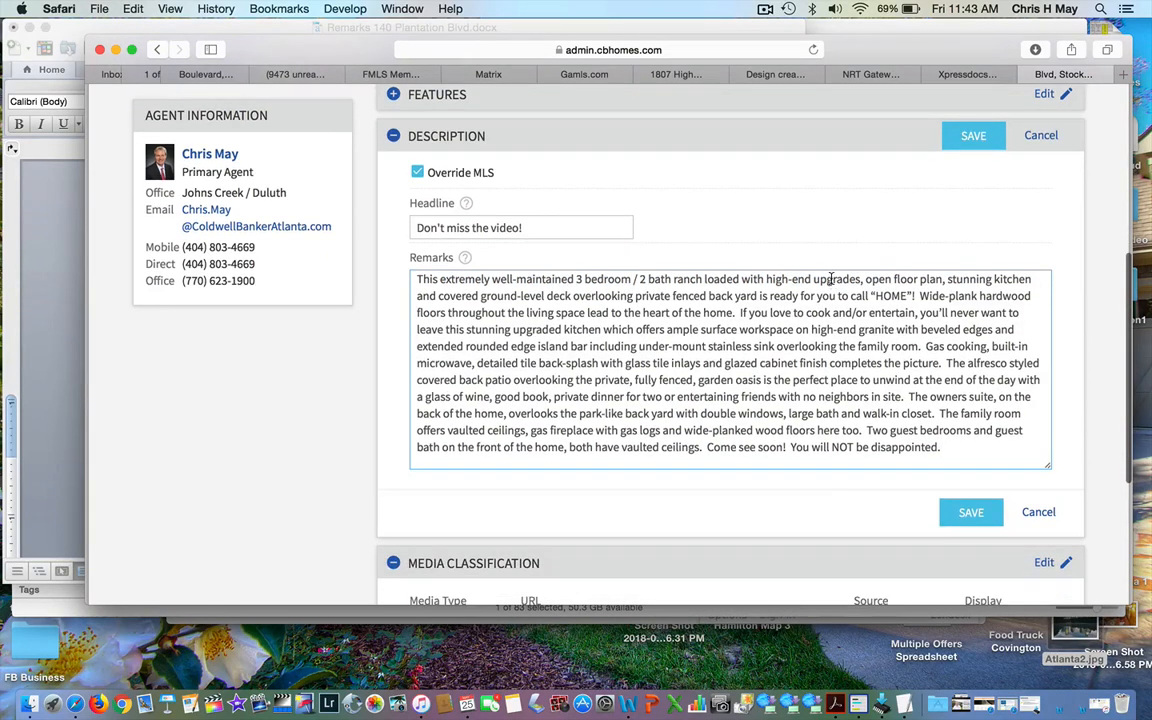
pyautogui.click(970, 512)
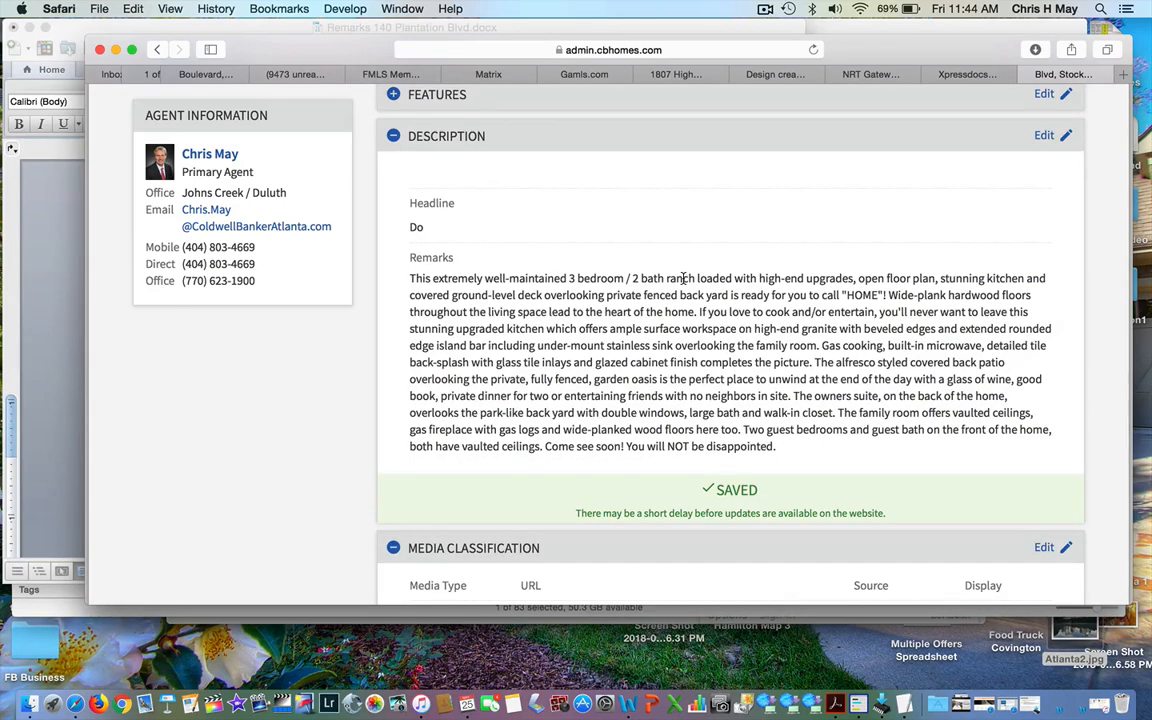
pyautogui.scroll(-3, 683, 278)
pyautogui.scroll(3, 683, 280)
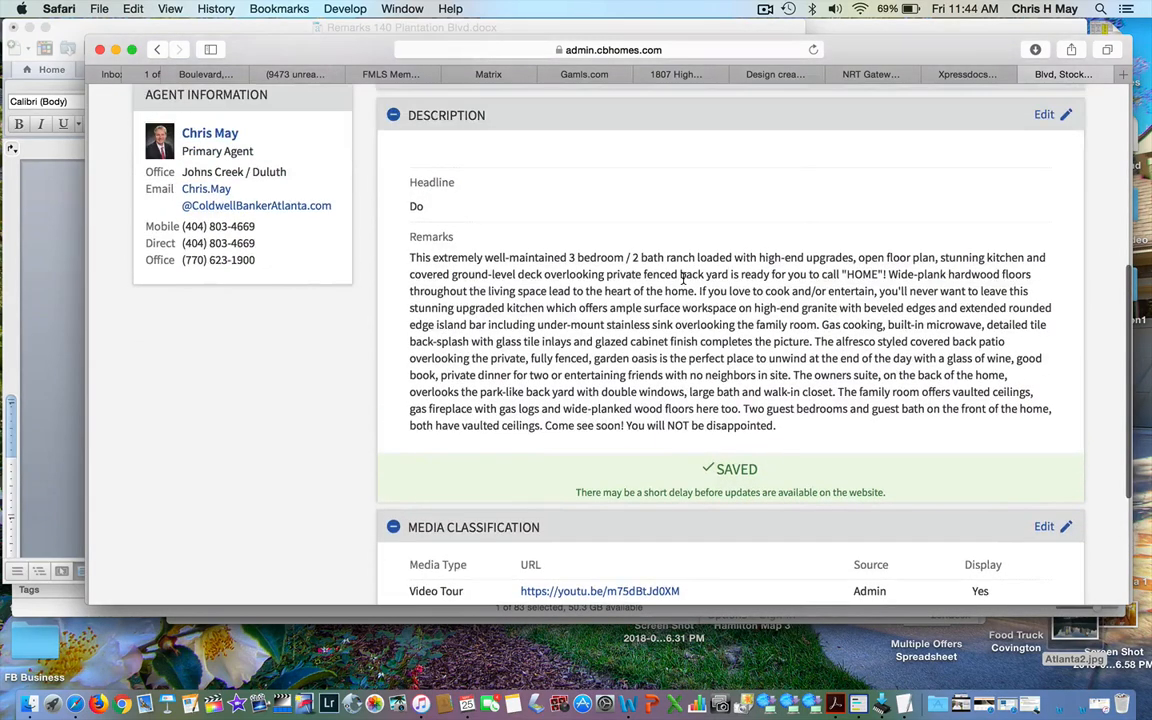
pyautogui.scroll(10, 683, 280)
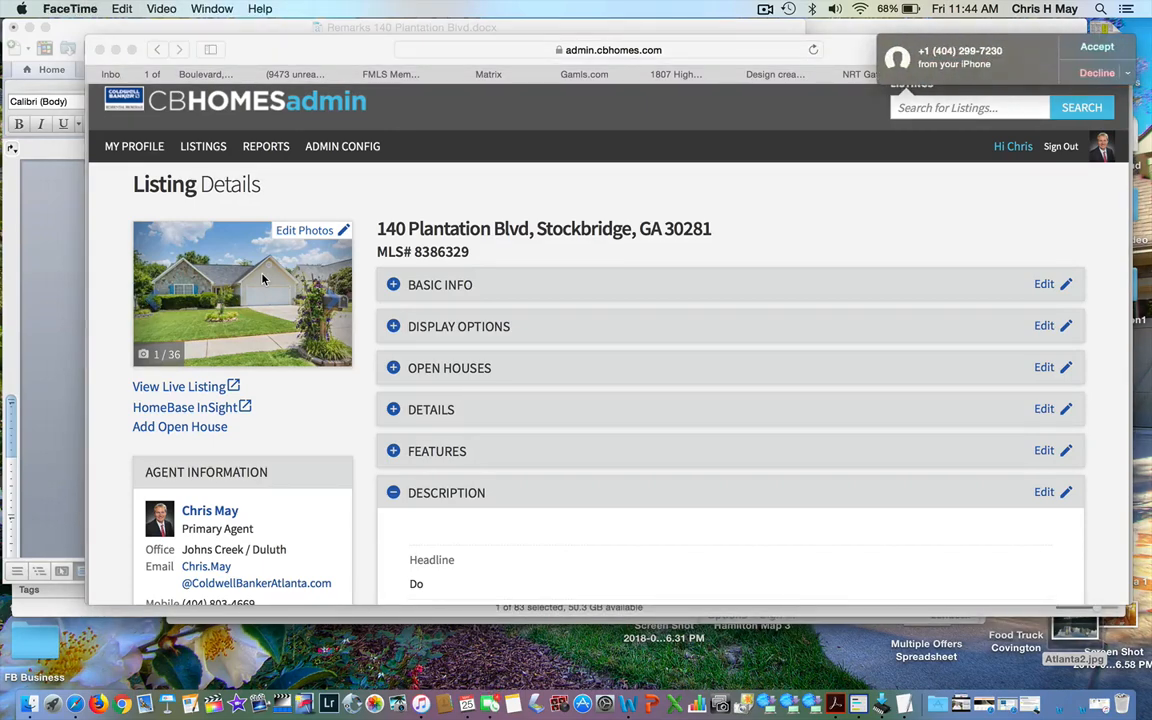
pyautogui.click(1095, 74)
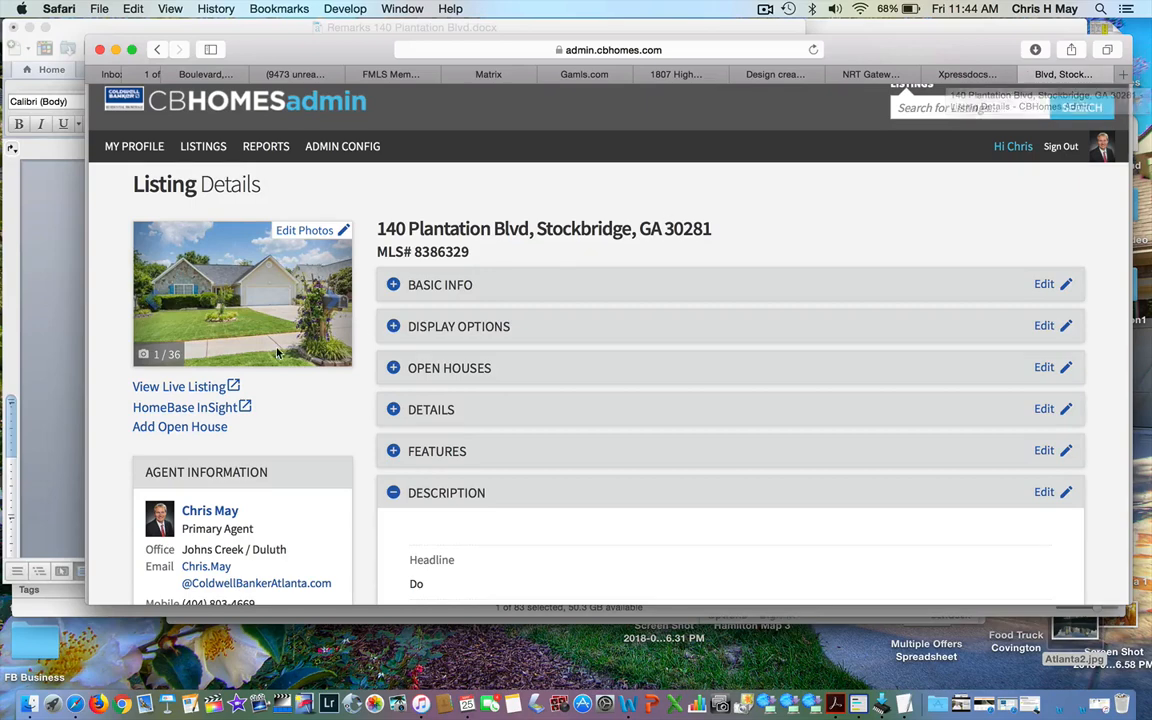
# Open Edit Photos and switch the listing's photo content from Automatic to Custom
pyautogui.click(300, 232)
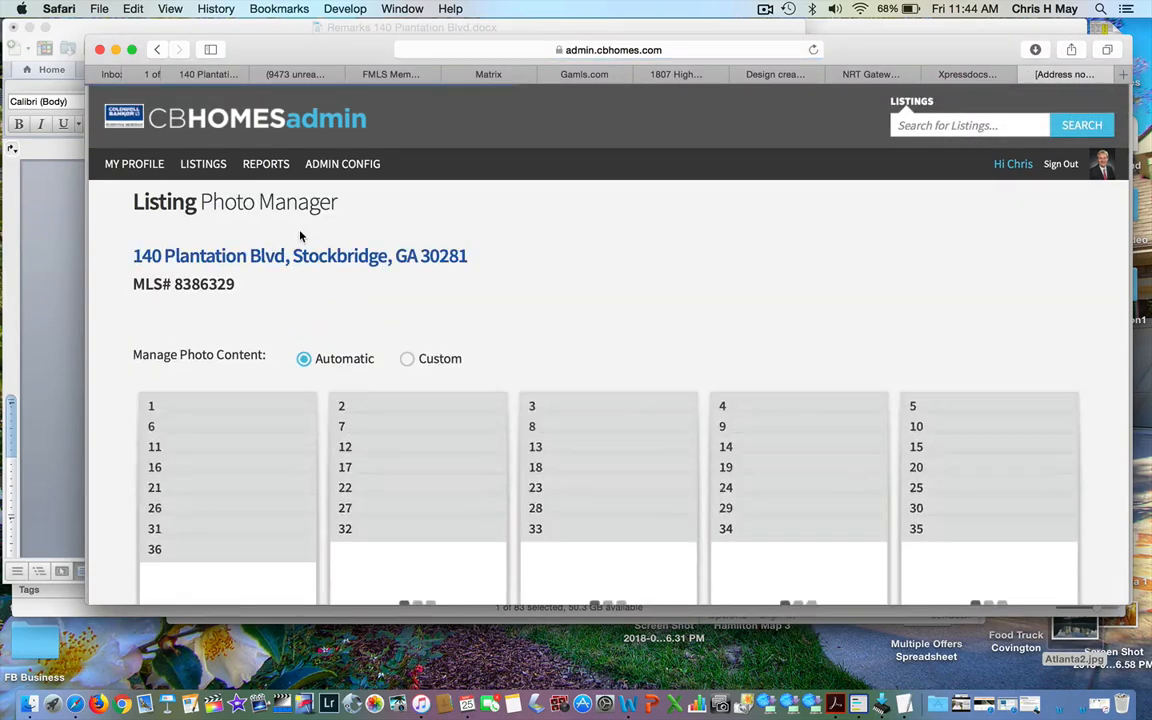
pyautogui.scroll(-2, 562, 288)
pyautogui.scroll(-2, 562, 288)
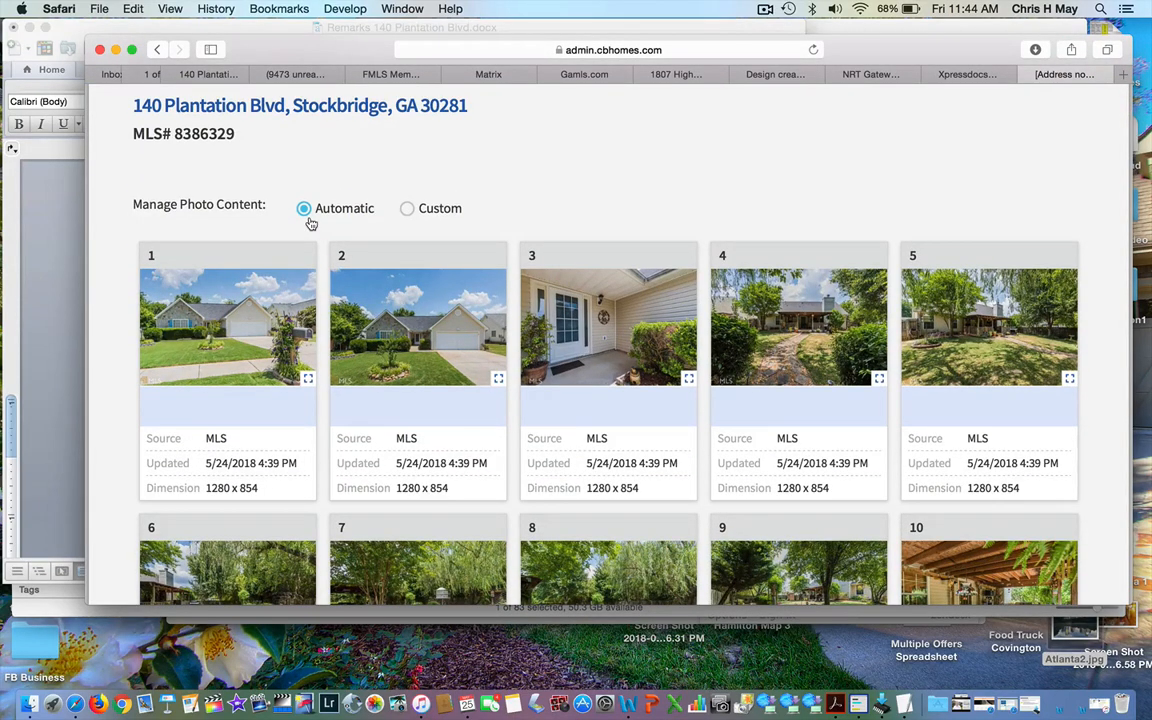
pyautogui.click(407, 208)
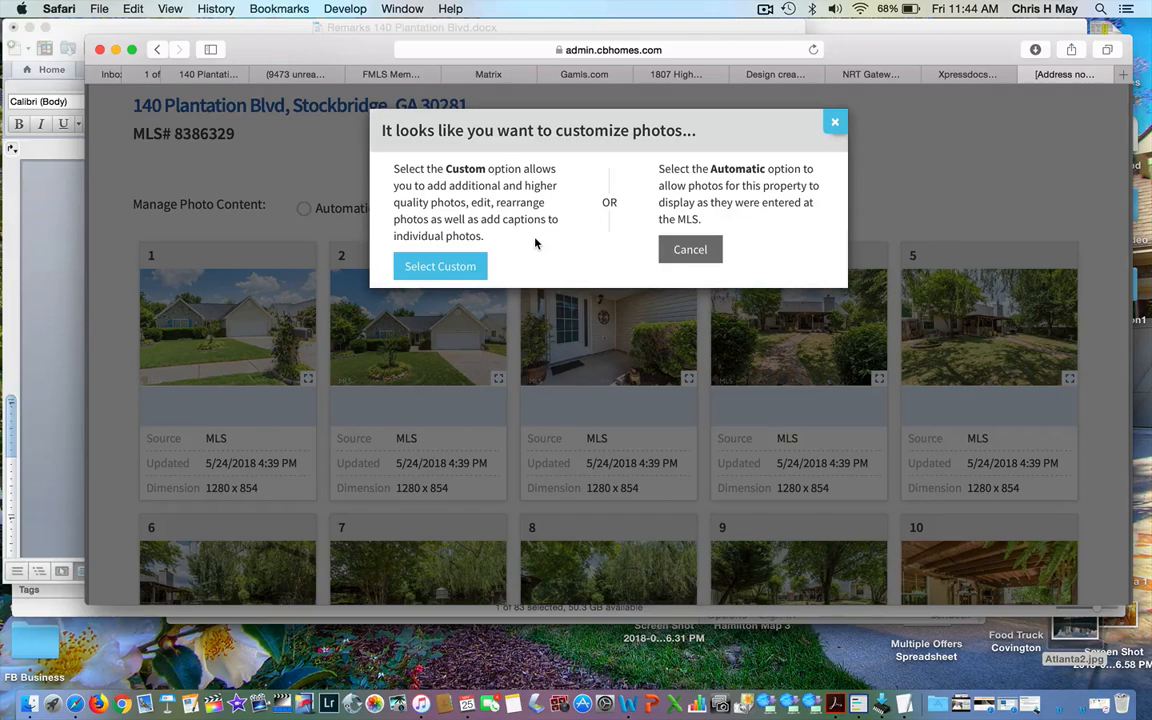
pyautogui.click(442, 267)
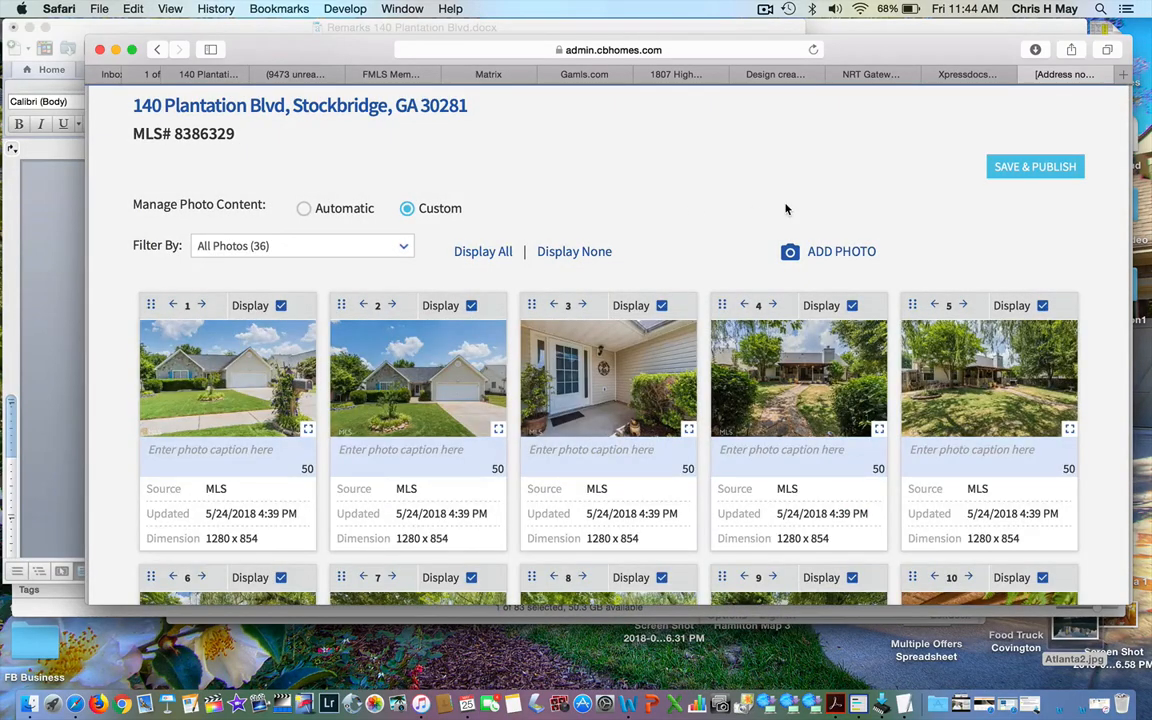
pyautogui.scroll(-20, 786, 209)
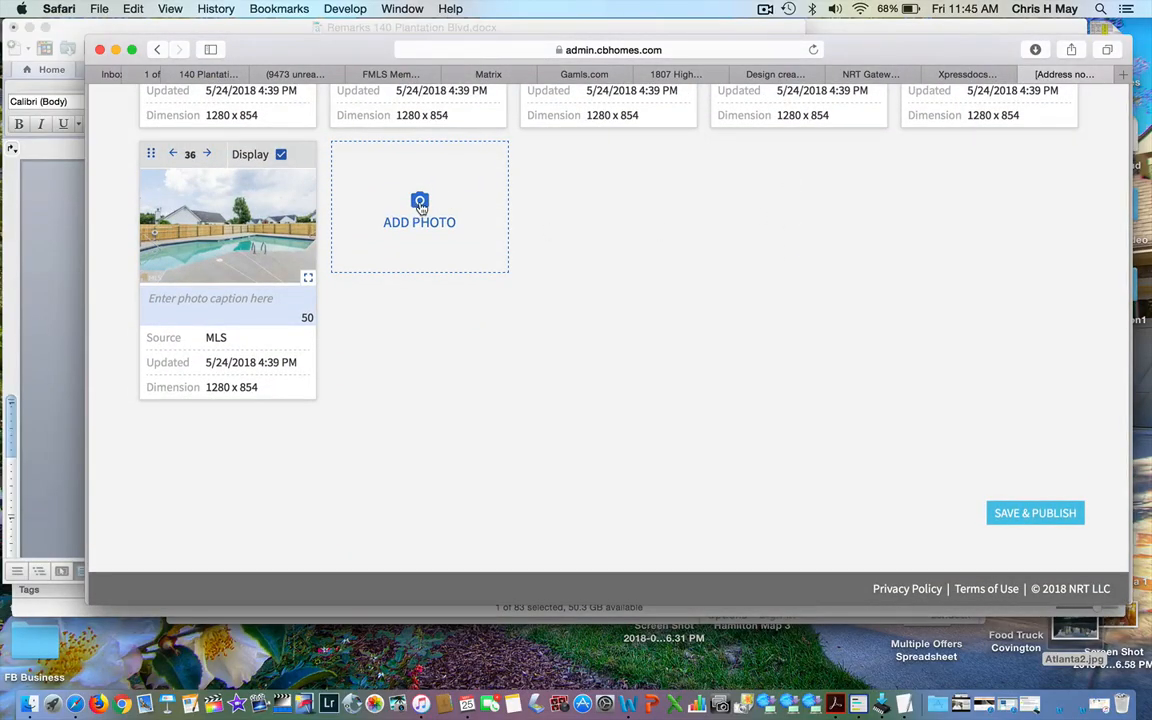
pyautogui.scroll(20, 421, 207)
pyautogui.scroll(-20, 421, 207)
# Browse the large photos folder in the Add Photo file chooser, then close it without choosing
pyautogui.click(420, 203)
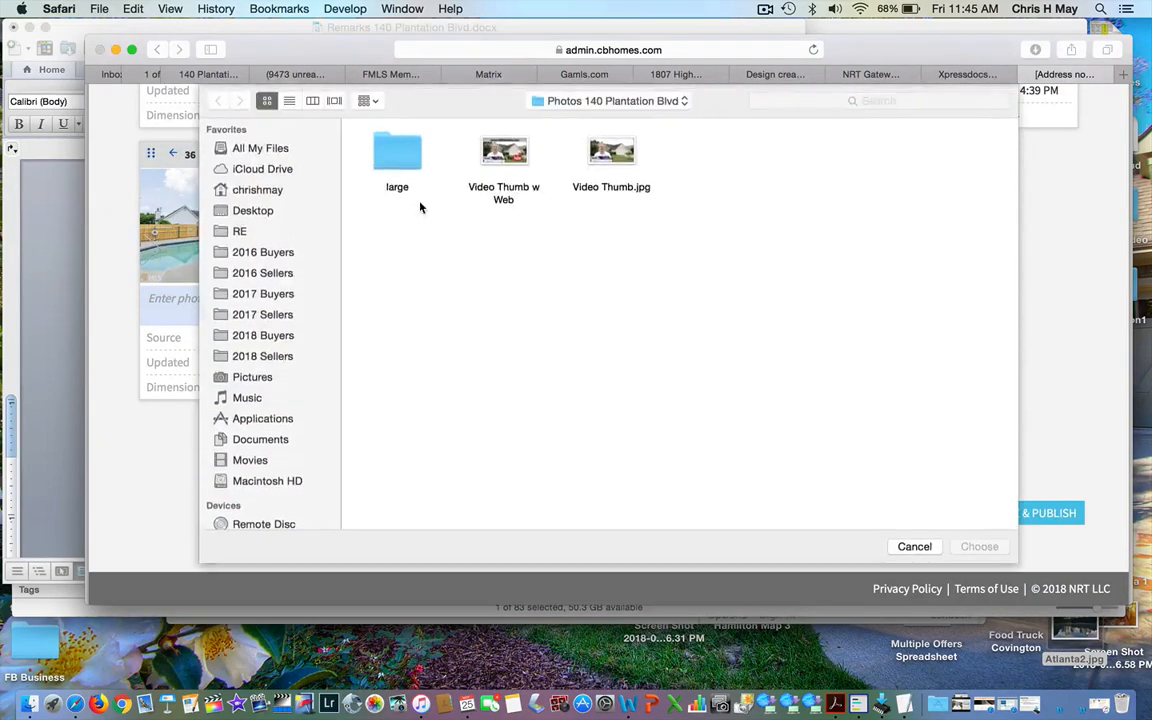
pyautogui.doubleClick(393, 152)
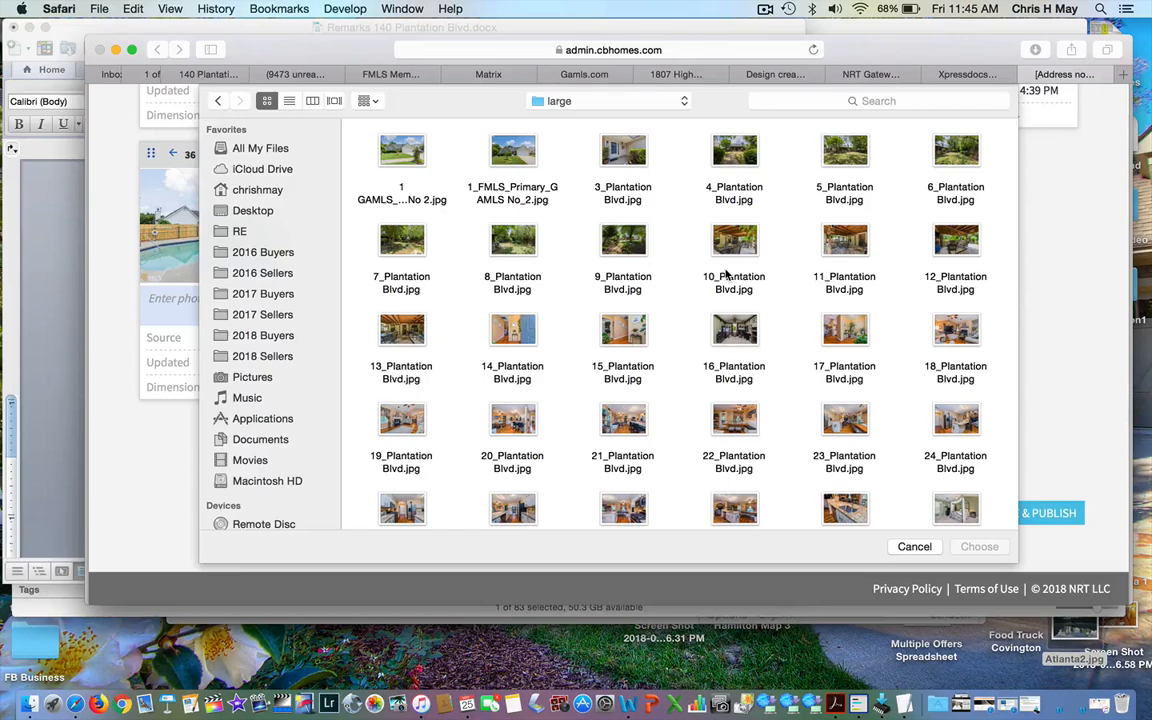
pyautogui.scroll(-4, 620, 258)
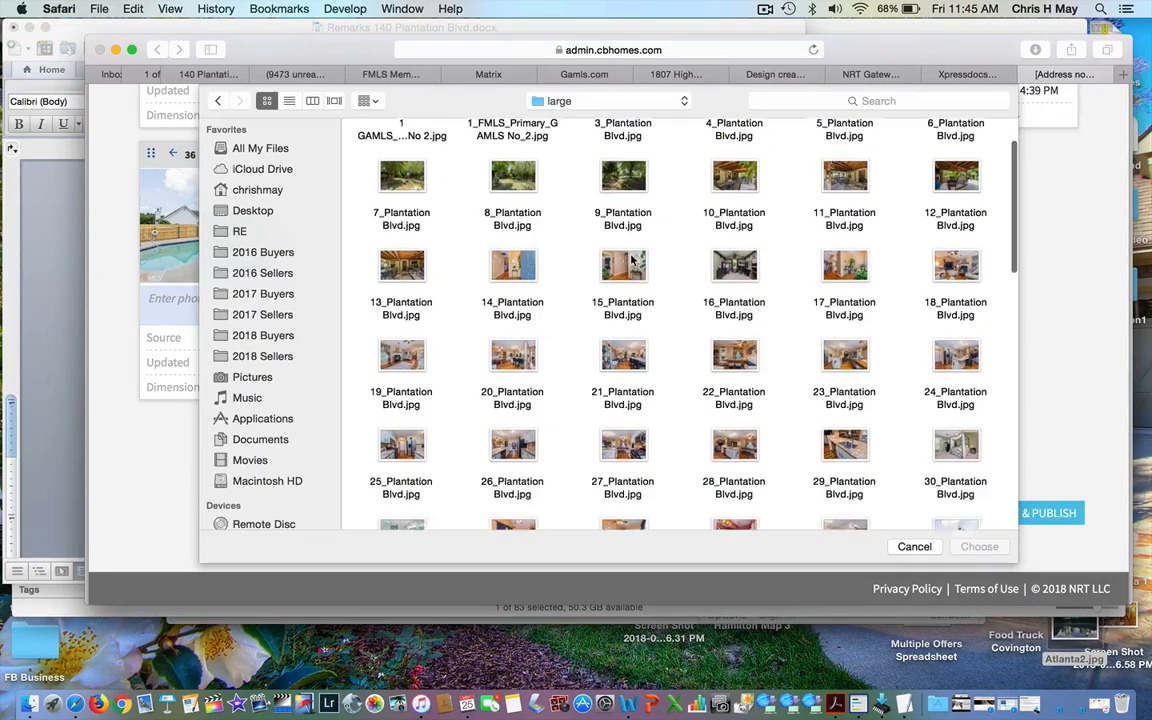
pyautogui.scroll(3, 631, 259)
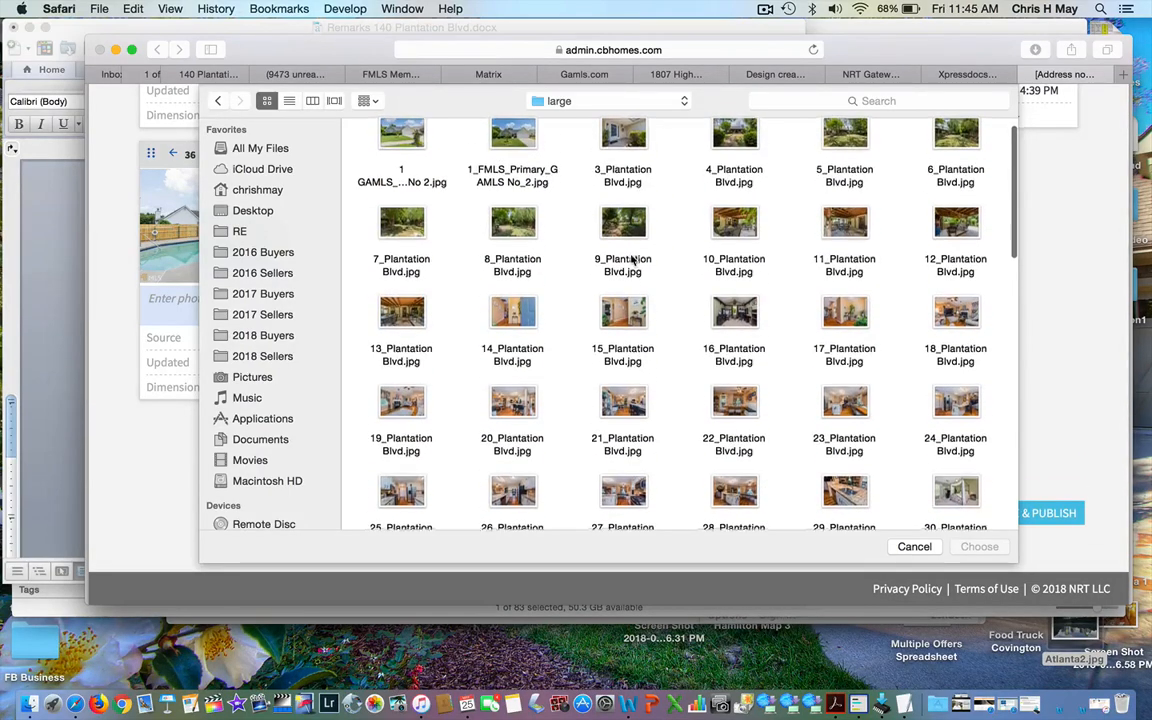
pyautogui.scroll(-4, 631, 259)
pyautogui.scroll(-5, 631, 259)
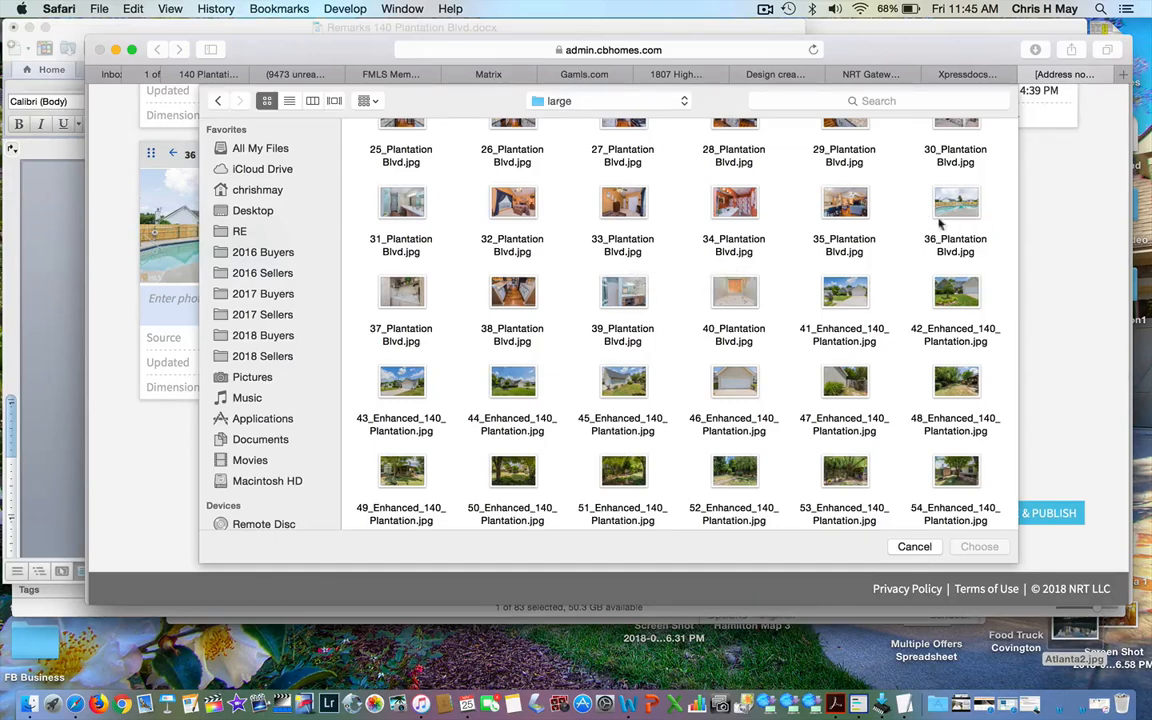
pyautogui.click(912, 546)
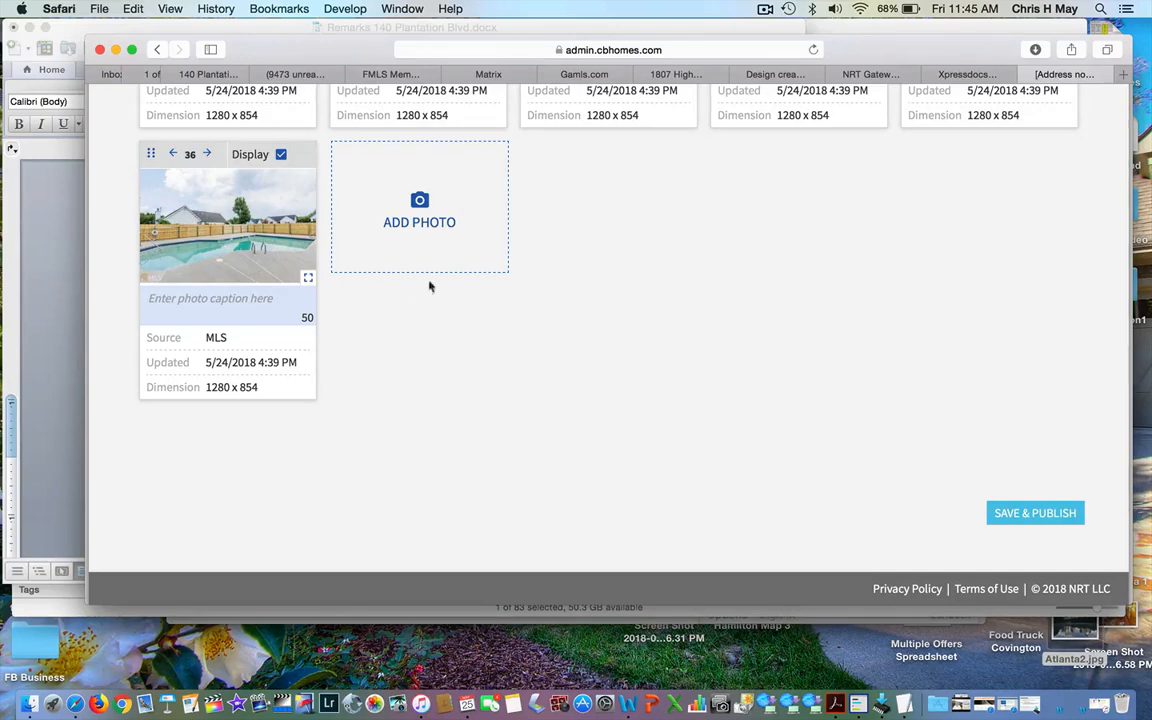
# Select the Enhanced_140_Plantation photos from 37 onward and upload them to the Photo Manager
pyautogui.click(386, 190)
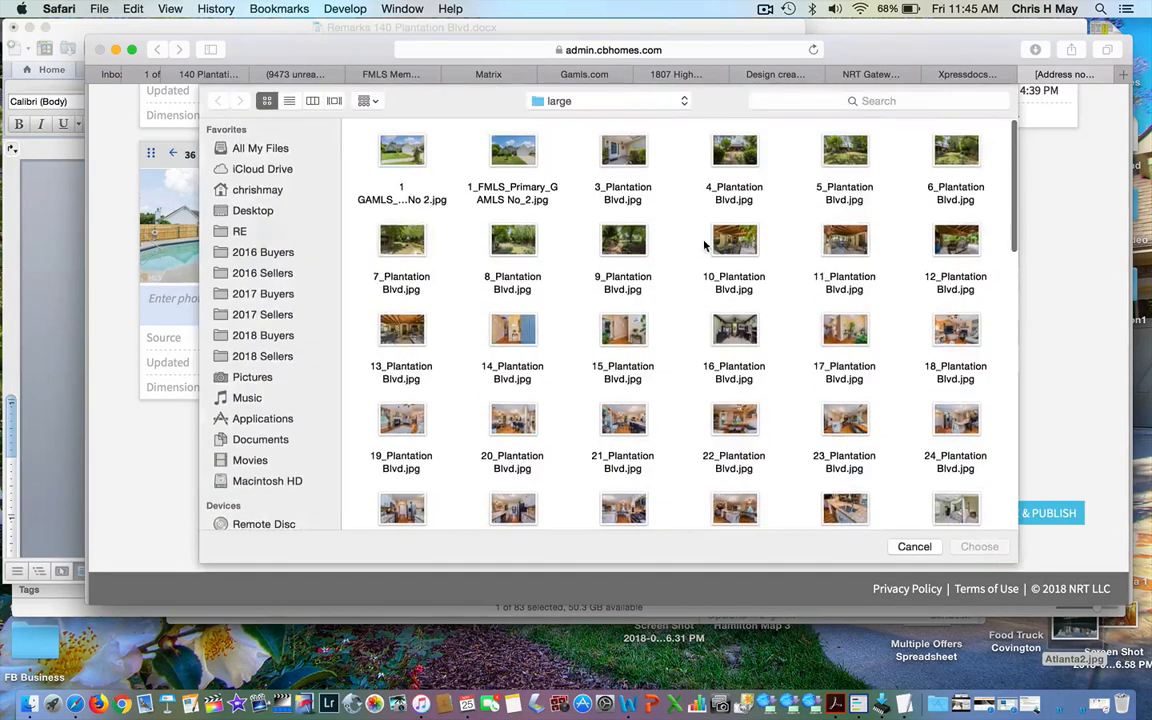
pyautogui.scroll(-10, 704, 244)
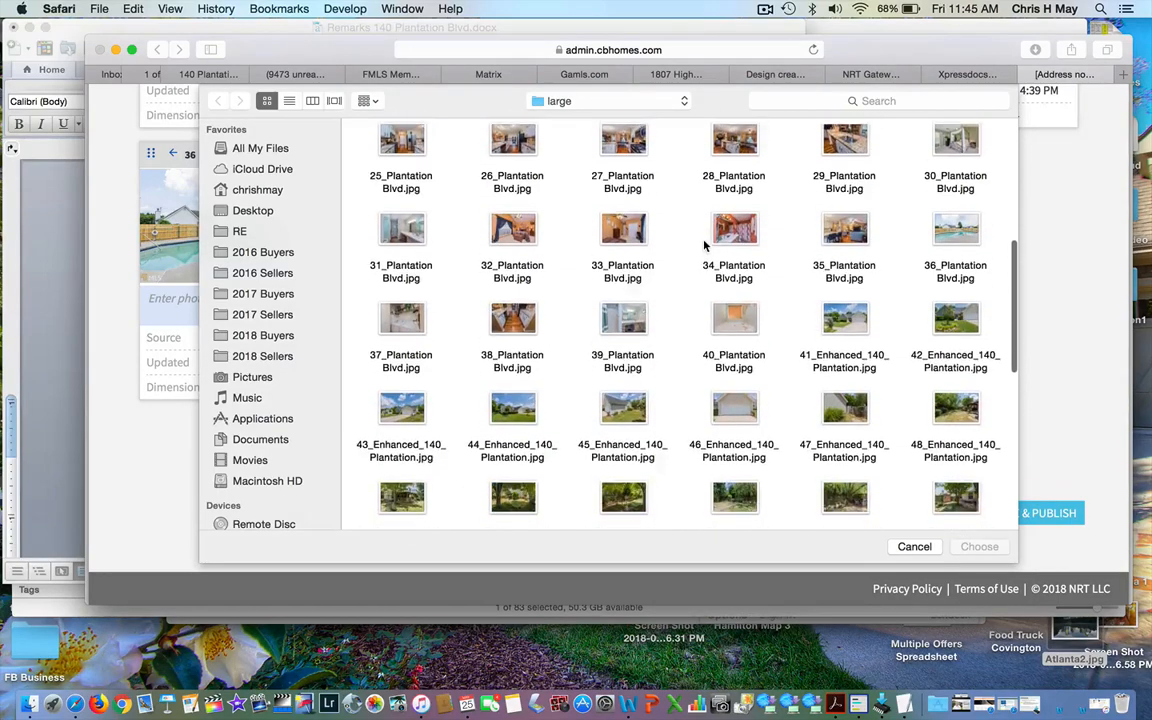
pyautogui.scroll(-2, 704, 244)
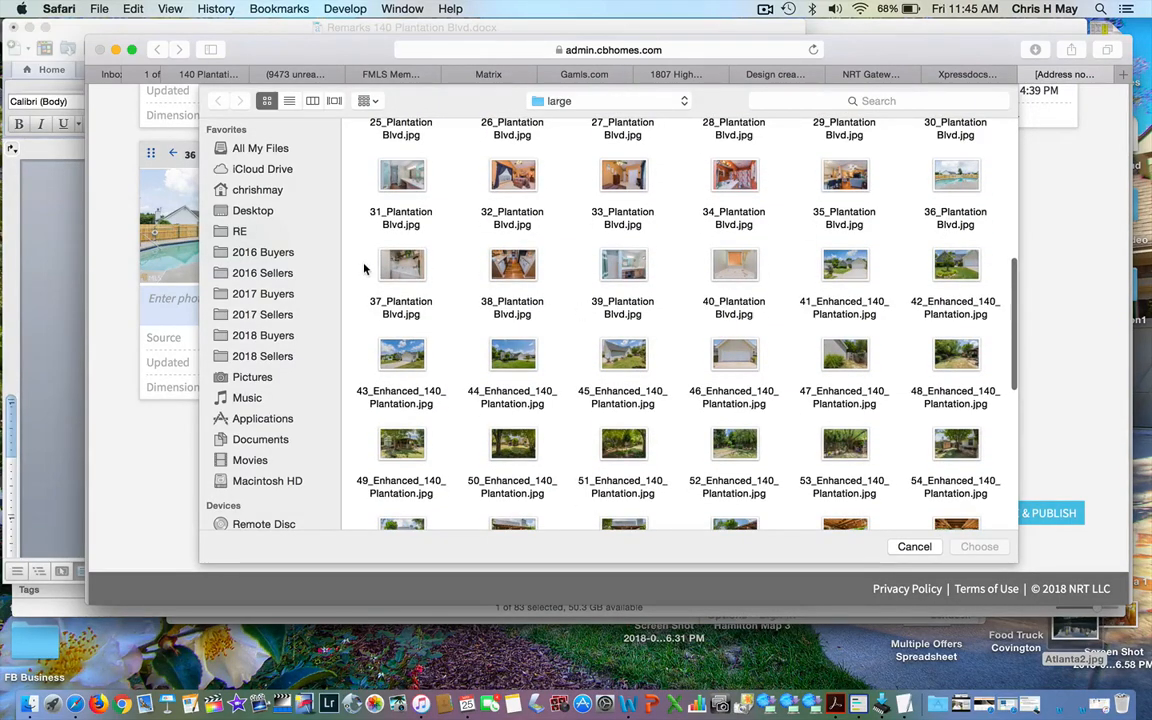
pyautogui.moveTo(364, 268); pyautogui.dragTo(975, 525)
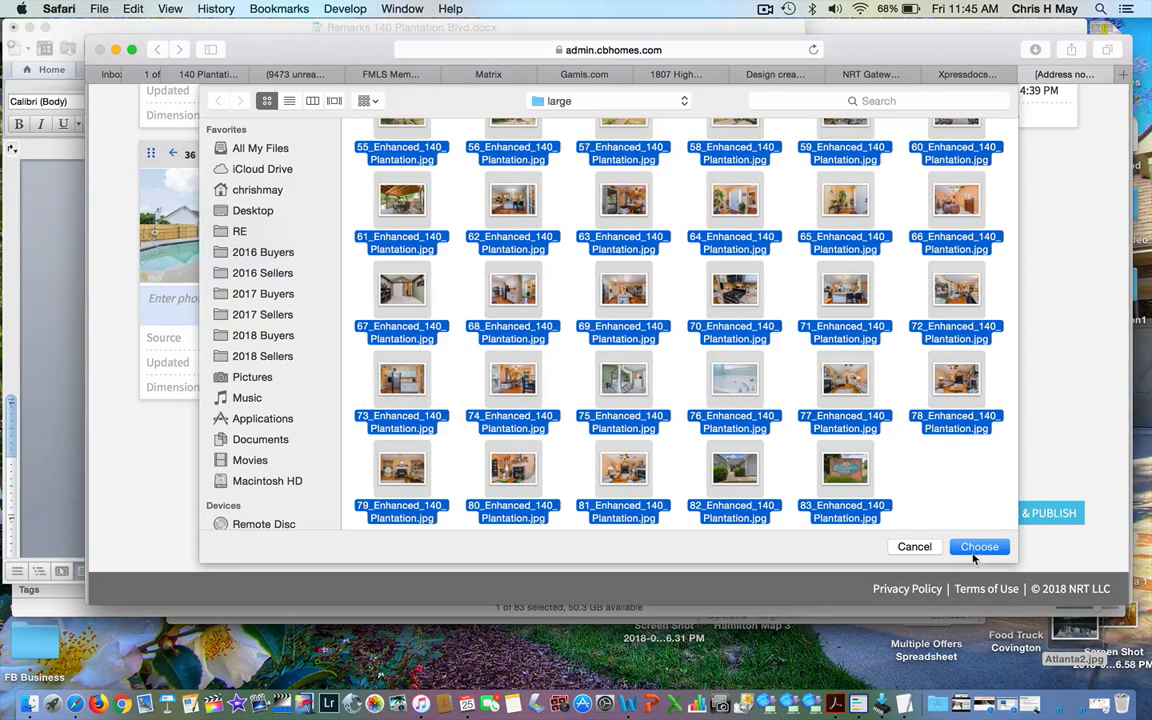
pyautogui.click(977, 547)
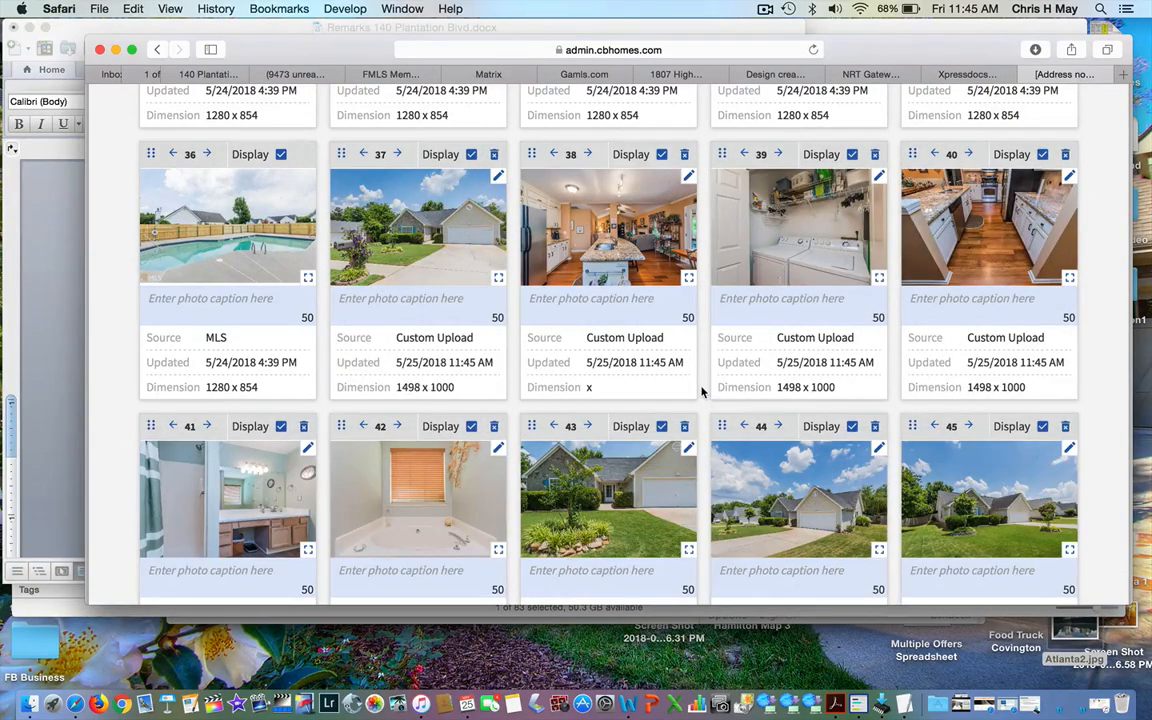
pyautogui.scroll(-15, 702, 392)
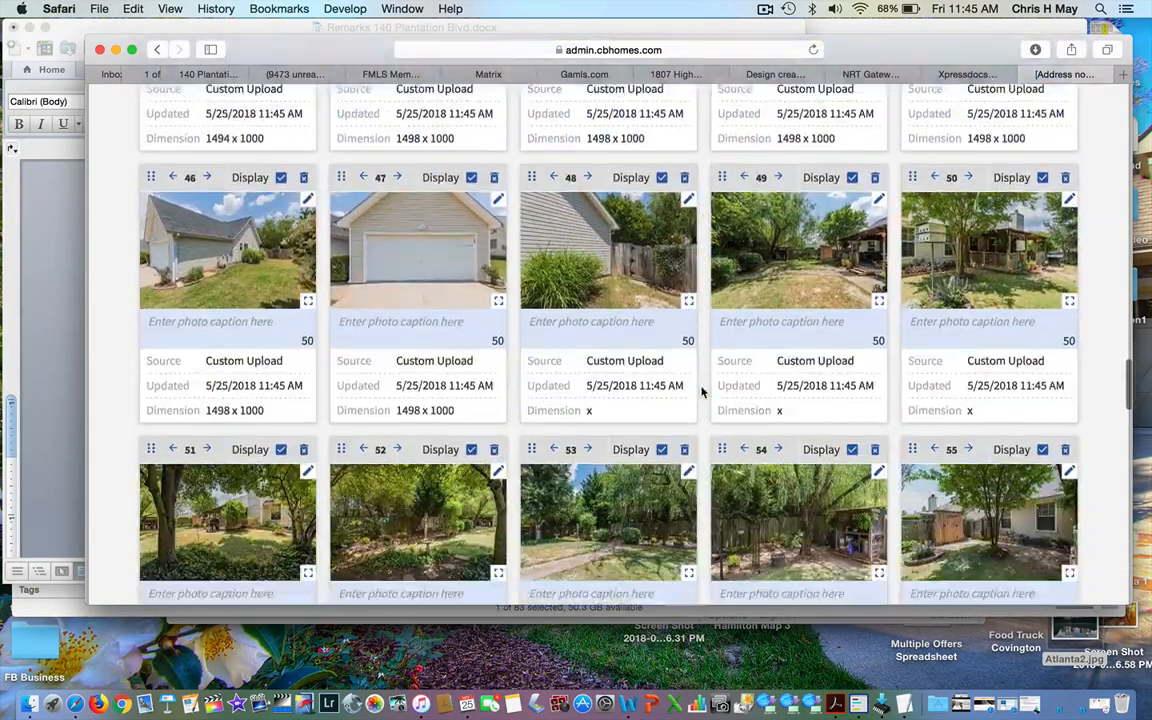
pyautogui.scroll(-10, 702, 392)
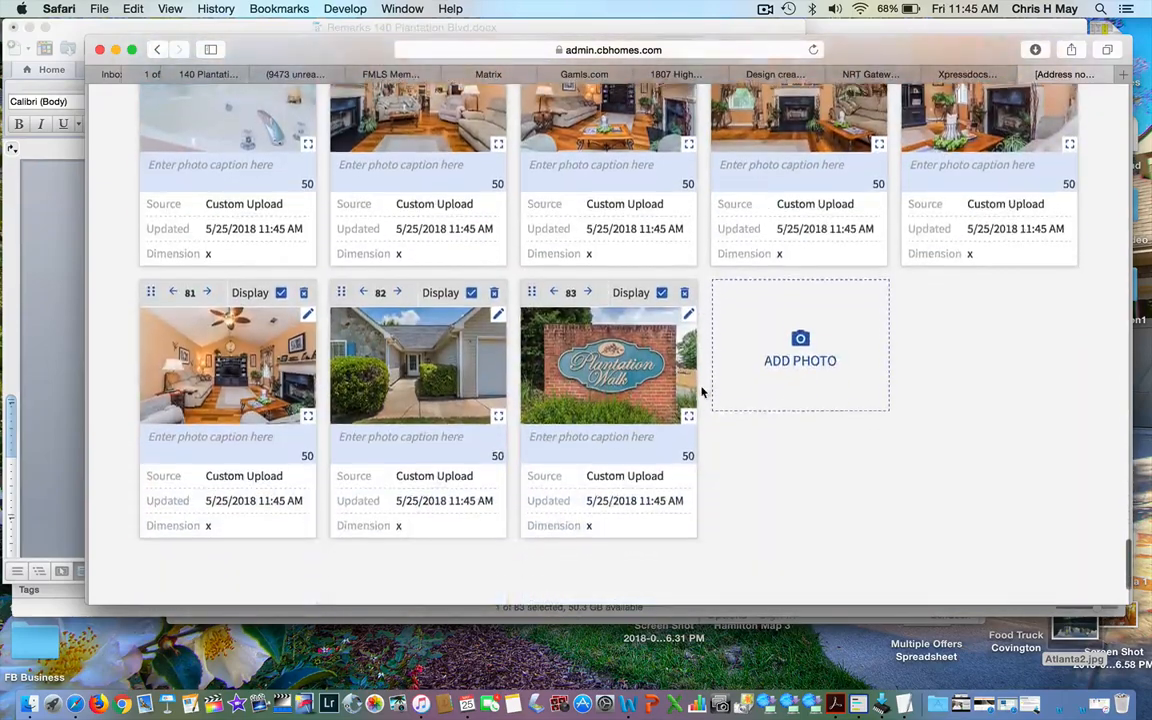
pyautogui.scroll(-3, 702, 392)
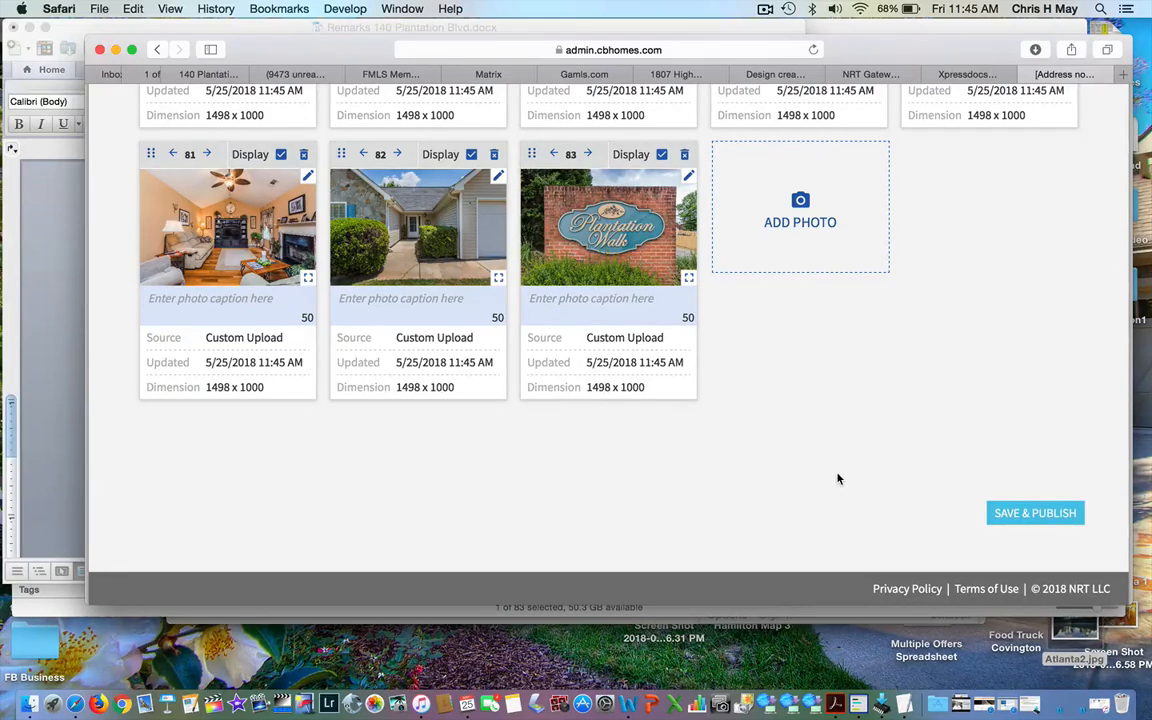
pyautogui.scroll(2, 838, 479)
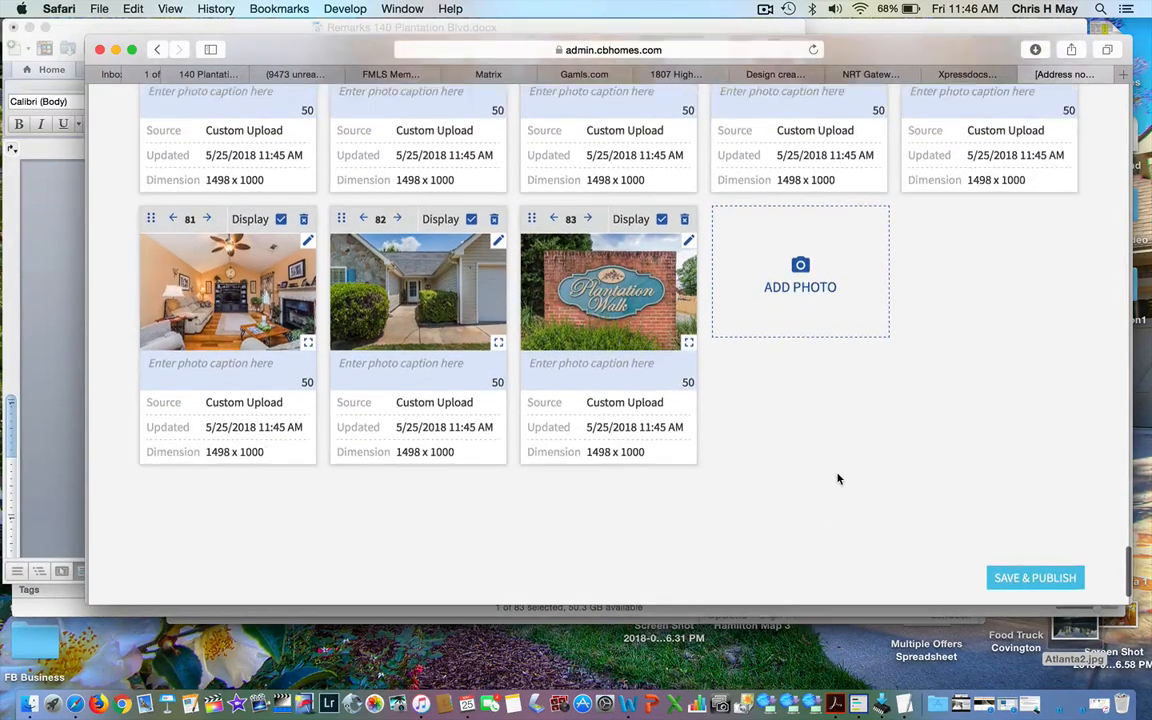
pyautogui.scroll(5, 988, 340)
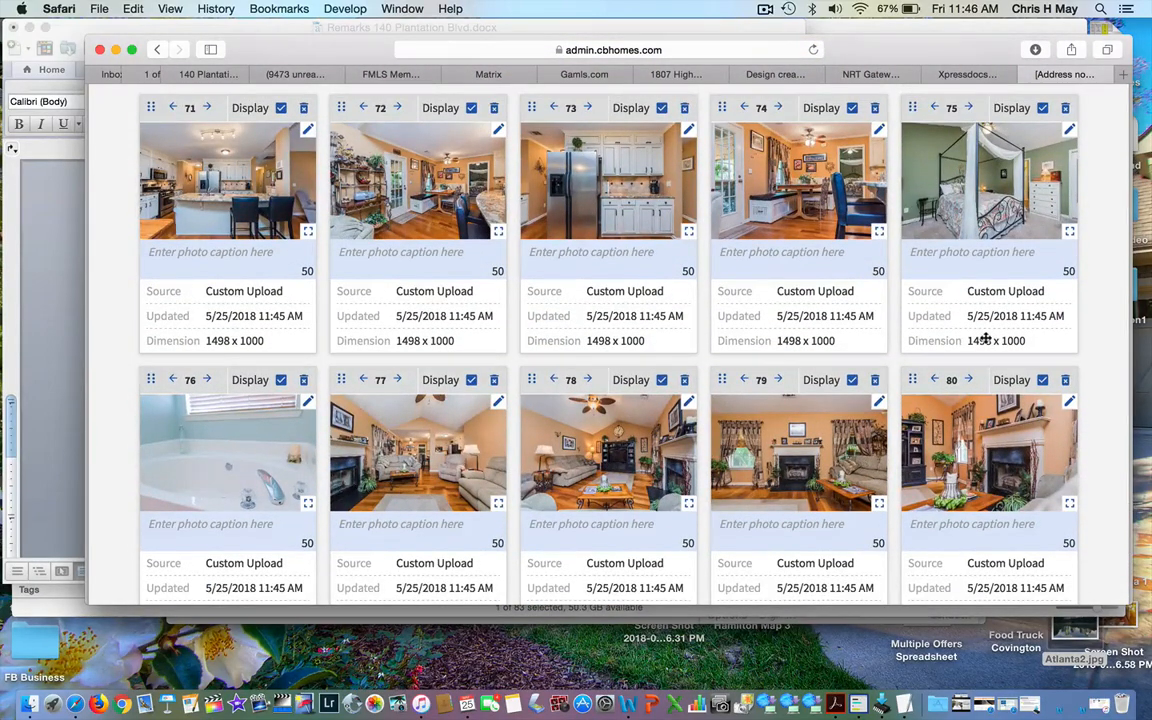
pyautogui.scroll(-6, 986, 340)
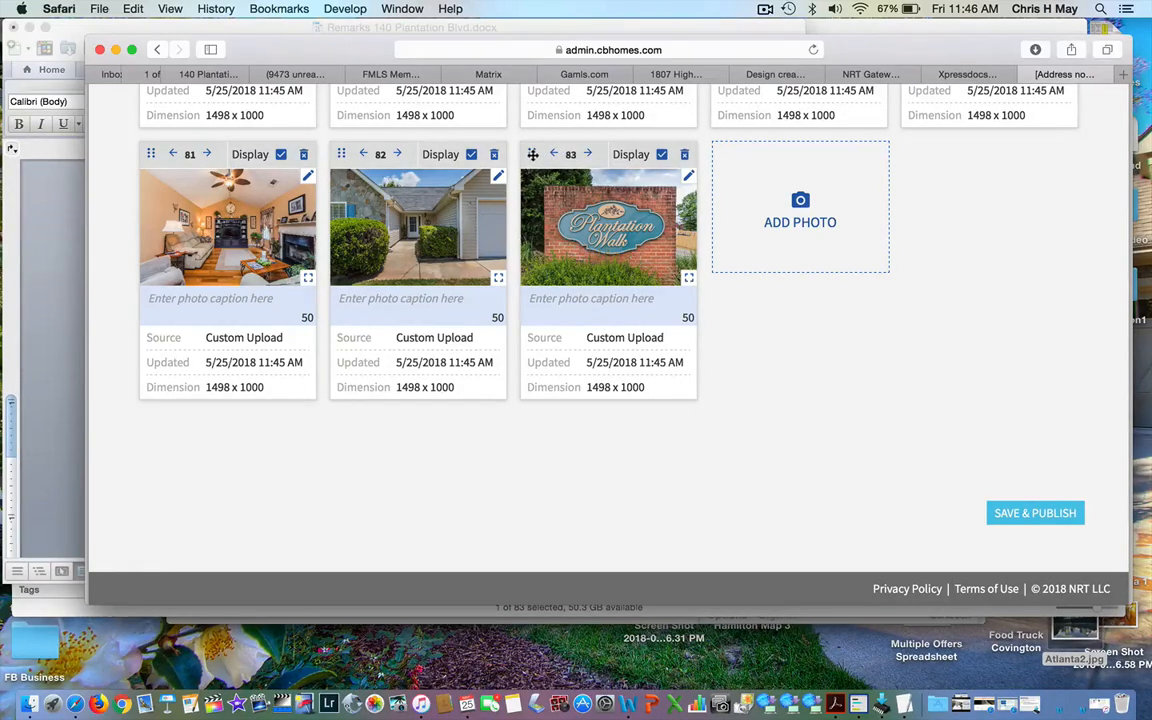
pyautogui.moveTo(533, 154); pyautogui.dragTo(228, 160)
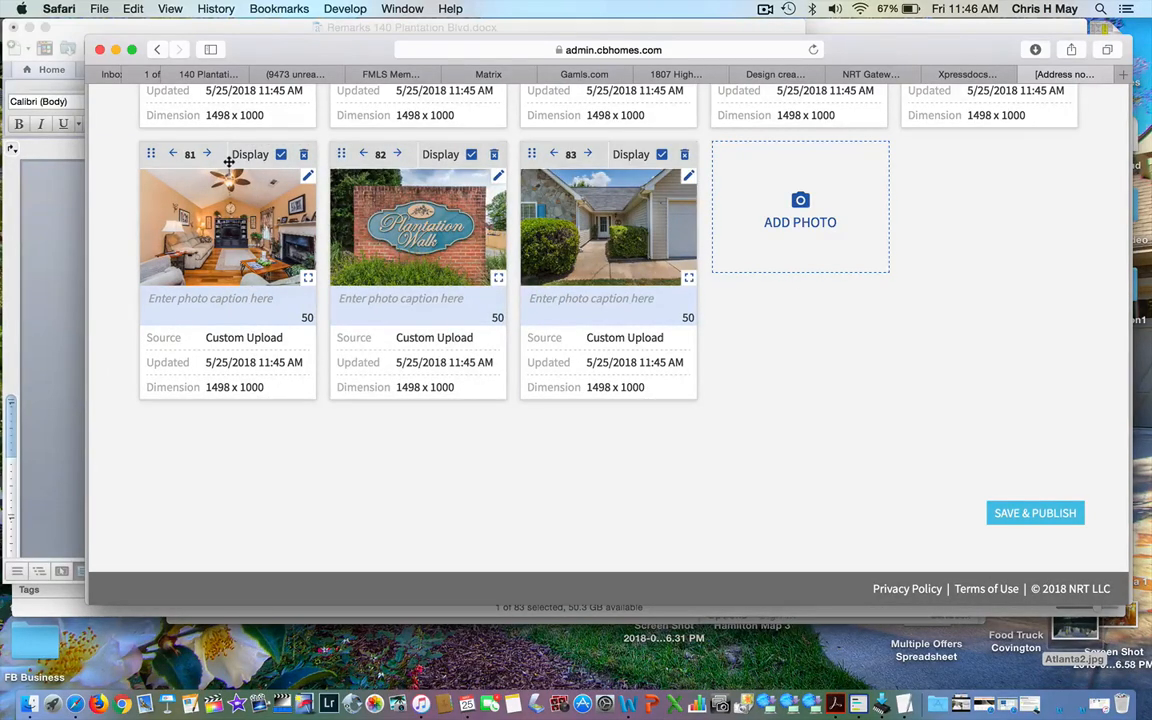
pyautogui.moveTo(339, 154); pyautogui.dragTo(623, 163)
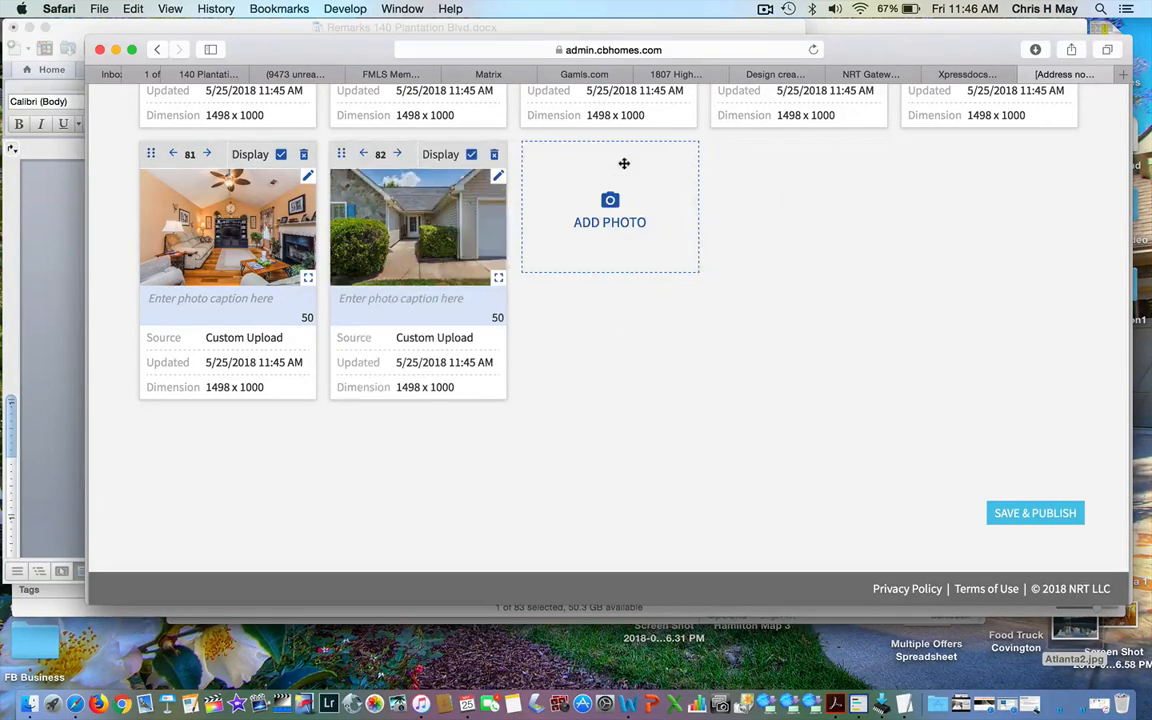
pyautogui.click(1035, 515)
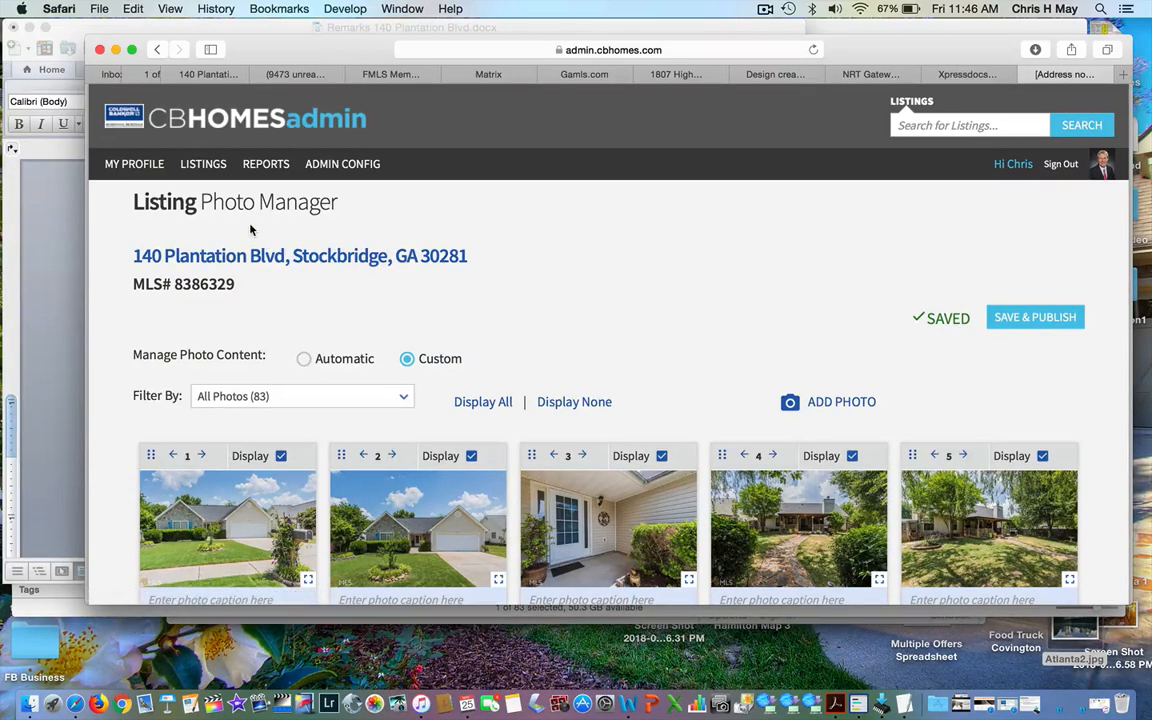
pyautogui.moveTo(205, 165)
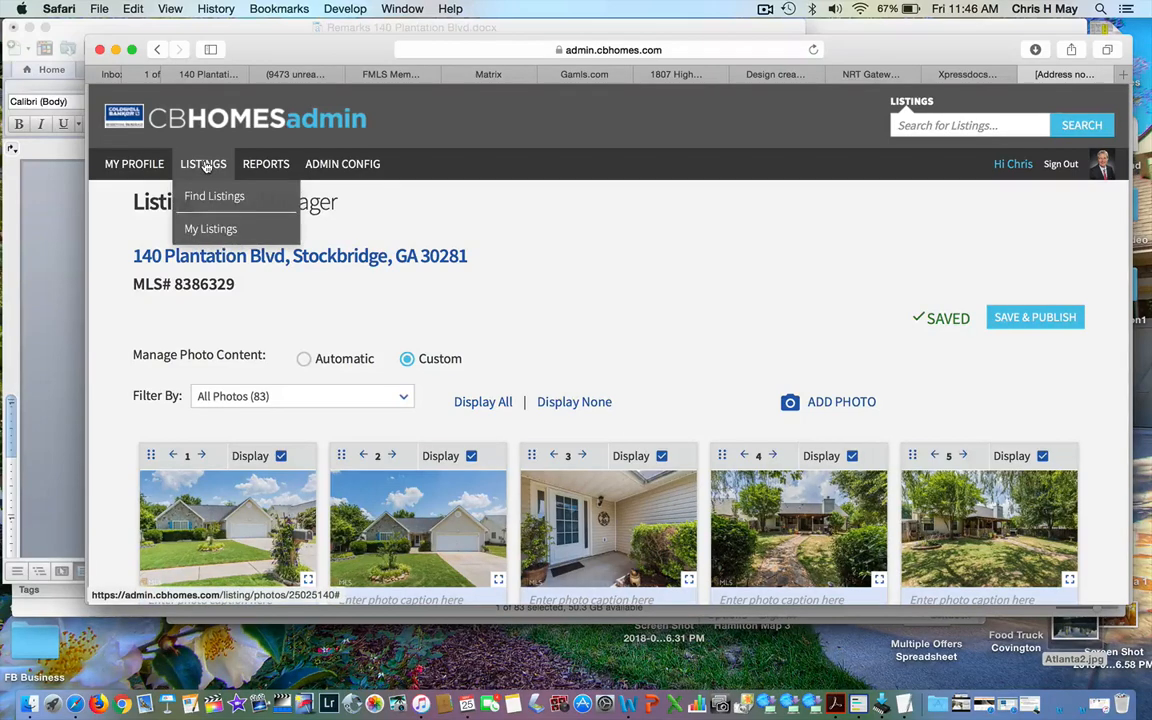
pyautogui.click(210, 229)
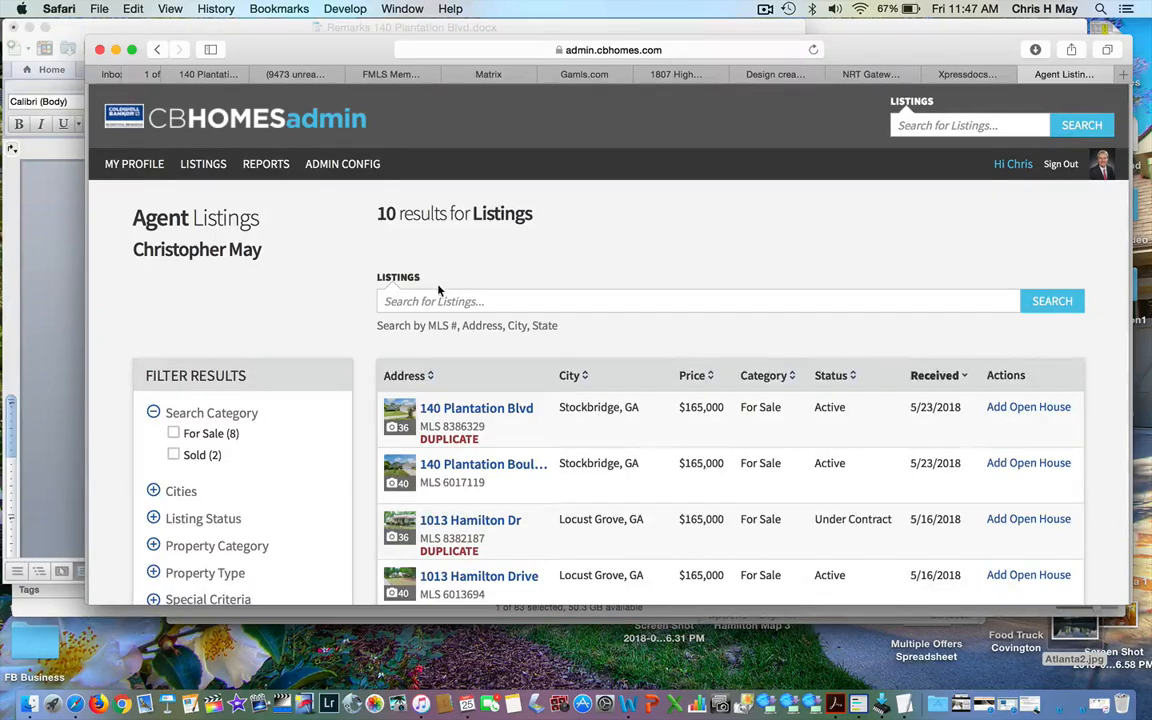
pyautogui.scroll(-4, 438, 290)
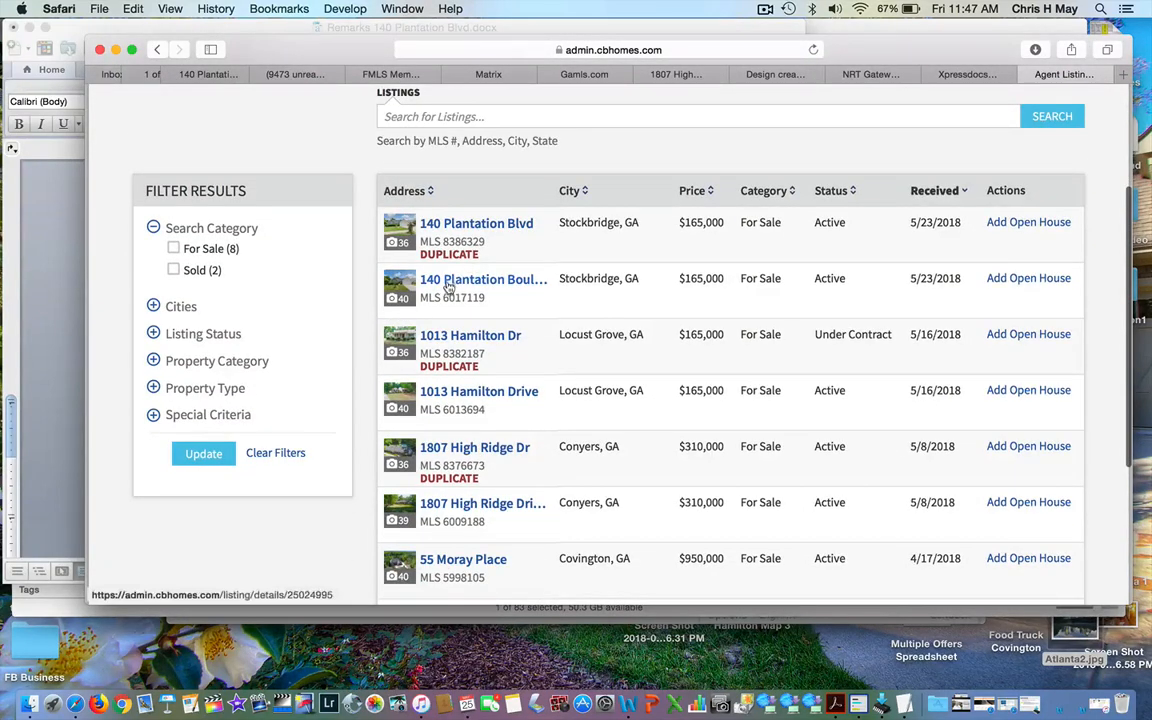
pyautogui.click(448, 284)
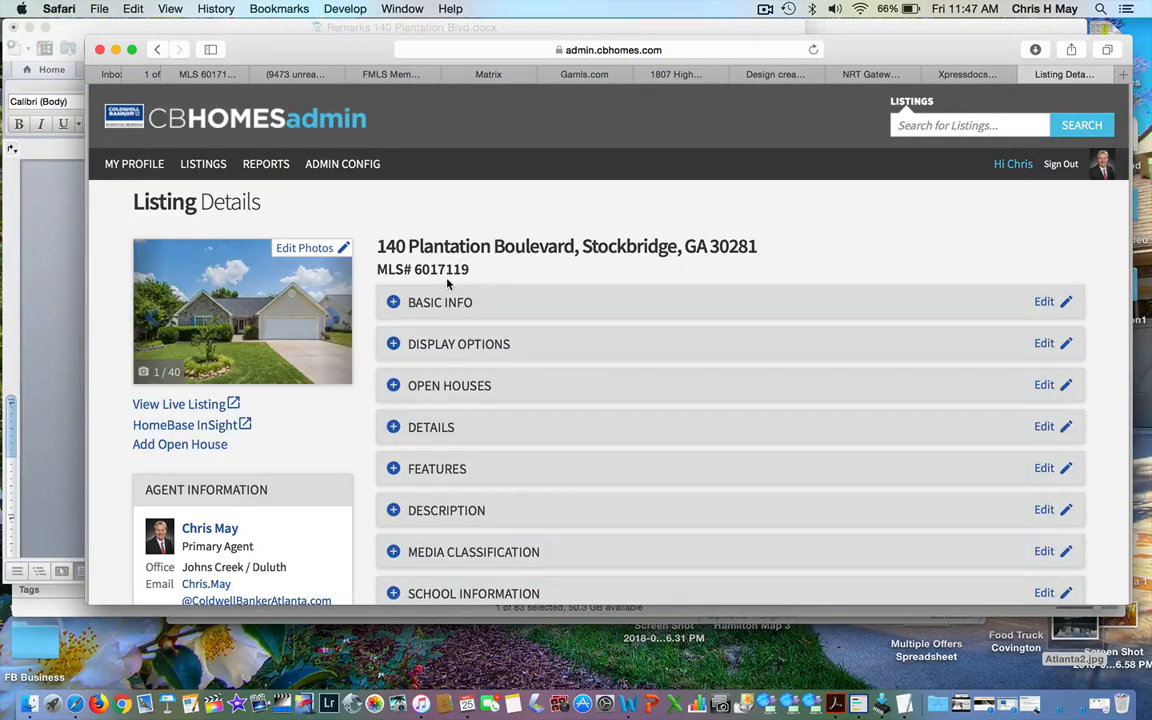
# Start a new Video Tour media entry under Media Classification
pyautogui.scroll(-3, 640, 305)
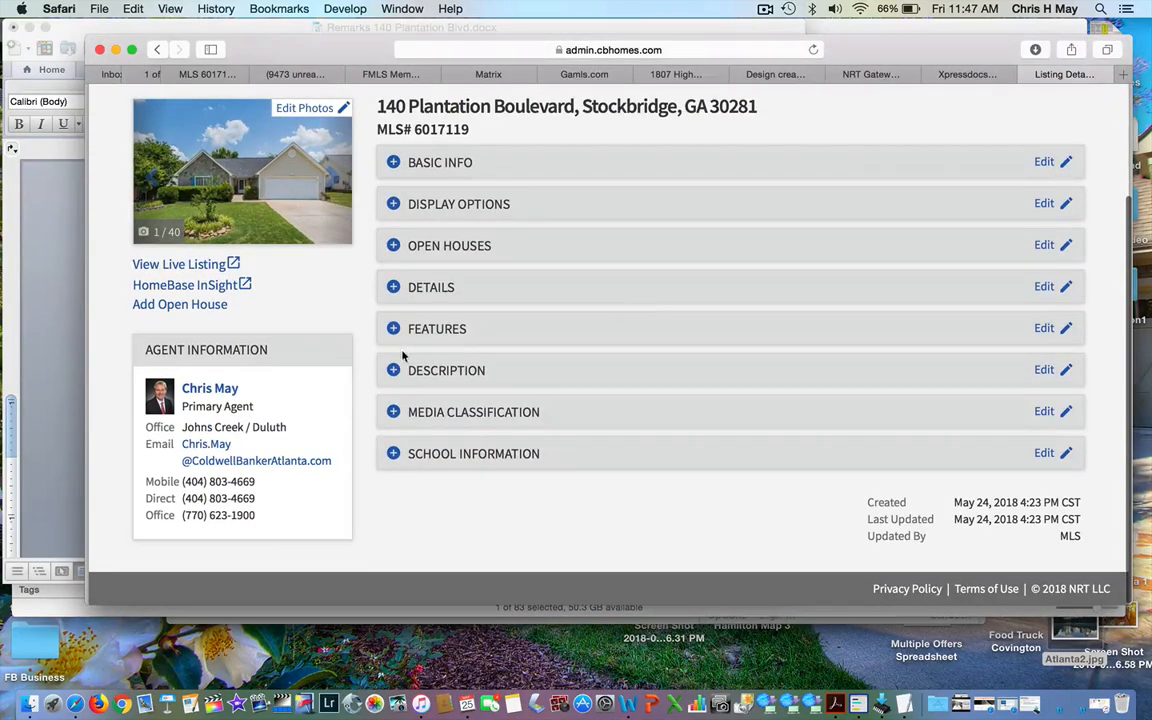
pyautogui.click(393, 415)
pyautogui.scroll(-2, 700, 378)
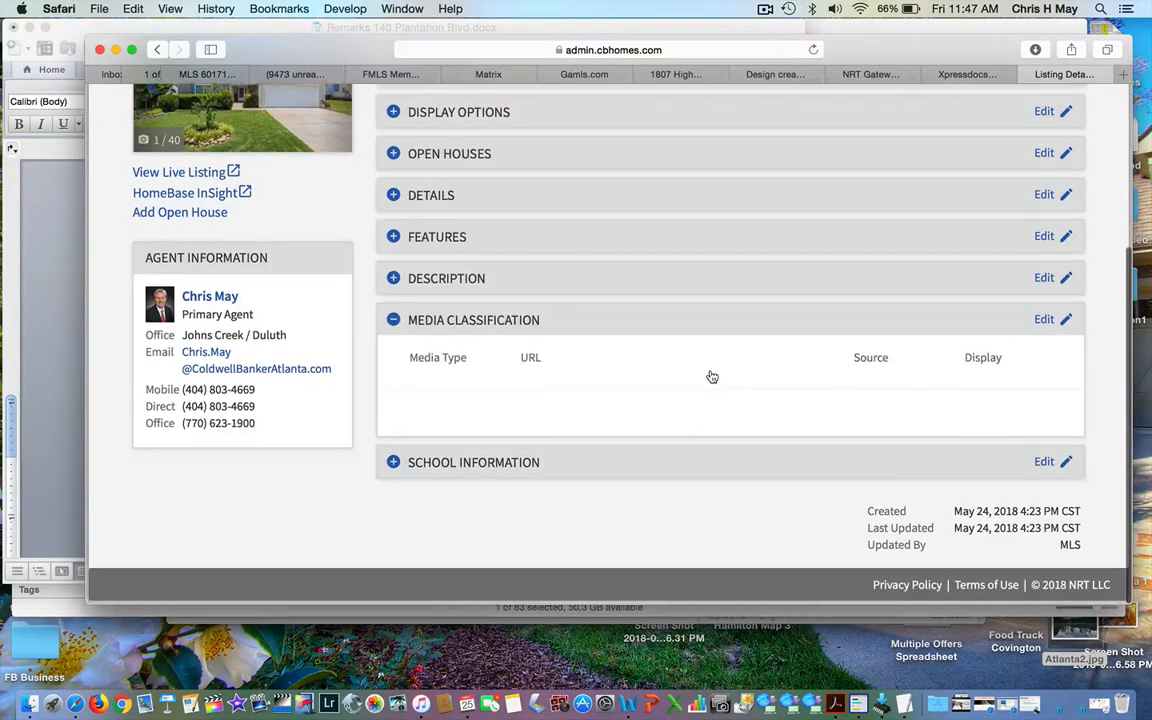
pyautogui.click(1042, 325)
pyautogui.click(438, 390)
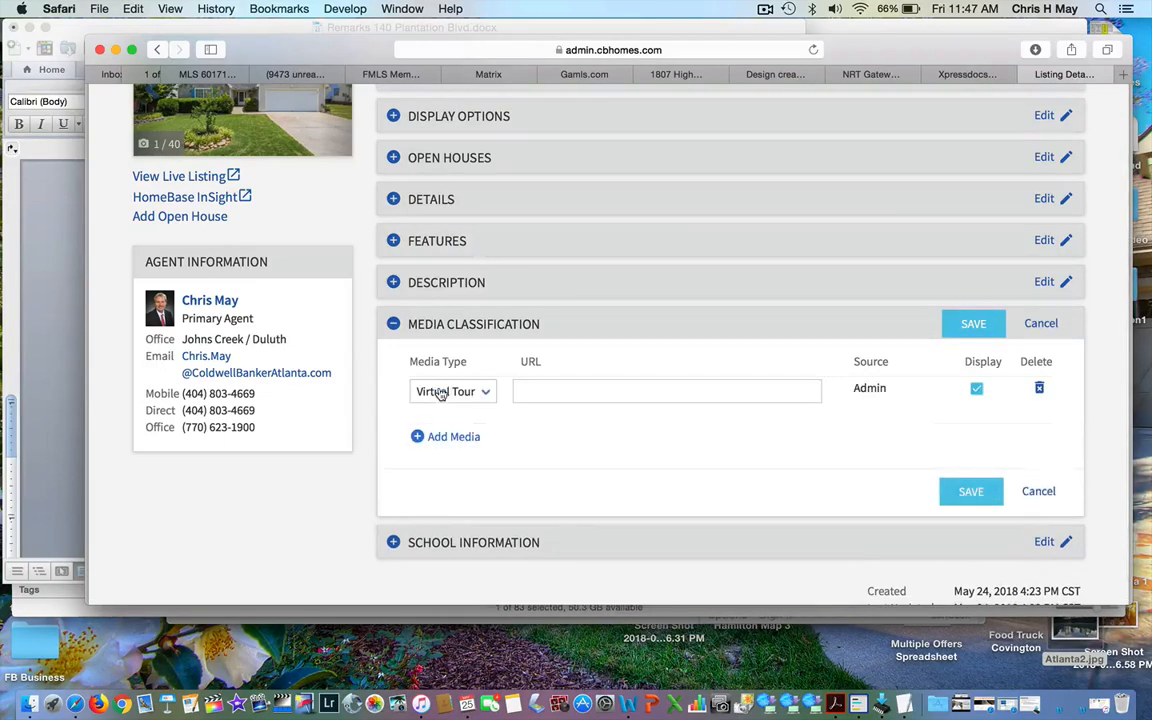
pyautogui.click(485, 392)
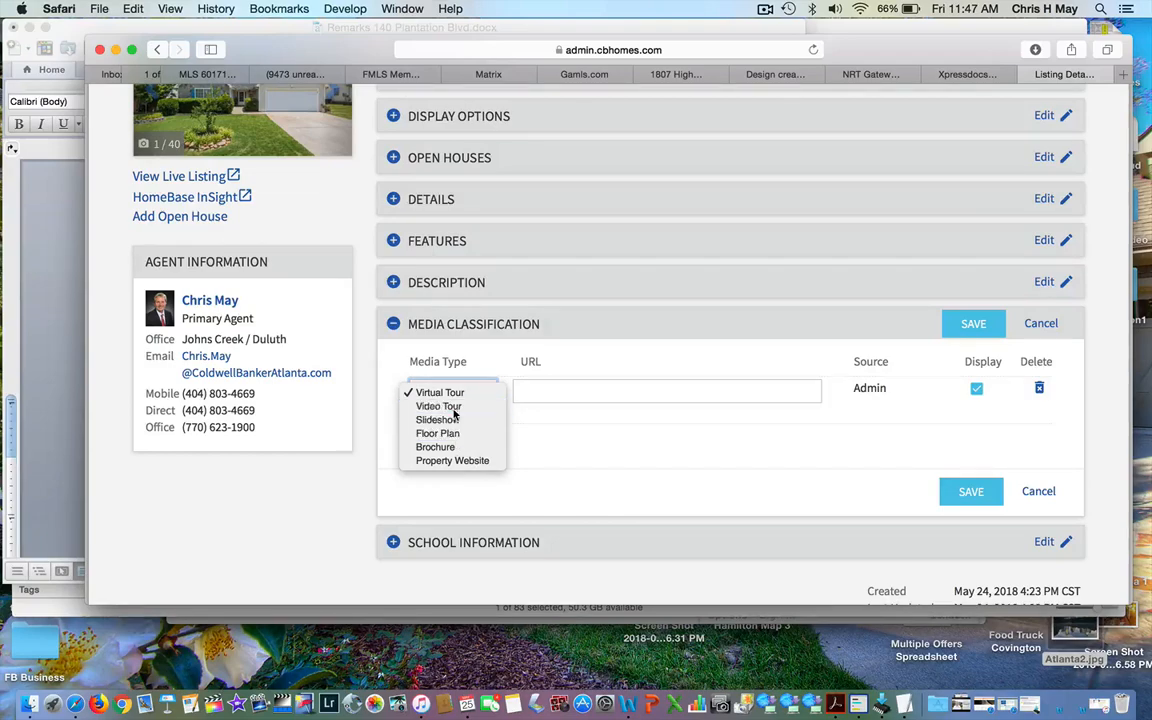
pyautogui.click(452, 406)
pyautogui.click(51, 452)
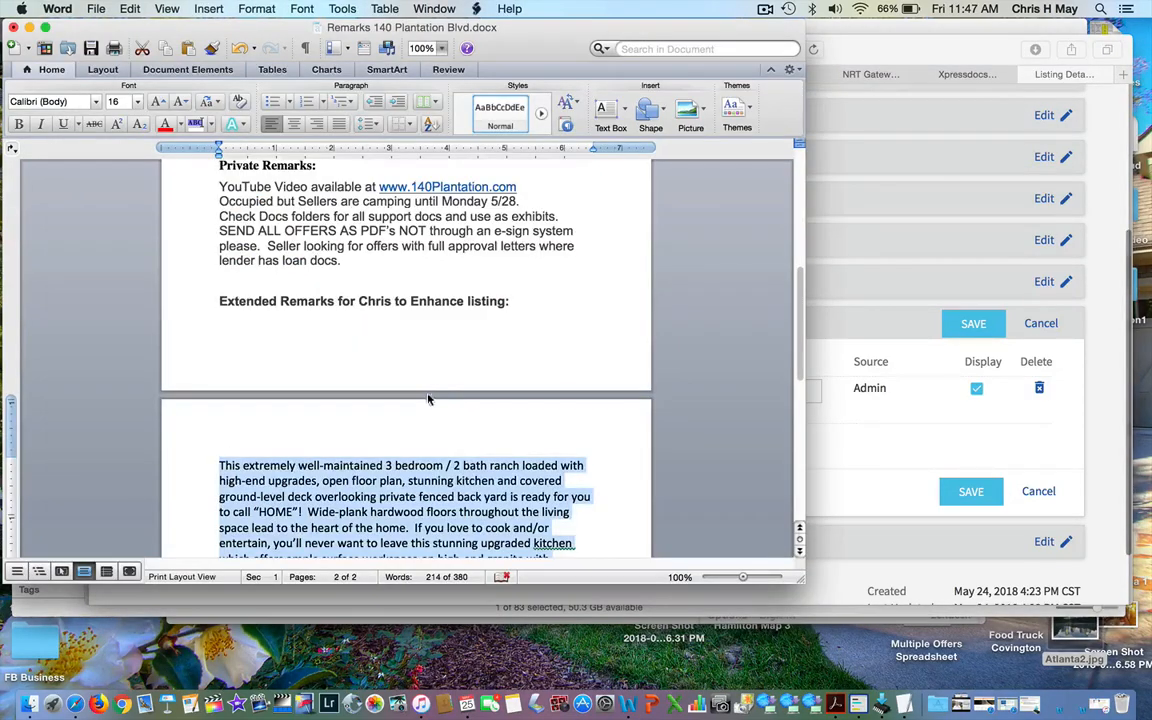
pyautogui.scroll(-10, 434, 400)
pyautogui.click(468, 311)
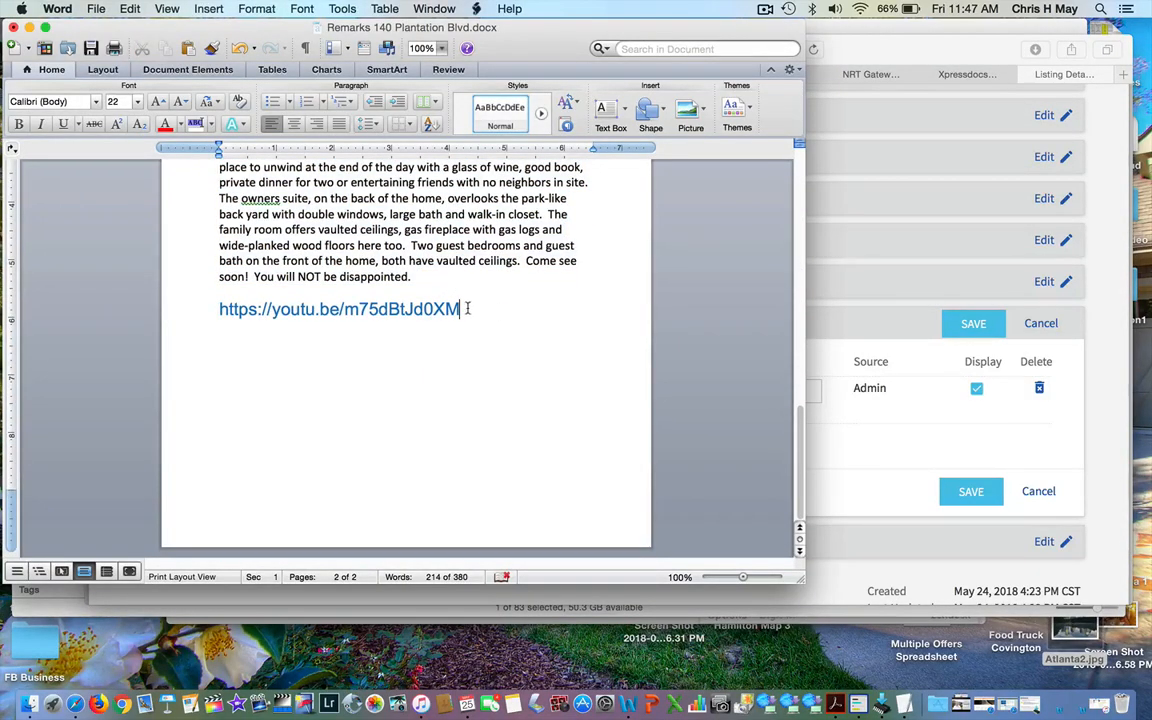
pyautogui.moveTo(468, 311); pyautogui.dragTo(229, 309)
pyautogui.press('super+c')
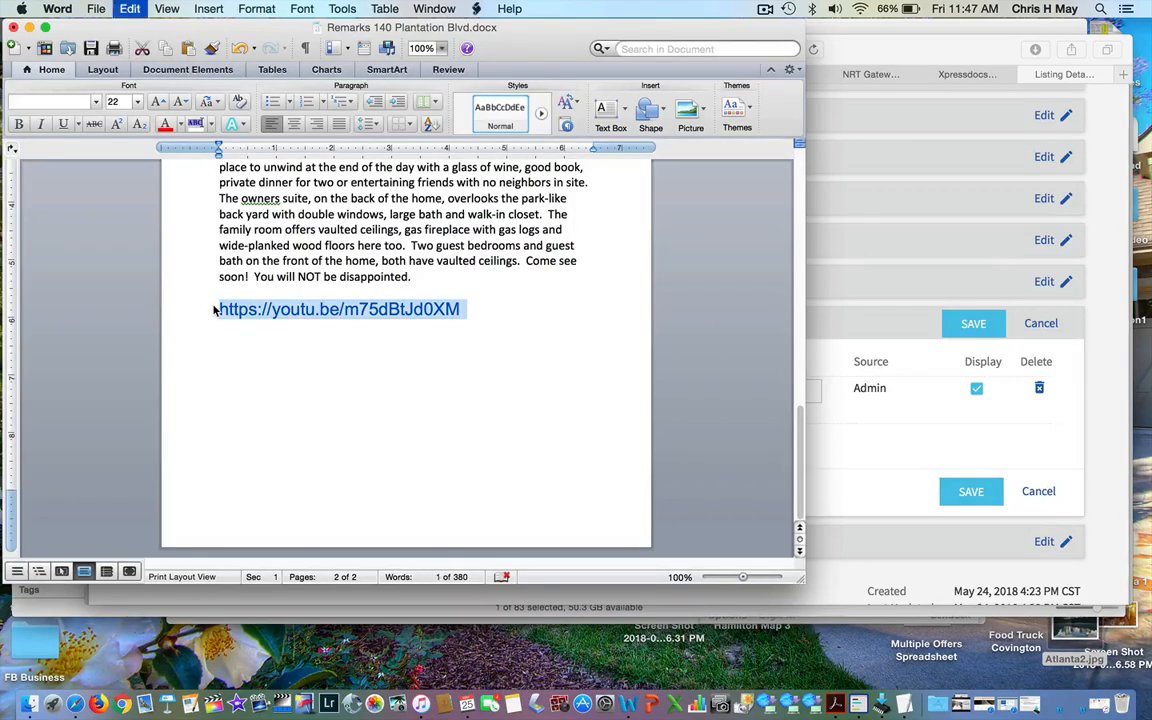
pyautogui.click(840, 437)
pyautogui.click(605, 389)
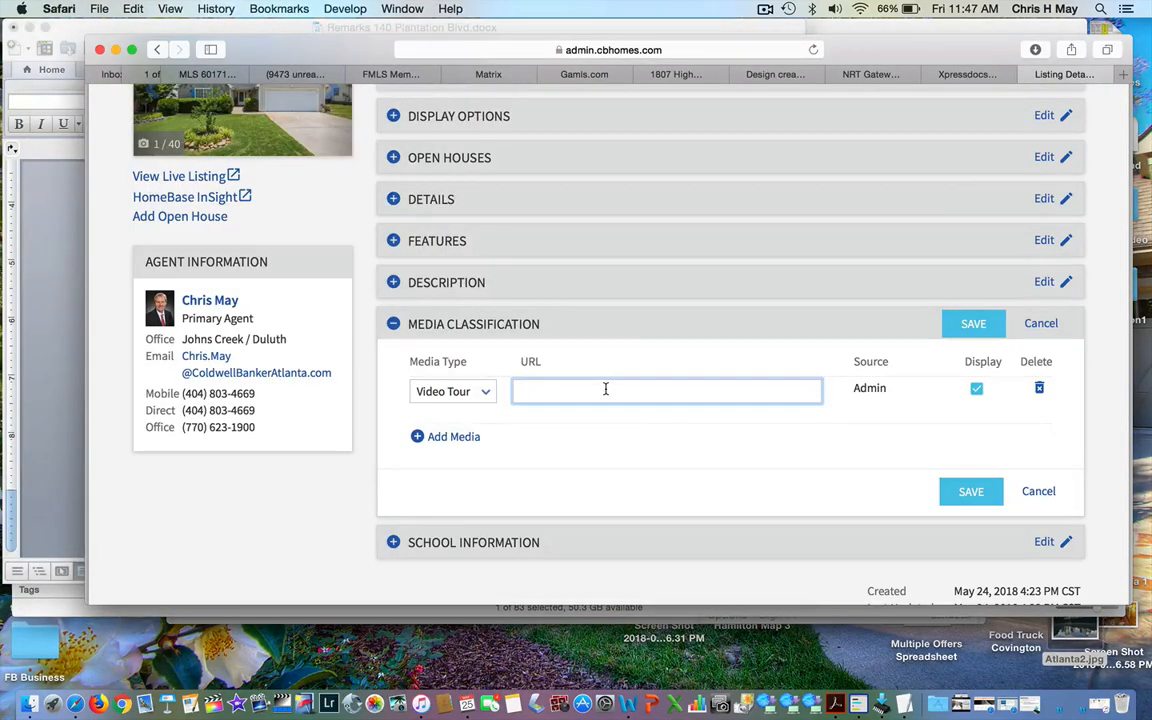
pyautogui.press('super+v')
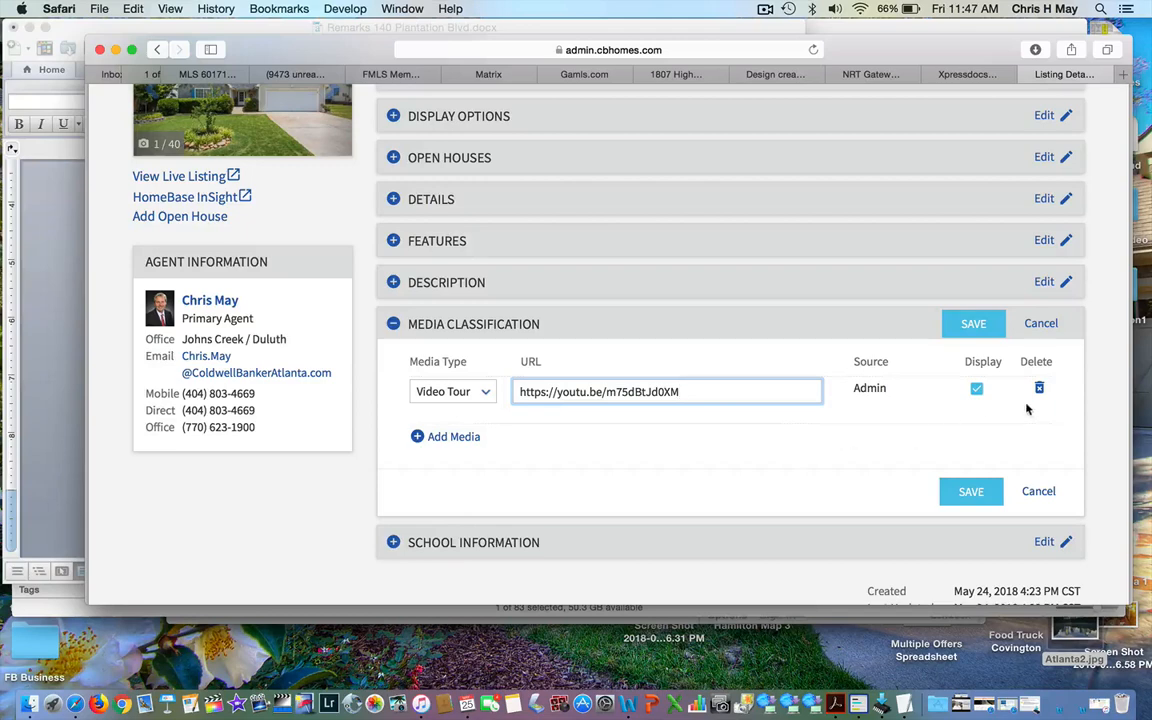
pyautogui.click(965, 490)
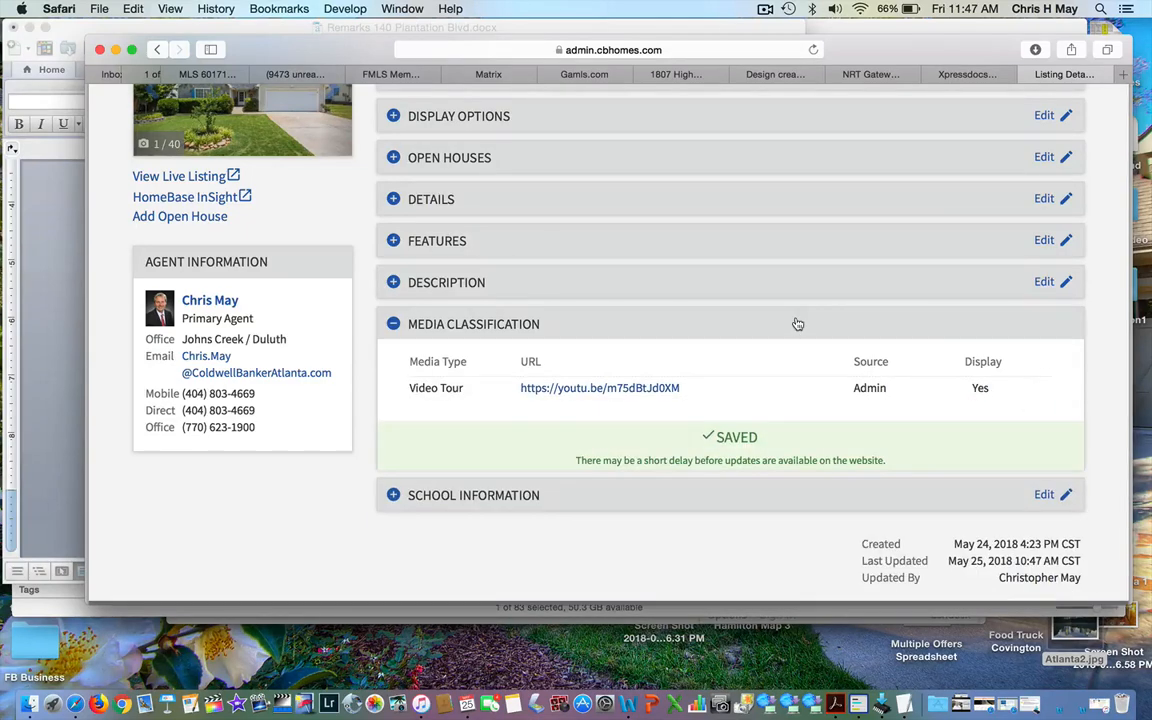
pyautogui.click(44, 320)
# Copy the longer remarks paragraph and paste it over the listing's existing Remarks, allowing MLS override
pyautogui.scroll(5, 316, 300)
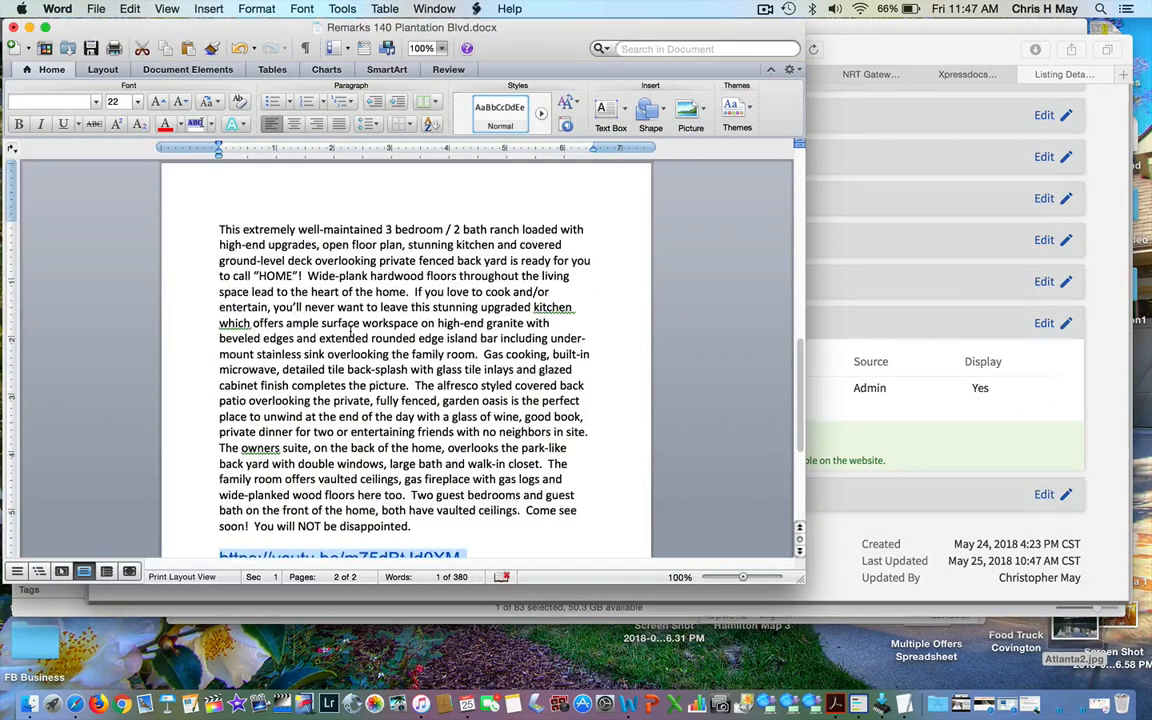
pyautogui.moveTo(218, 229); pyautogui.dragTo(416, 532)
pyautogui.press('super+c')
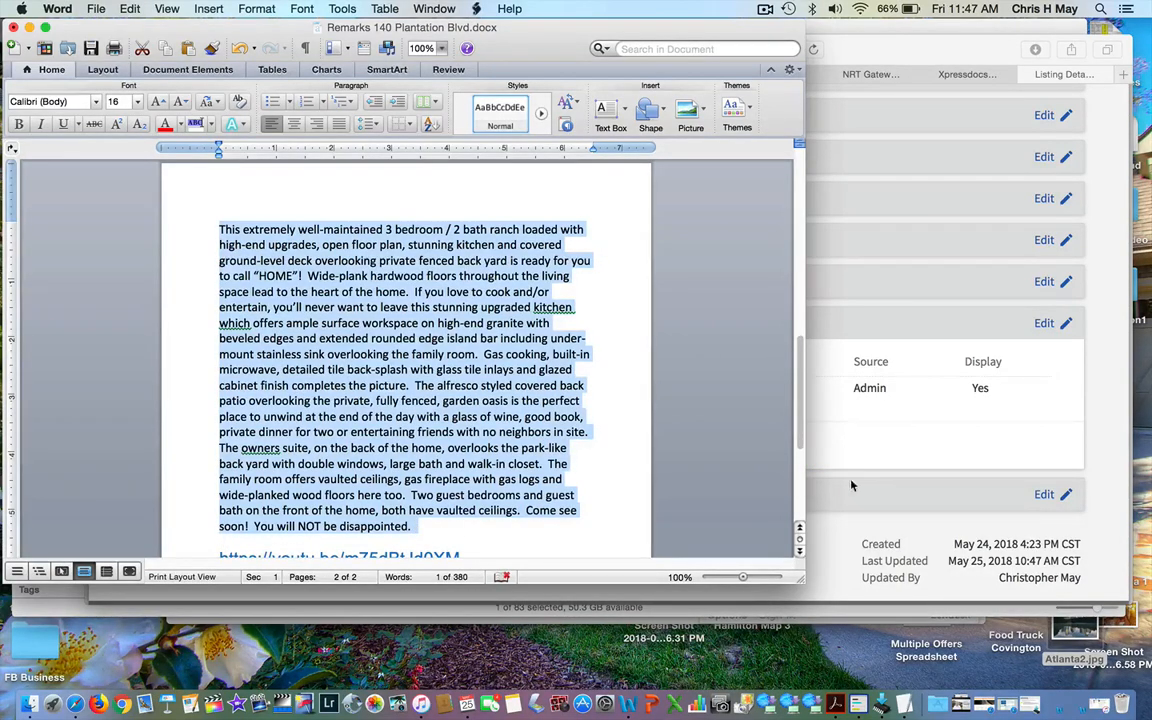
pyautogui.click(882, 465)
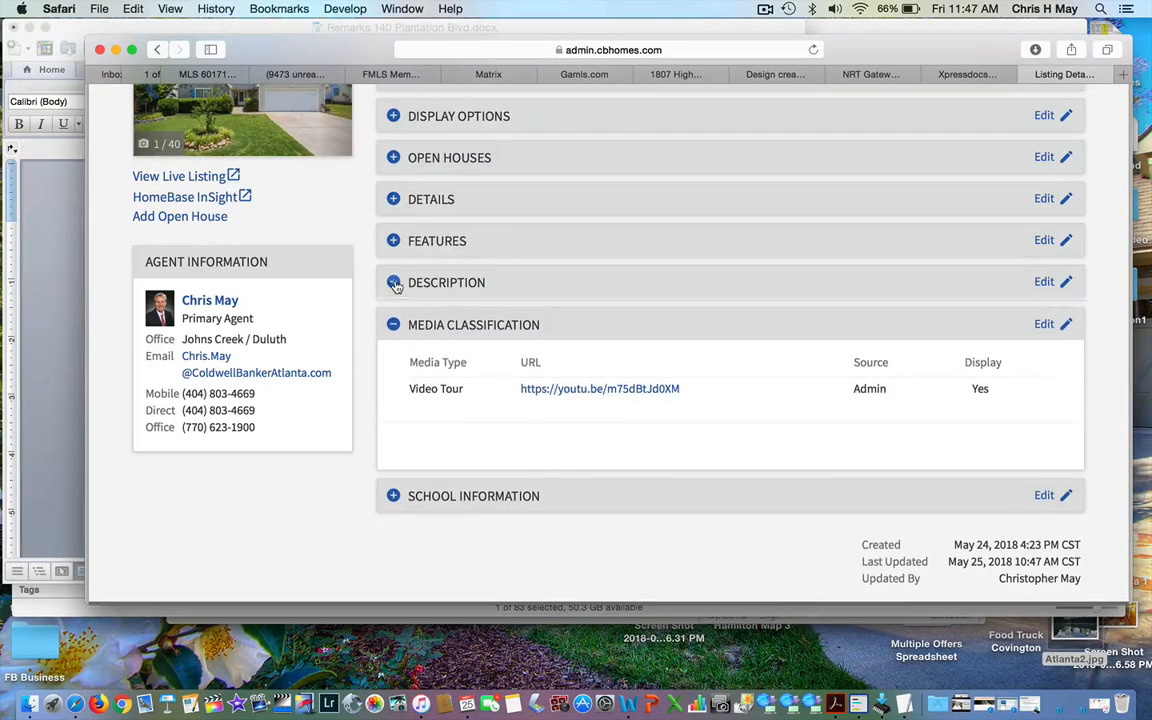
pyautogui.click(600, 284)
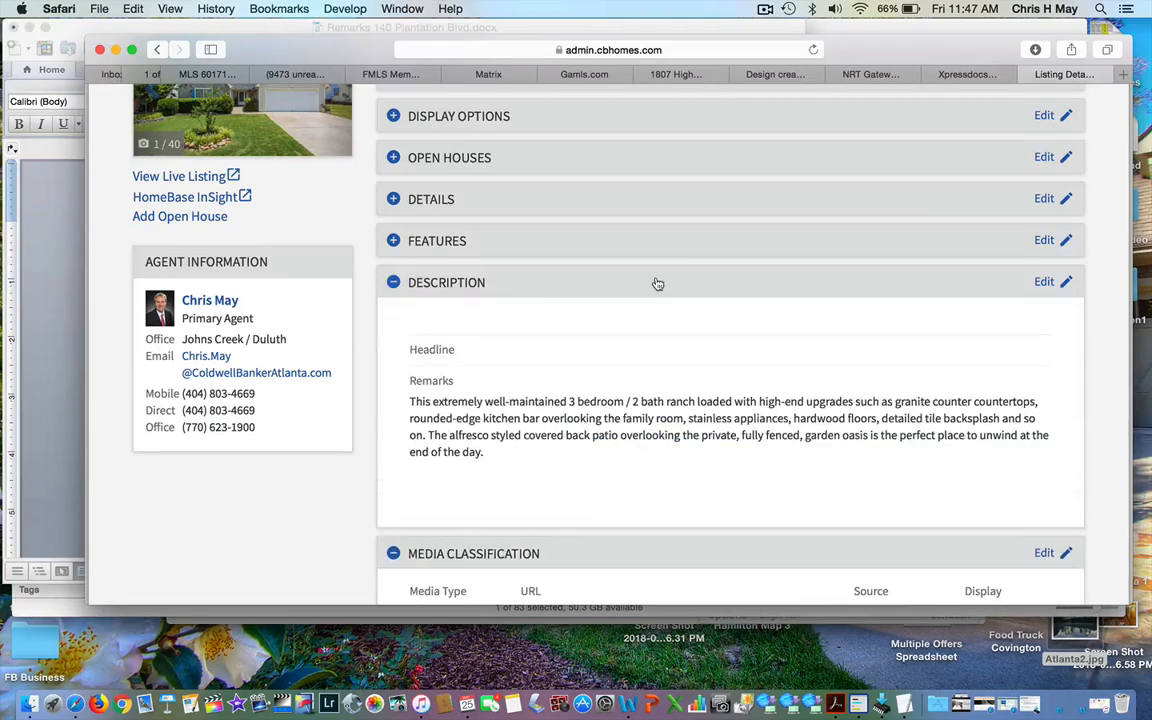
pyautogui.click(1044, 282)
pyautogui.click(417, 318)
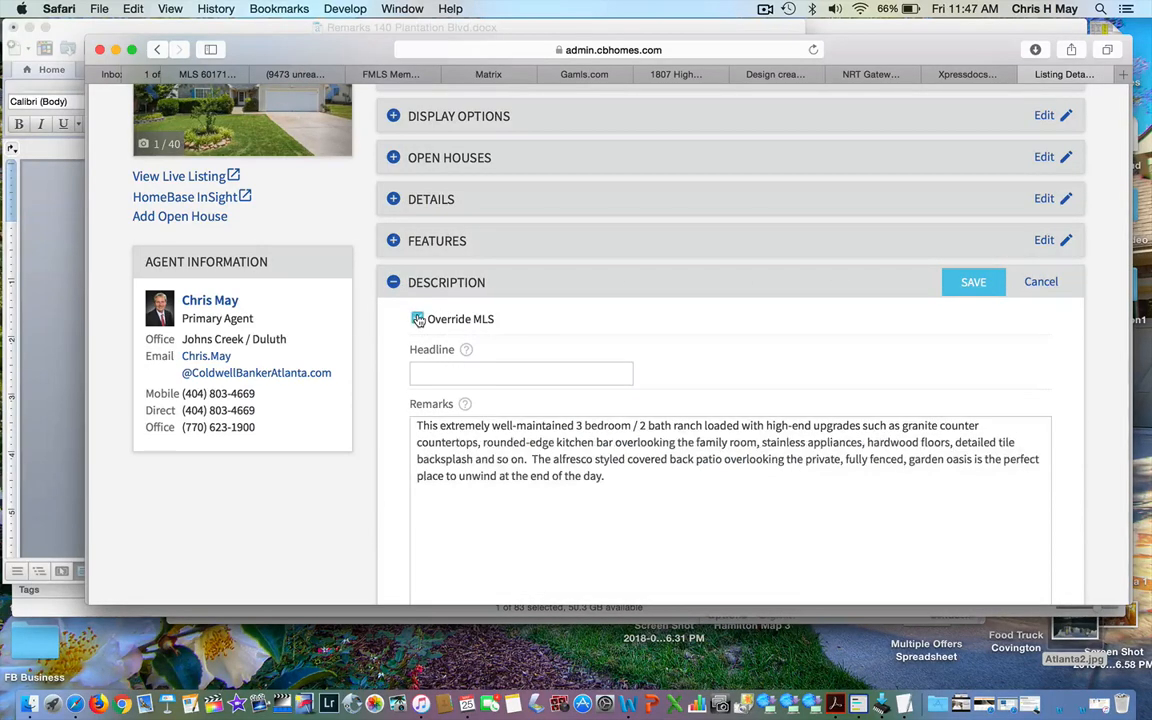
pyautogui.moveTo(417, 427); pyautogui.dragTo(699, 514)
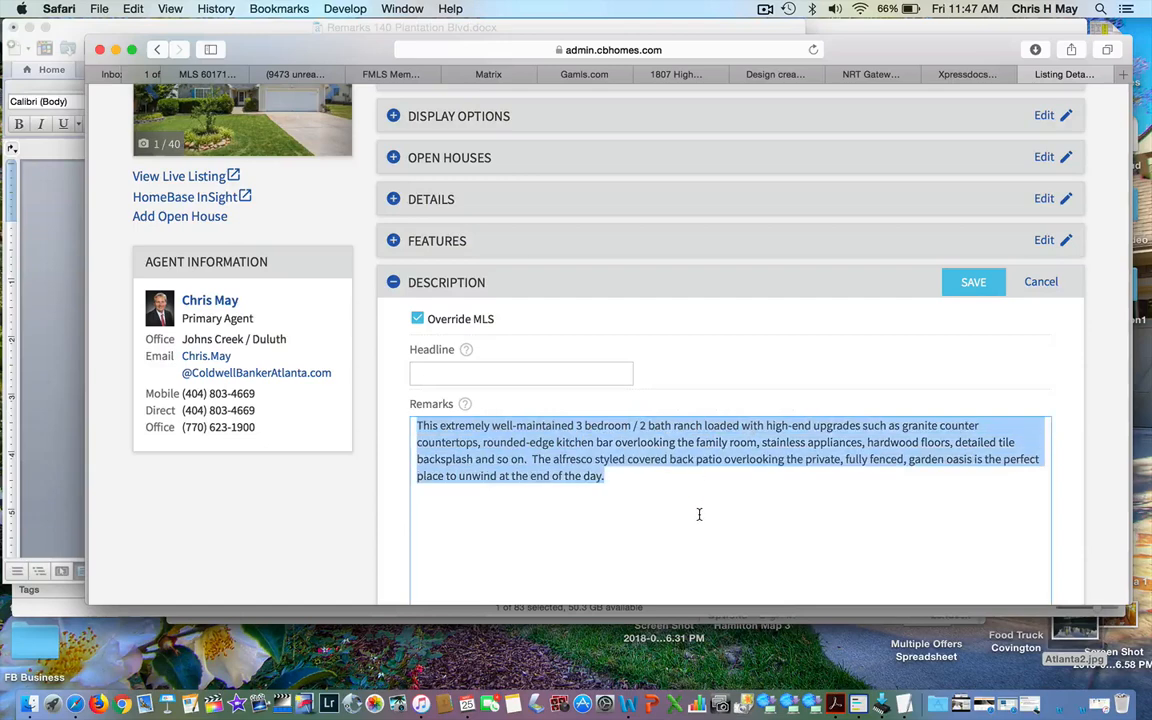
pyautogui.press('super+v')
# Set the headline to 'Don't miss the video!' and save the description
pyautogui.click(430, 372)
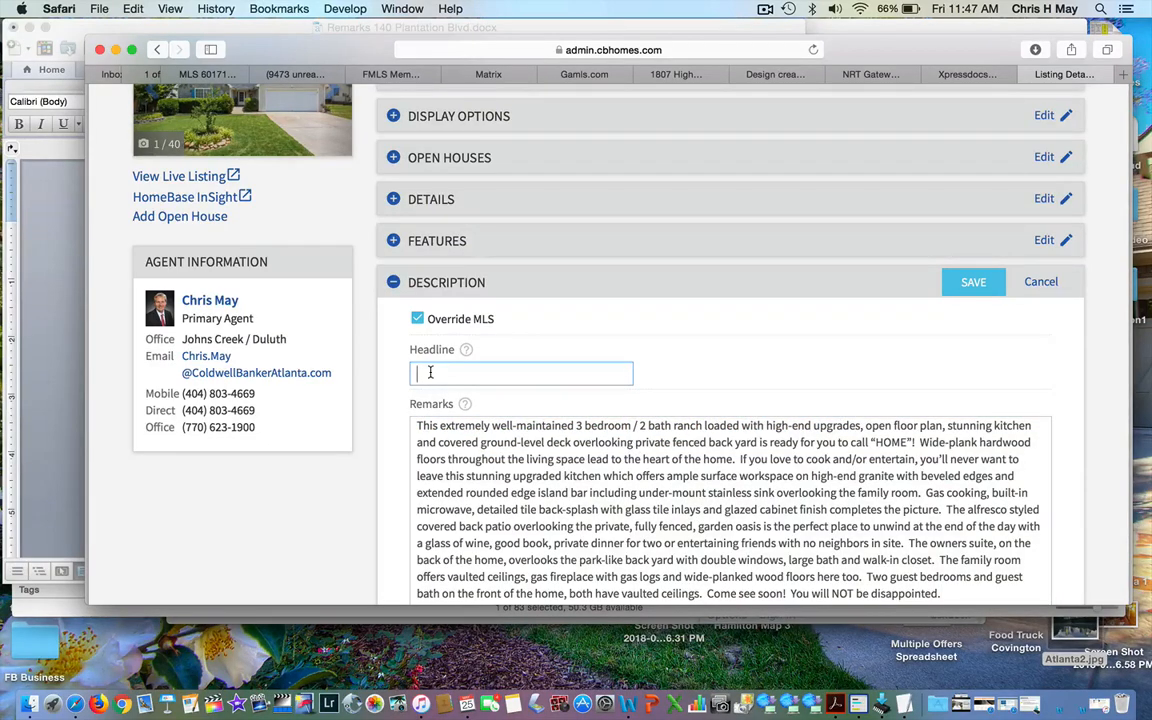
pyautogui.write('Do')
pyautogui.write('on')
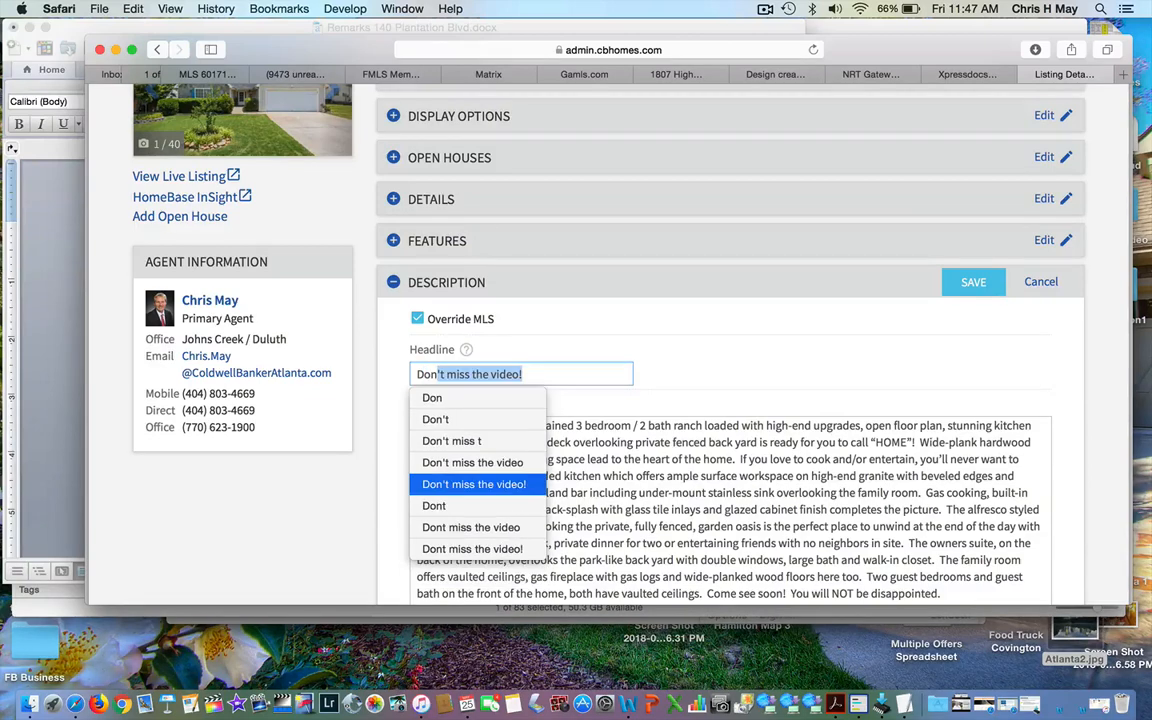
pyautogui.press('Right')
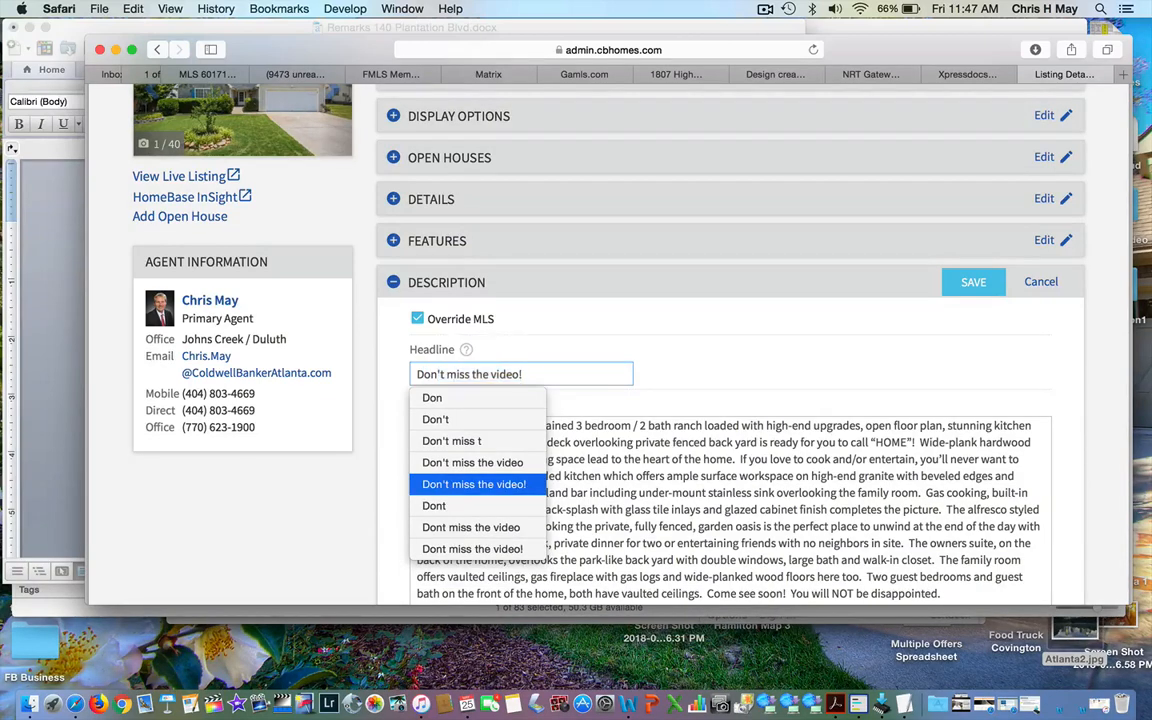
pyautogui.click(975, 283)
pyautogui.scroll(5, 609, 297)
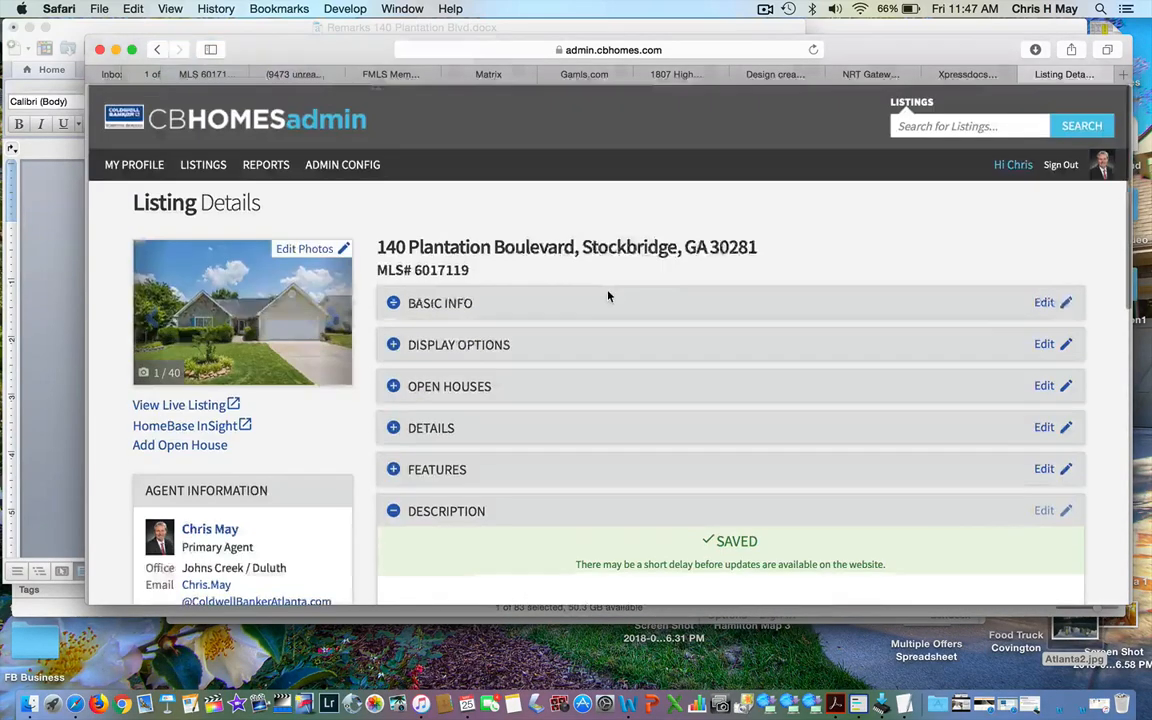
# Switch the listing's photo content to Custom in the photo manager
pyautogui.click(311, 251)
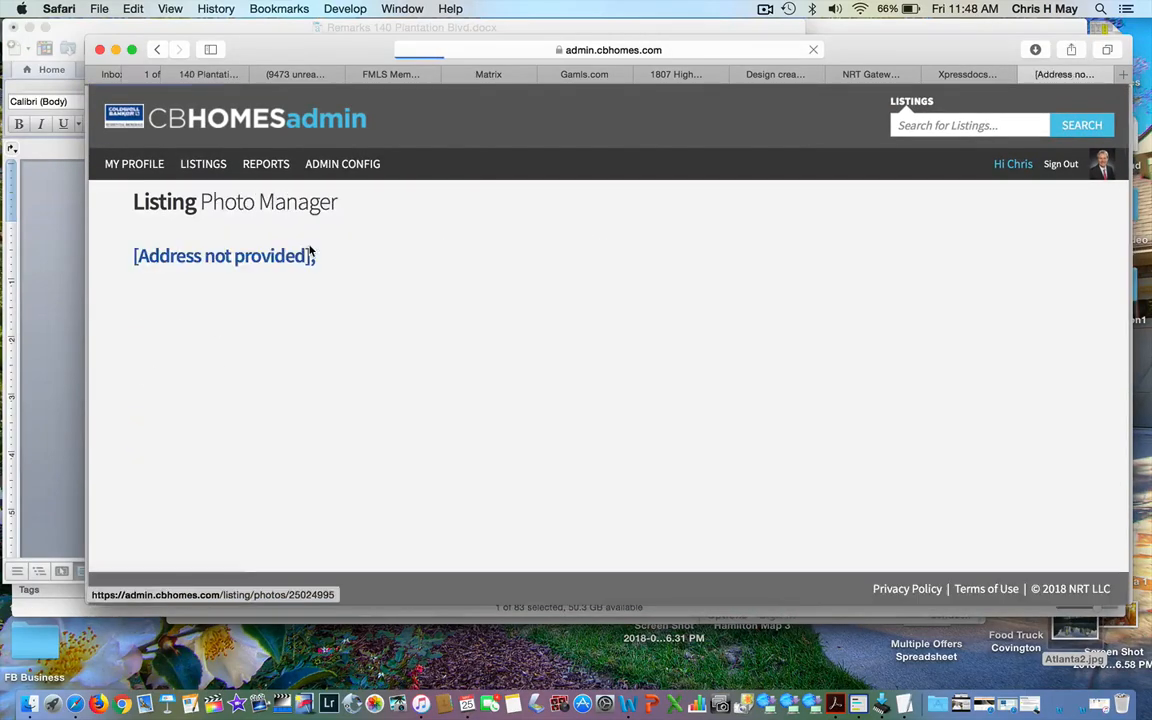
pyautogui.scroll(-2, 403, 335)
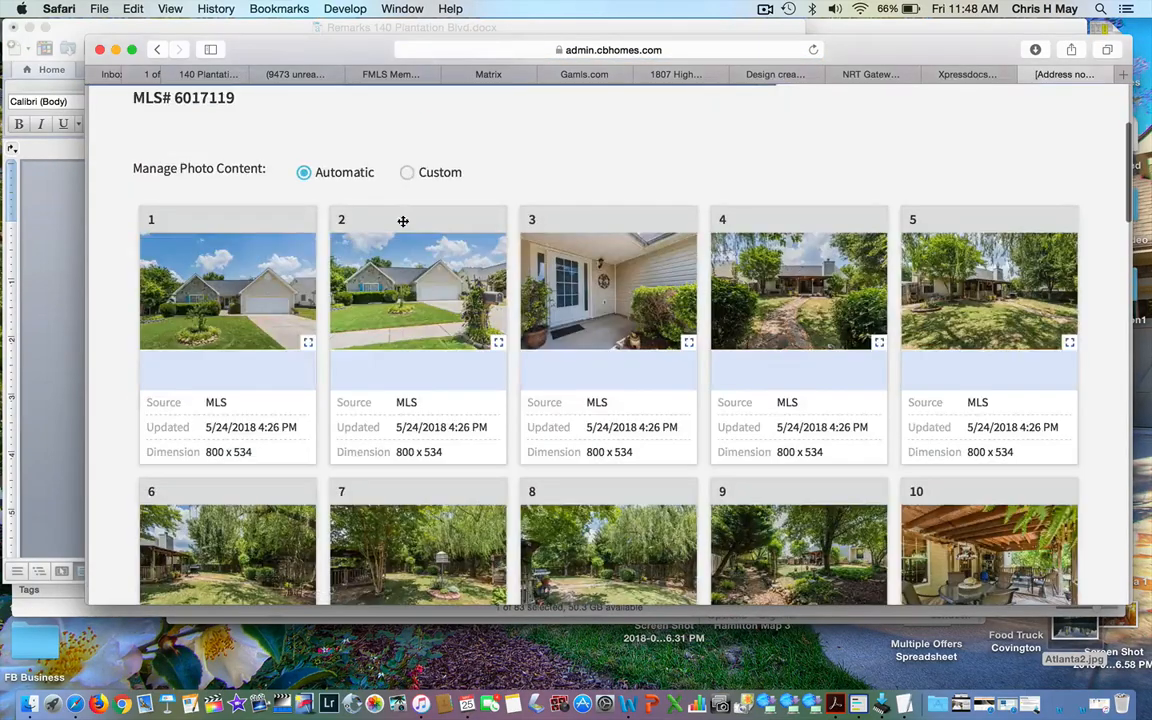
pyautogui.click(409, 176)
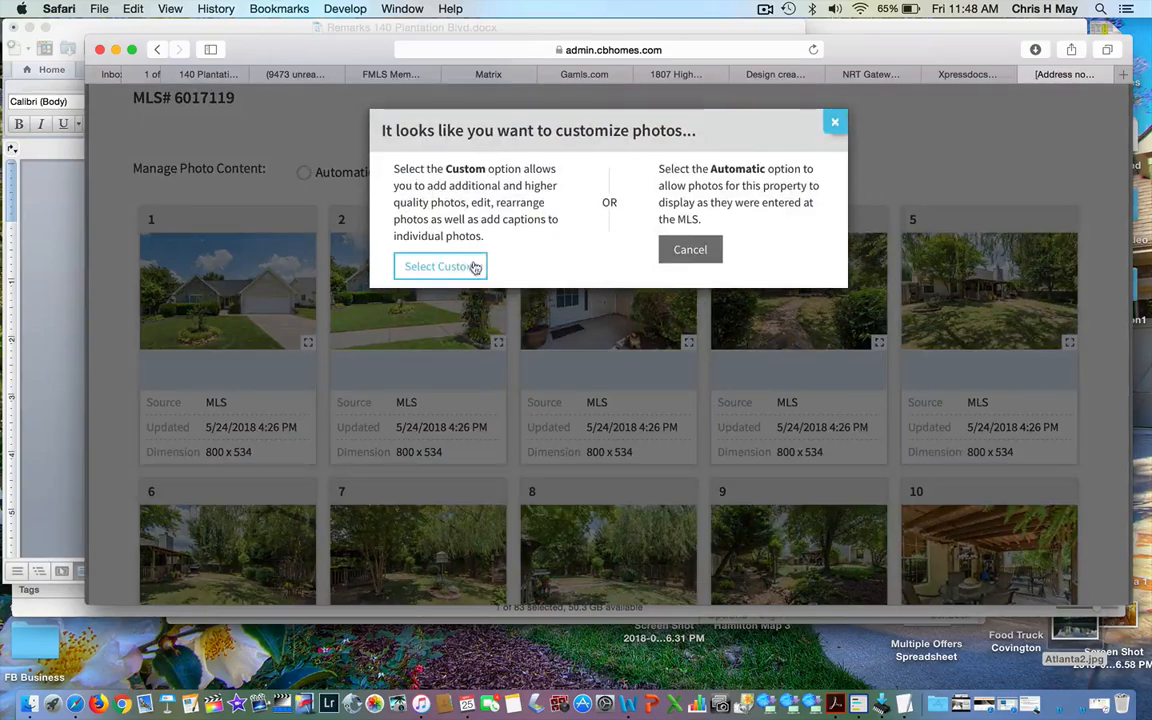
pyautogui.click(430, 268)
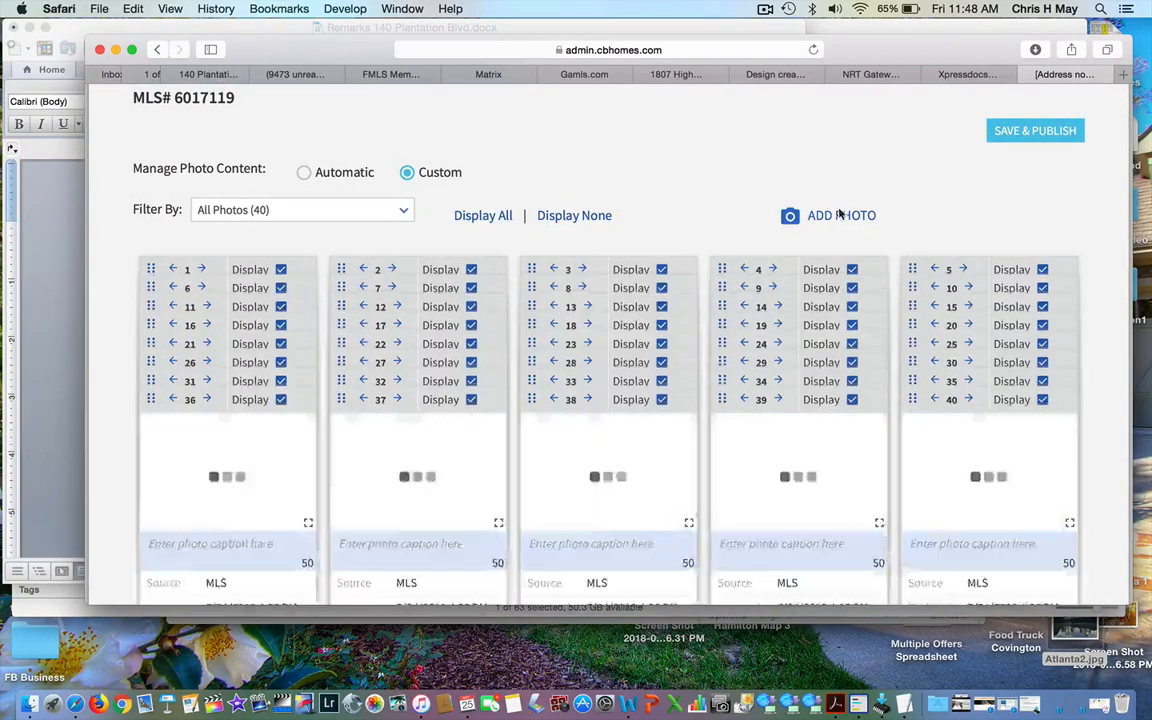
# Start adding photos from the computer, then close the file picker without choosing anything
pyautogui.click(815, 218)
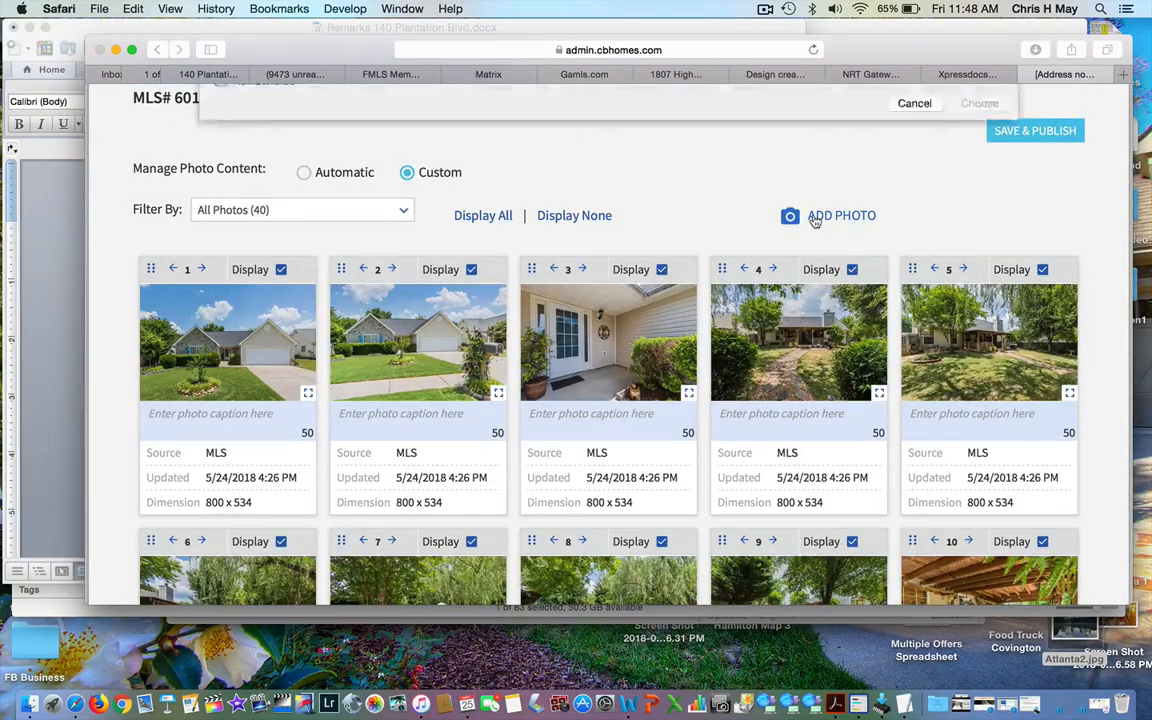
pyautogui.scroll(-3, 528, 204)
pyautogui.scroll(-5, 528, 204)
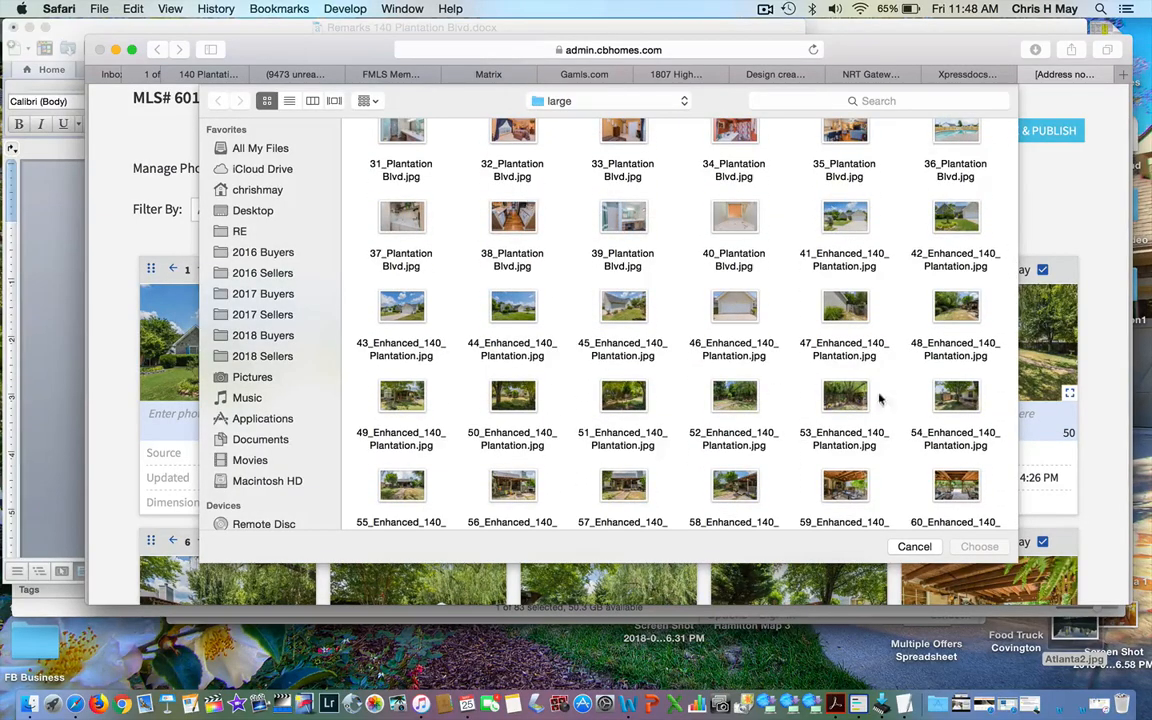
pyautogui.click(916, 550)
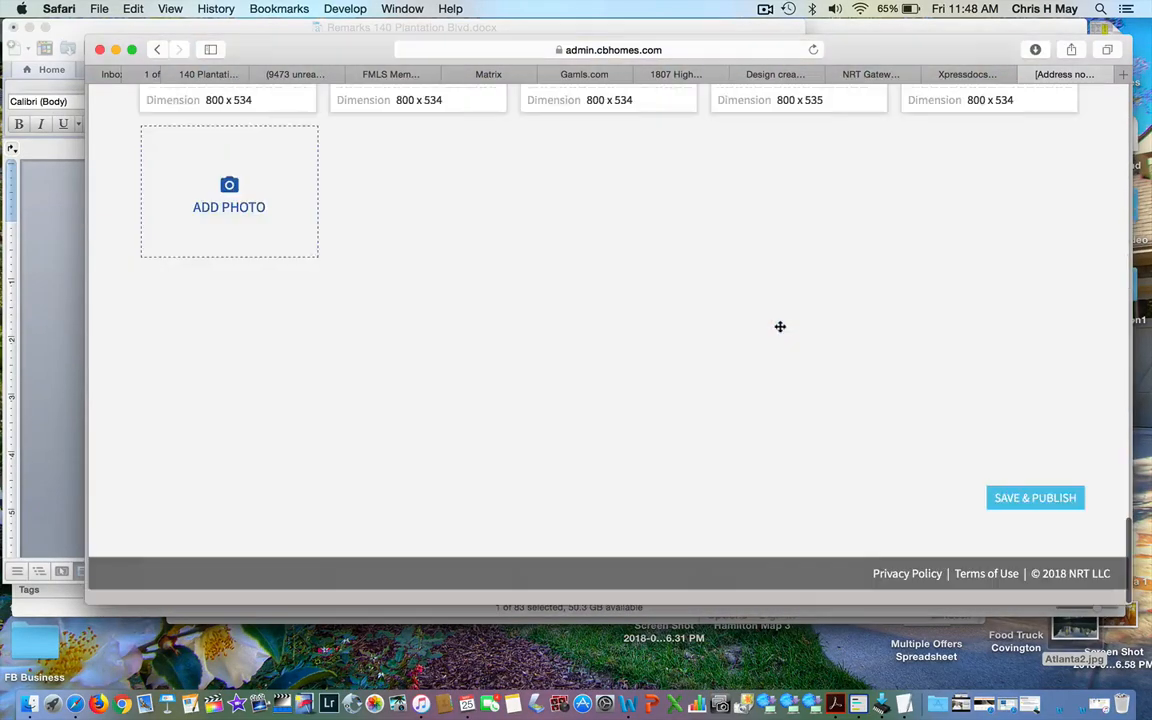
pyautogui.scroll(4, 780, 327)
pyautogui.scroll(2, 783, 327)
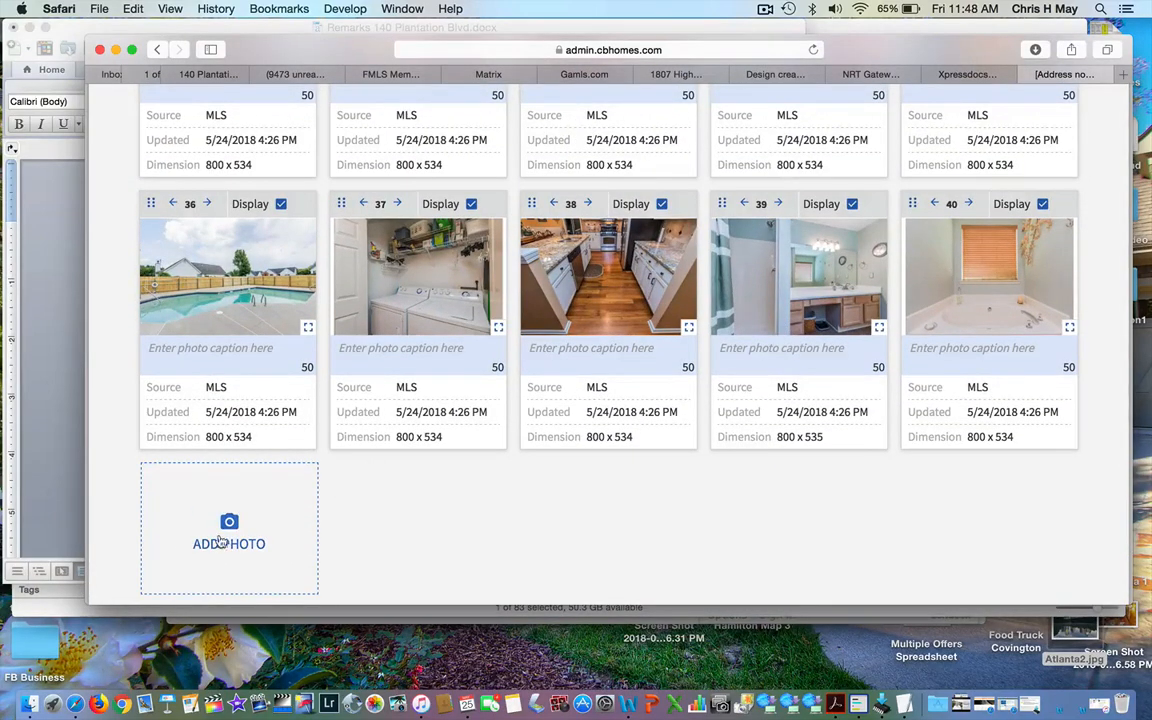
# Pick Enhanced_140_Plantation files 41 through the last one and upload them
pyautogui.click(206, 490)
pyautogui.scroll(-10, 727, 257)
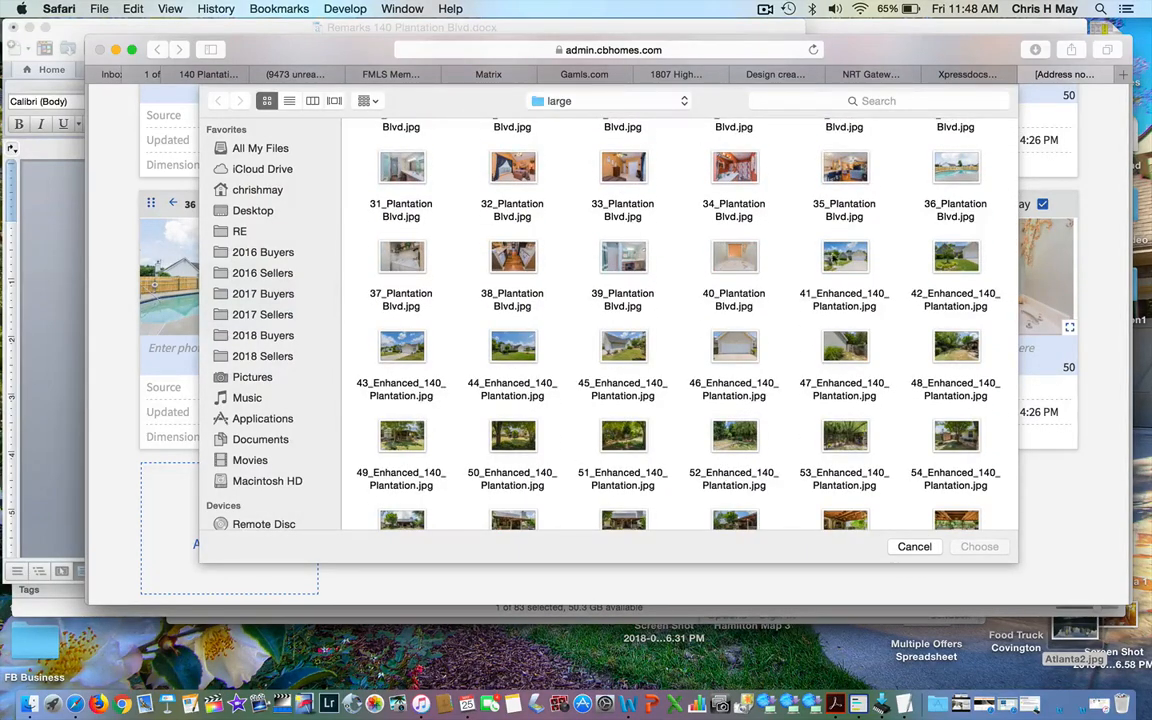
pyautogui.moveTo(345, 330); pyautogui.dragTo(920, 630)
pyautogui.scroll(5, 913, 355)
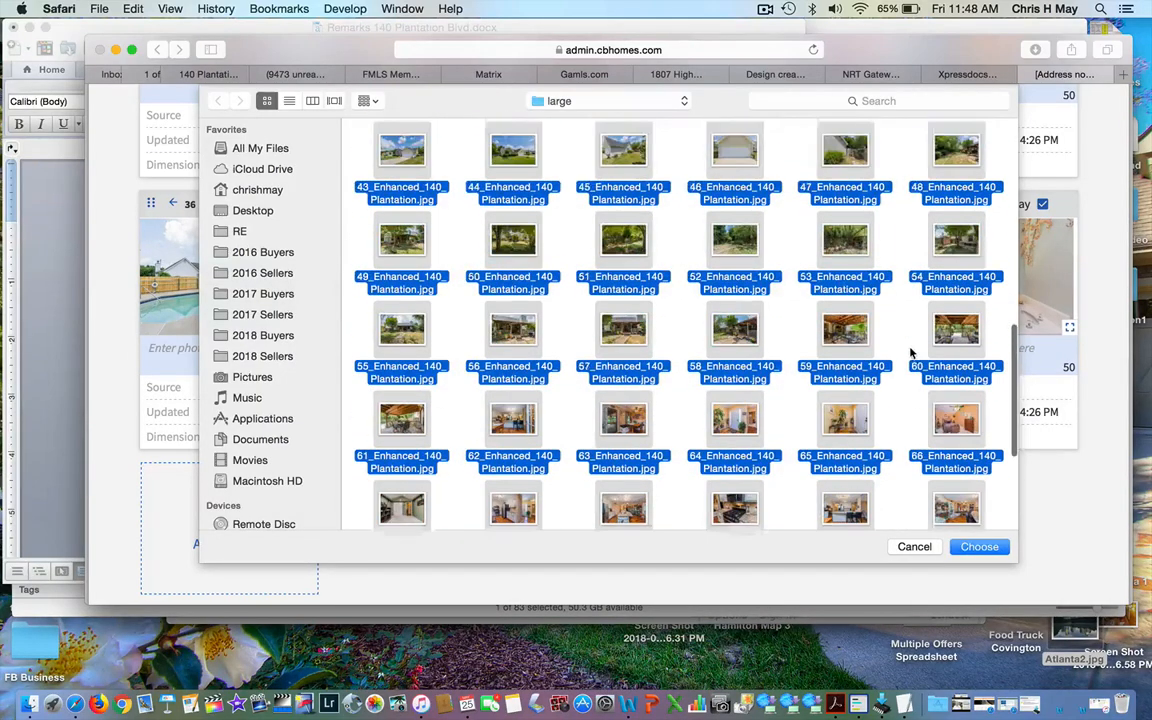
pyautogui.scroll(2, 911, 352)
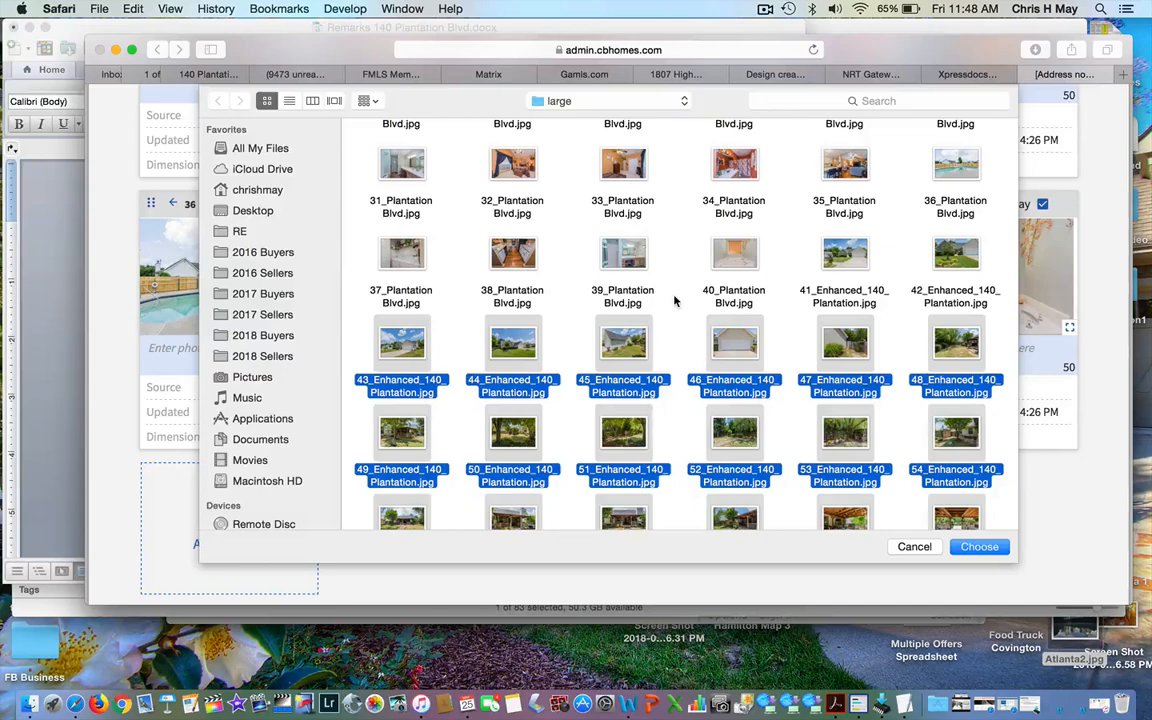
pyautogui.keyDown('super'); pyautogui.click(830, 248); pyautogui.keyUp('super')
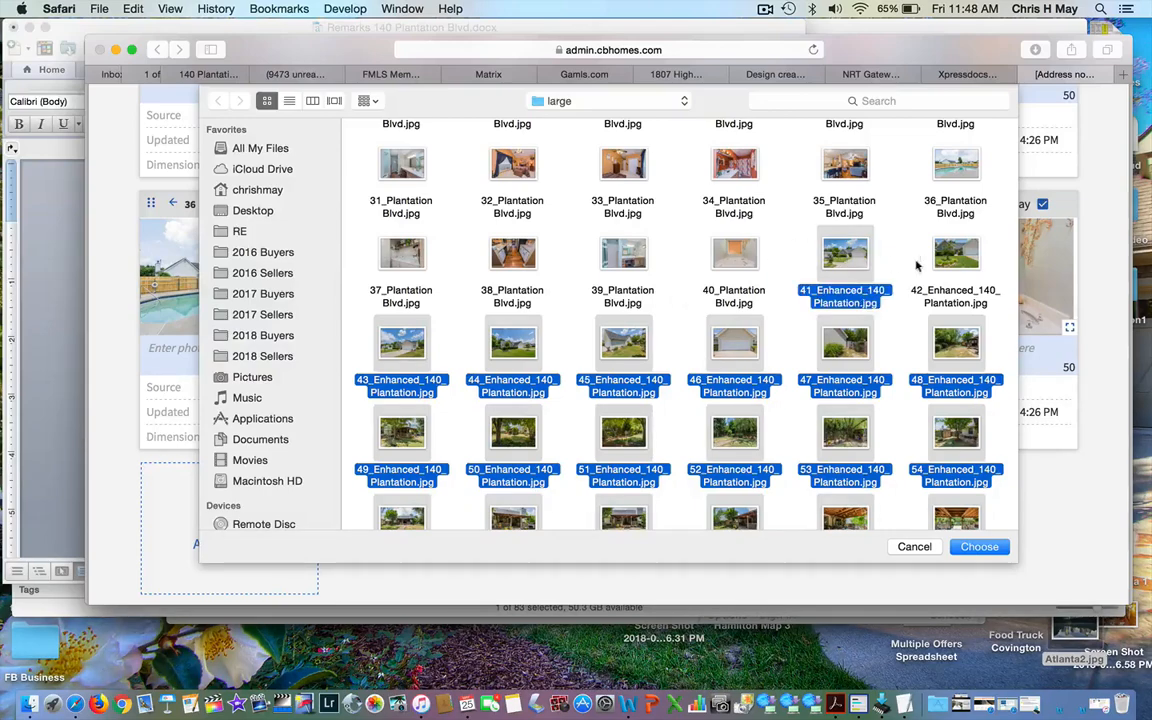
pyautogui.keyDown('super'); pyautogui.click(945, 258); pyautogui.keyUp('super')
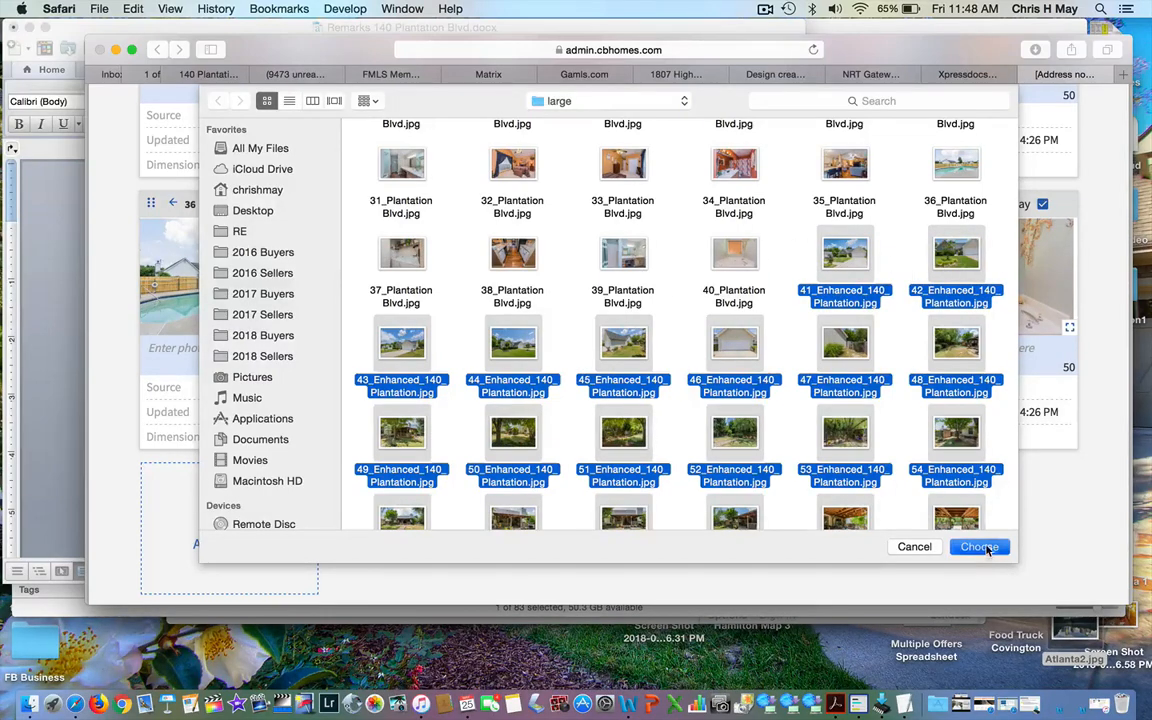
pyautogui.click(980, 547)
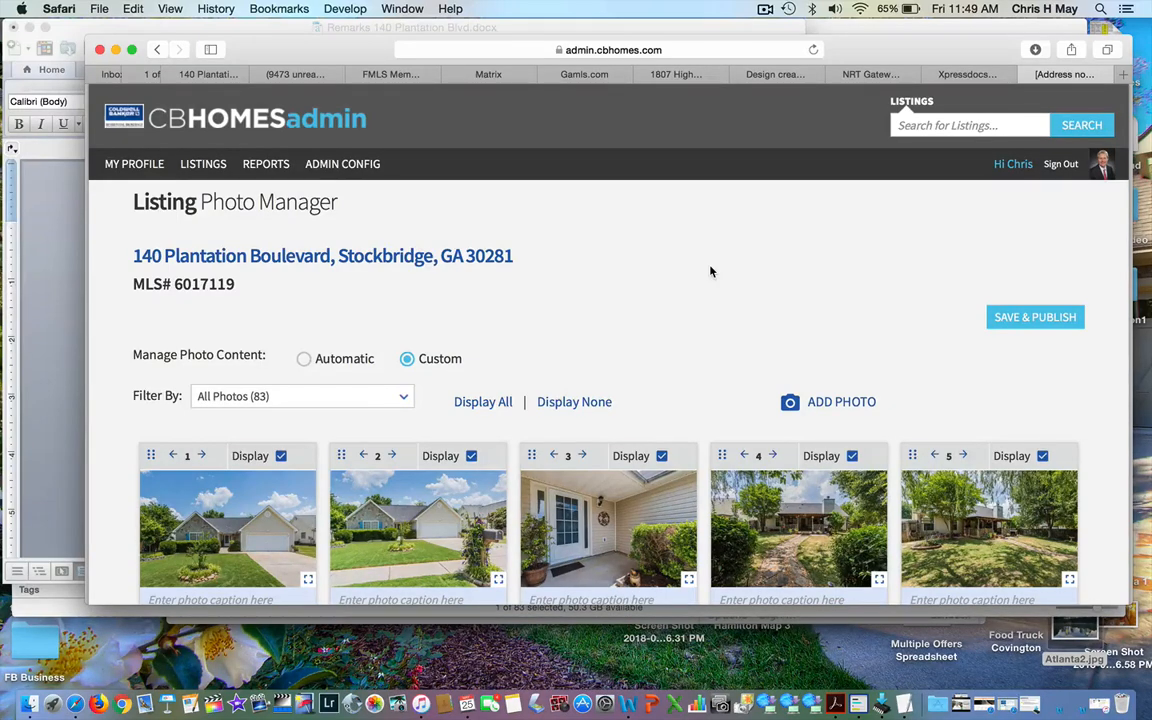
# Save and publish the 83-photo custom set until it shows Saved
pyautogui.click(1036, 318)
pyautogui.scroll(-15, 599, 315)
pyautogui.scroll(18, 584, 315)
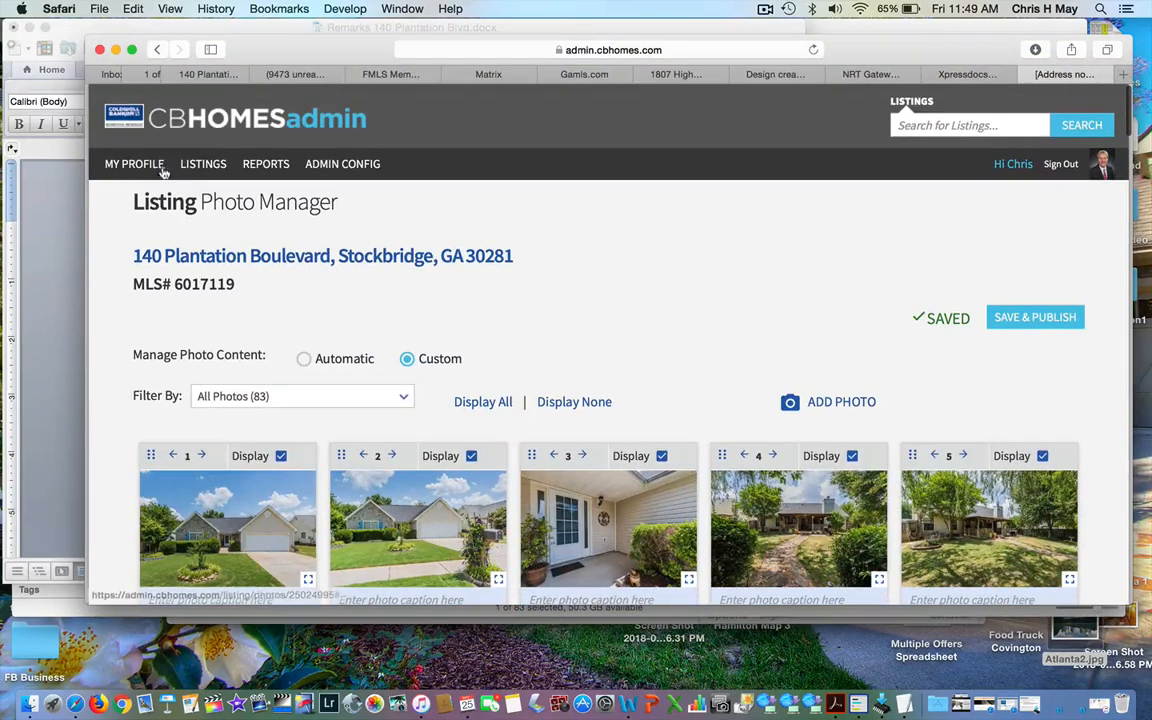
pyautogui.moveTo(205, 168)
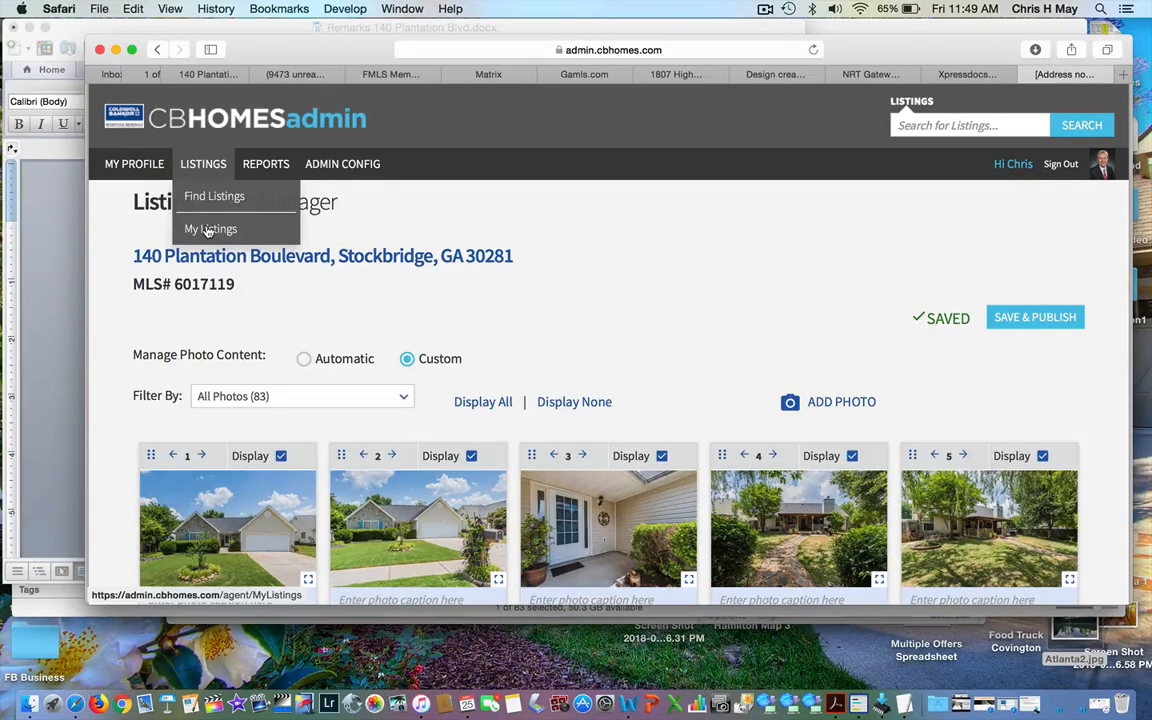
pyautogui.click(208, 230)
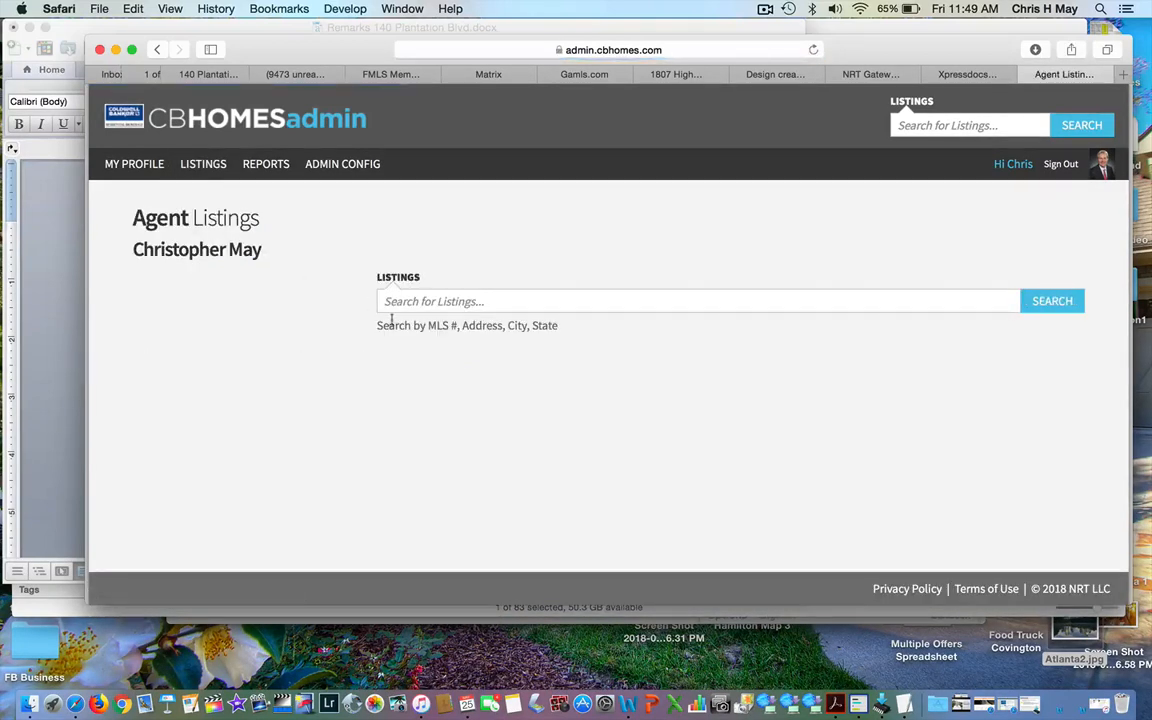
pyautogui.click(458, 410)
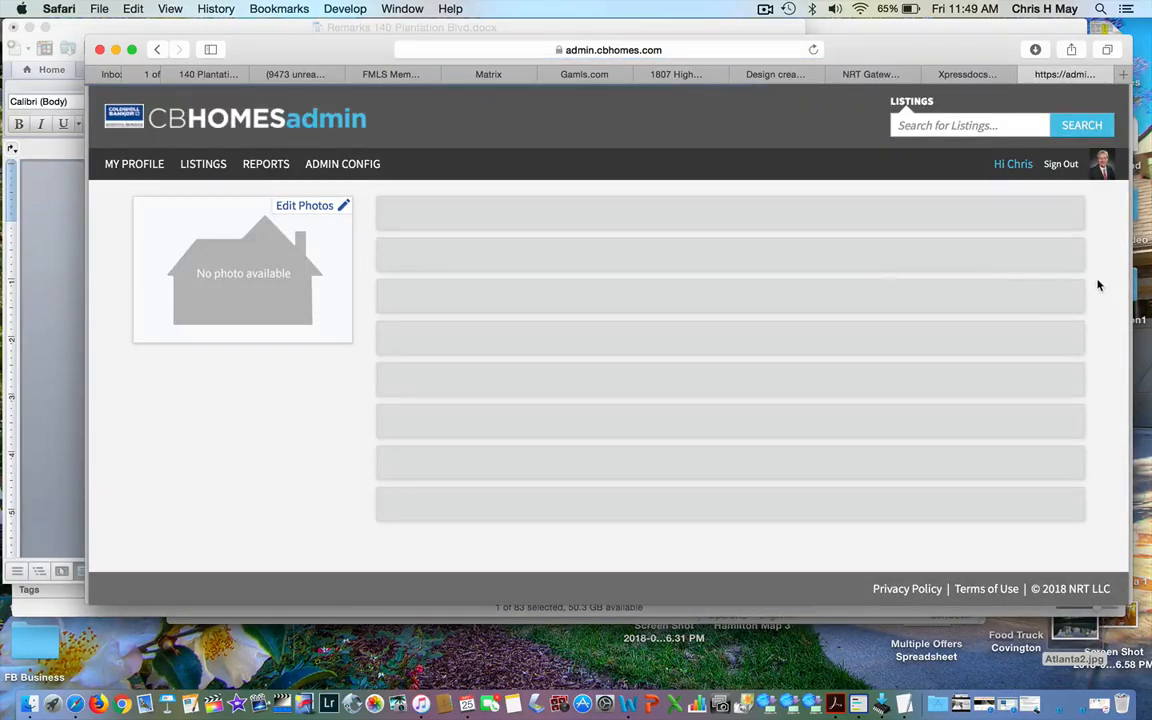
pyautogui.scroll(-3, 1097, 286)
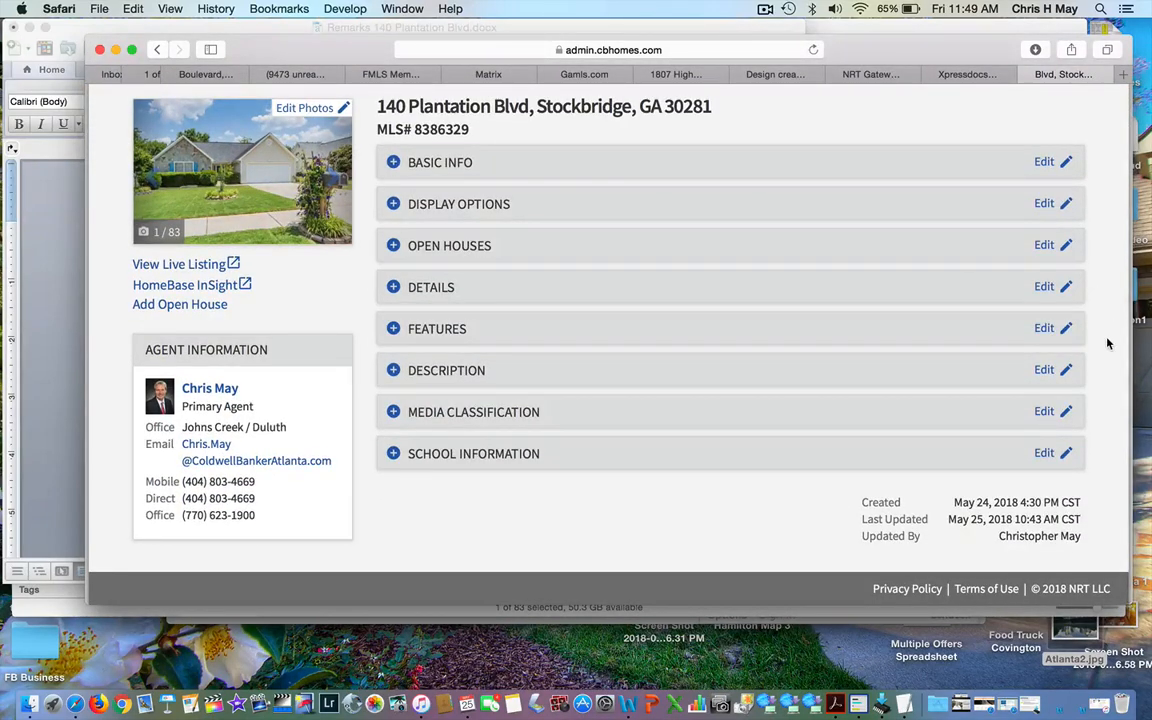
# Edit the description and set the headline to 'Dont miss the video!'
pyautogui.click(1044, 370)
pyautogui.scroll(-5, 740, 362)
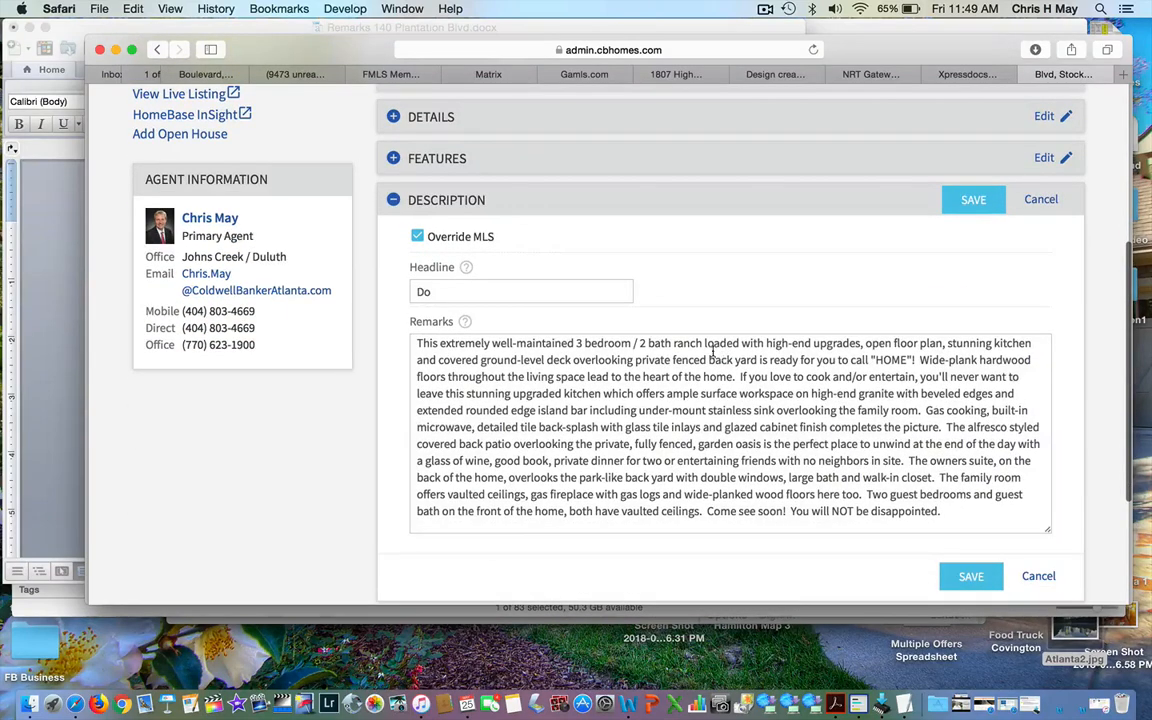
pyautogui.click(445, 292)
pyautogui.write('Dont')
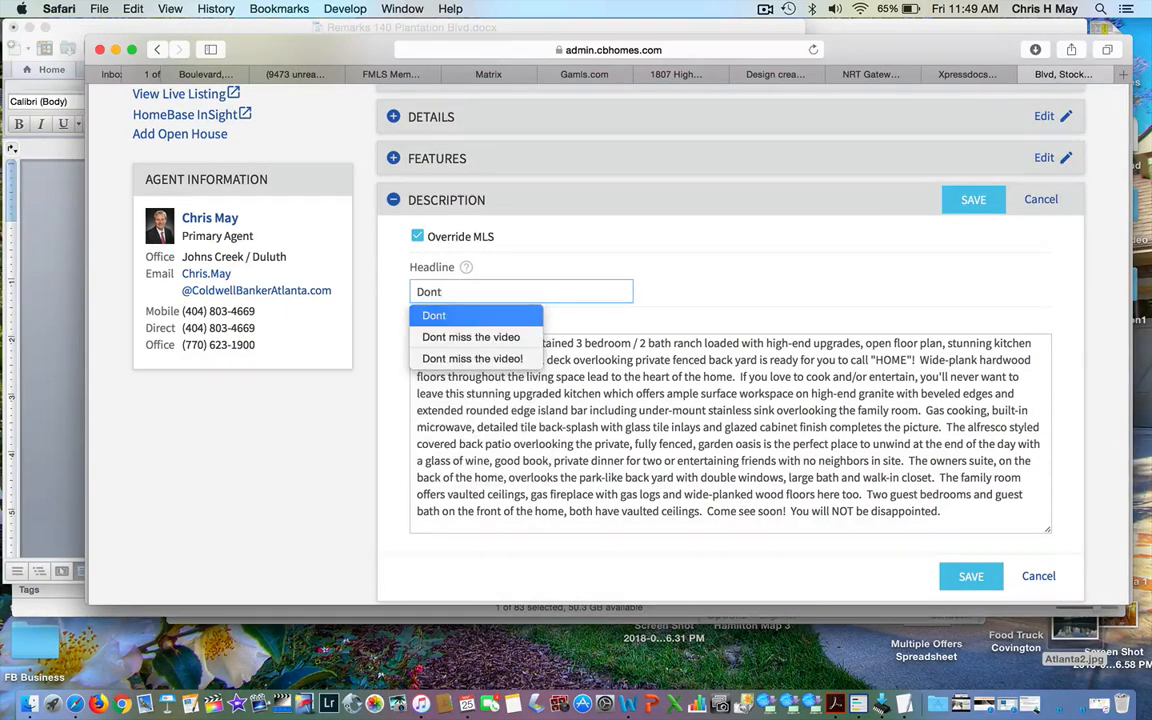
pyautogui.press('Down')
pyautogui.press('Down')
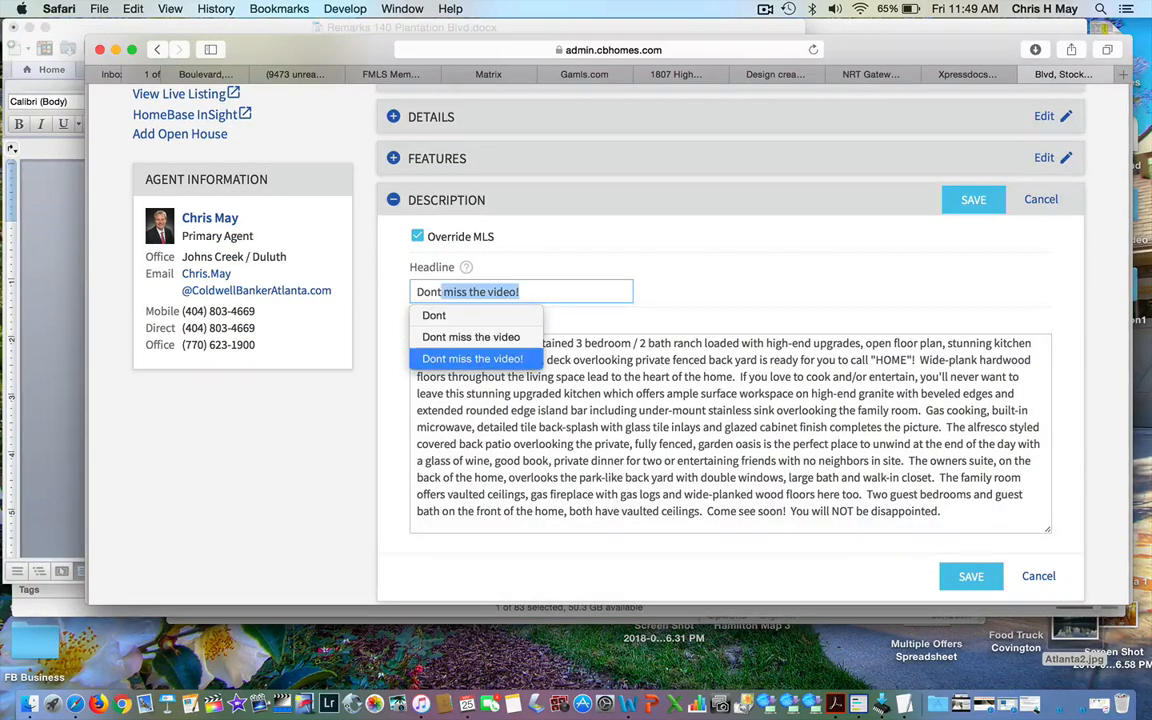
pyautogui.press('Return')
pyautogui.press('Tab')
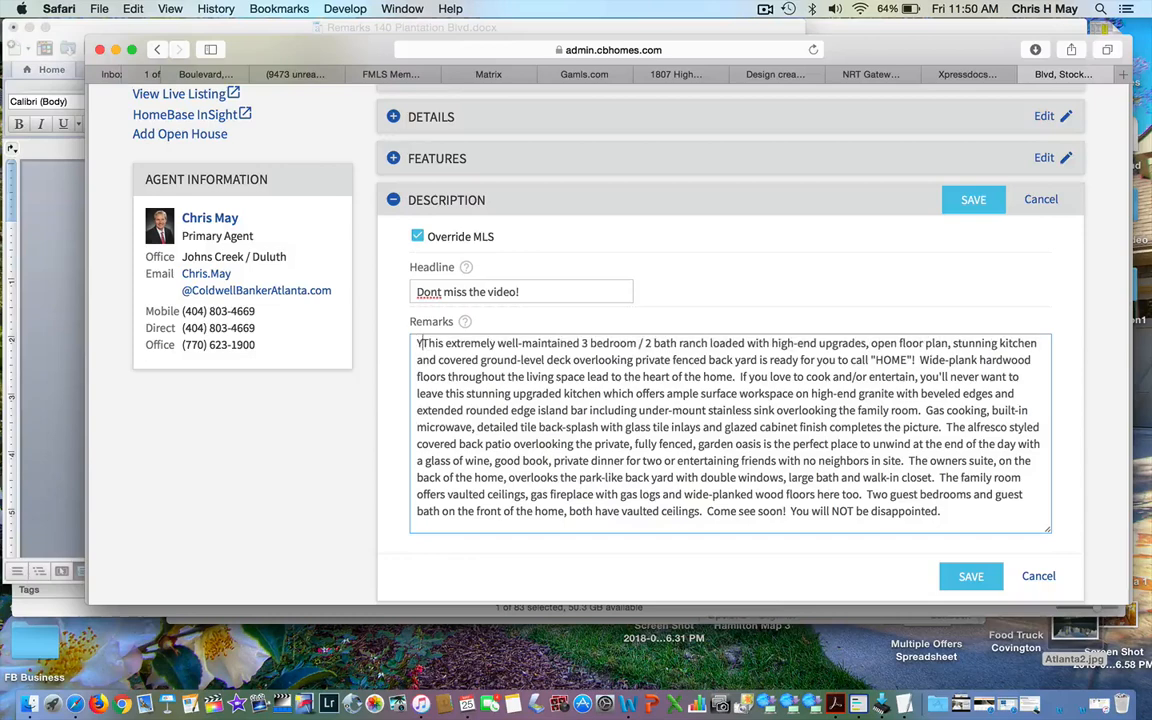
pyautogui.write('YouTube v')
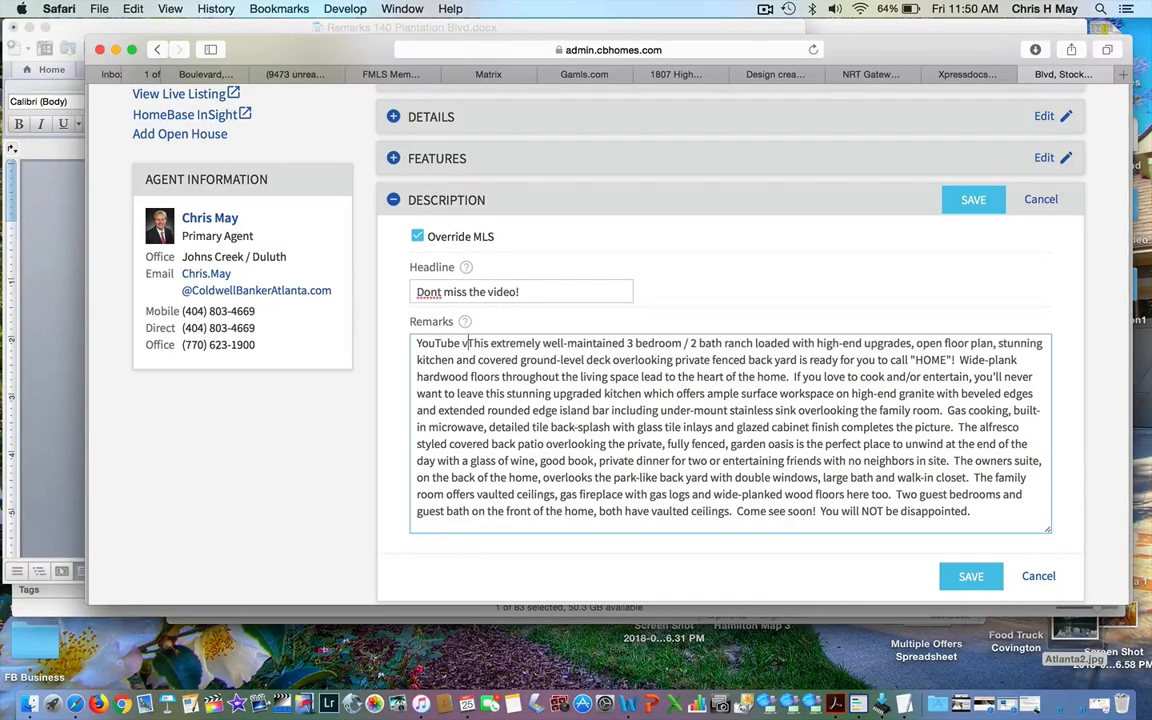
pyautogui.write('ideo ')
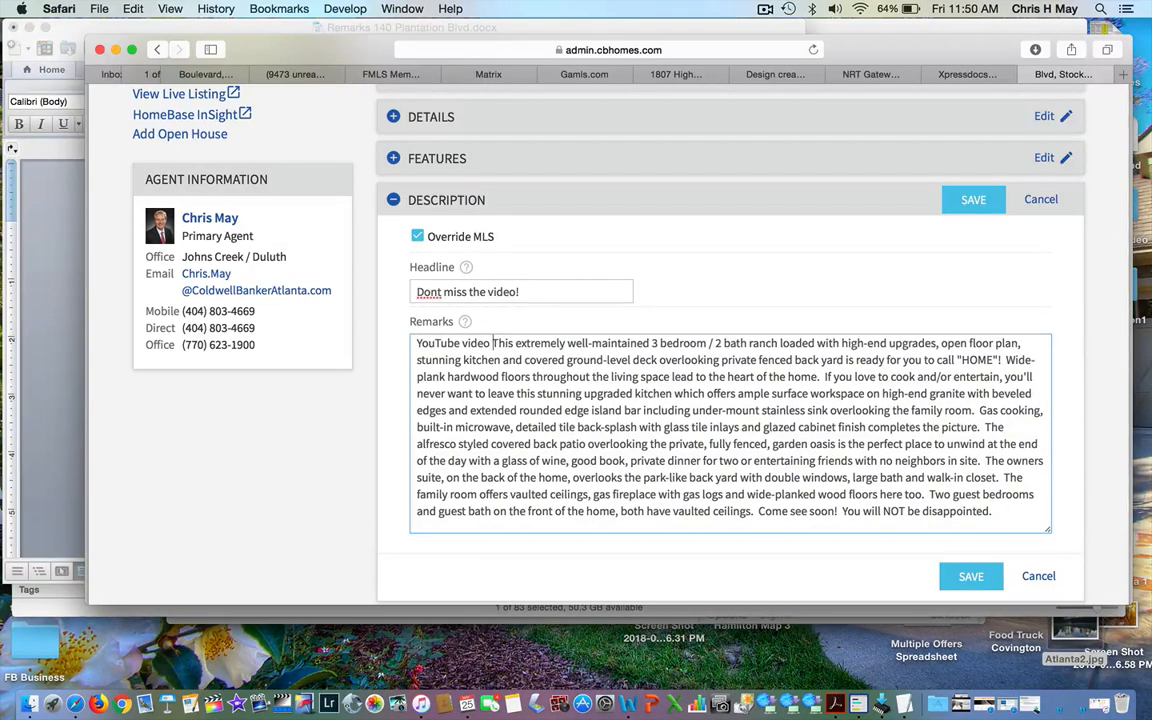
pyautogui.write('and addit')
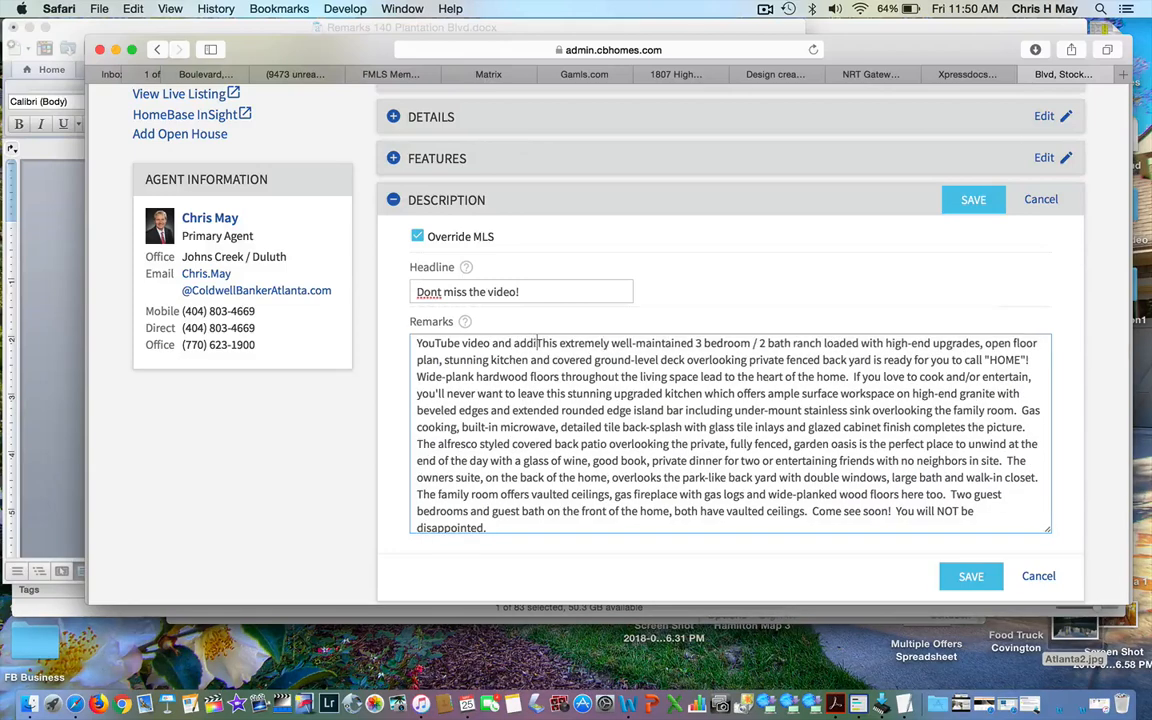
pyautogui.write('ional ')
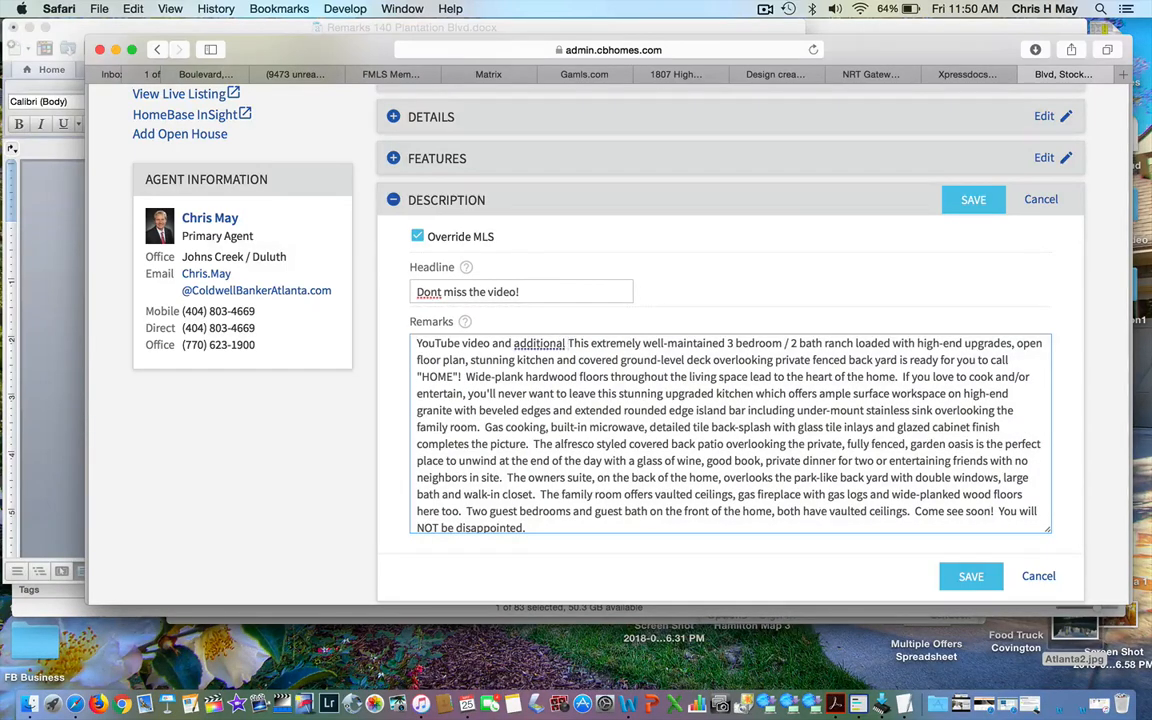
pyautogui.write('info availa')
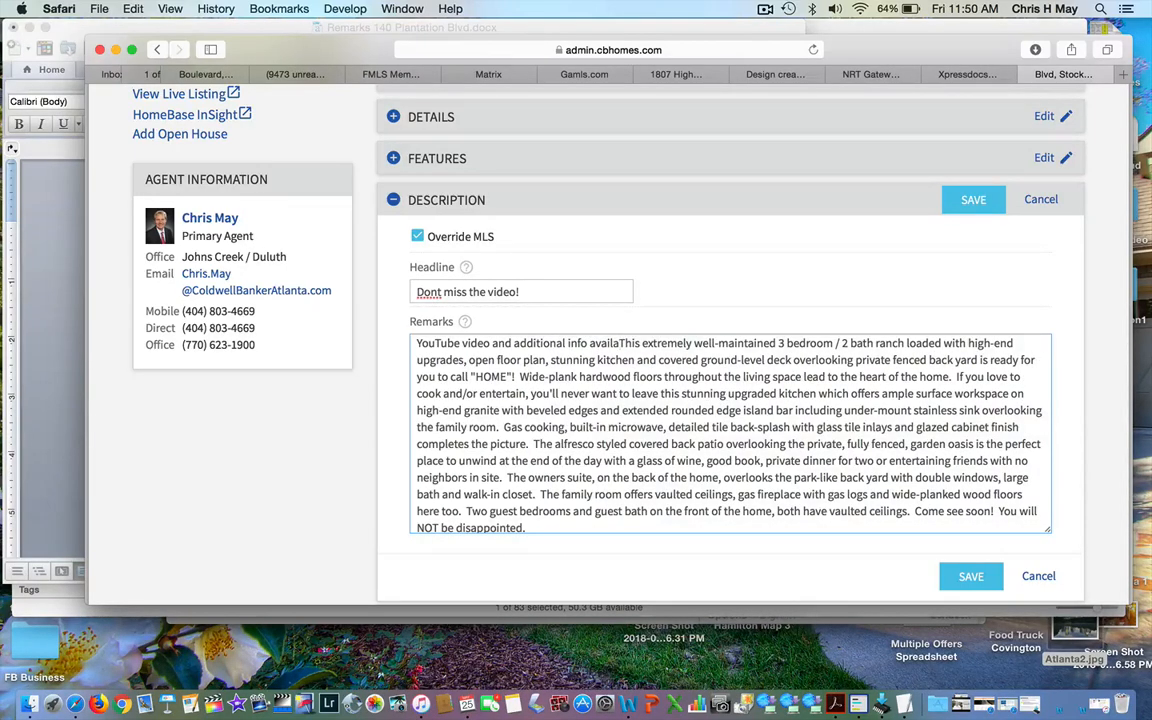
pyautogui.write('ble ')
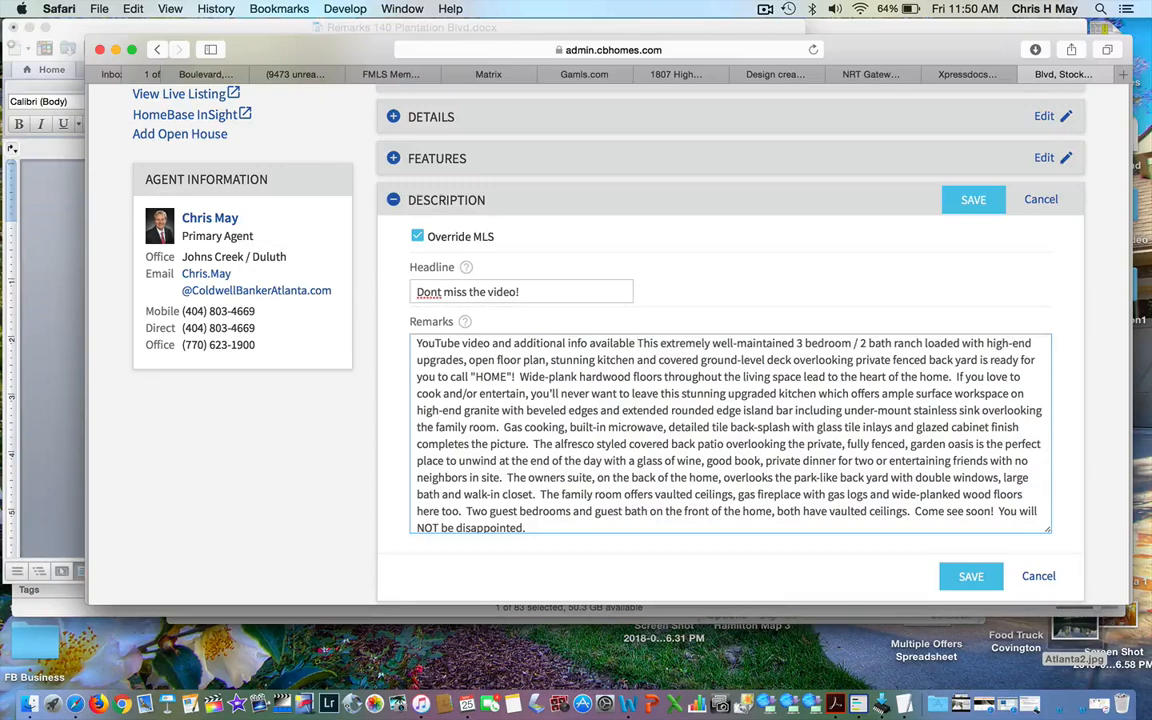
pyautogui.write('on ')
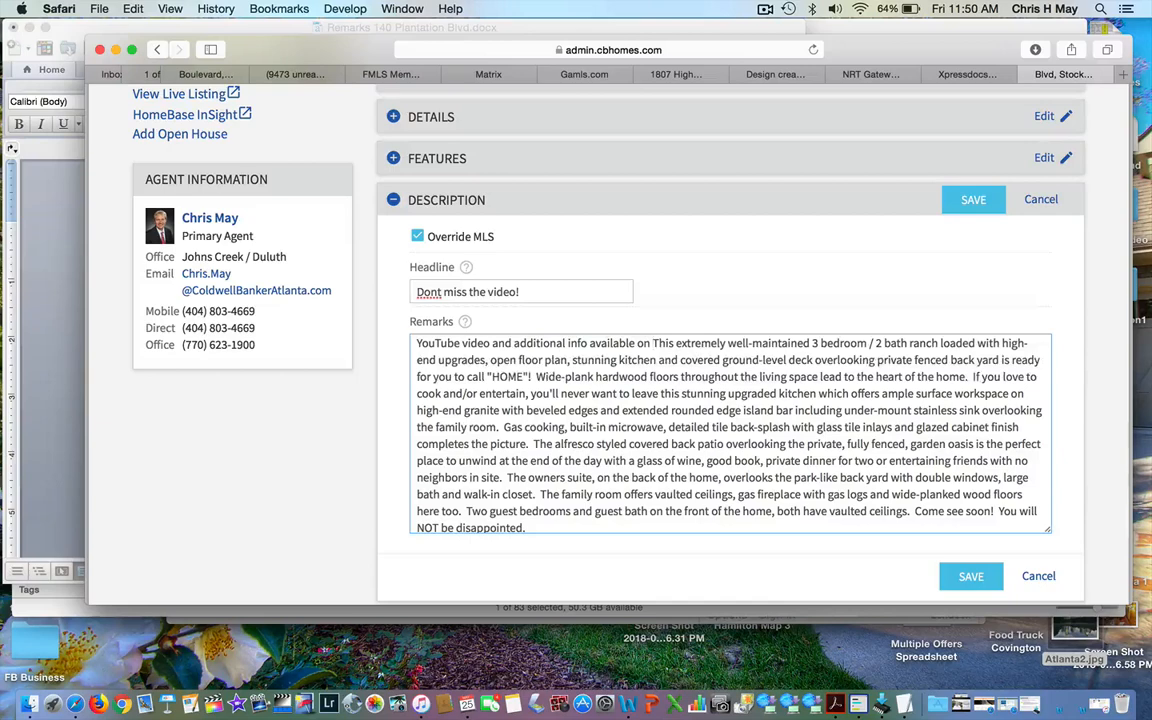
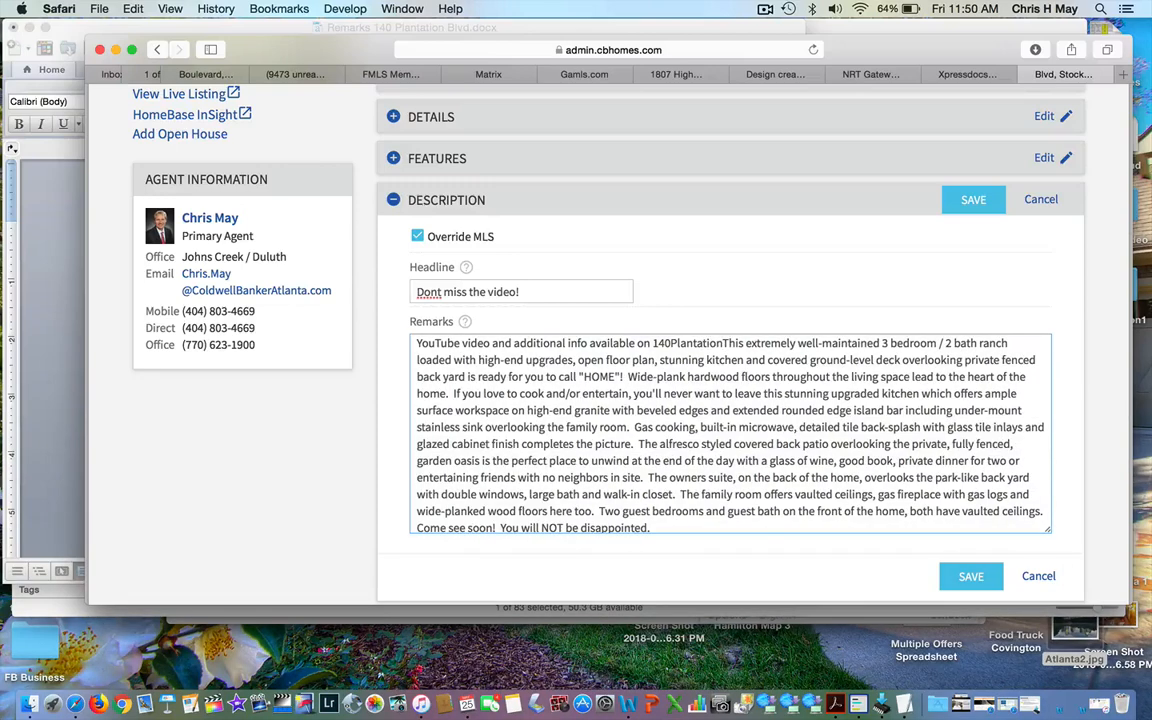
pyautogui.write(' dot')
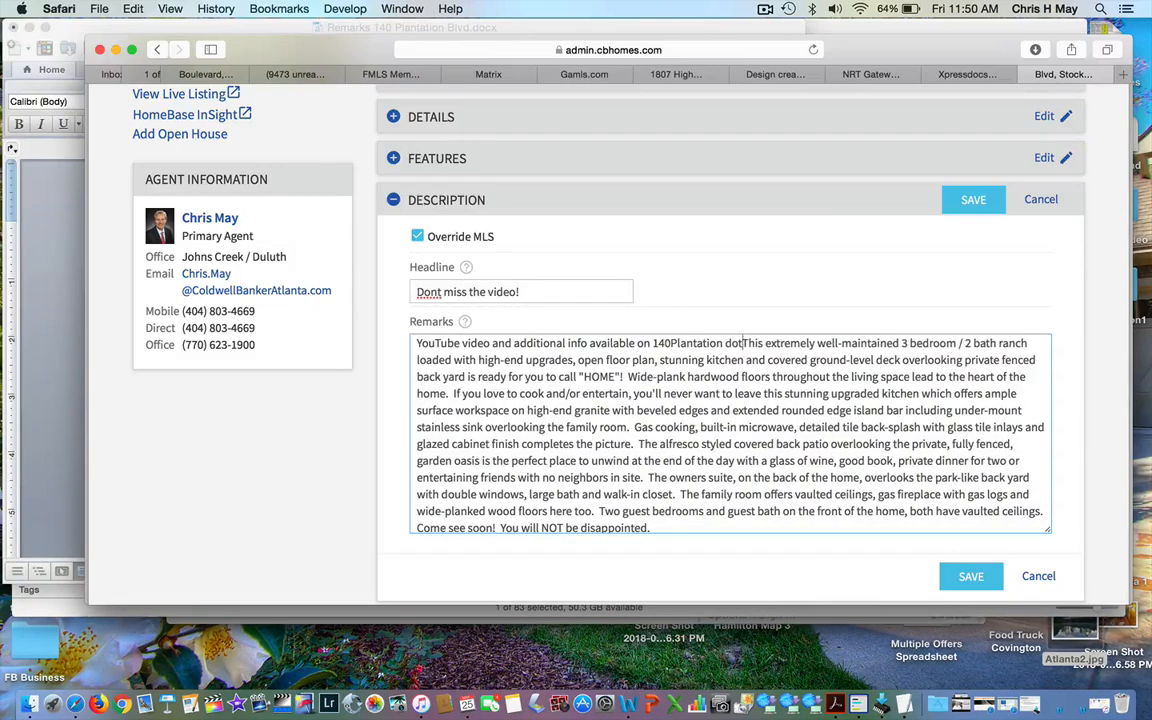
pyautogui.write(' com')
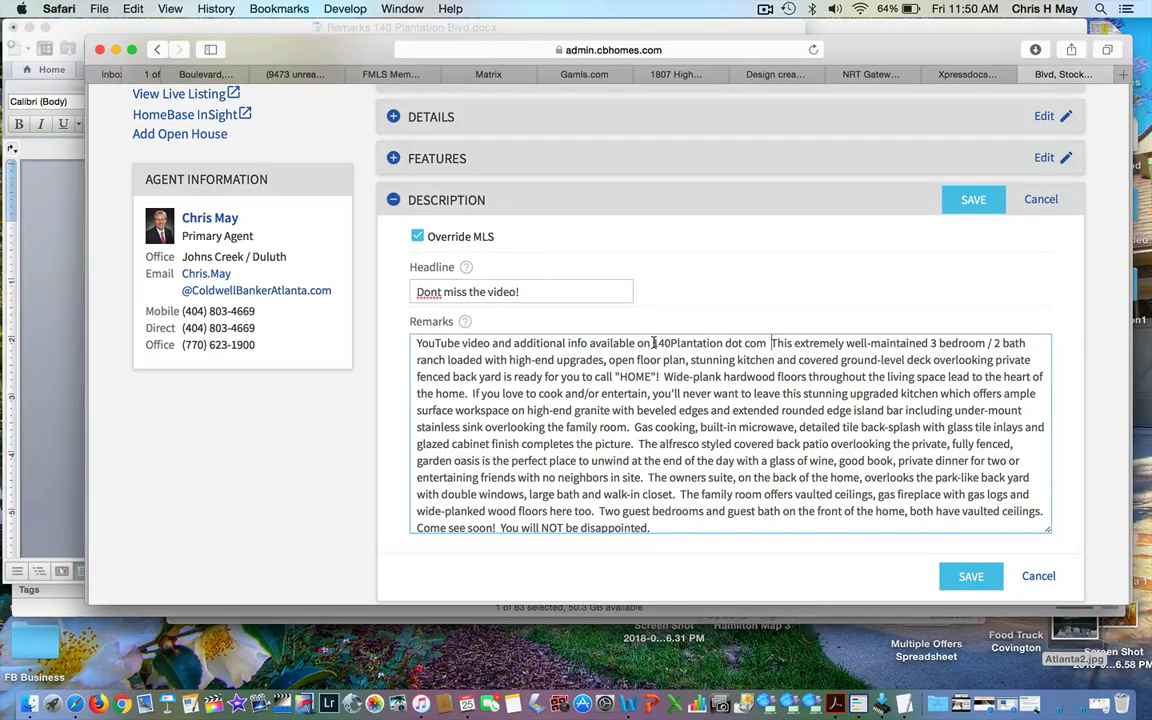
pyautogui.moveTo(652, 343); pyautogui.dragTo(768, 343)
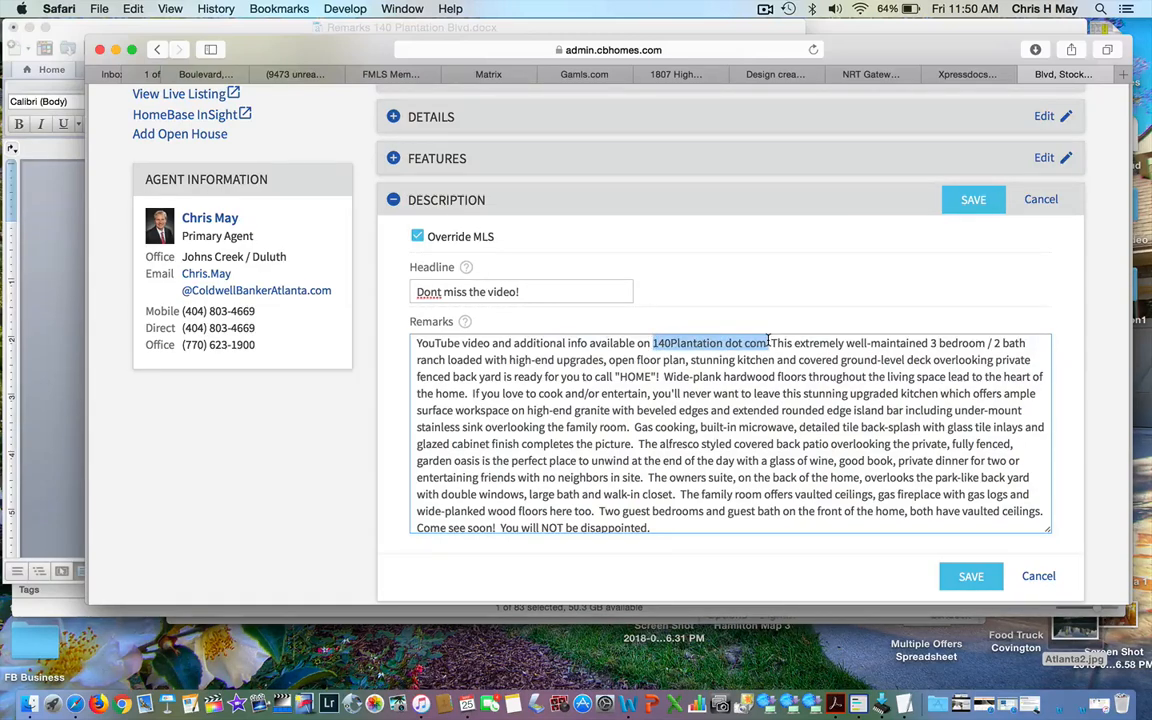
pyautogui.click(768, 343)
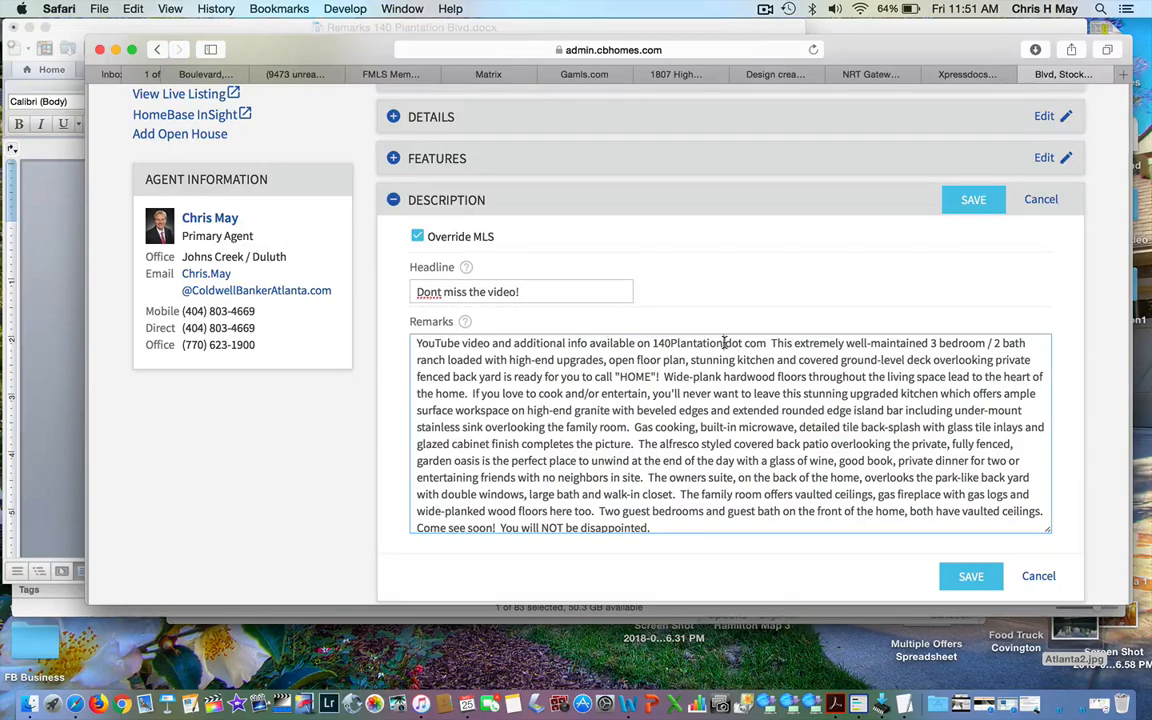
pyautogui.moveTo(724, 343); pyautogui.dragTo(766, 343)
pyautogui.click(783, 394)
pyautogui.moveTo(514, 343); pyautogui.dragTo(587, 342)
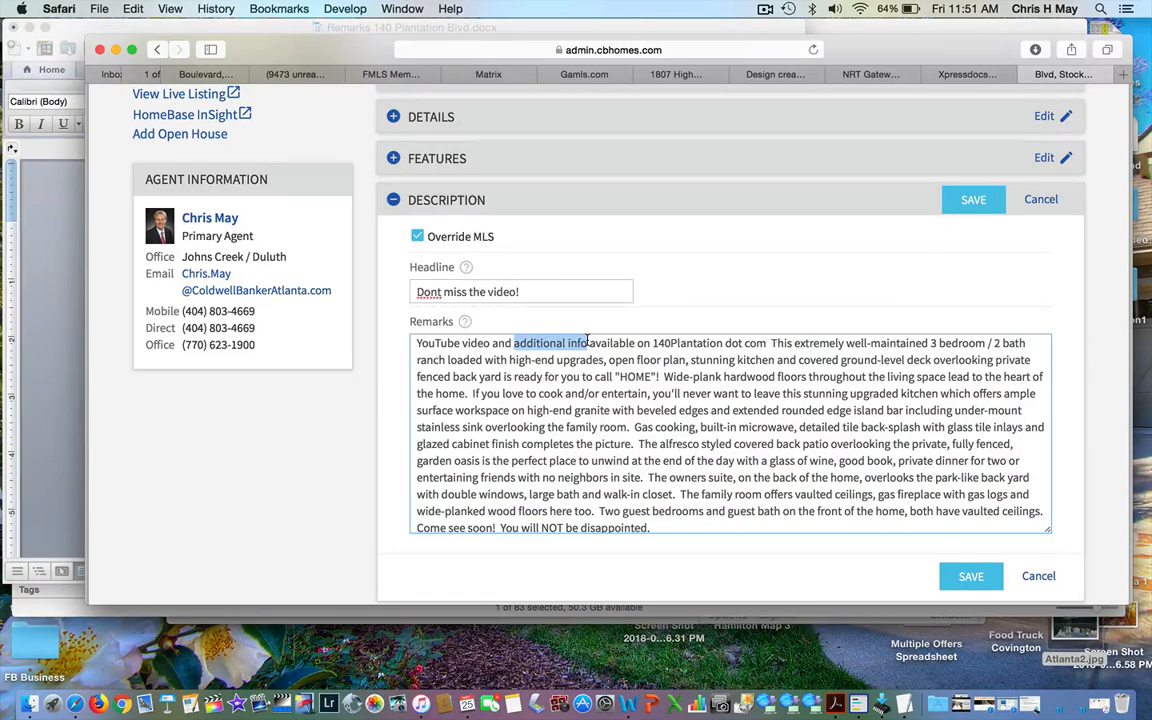
pyautogui.write('extensive')
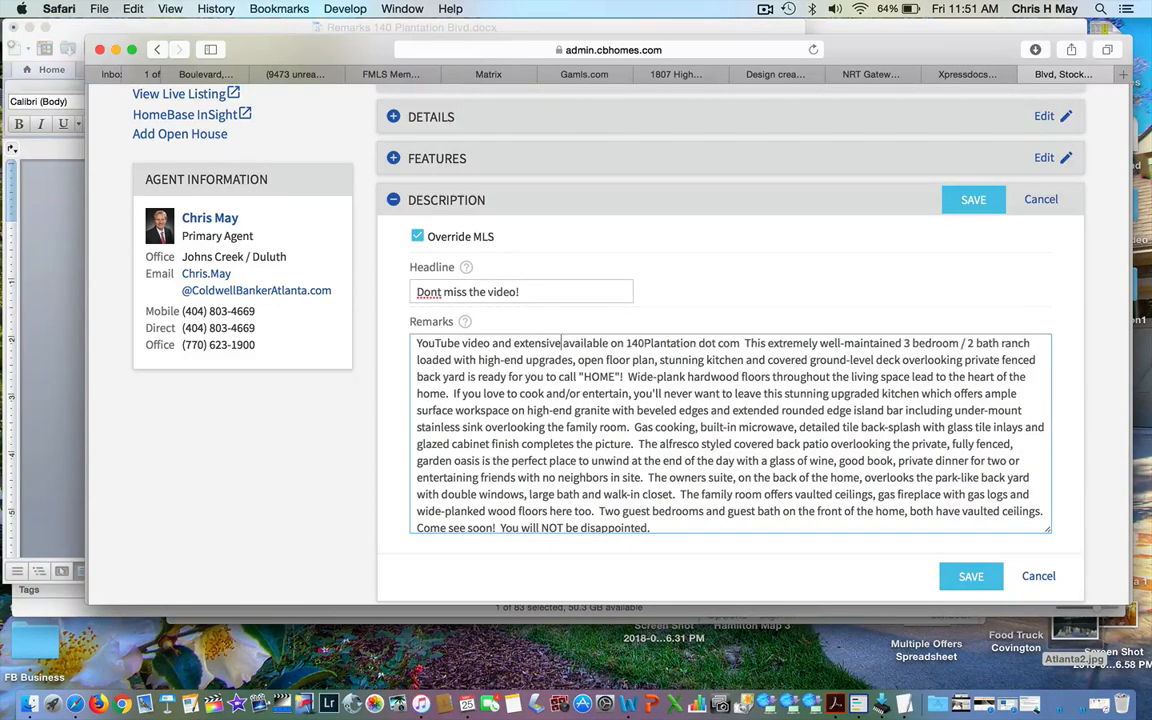
pyautogui.write(' photos')
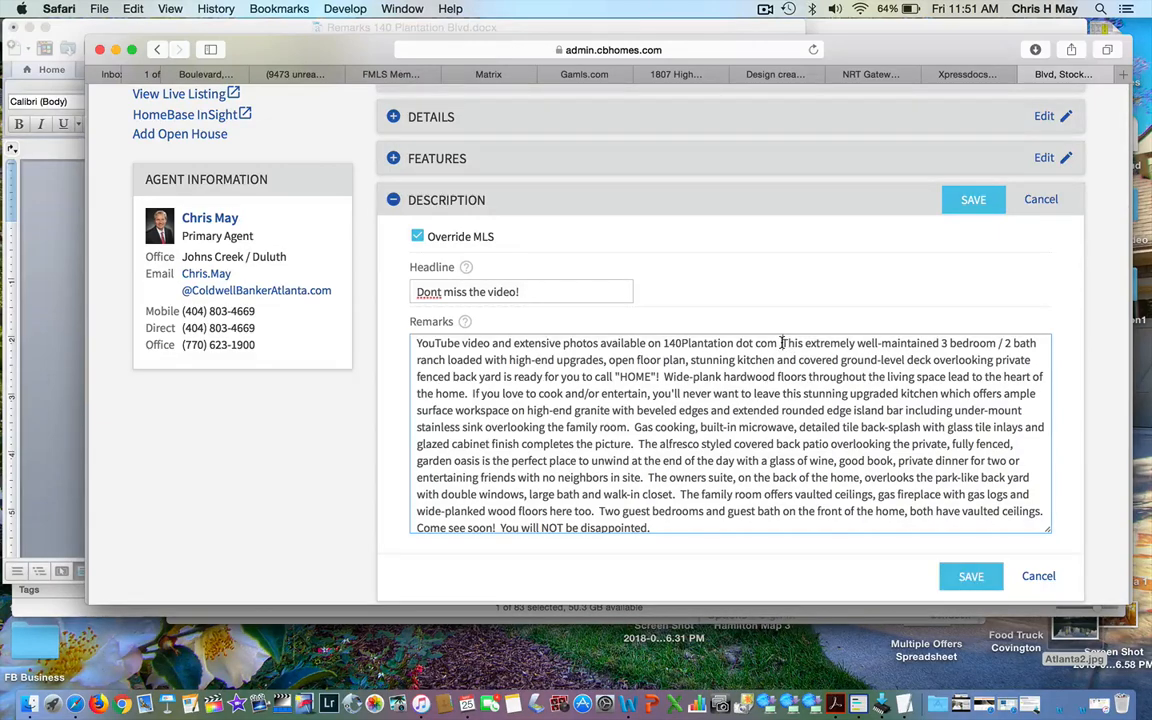
pyautogui.moveTo(783, 343); pyautogui.dragTo(415, 340)
pyautogui.press('super+c')
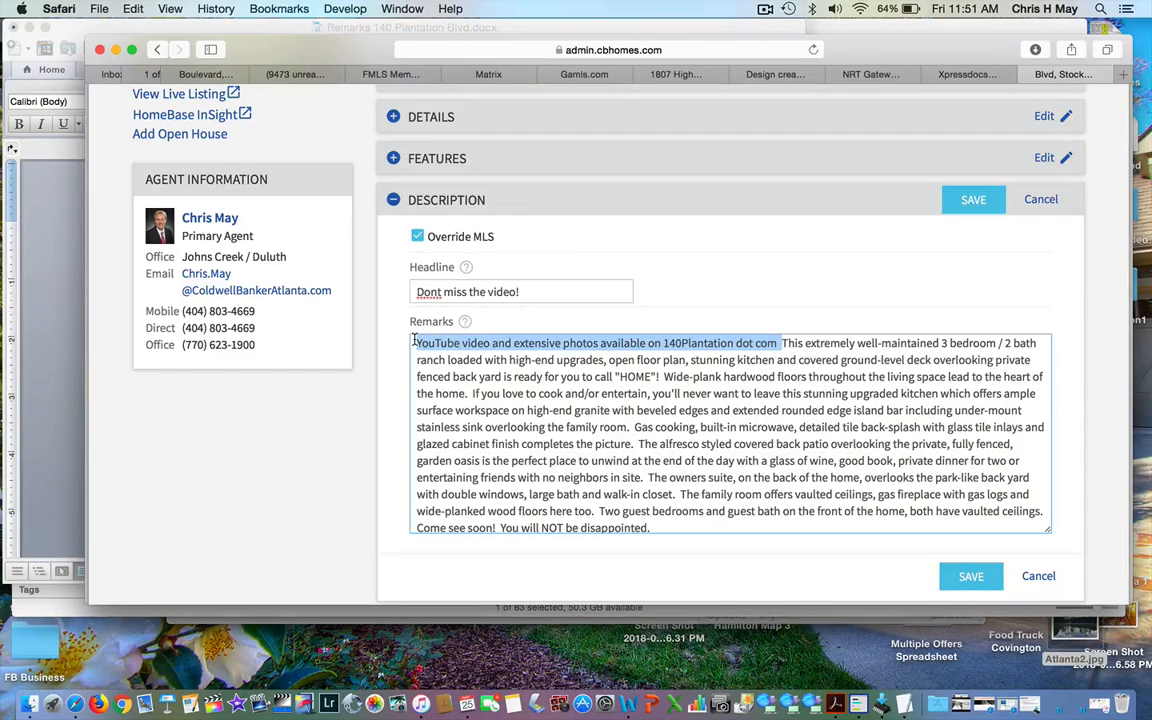
pyautogui.click(969, 576)
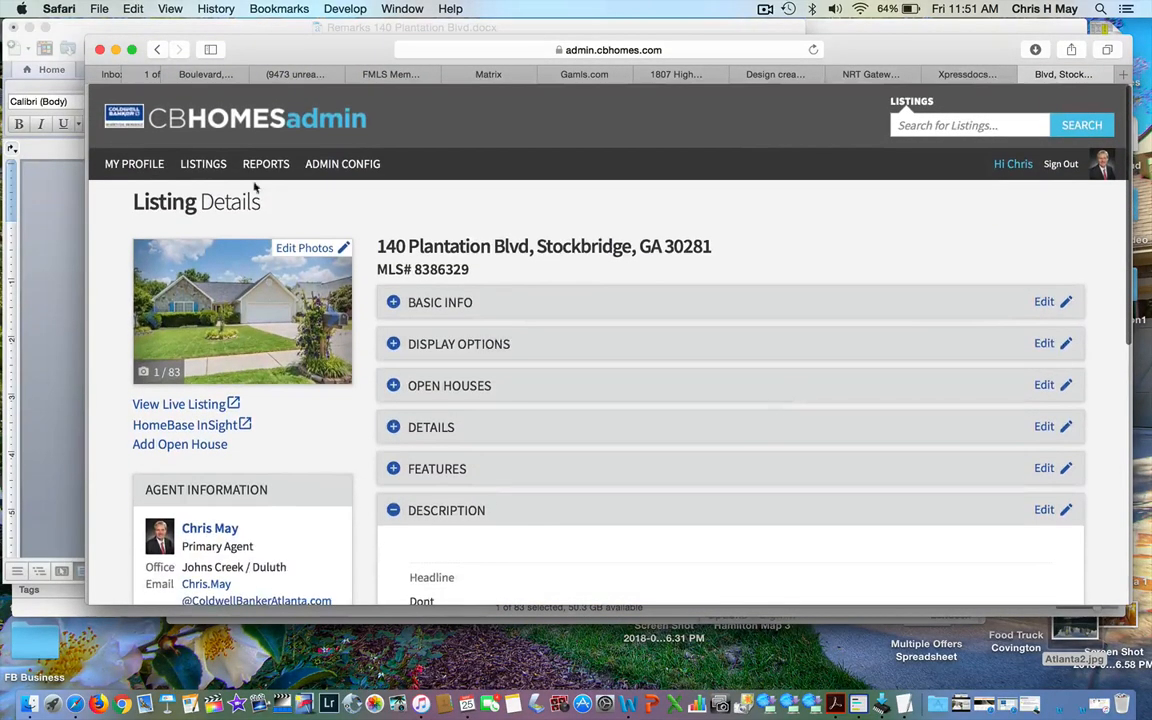
pyautogui.click(201, 167)
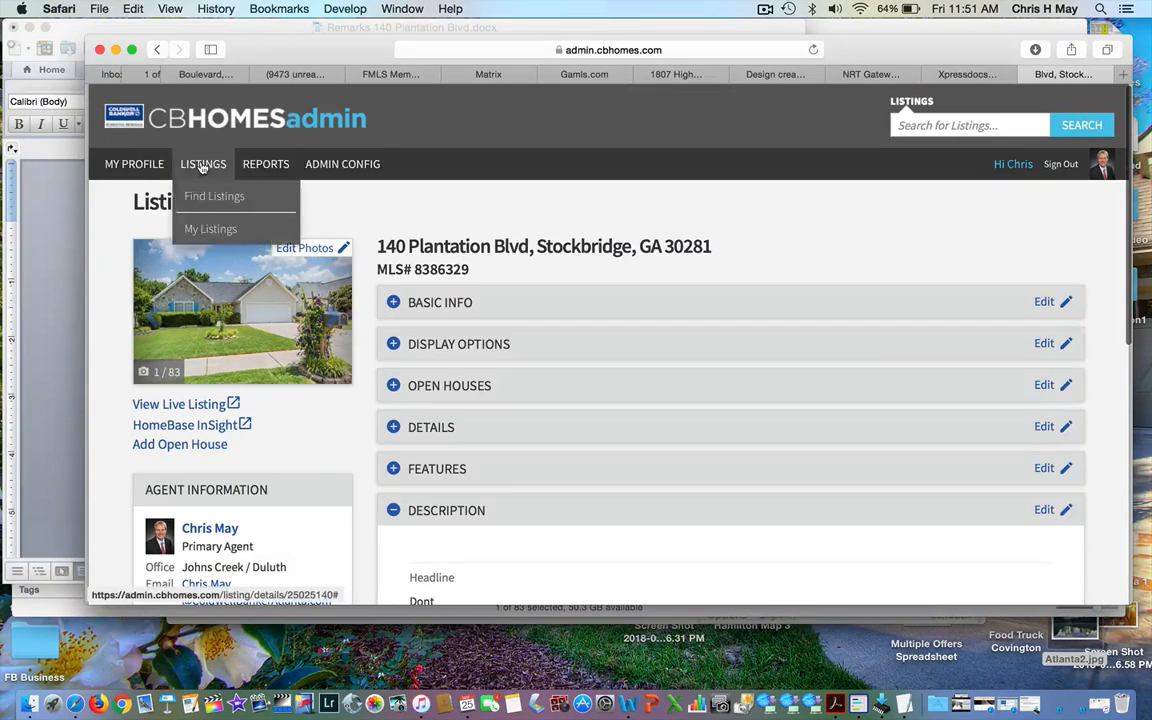
pyautogui.click(205, 229)
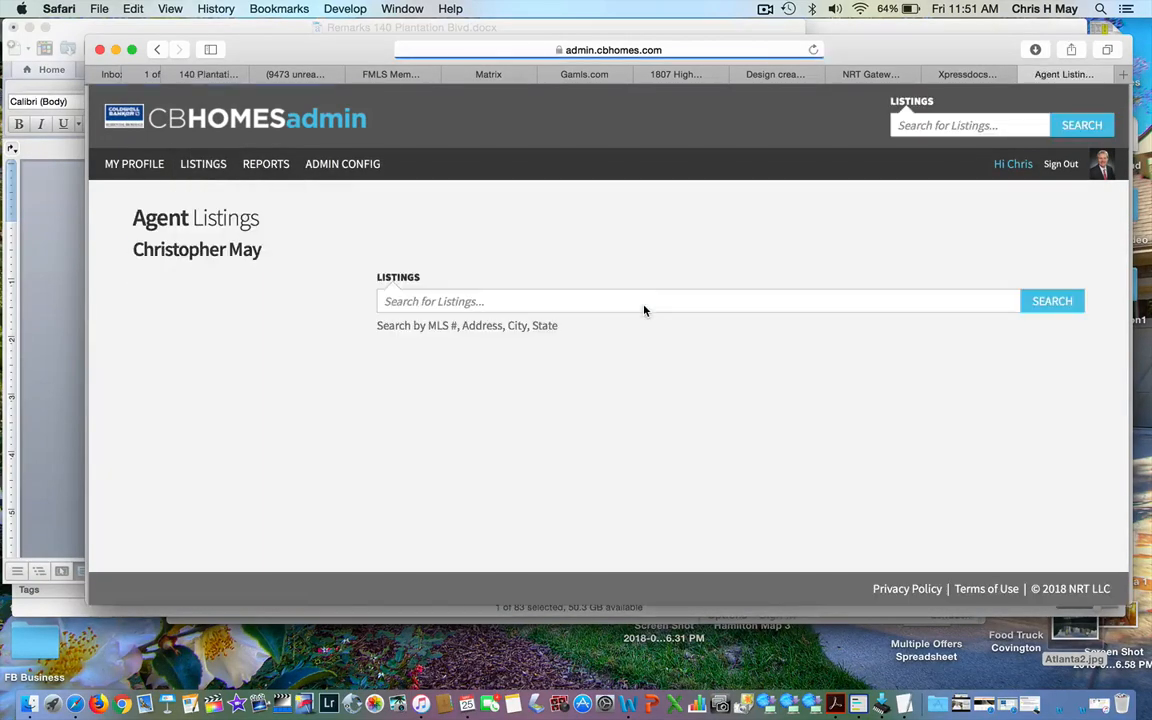
pyautogui.scroll(-3, 520, 310)
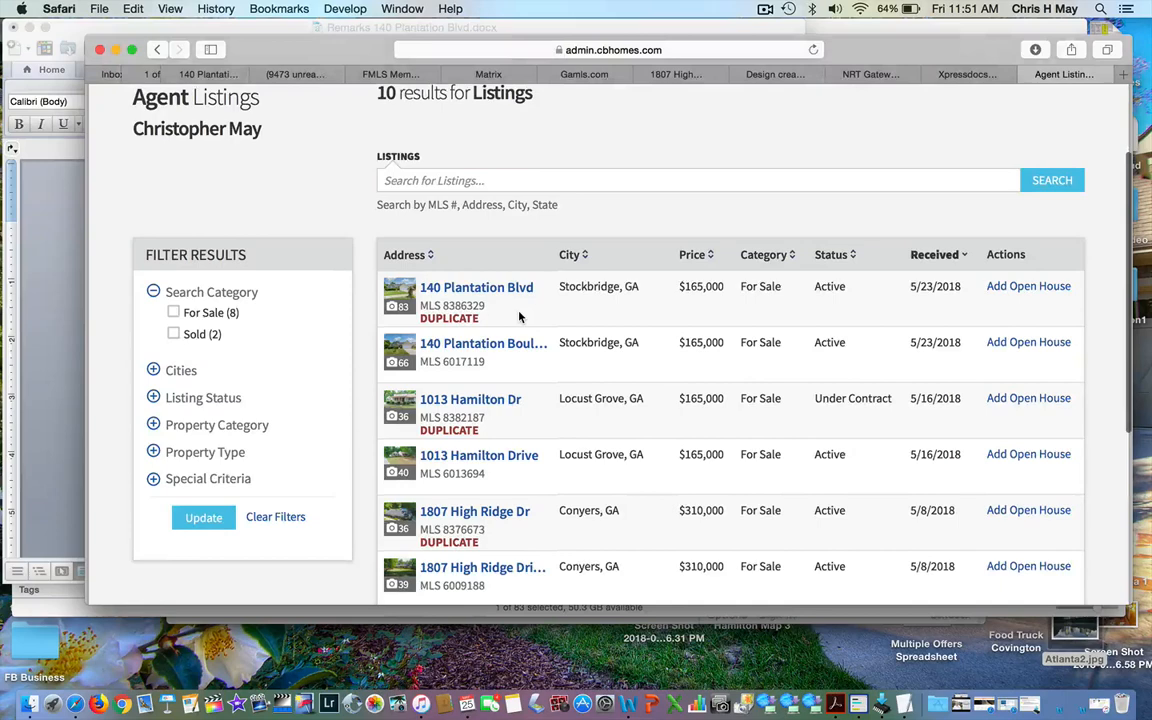
pyautogui.click(468, 345)
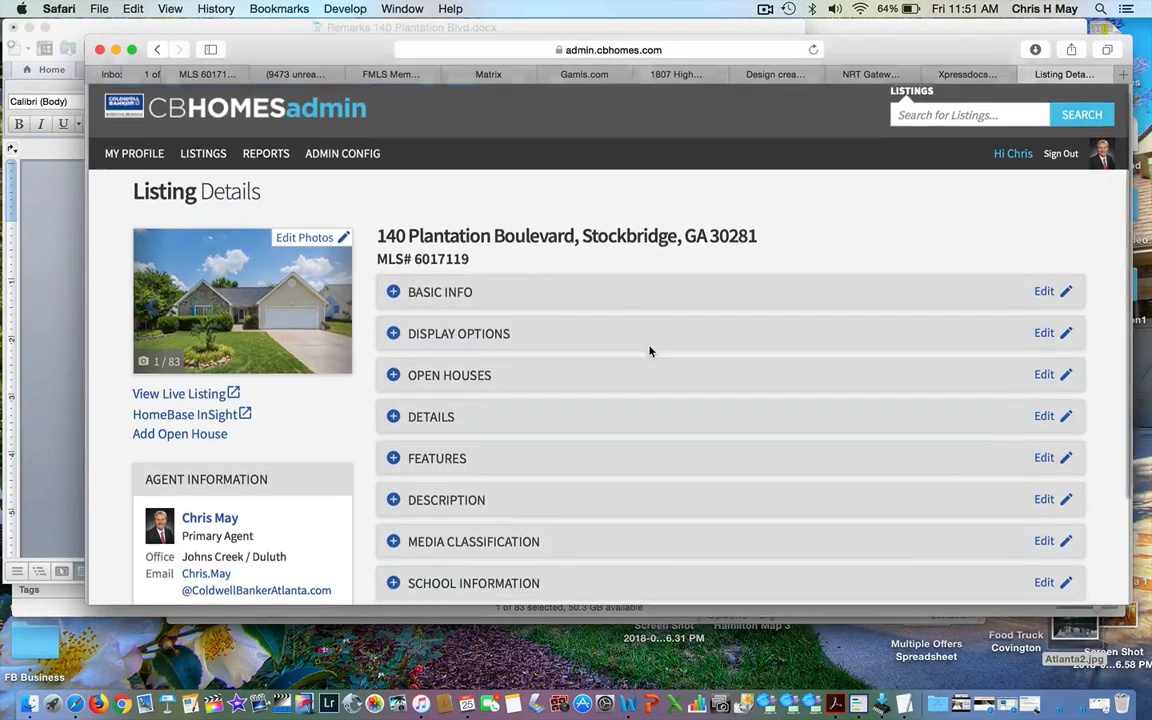
pyautogui.scroll(-3, 649, 351)
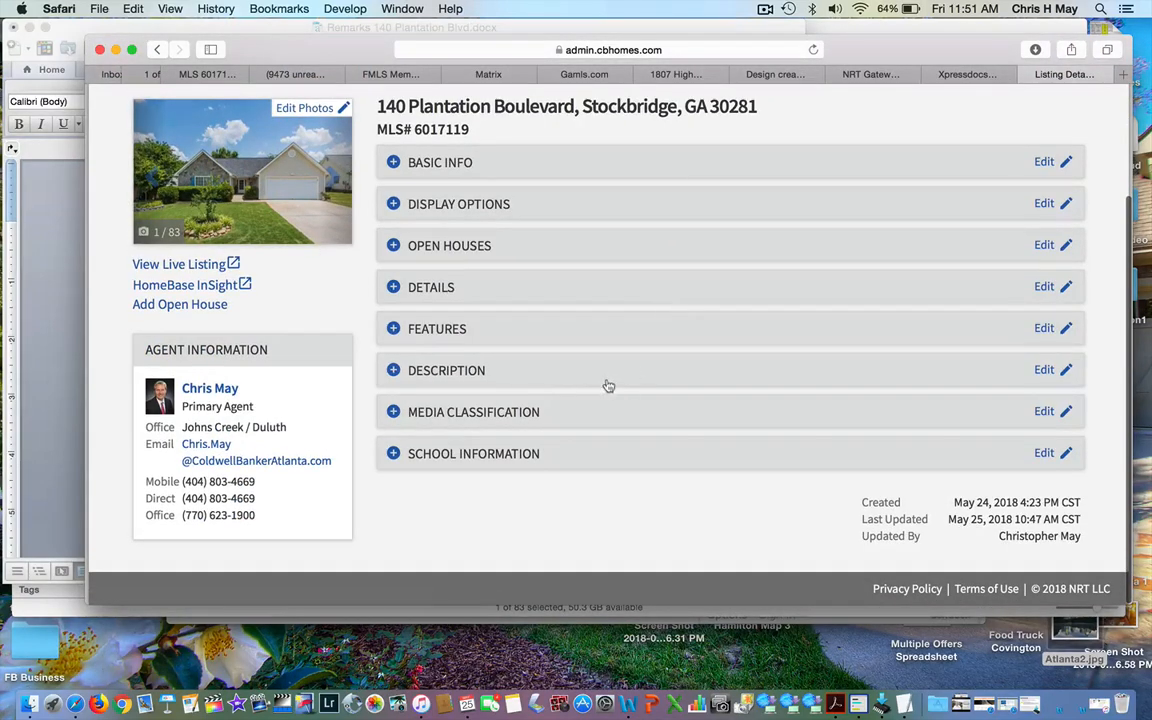
# Set the headline 'Dont miss the video!', paste the YouTube and extensive-photos note into Remarks, and save
pyautogui.click(1043, 371)
pyautogui.scroll(-5, 805, 345)
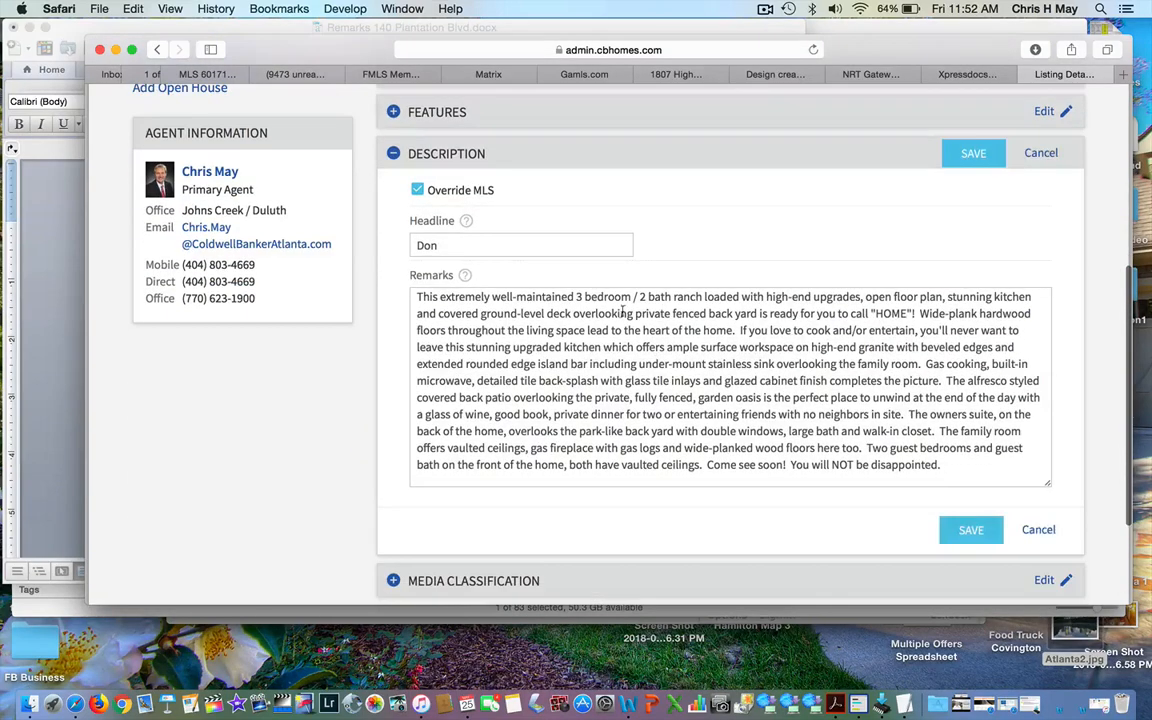
pyautogui.click(463, 241)
pyautogui.write('t')
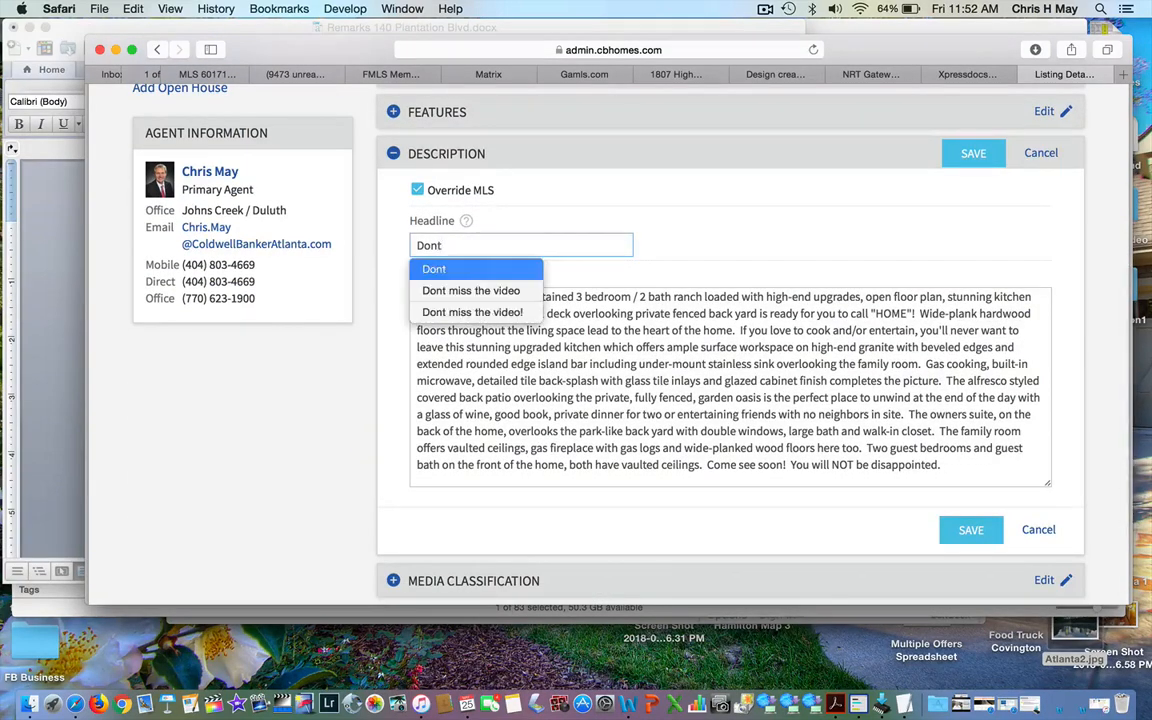
pyautogui.press('Down')
pyautogui.press('Down')
pyautogui.press('Tab')
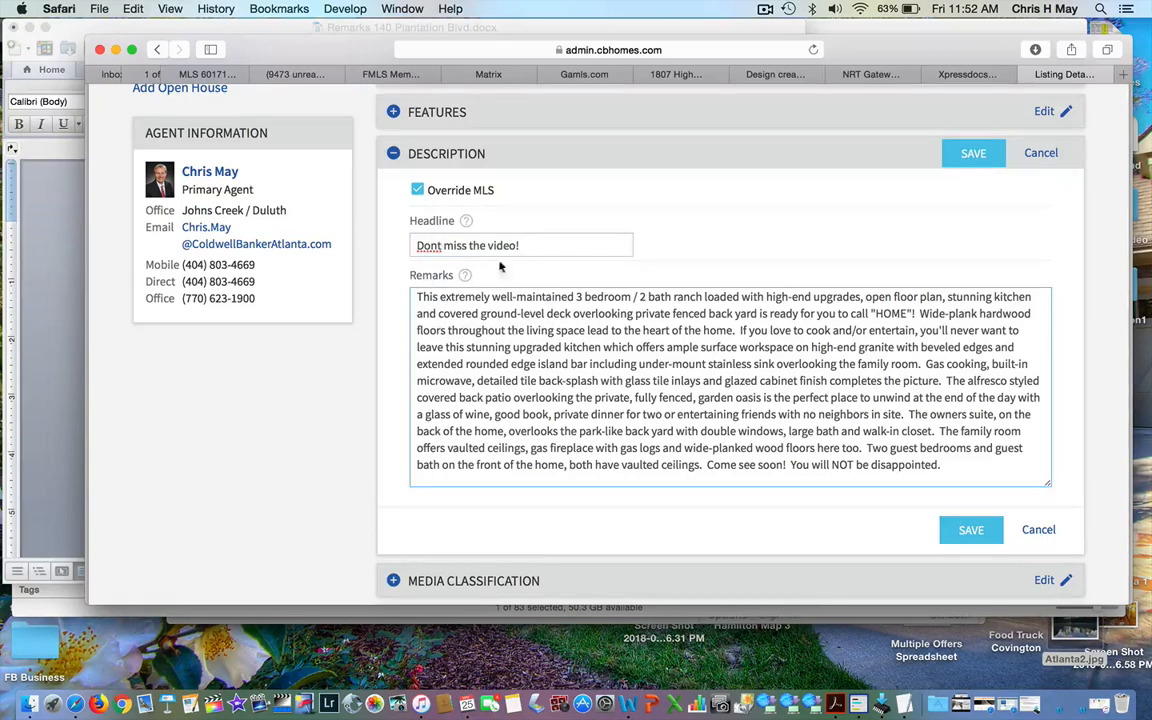
pyautogui.press('super+v')
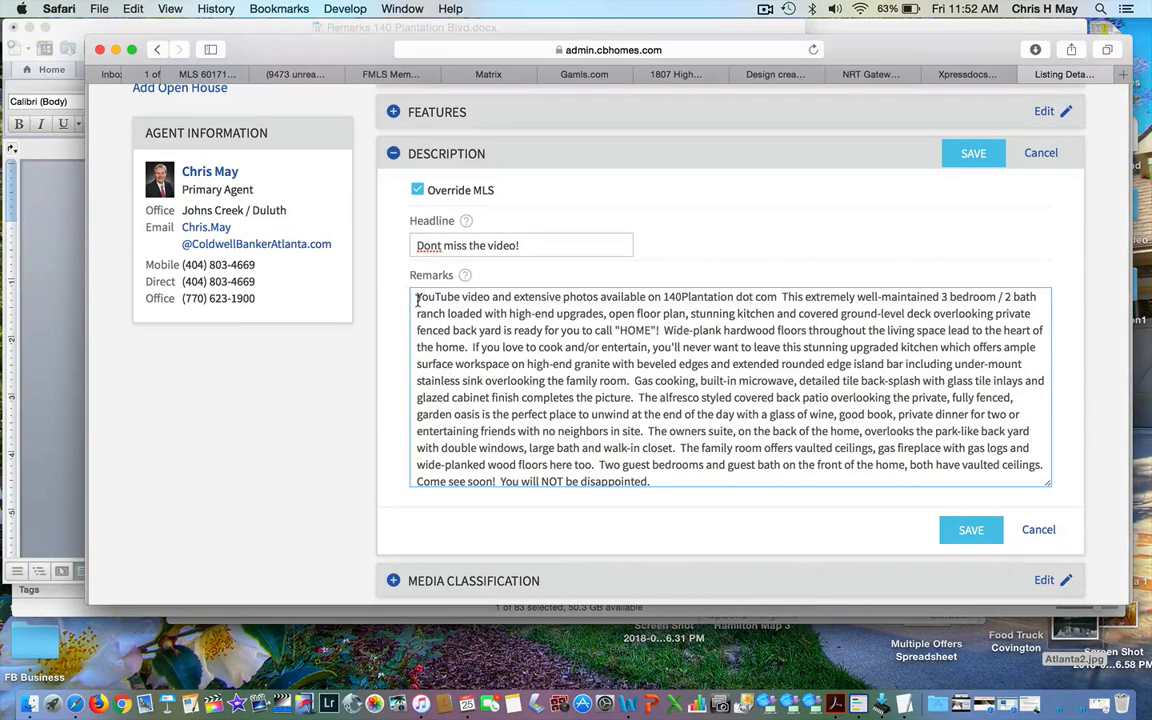
pyautogui.moveTo(414, 298); pyautogui.dragTo(789, 300)
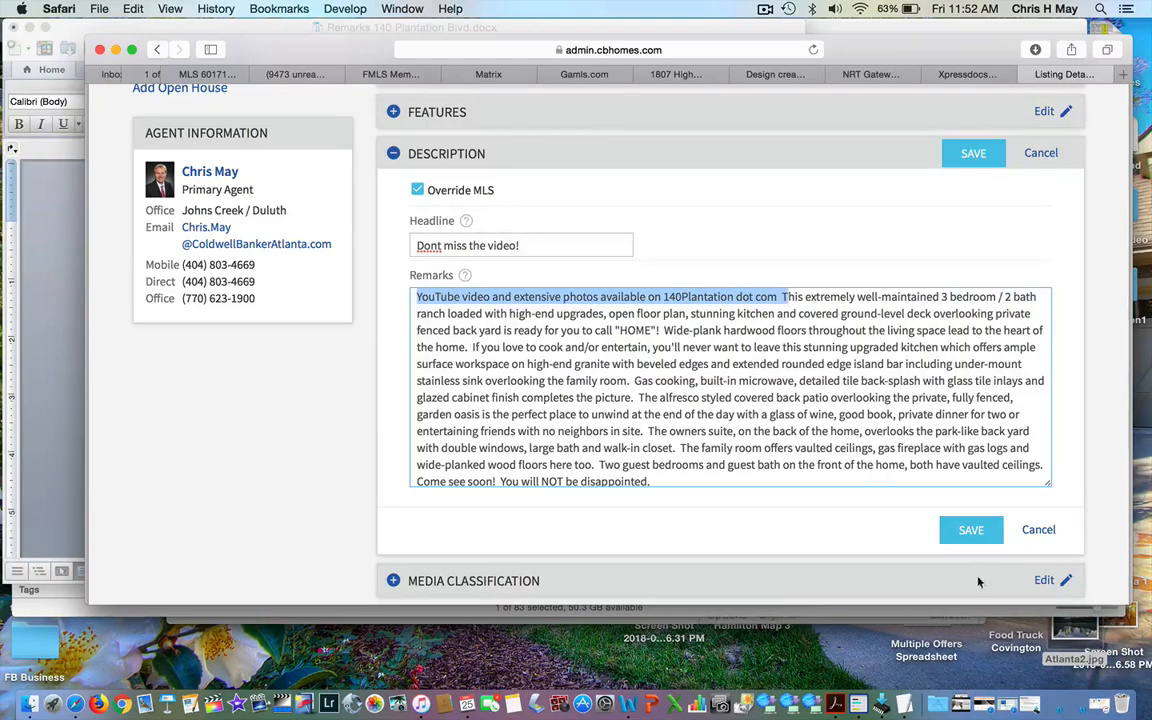
pyautogui.click(967, 527)
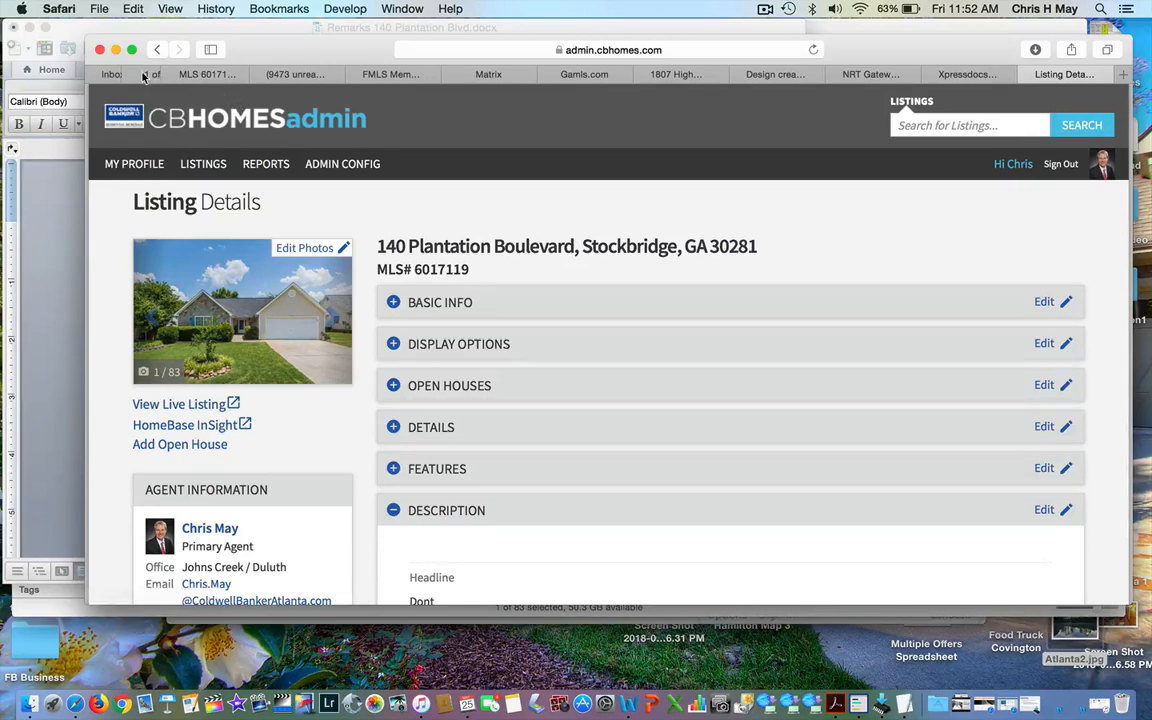
# Return to the YouTube upload page and select the video's short link
pyautogui.click(230, 74)
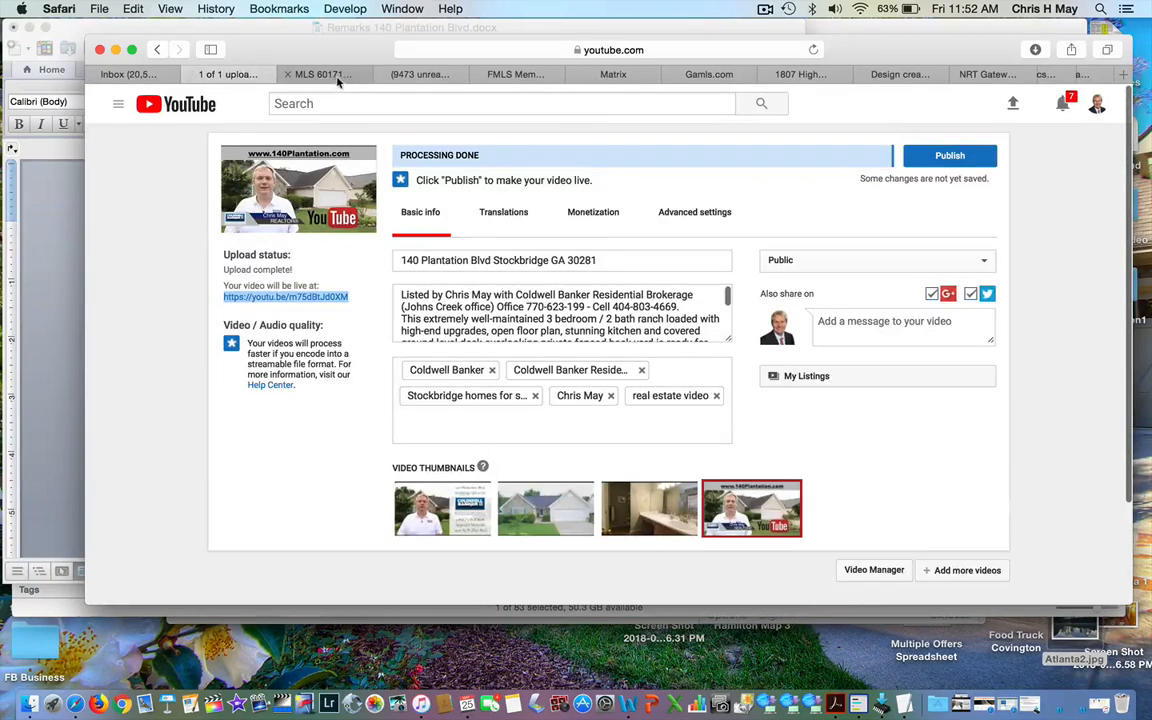
pyautogui.click(322, 74)
pyautogui.click(228, 74)
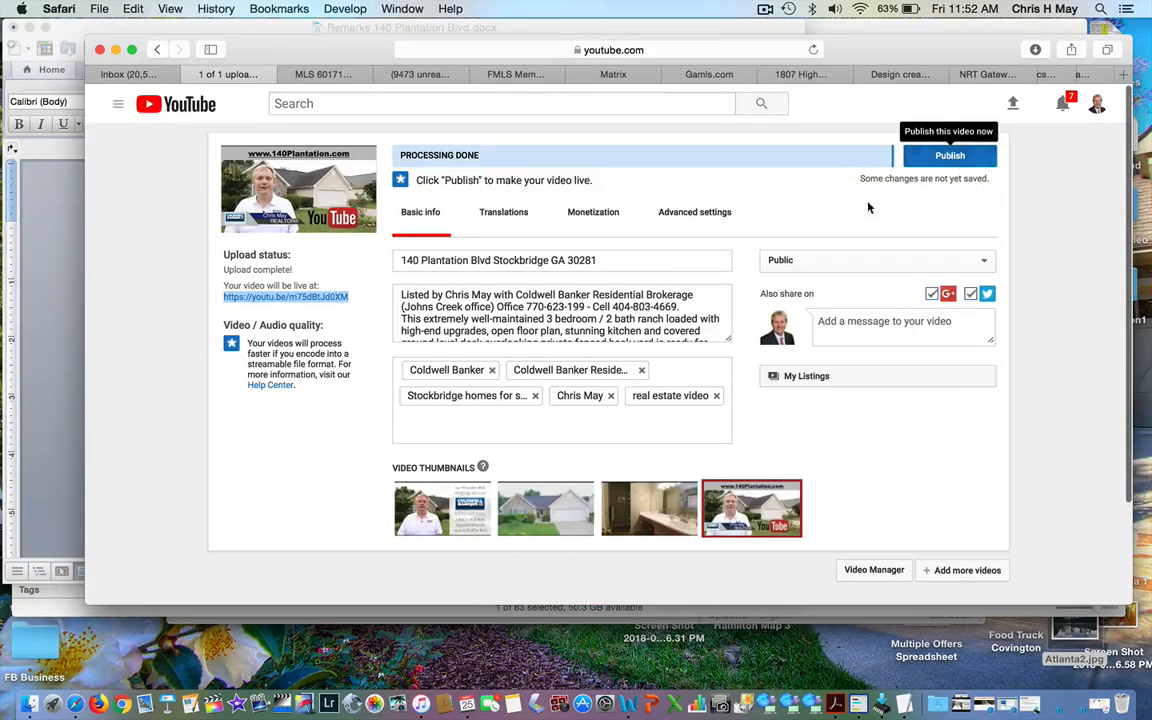
pyautogui.click(363, 339)
pyautogui.moveTo(352, 299); pyautogui.dragTo(221, 297)
pyautogui.click(367, 329)
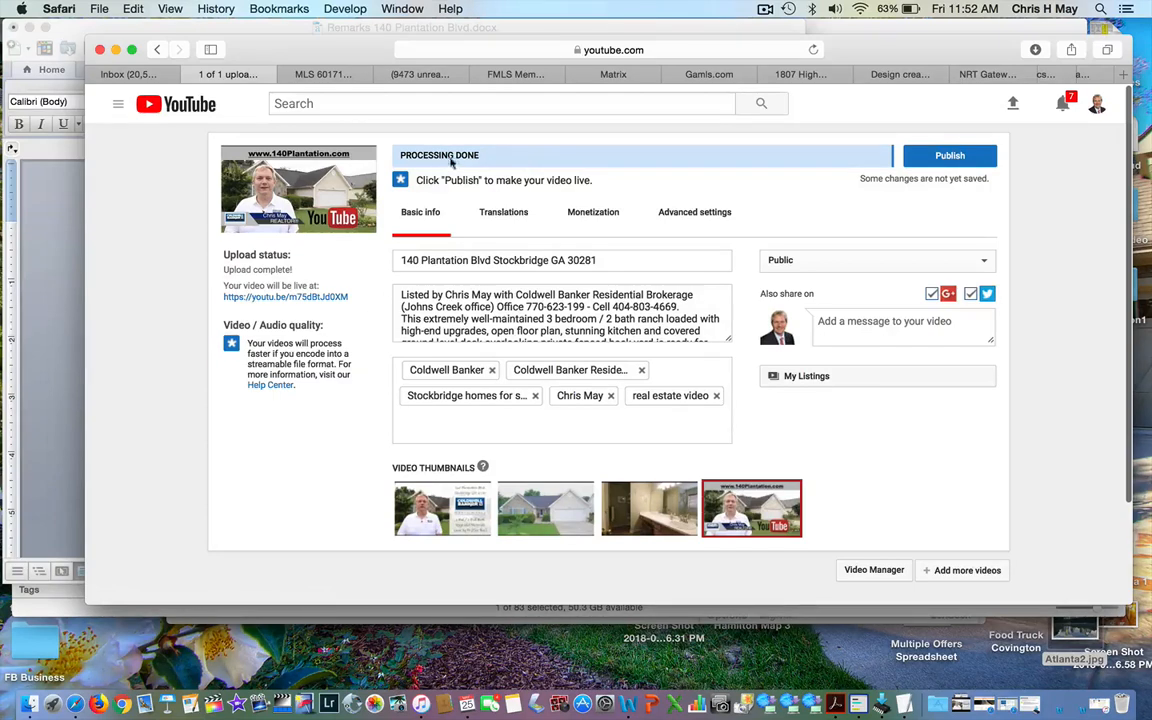
pyautogui.click(950, 157)
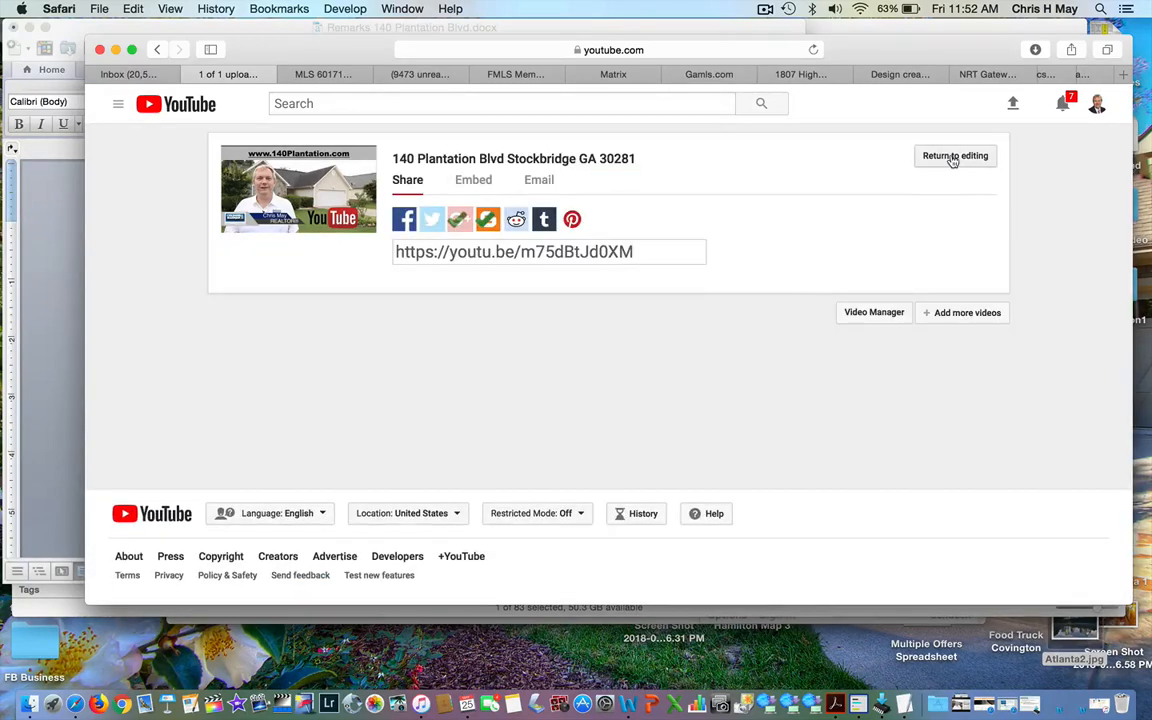
pyautogui.click(652, 251)
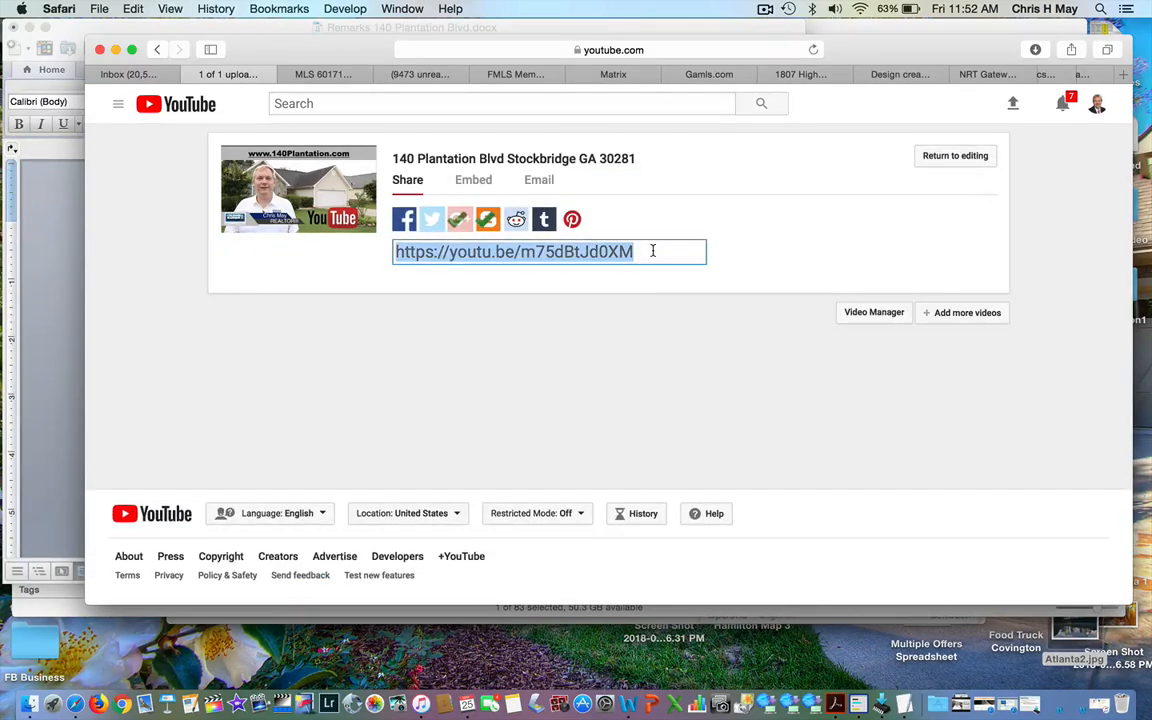
pyautogui.click(648, 289)
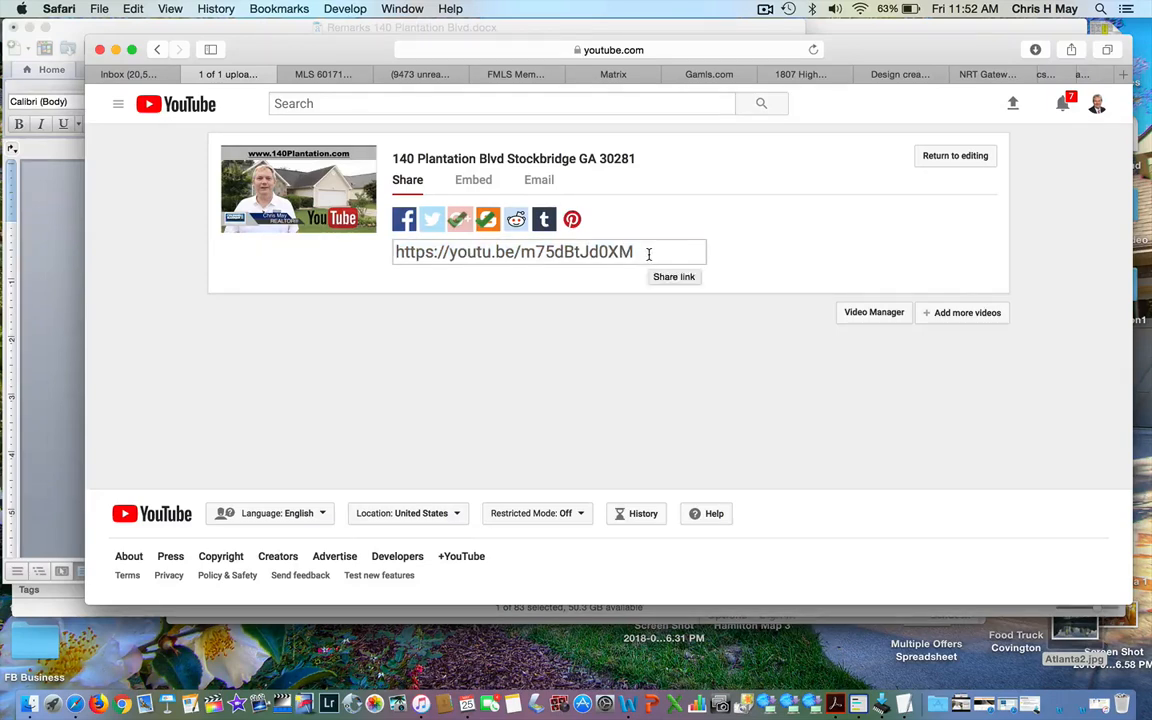
pyautogui.click(336, 76)
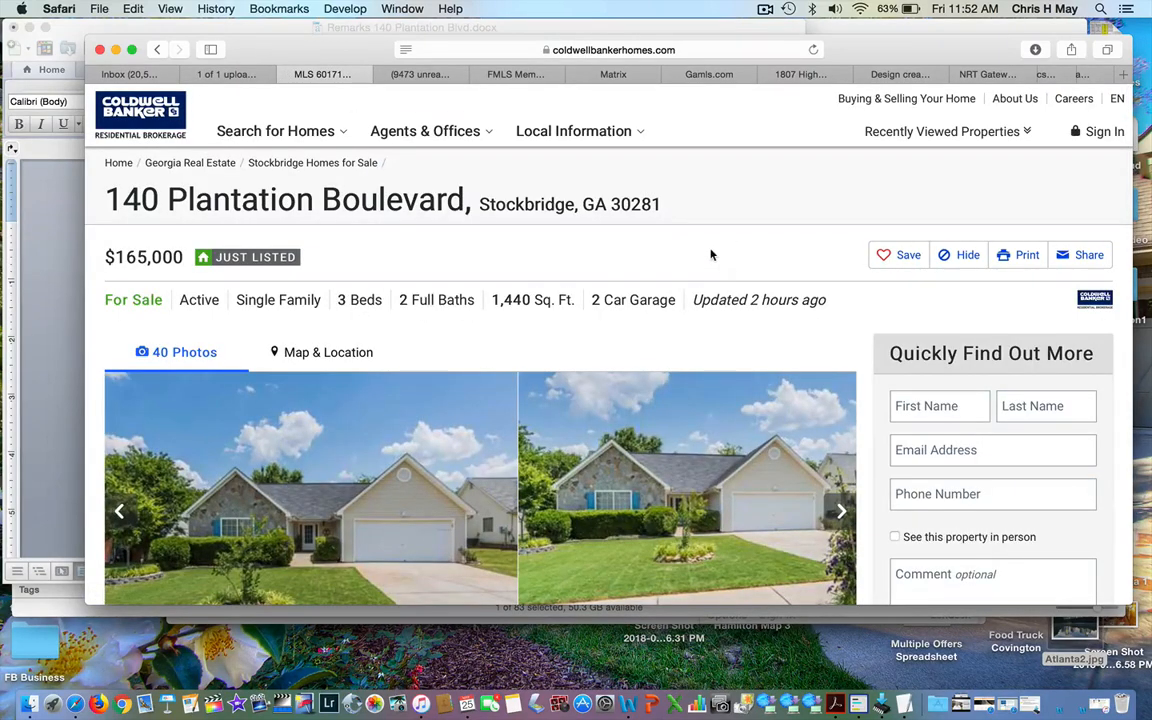
# Reveal the listing page's full web address and scroll through the public listing
pyautogui.click(643, 51)
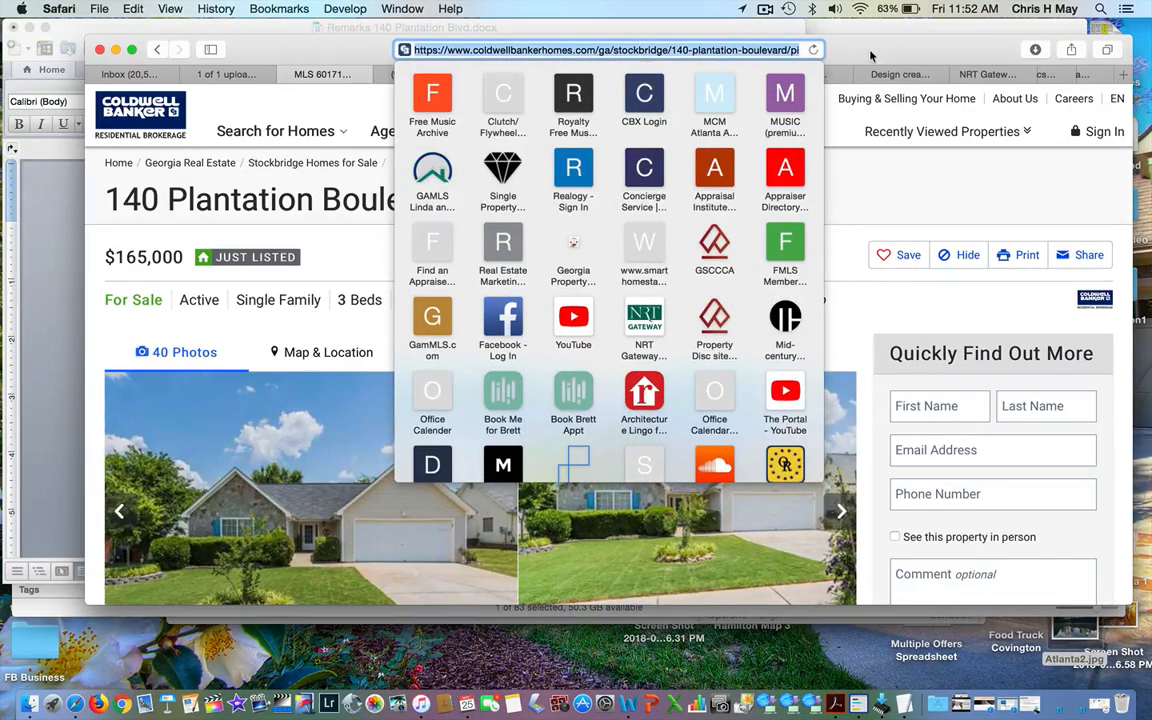
pyautogui.press('Escape')
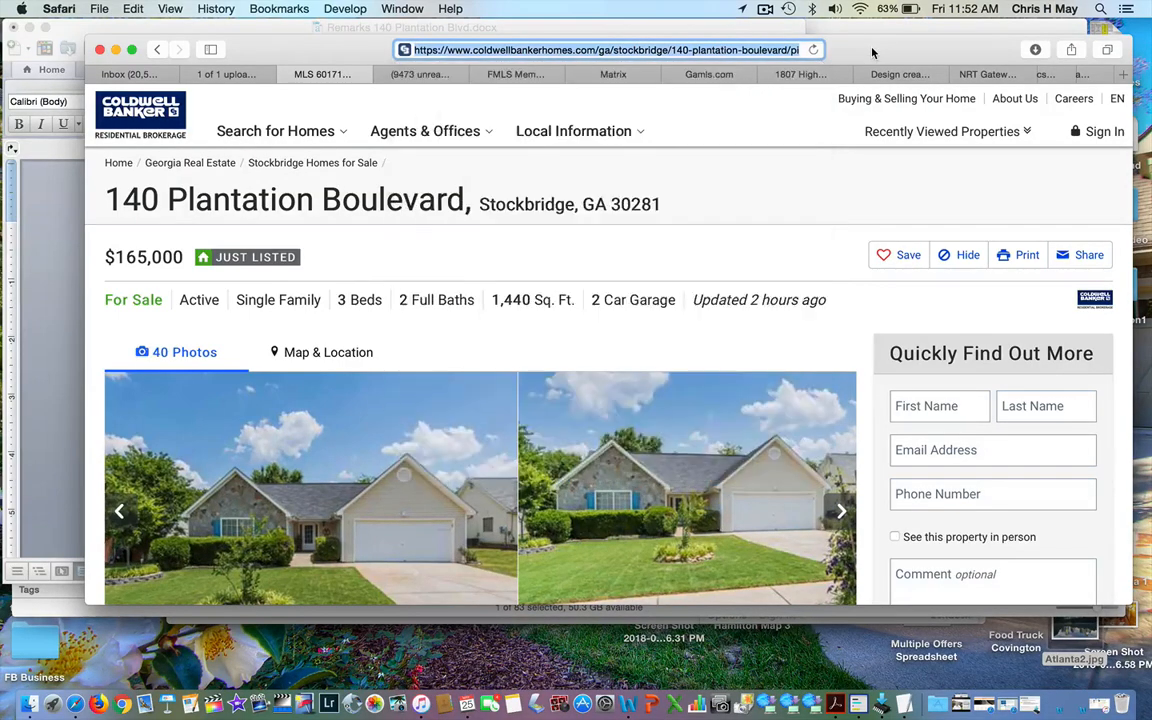
pyautogui.scroll(-3, 731, 215)
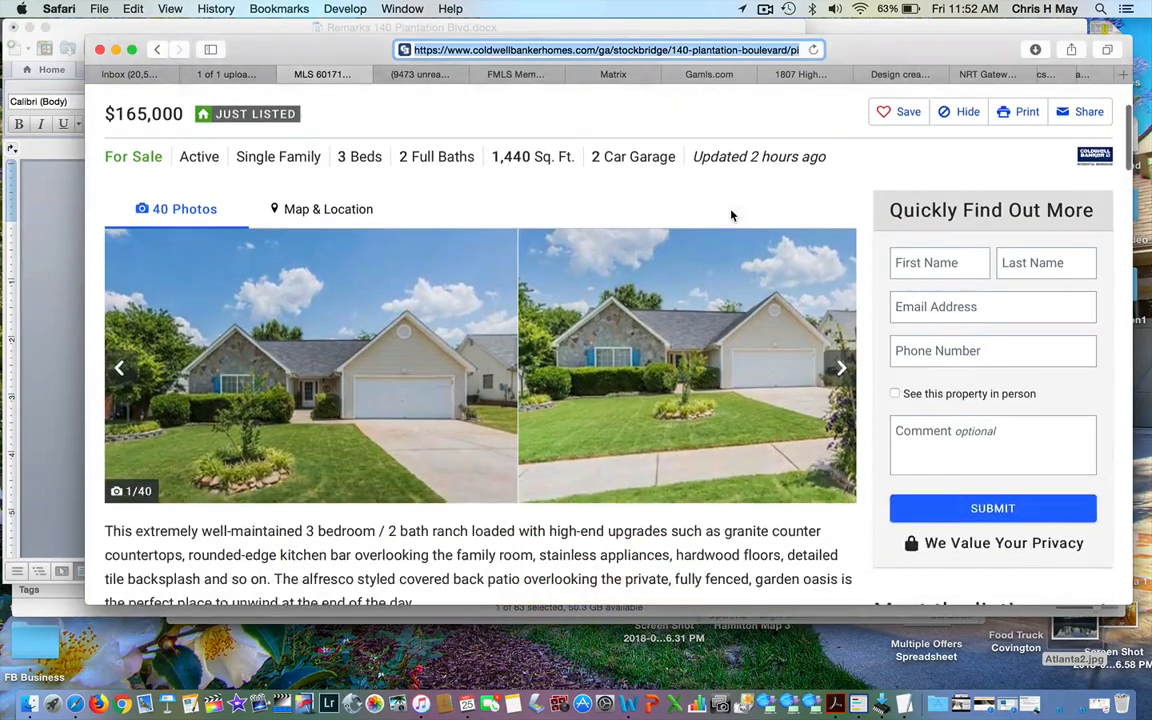
pyautogui.scroll(-3, 731, 215)
pyautogui.scroll(1, 731, 215)
pyautogui.scroll(2, 731, 215)
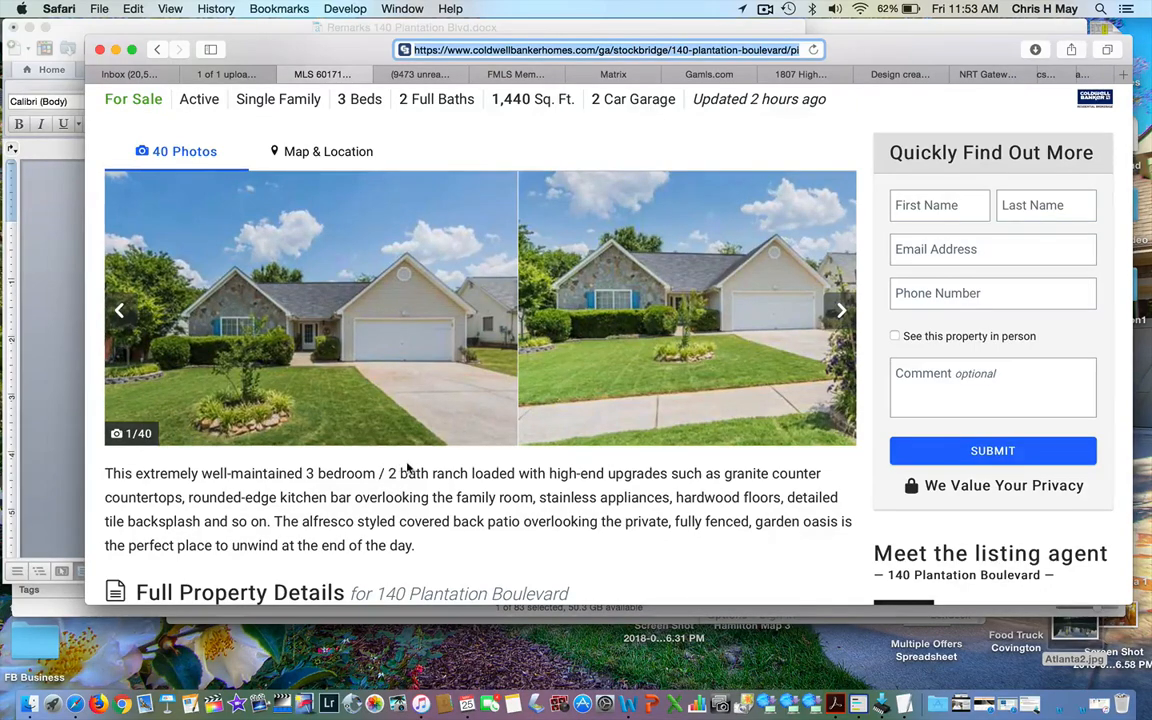
pyautogui.scroll(-3, 407, 466)
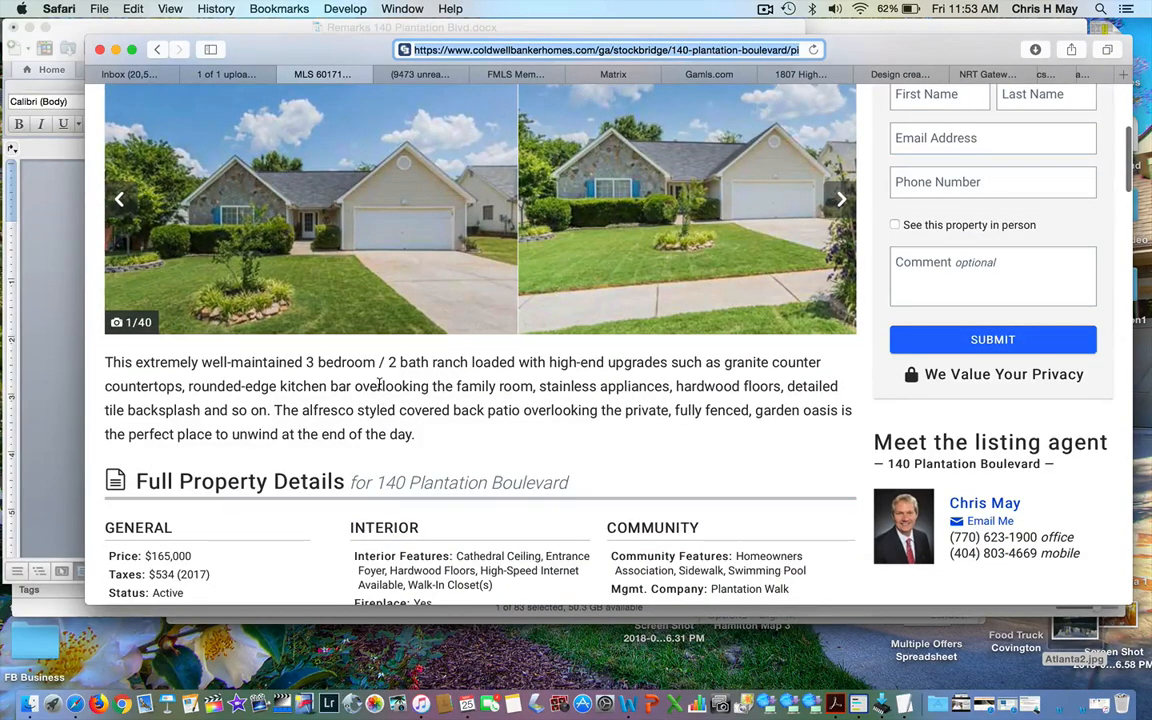
pyautogui.scroll(2, 517, 400)
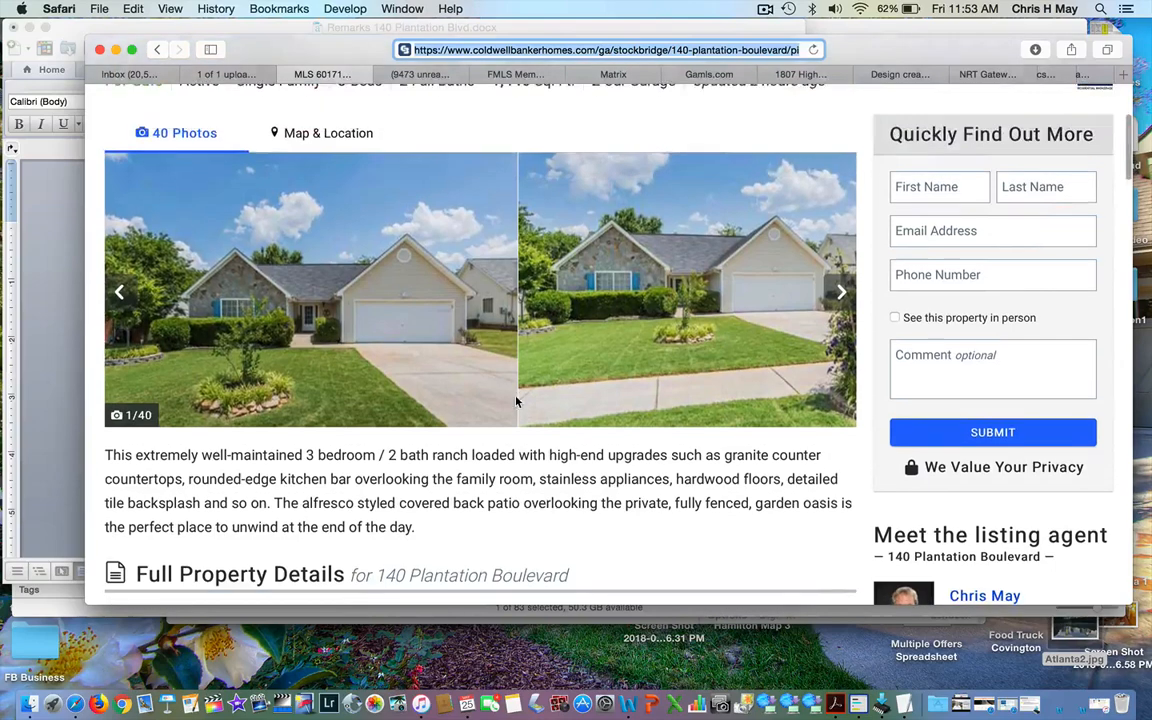
# Step through six gallery photos, then reload the page so it shows 83 photos
pyautogui.click(841, 299)
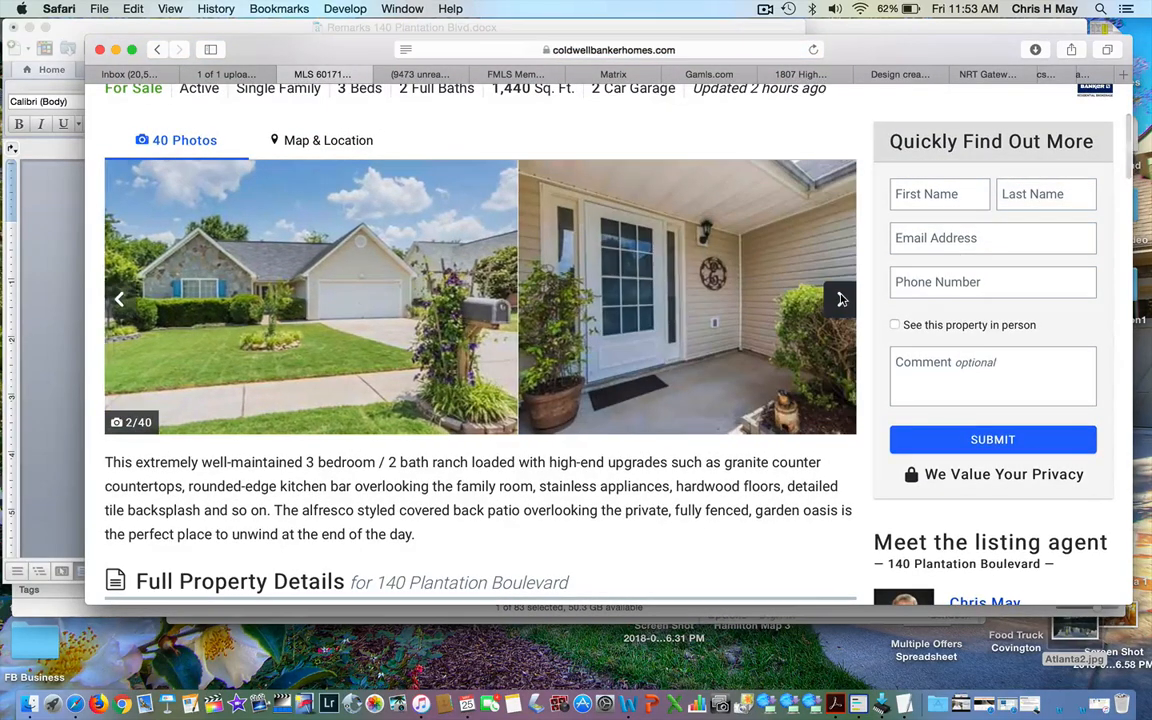
pyautogui.click(841, 299)
pyautogui.click(841, 299)
pyautogui.click(841, 299)
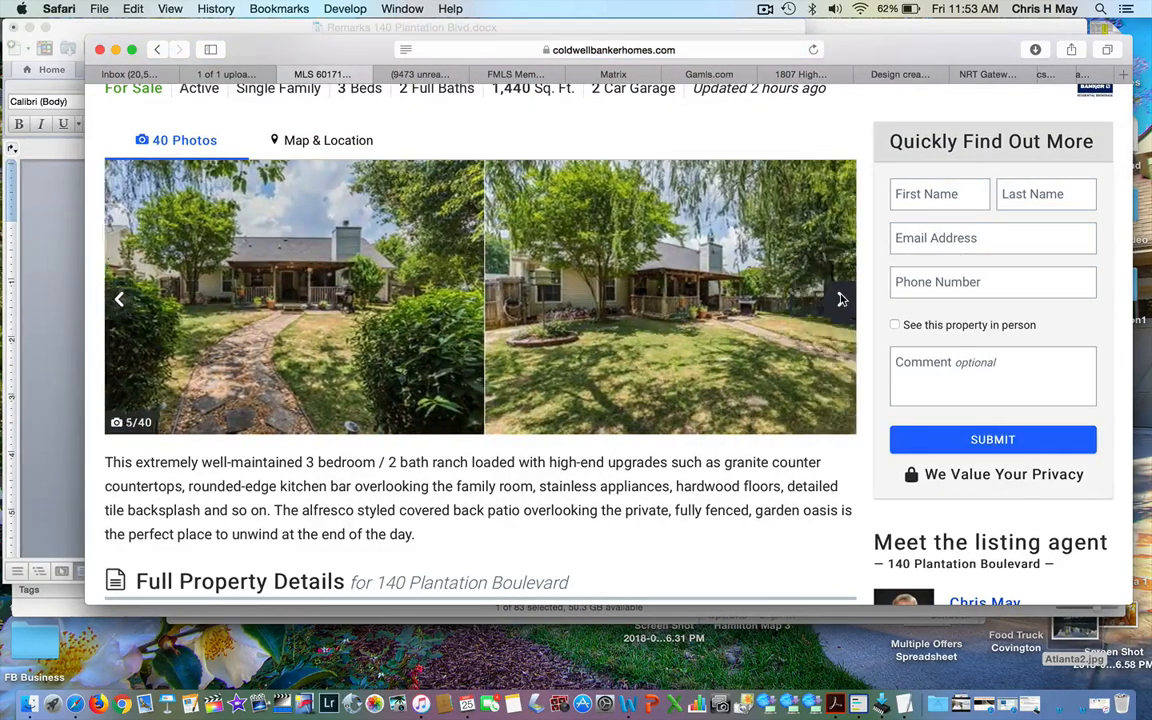
pyautogui.click(841, 299)
pyautogui.click(841, 299)
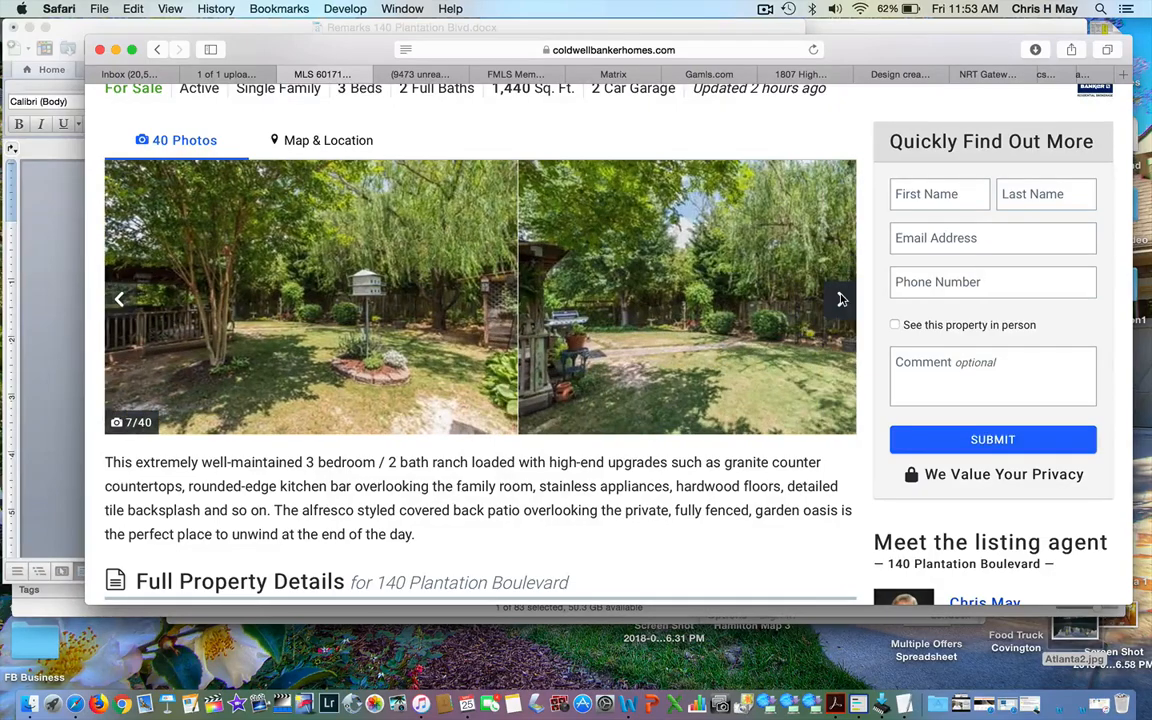
pyautogui.scroll(1, 742, 130)
pyautogui.scroll(5, 742, 130)
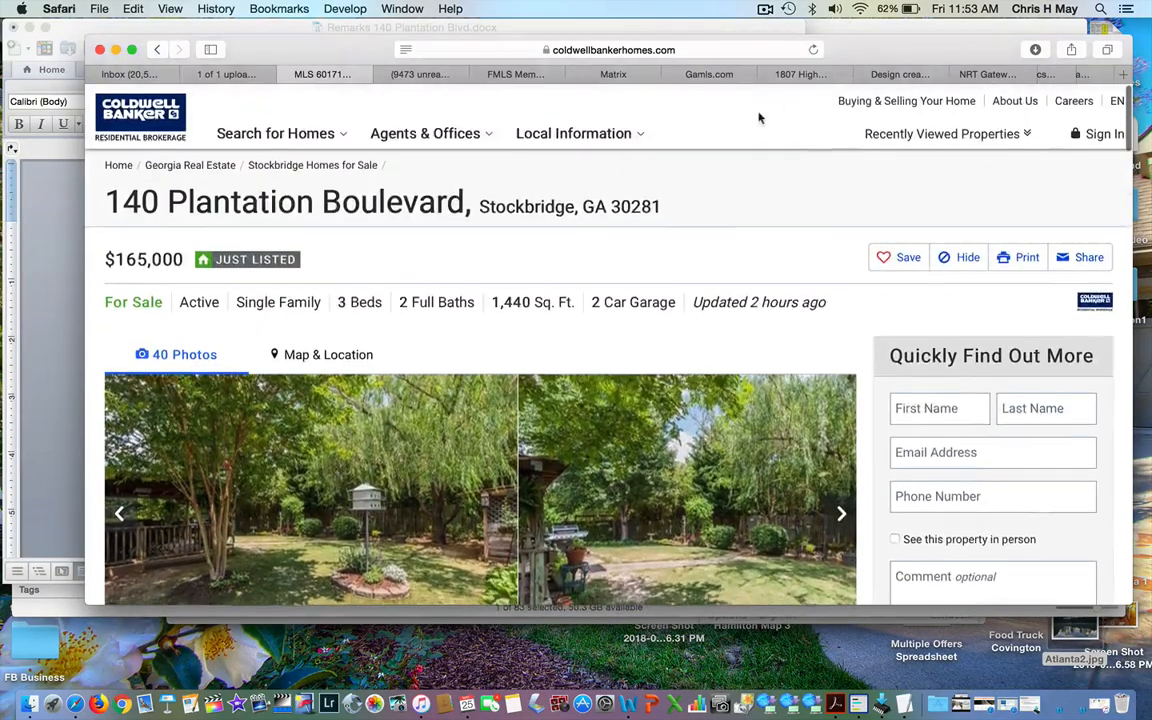
pyautogui.click(813, 50)
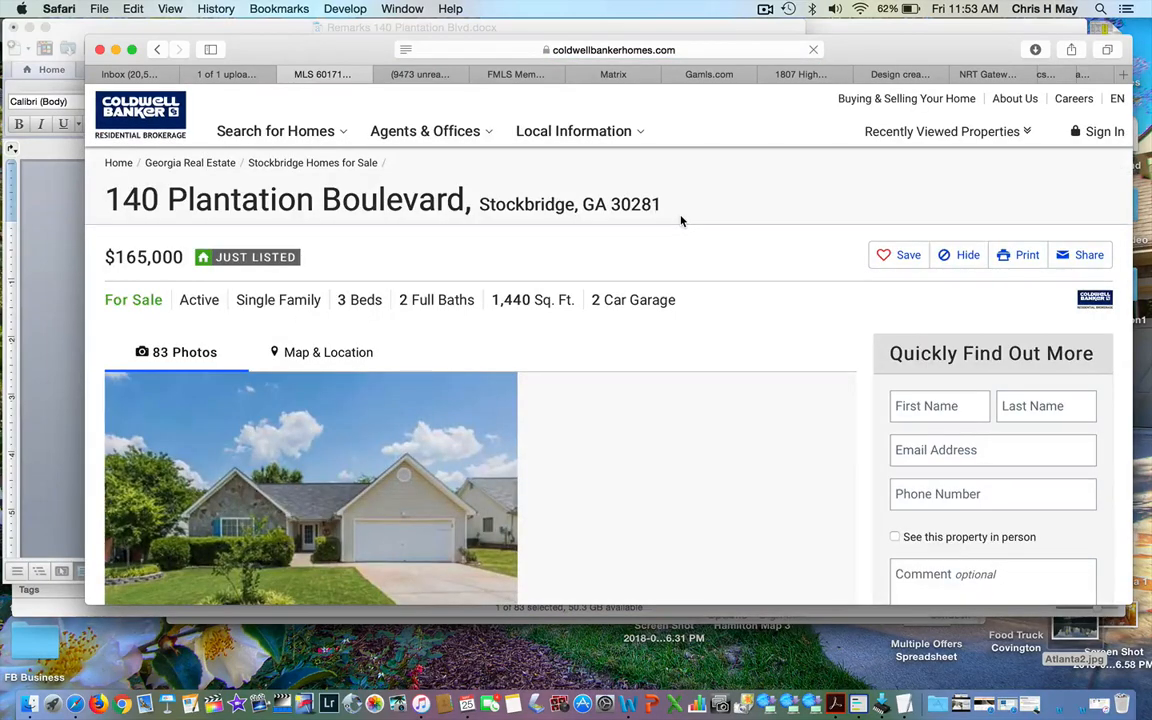
# Expand the full description to confirm the YouTube and extensive-photos remark and embedded video
pyautogui.scroll(-3, 681, 220)
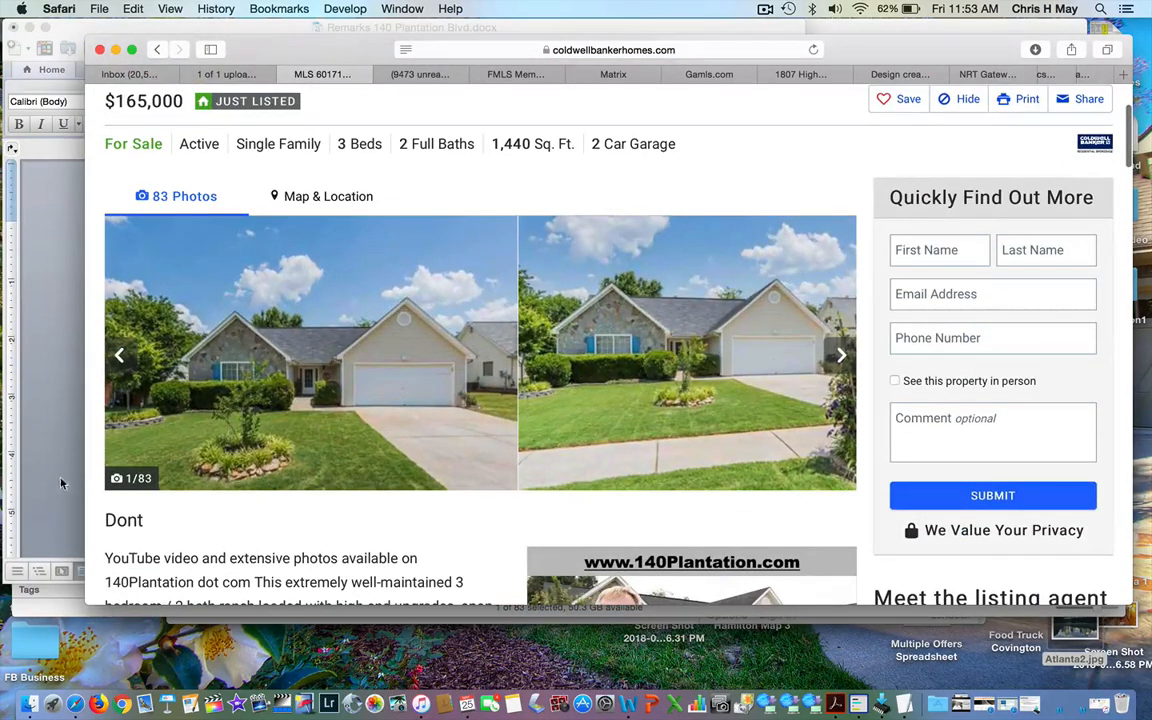
pyautogui.scroll(-5, 342, 411)
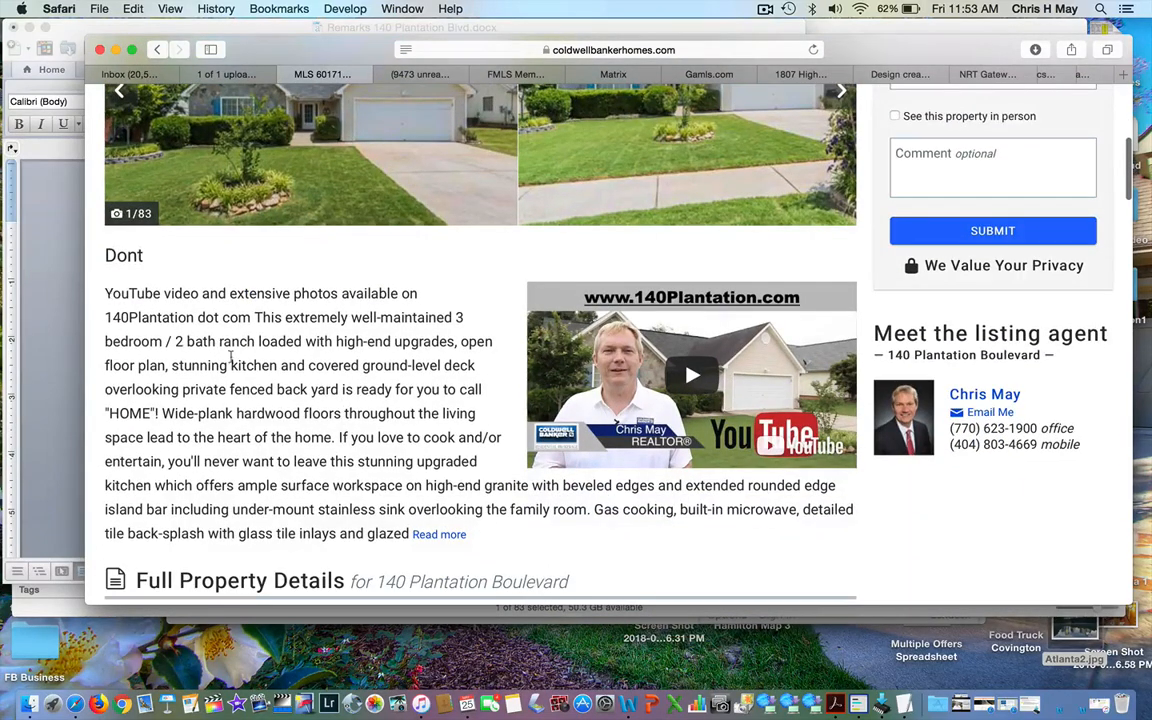
pyautogui.click(440, 536)
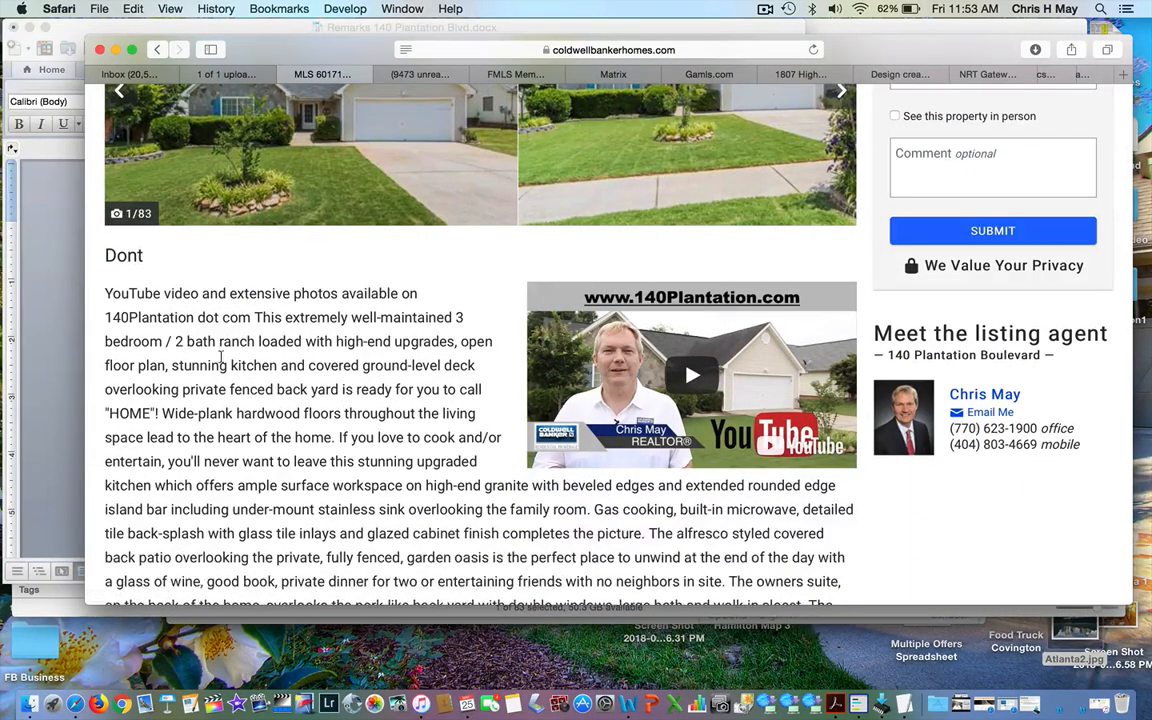
pyautogui.moveTo(106, 290); pyautogui.dragTo(252, 317)
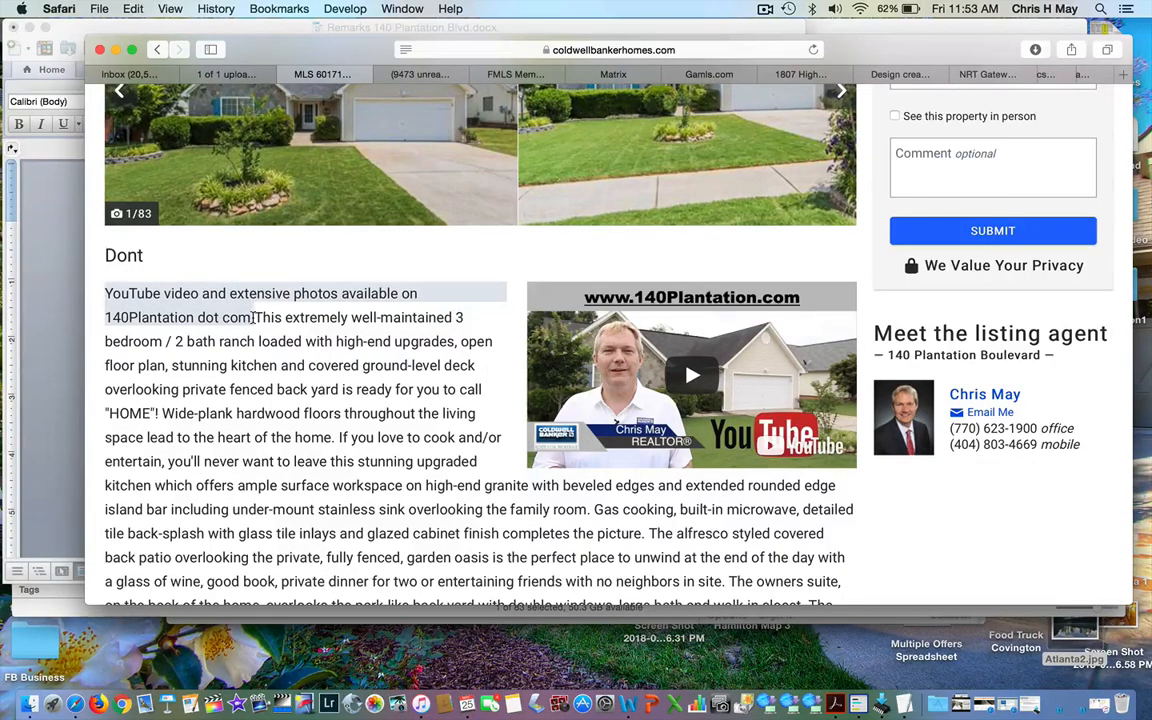
pyautogui.click(333, 337)
pyautogui.scroll(-3, 378, 357)
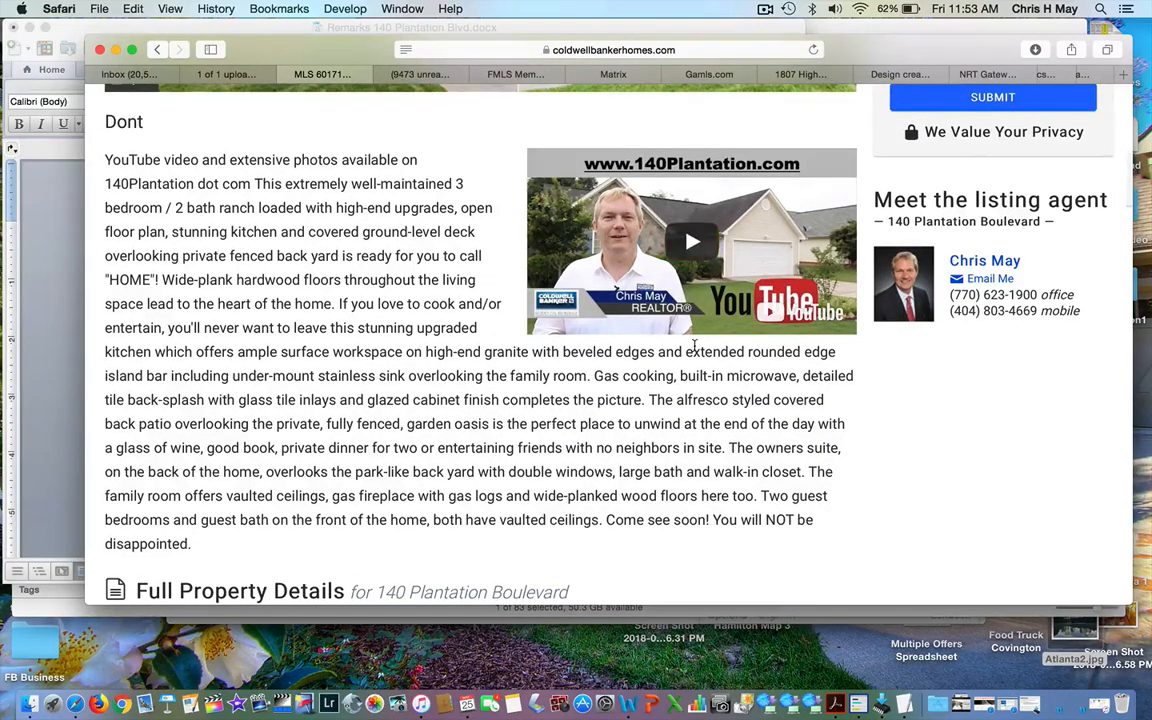
pyautogui.scroll(-3, 692, 300)
pyautogui.scroll(15, 694, 347)
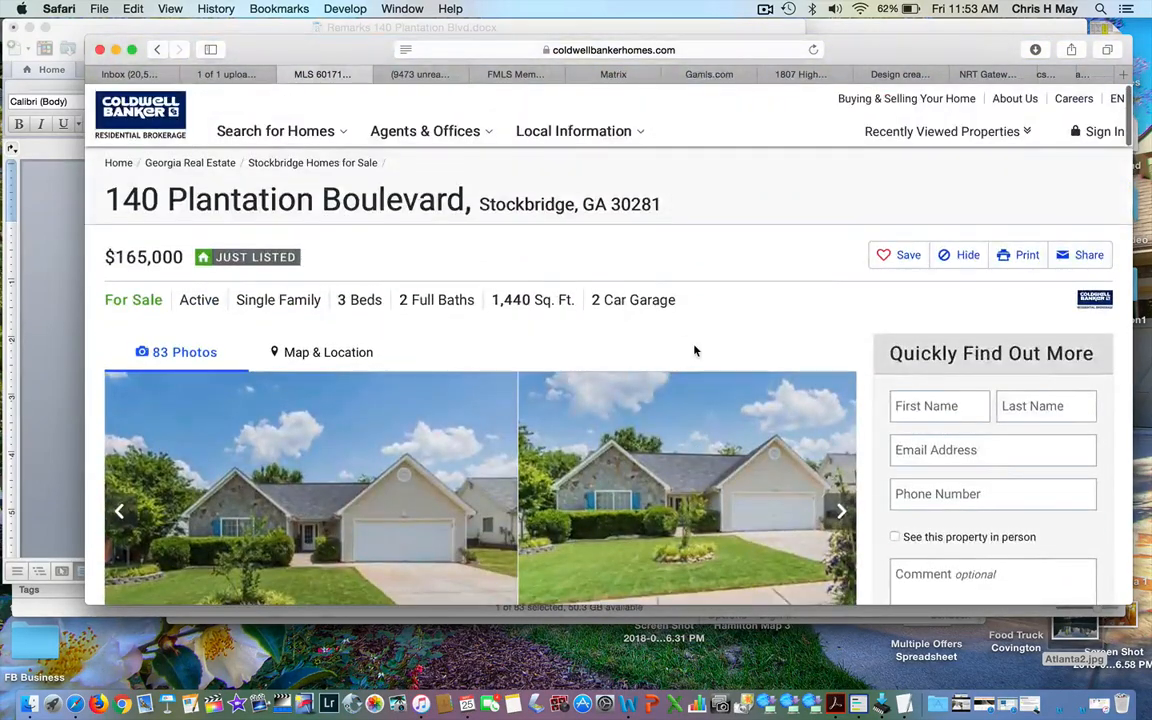
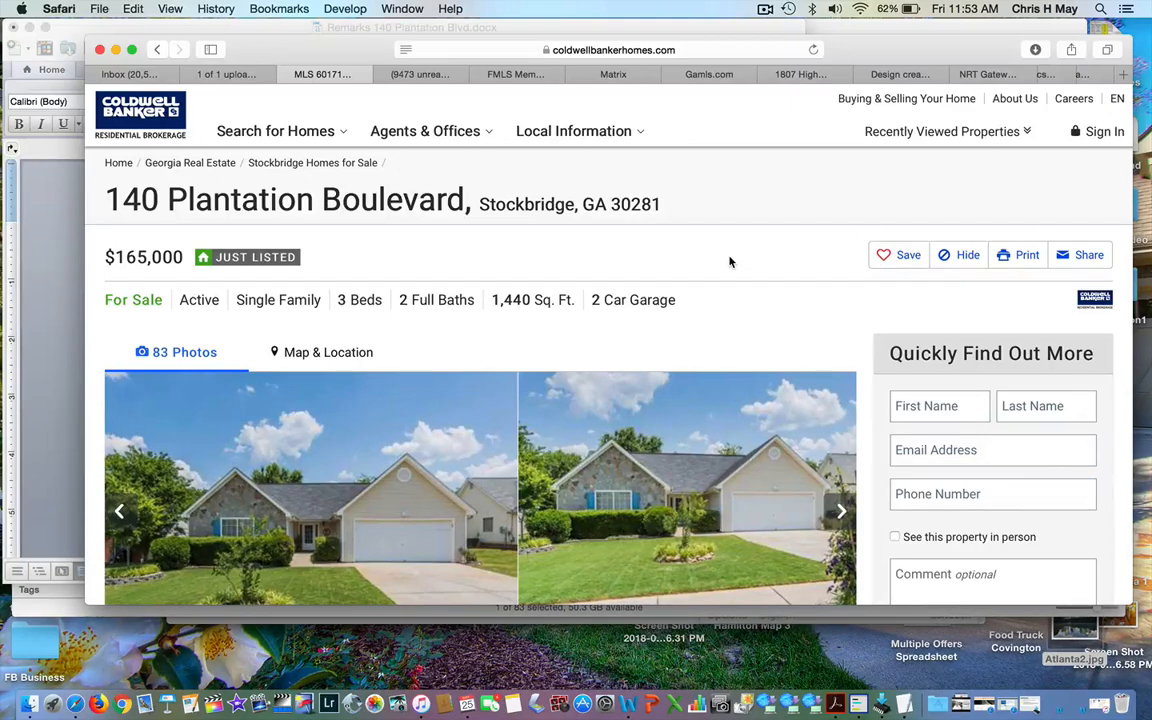
pyautogui.scroll(-5, 730, 262)
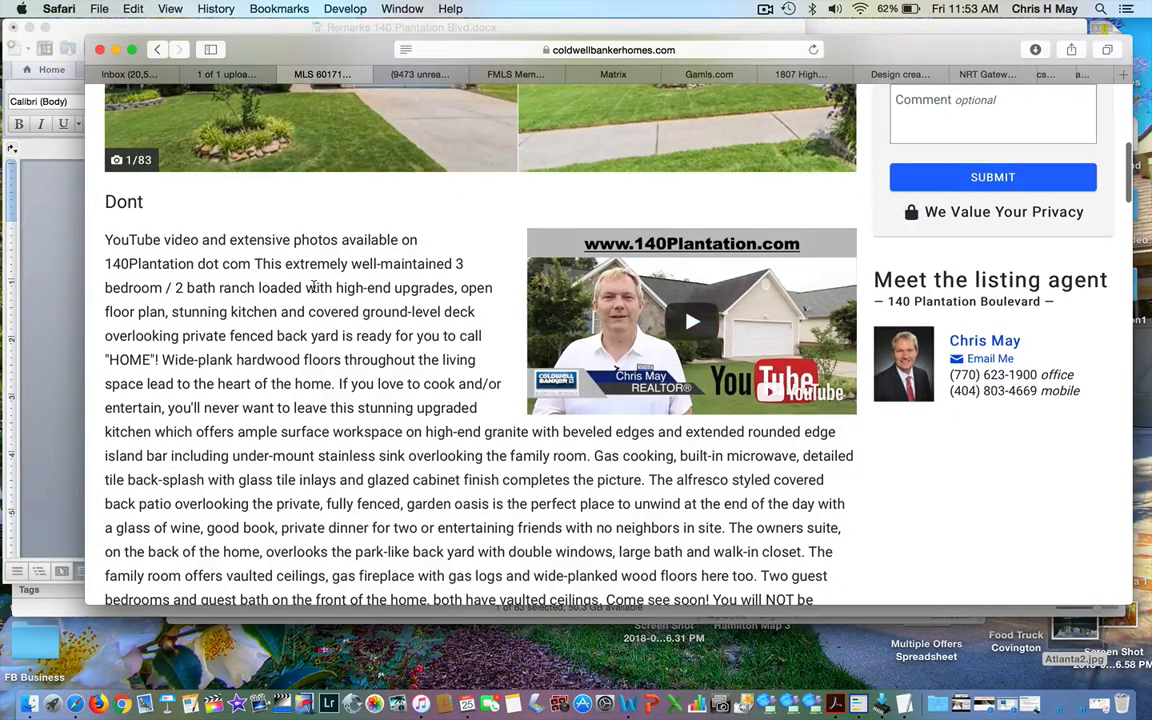
pyautogui.moveTo(105, 264); pyautogui.dragTo(192, 264)
pyautogui.click(384, 346)
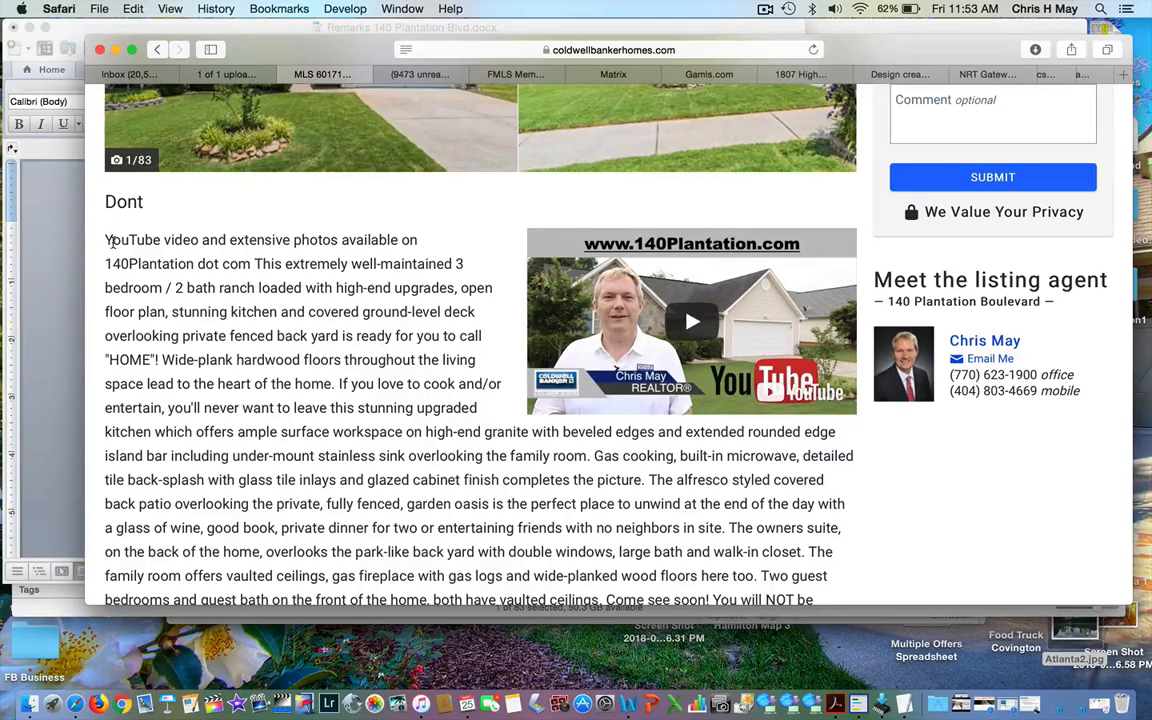
pyautogui.moveTo(107, 240); pyautogui.dragTo(247, 264)
pyautogui.click(341, 300)
pyautogui.scroll(8, 340, 300)
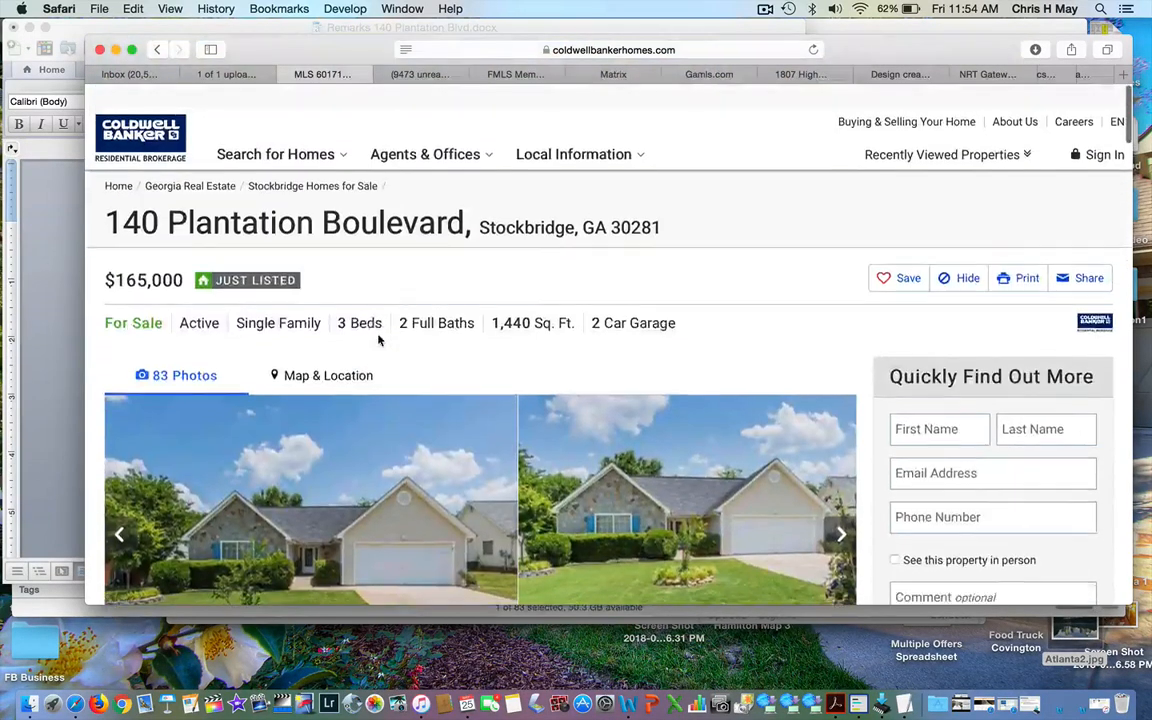
pyautogui.click(613, 51)
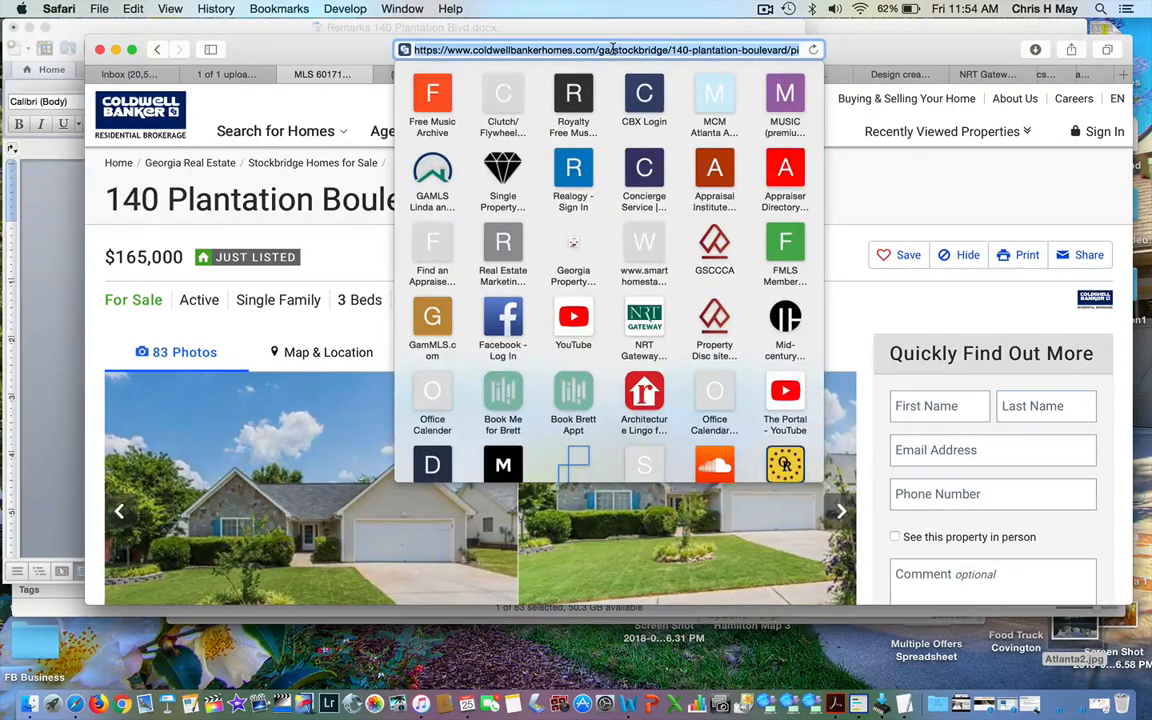
pyautogui.write('www.')
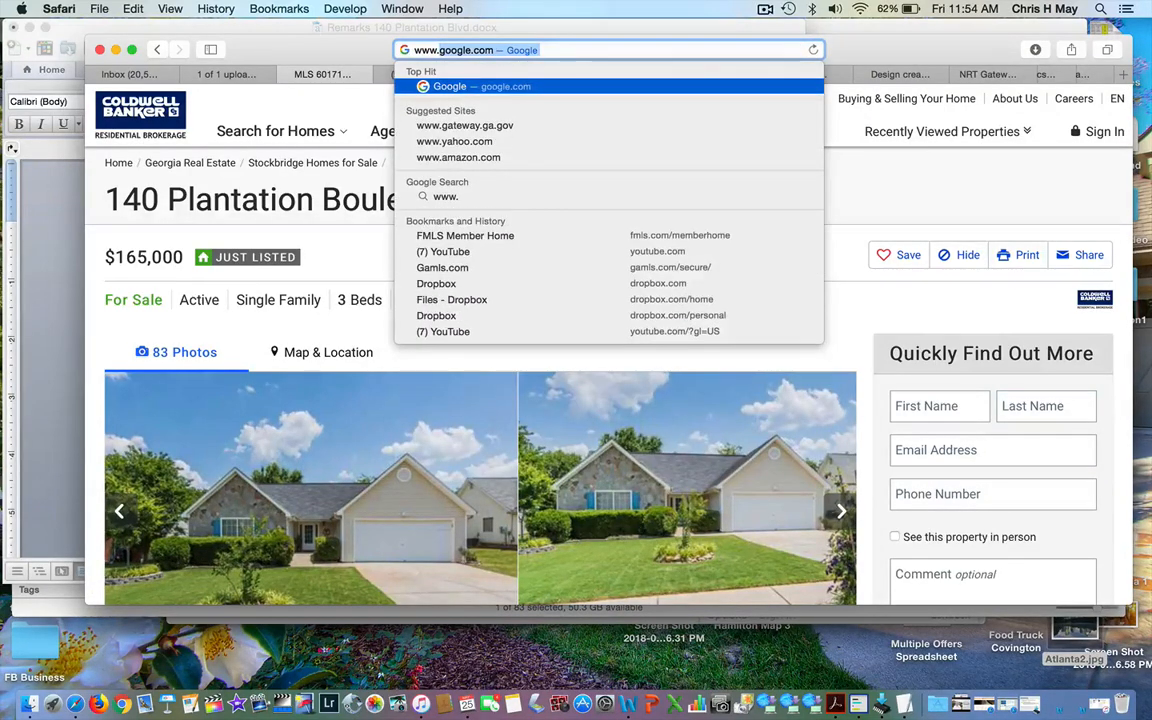
pyautogui.write('140P')
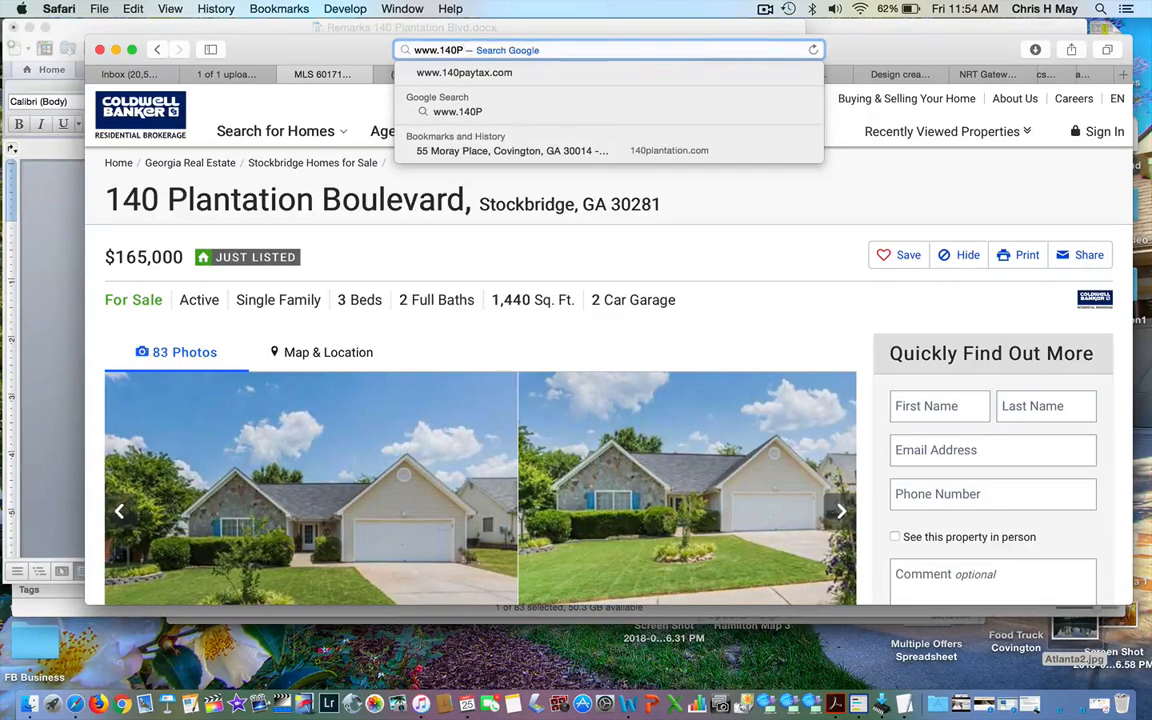
pyautogui.press('Right')
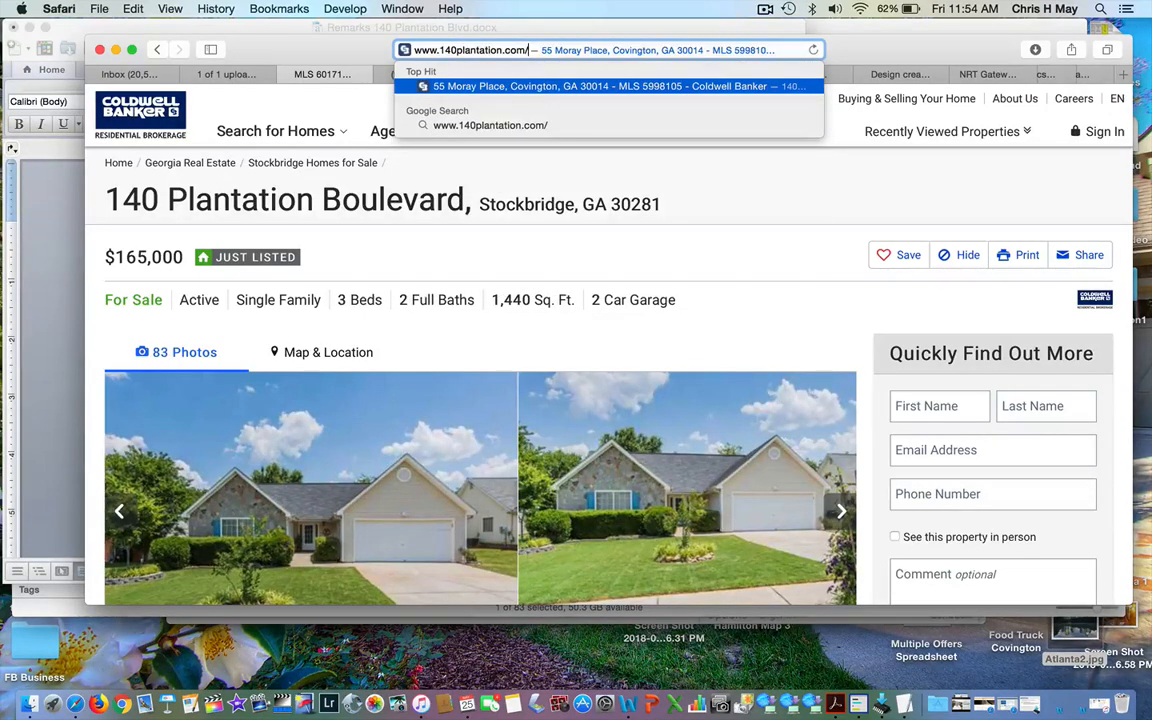
pyautogui.press('Return')
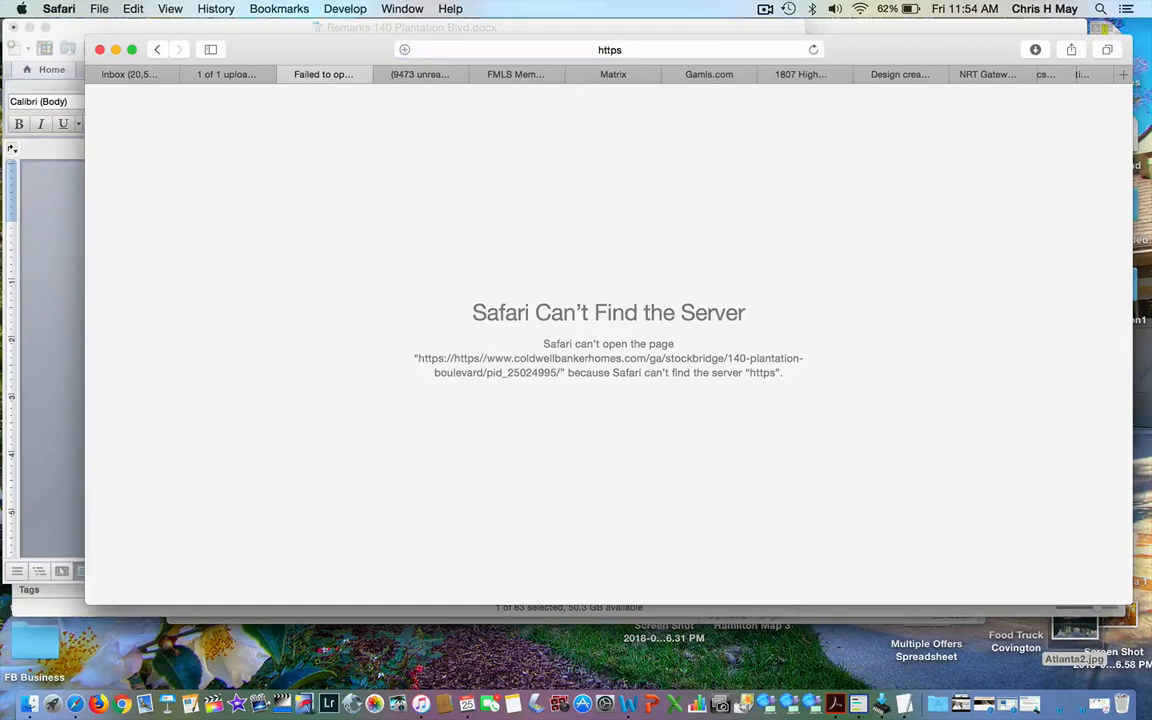
pyautogui.click(813, 49)
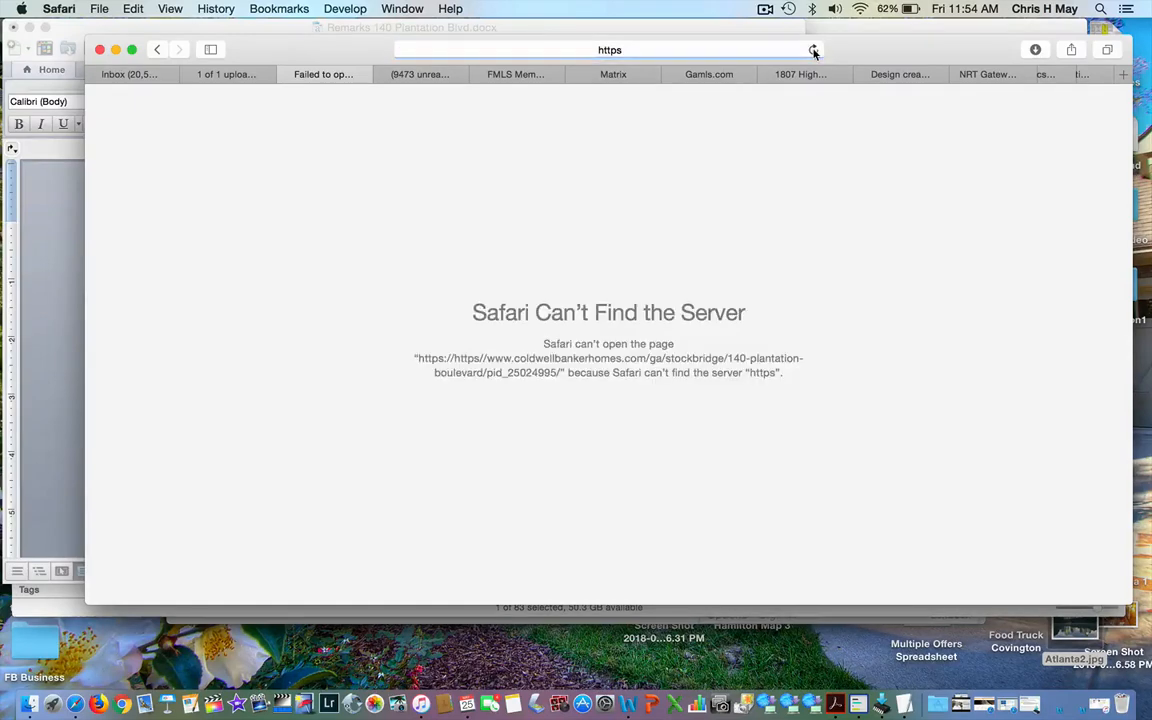
pyautogui.click(650, 50)
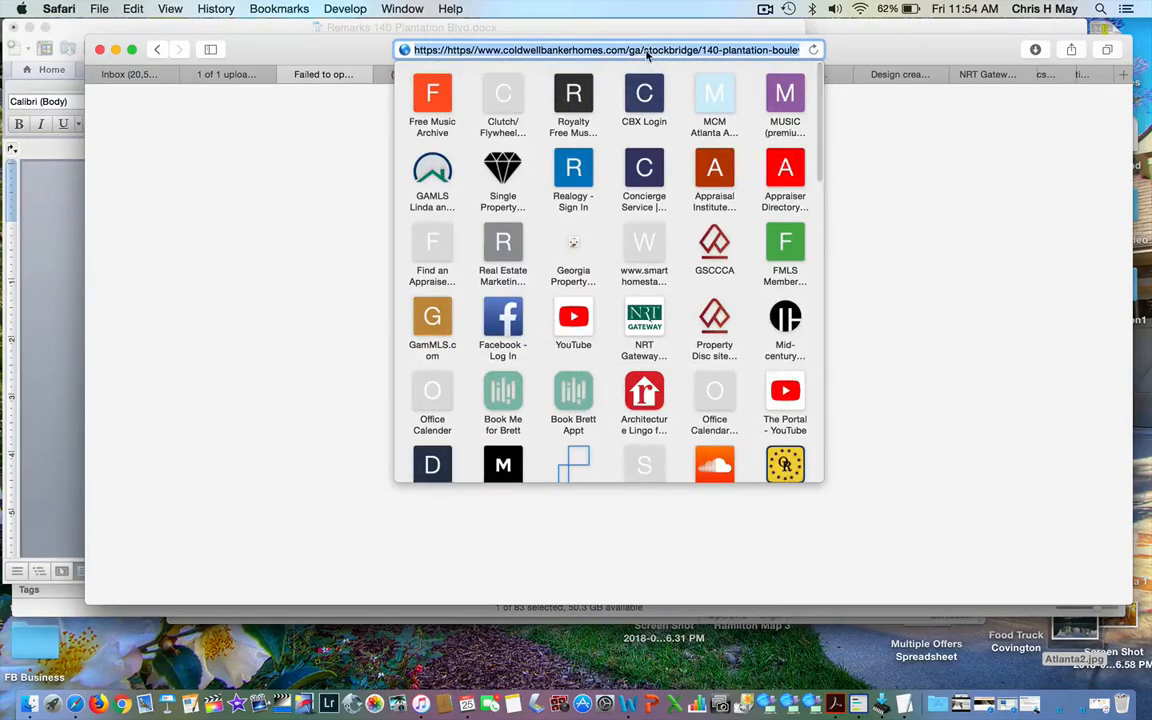
pyautogui.click(478, 50)
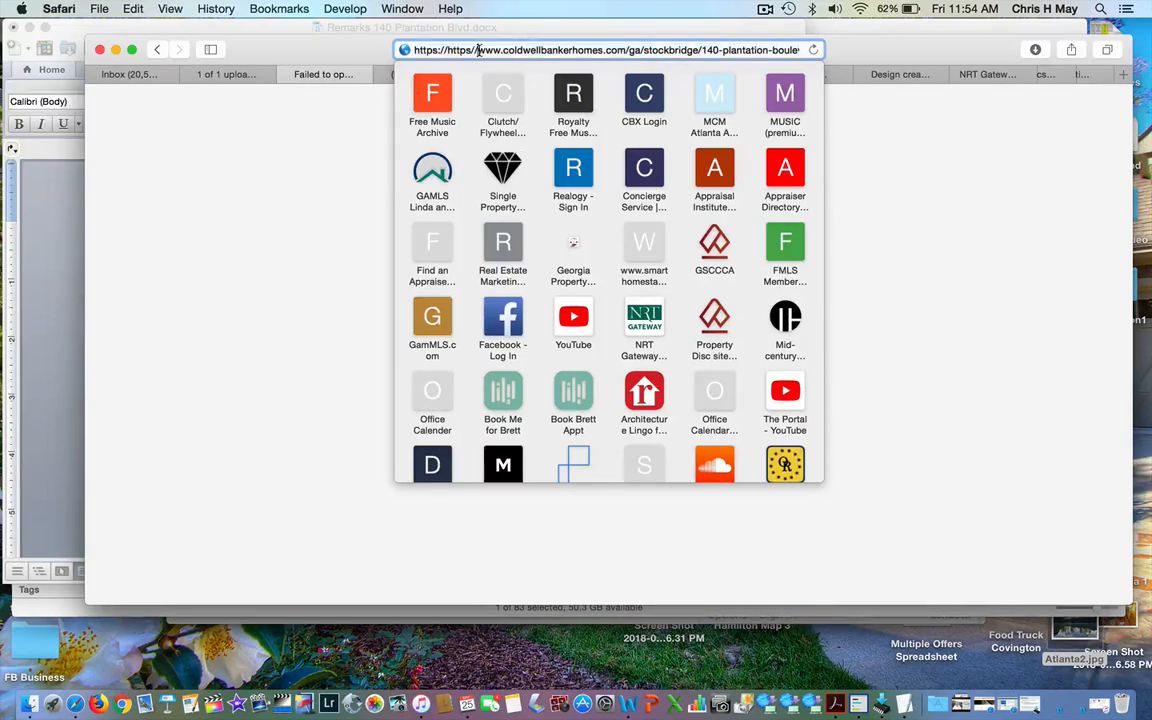
pyautogui.press('super+a')
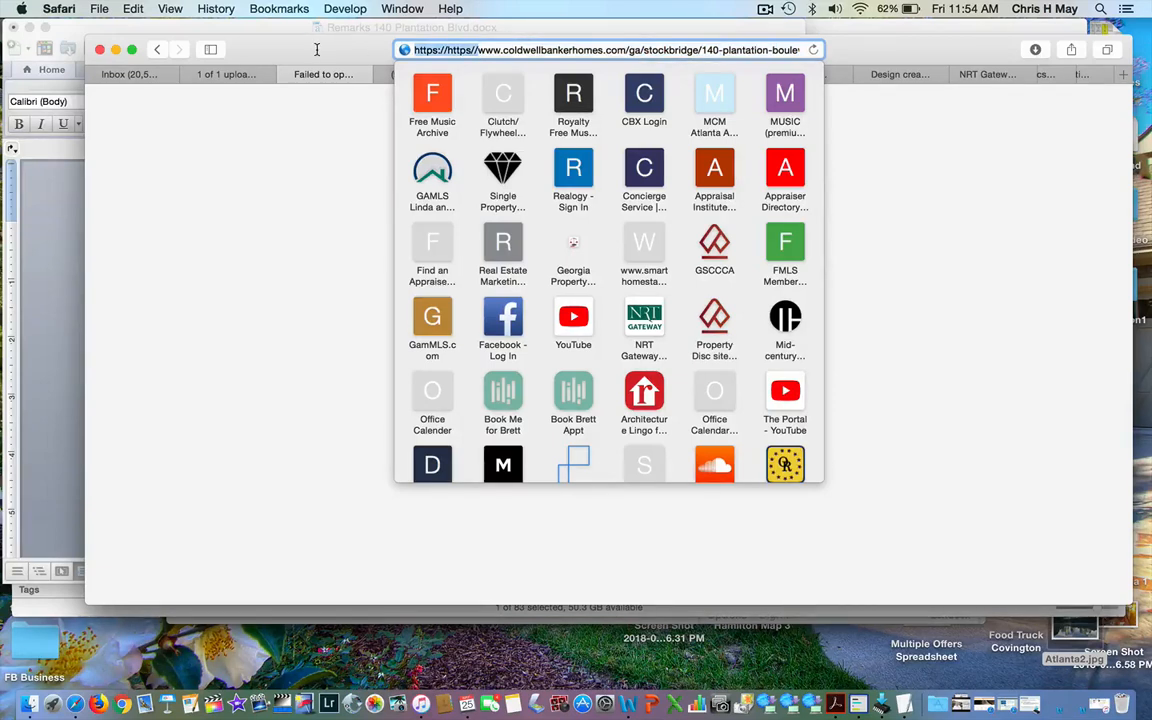
pyautogui.click(417, 49)
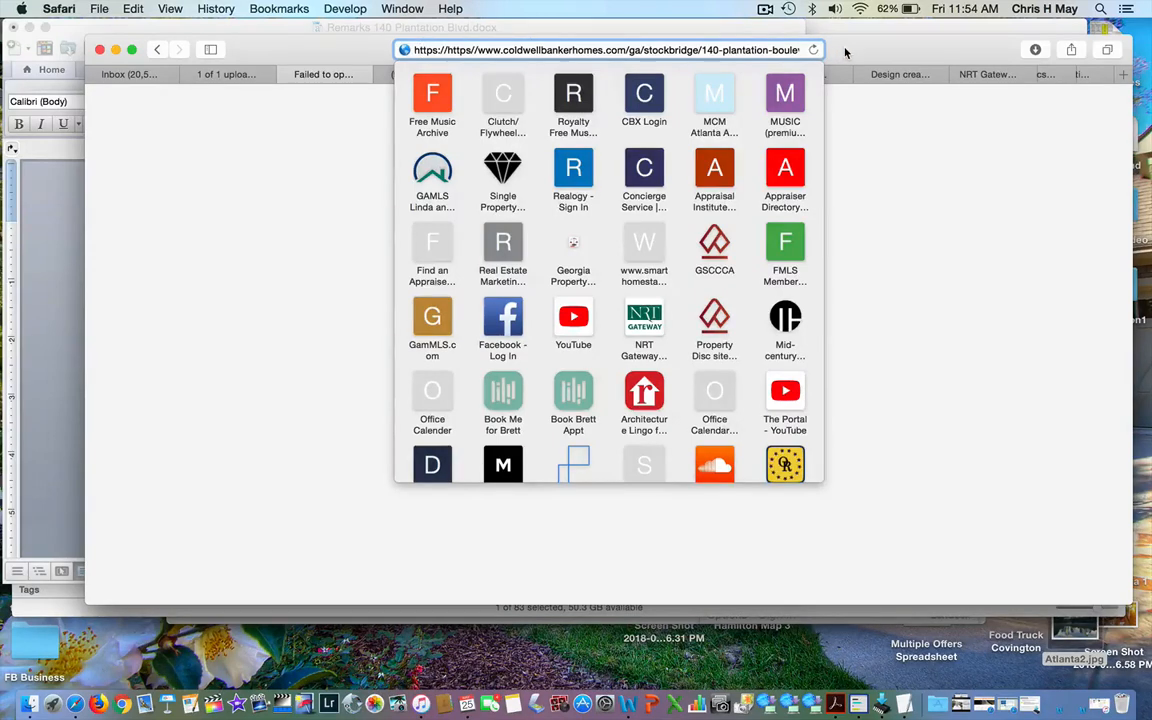
pyautogui.press('Return')
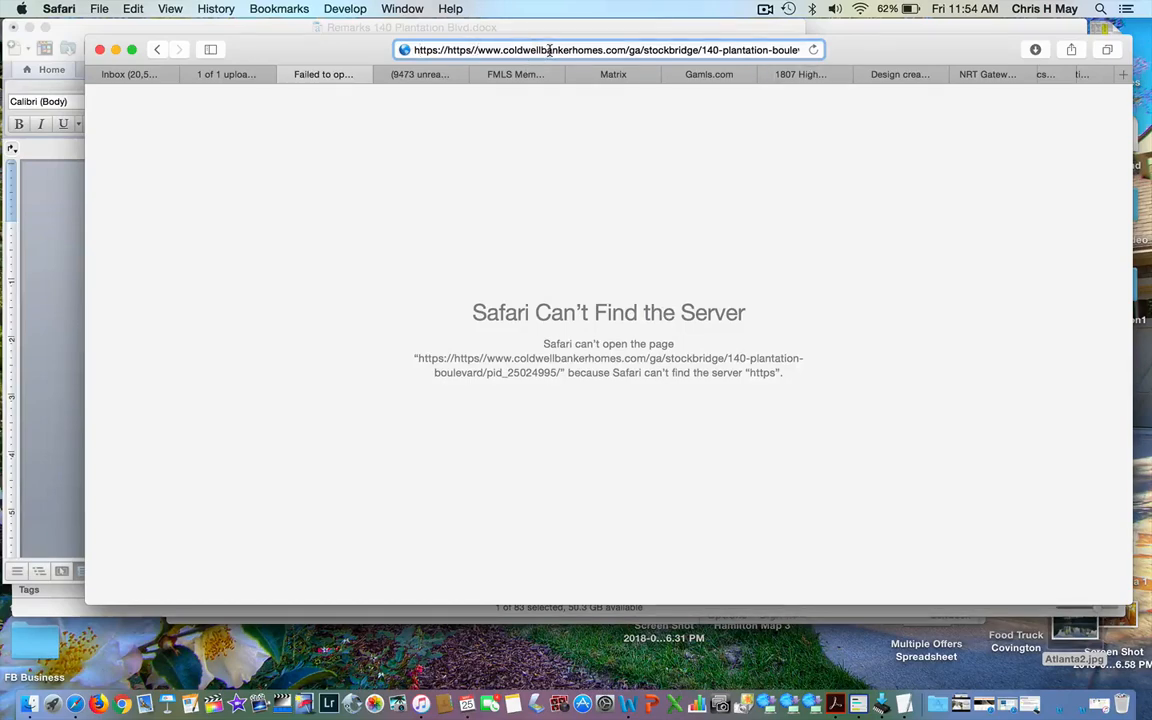
pyautogui.moveTo(415, 53); pyautogui.dragTo(990, 57)
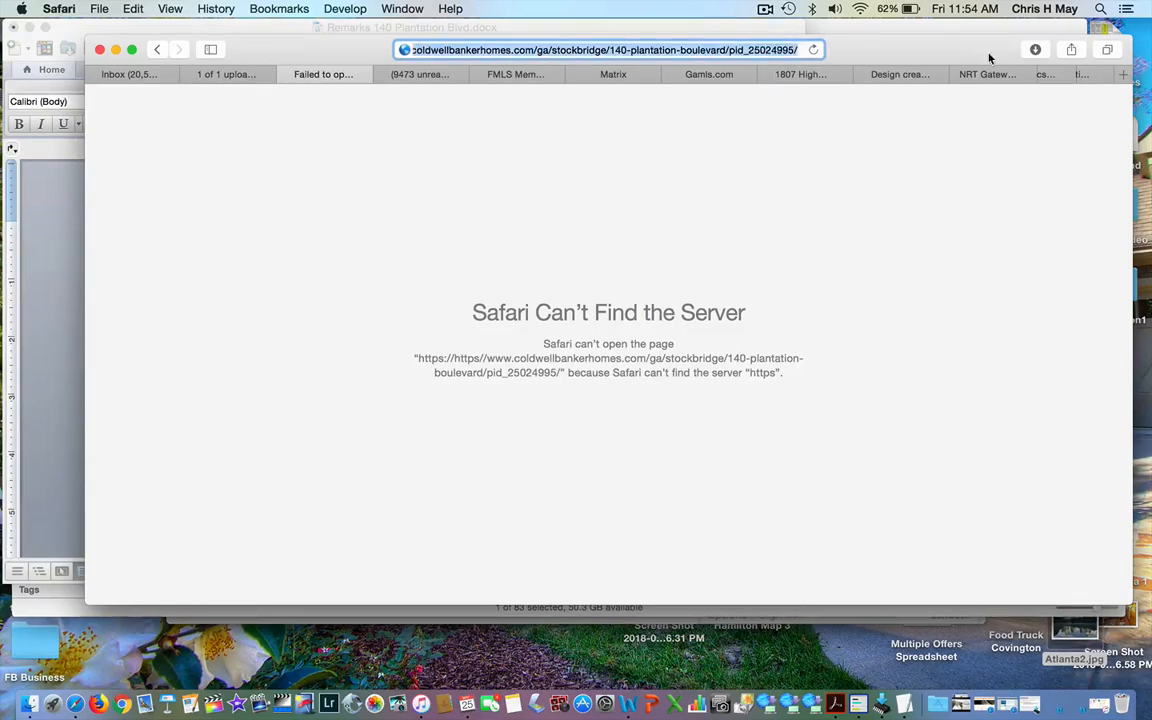
pyautogui.press('BackSpace')
pyautogui.write('ww')
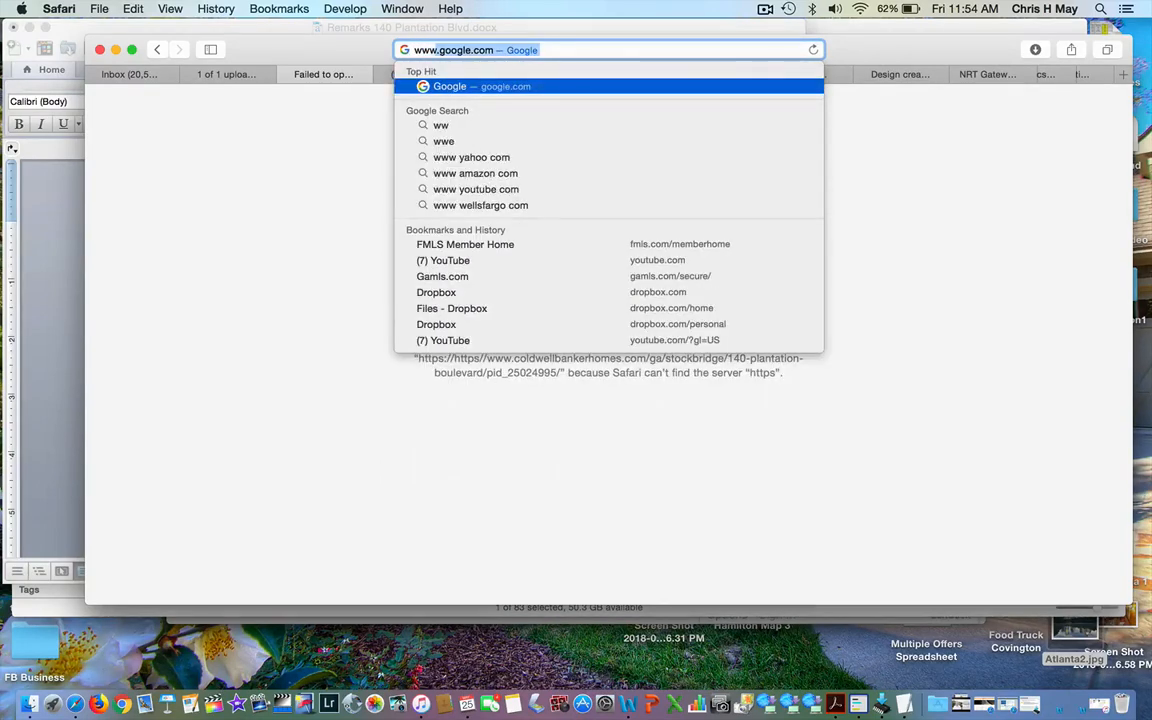
pyautogui.write('w.')
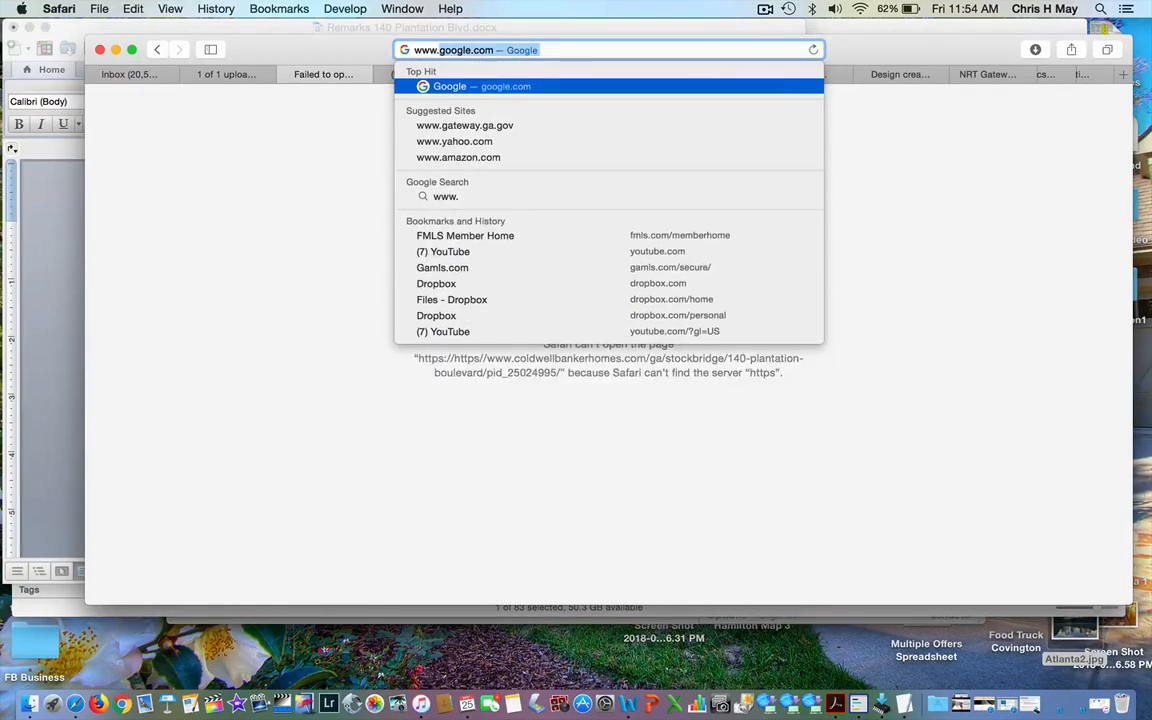
pyautogui.write('goda')
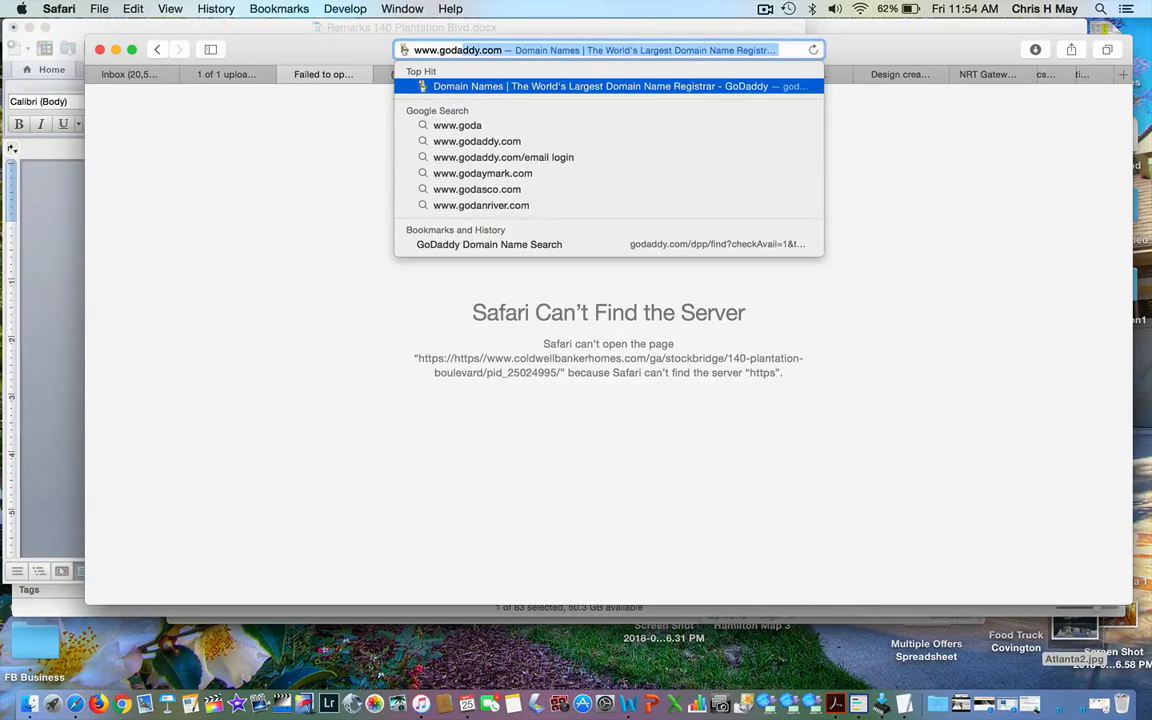
# Go to GoDaddy's domain management and sign in to the account
pyautogui.press('Return')
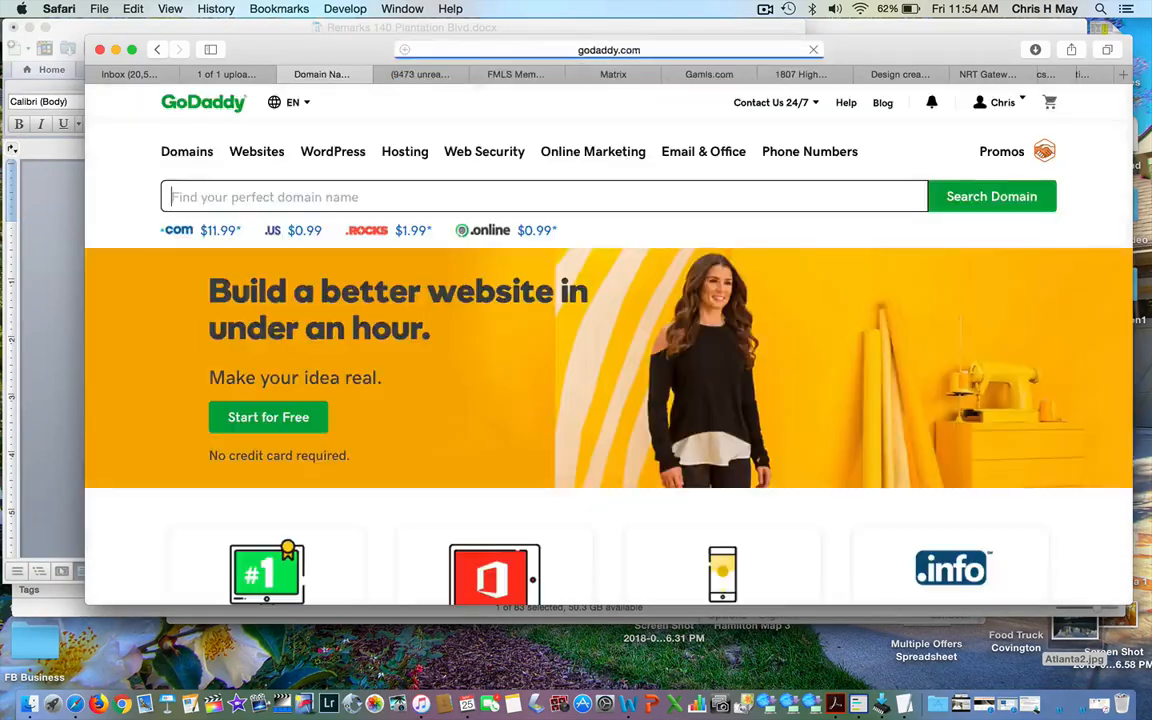
pyautogui.click(1016, 108)
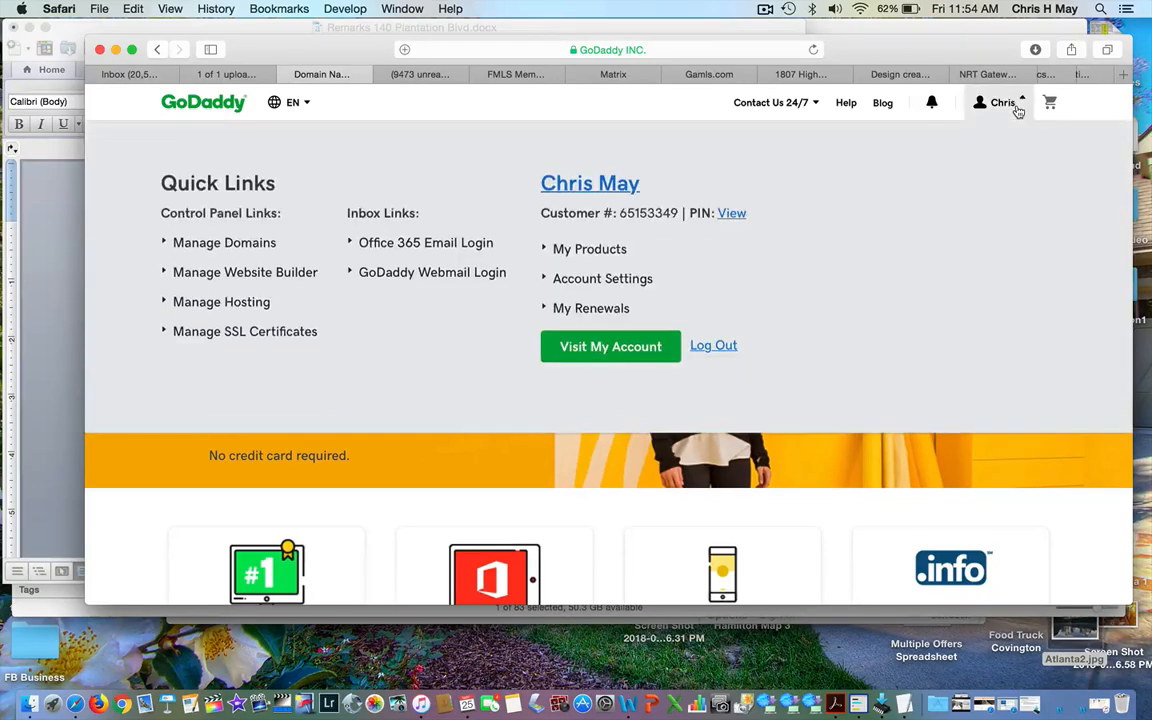
pyautogui.click(212, 244)
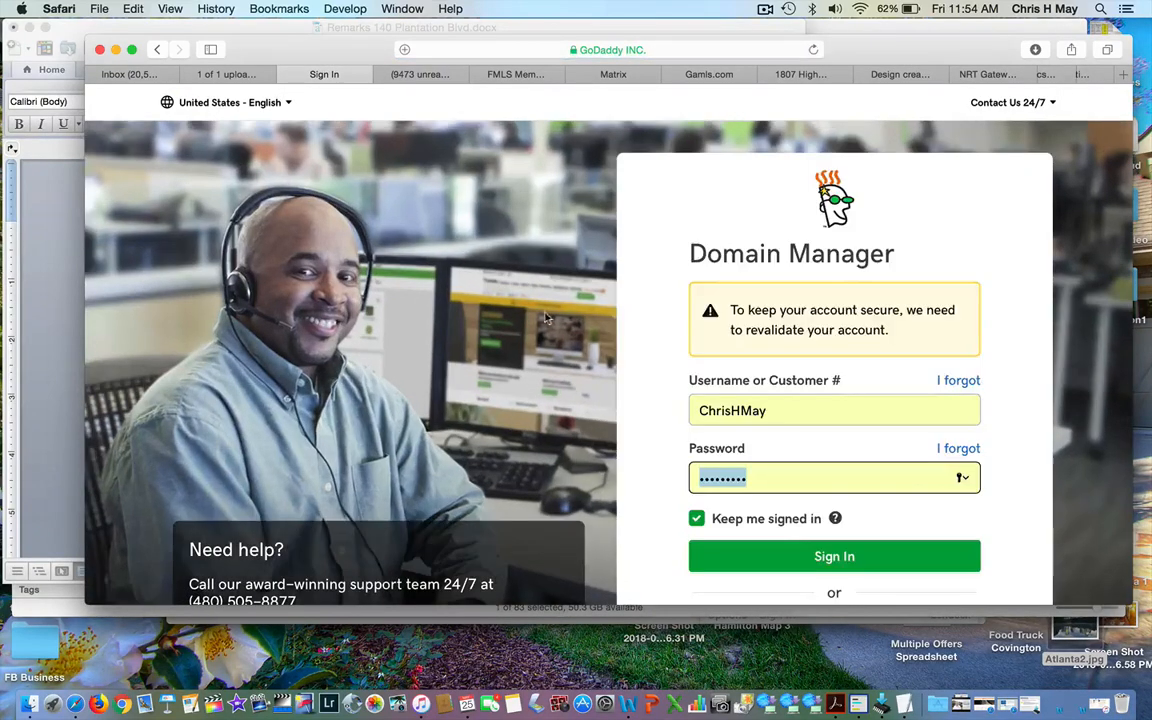
pyautogui.click(800, 556)
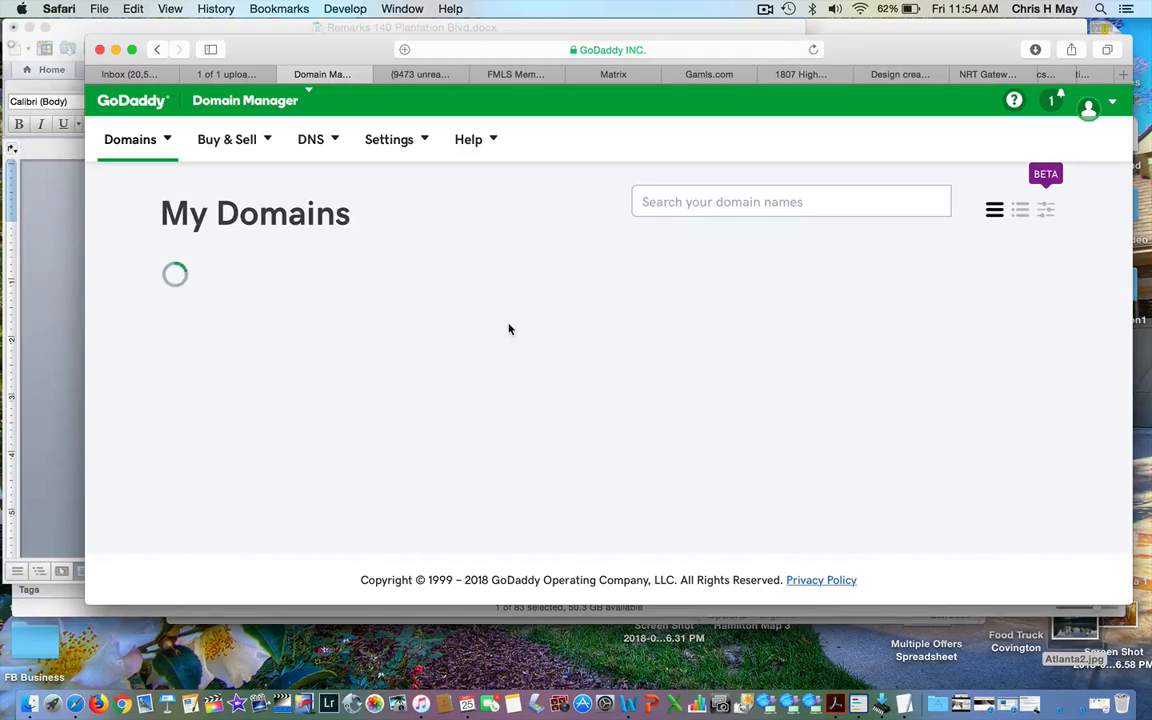
pyautogui.scroll(-5, 509, 329)
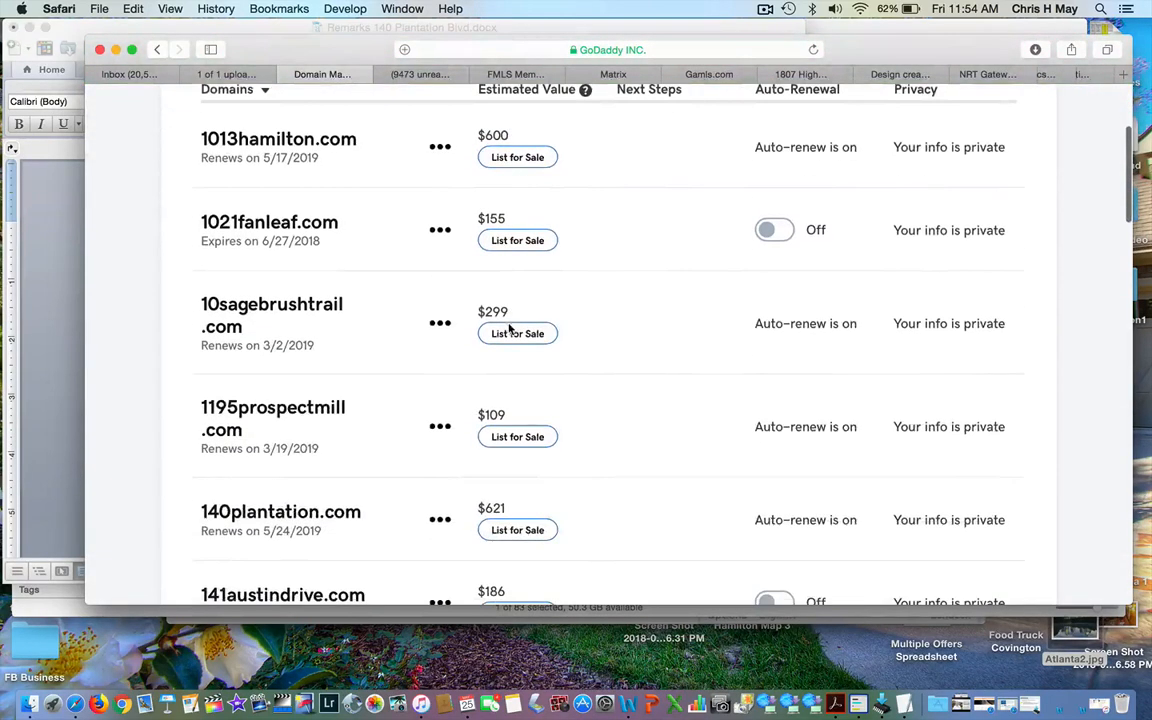
pyautogui.scroll(-6, 664, 328)
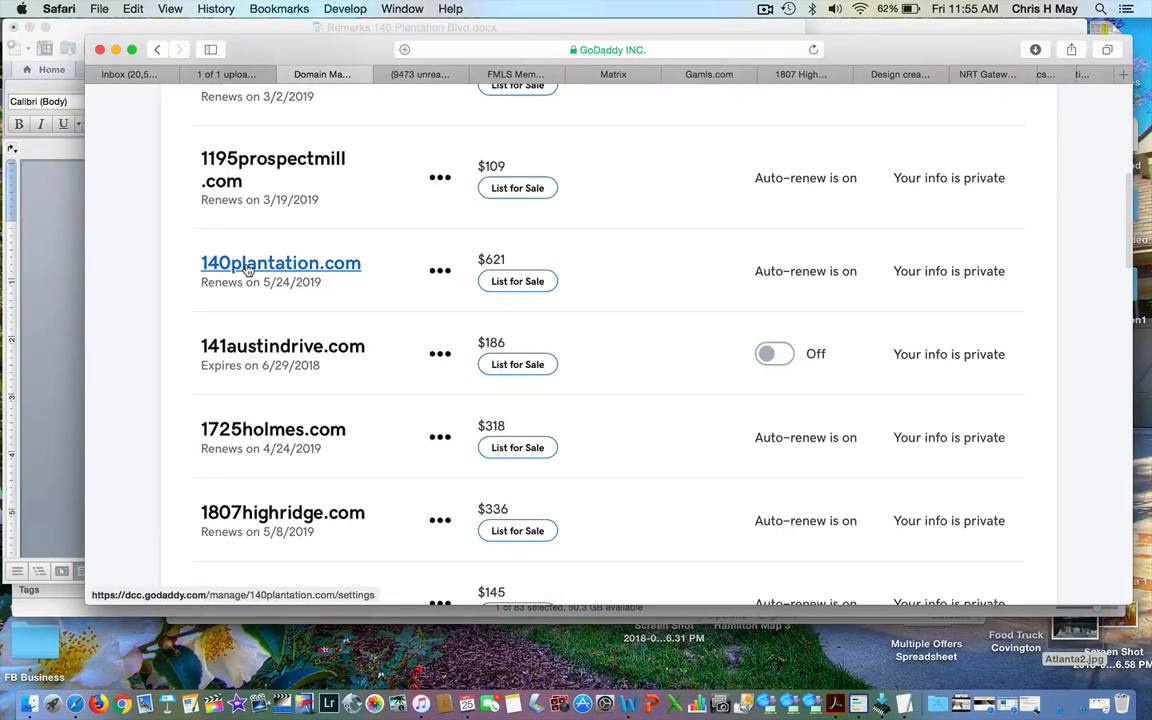
pyautogui.click(247, 266)
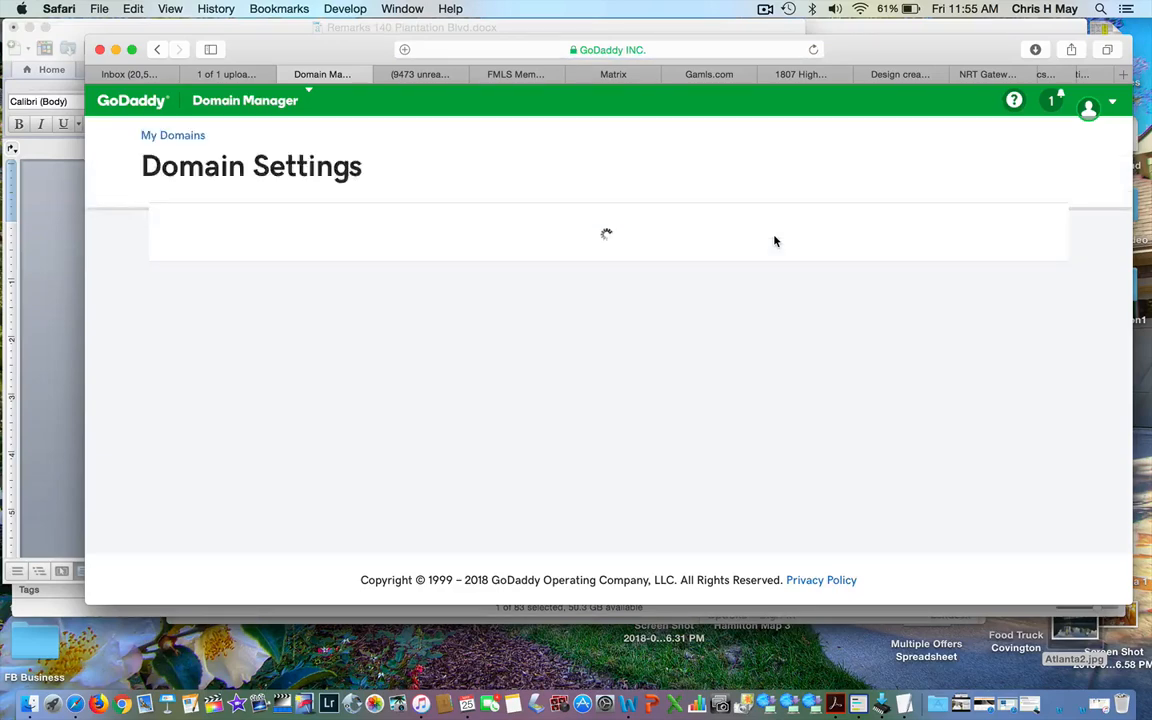
pyautogui.scroll(-2, 774, 241)
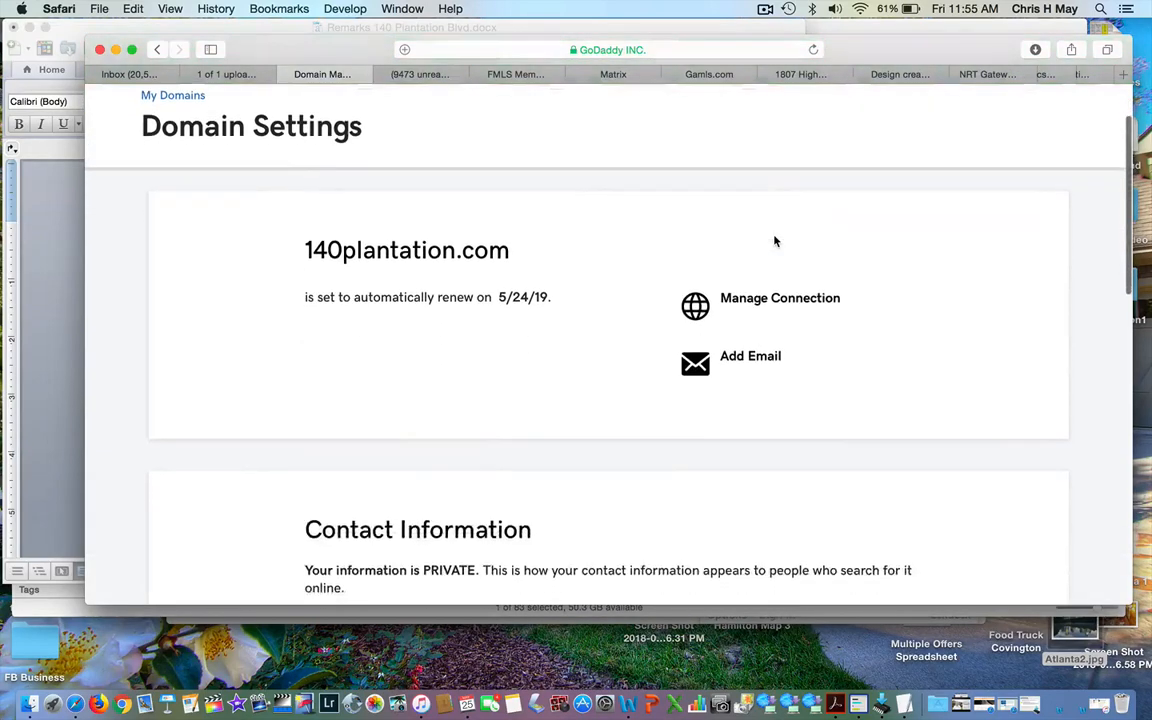
pyautogui.click(758, 299)
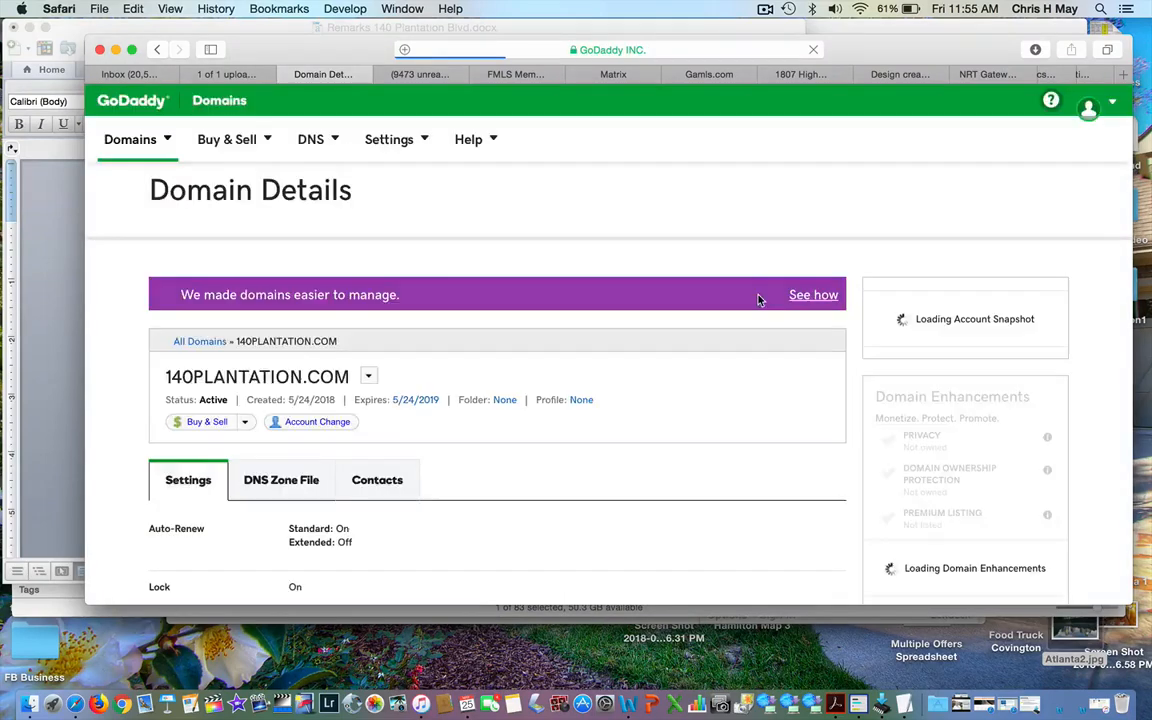
pyautogui.scroll(-4, 758, 300)
pyautogui.scroll(-2, 758, 300)
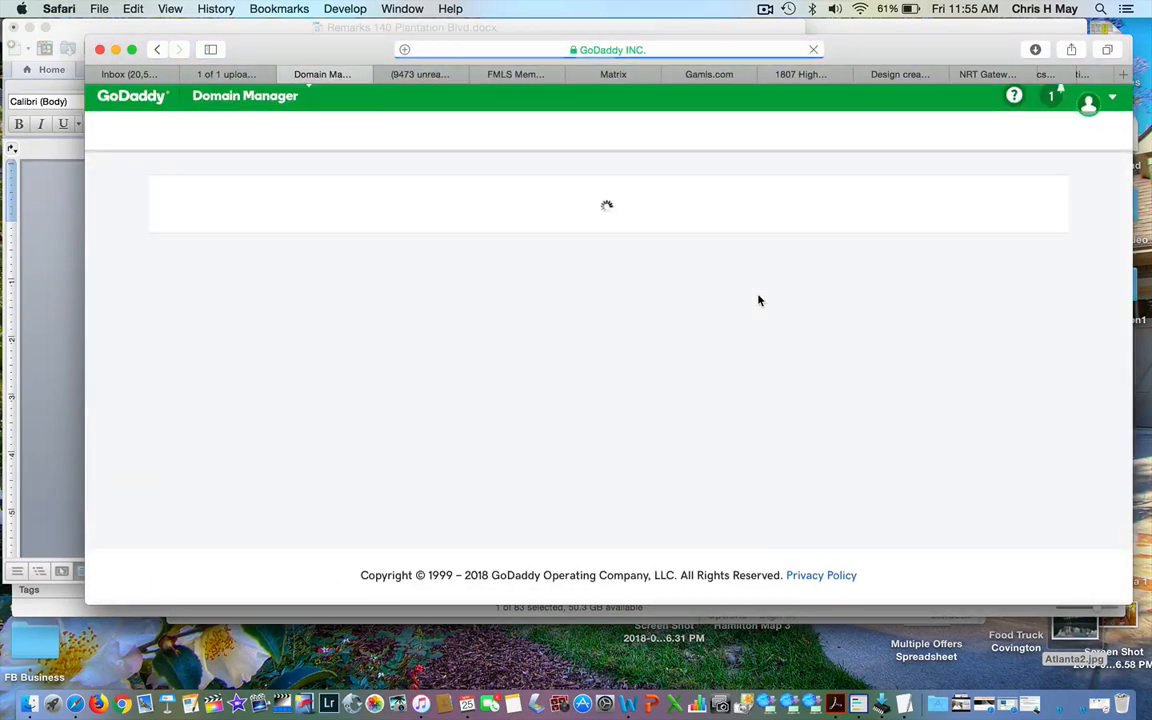
pyautogui.scroll(-4, 758, 300)
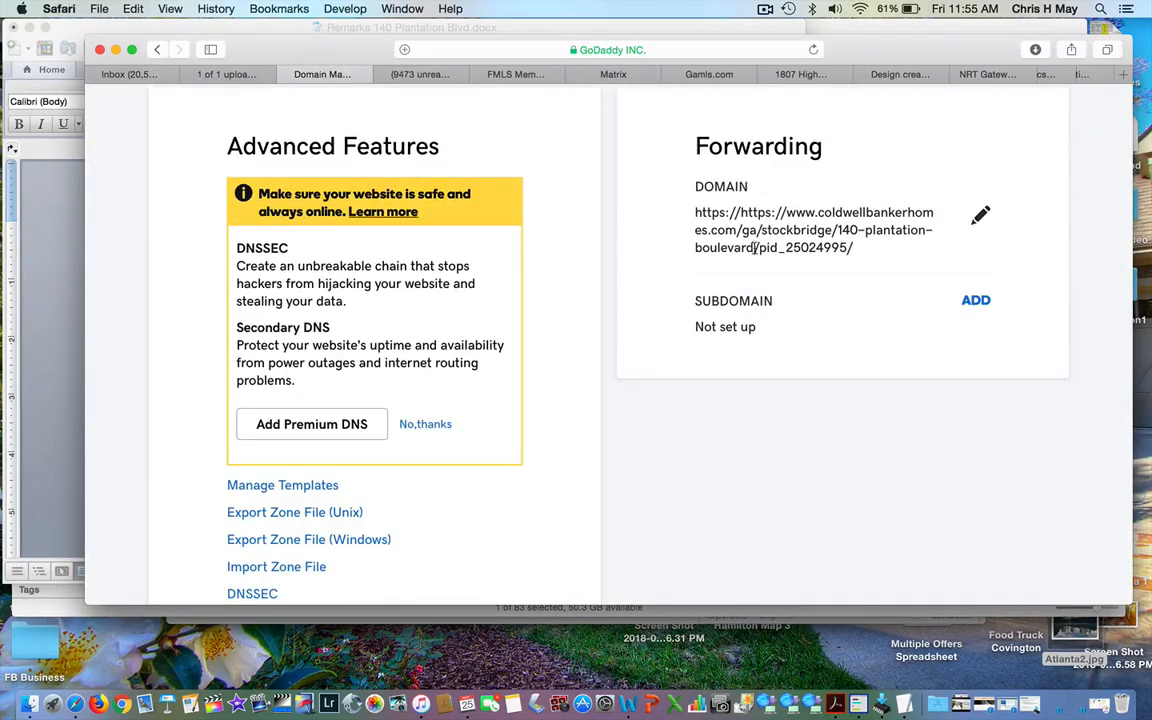
pyautogui.moveTo(785, 212); pyautogui.dragTo(694, 212)
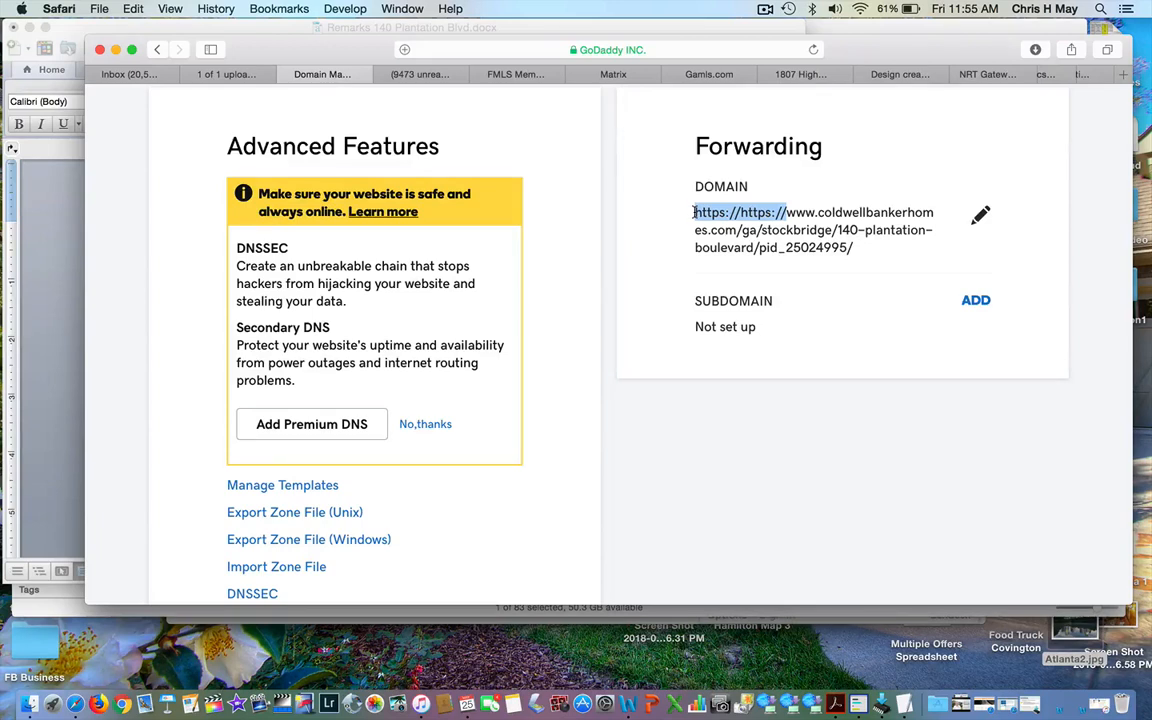
pyautogui.click(901, 343)
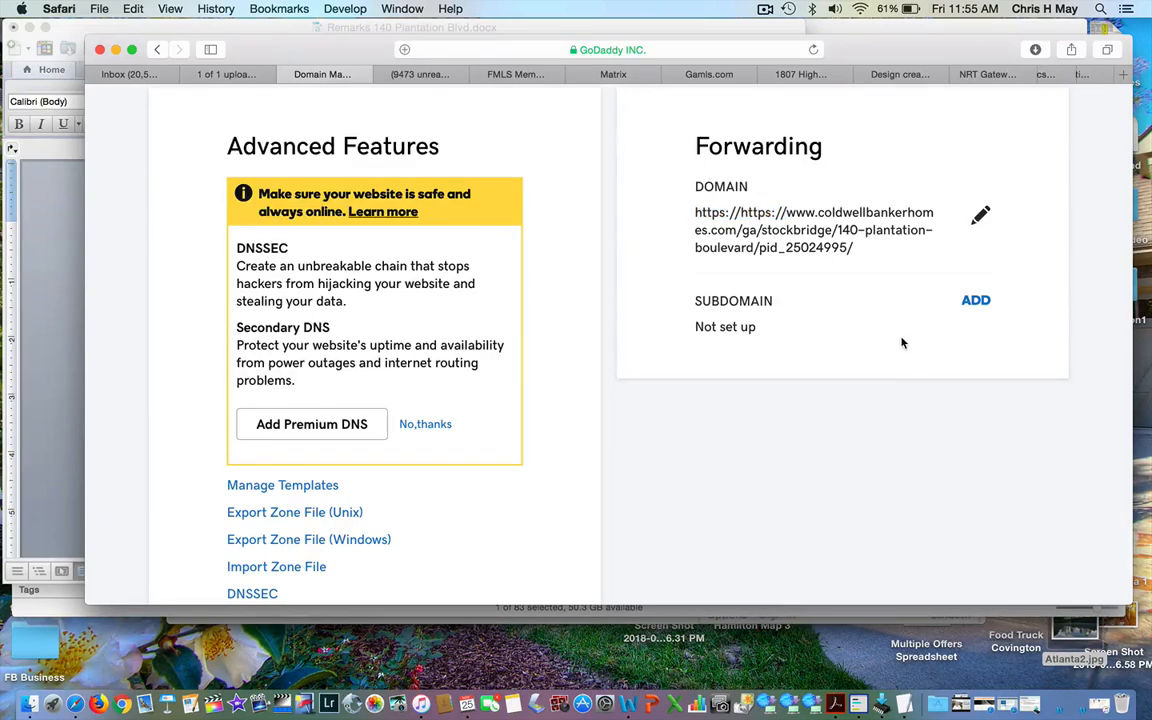
pyautogui.click(981, 216)
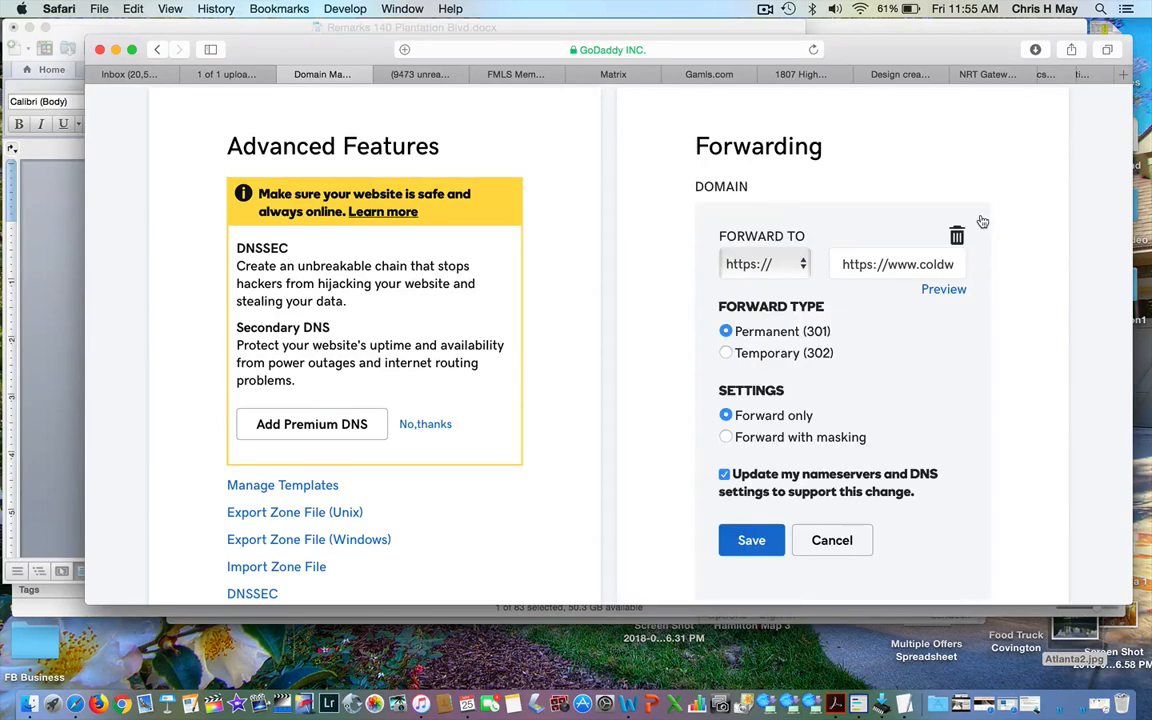
pyautogui.click(884, 264)
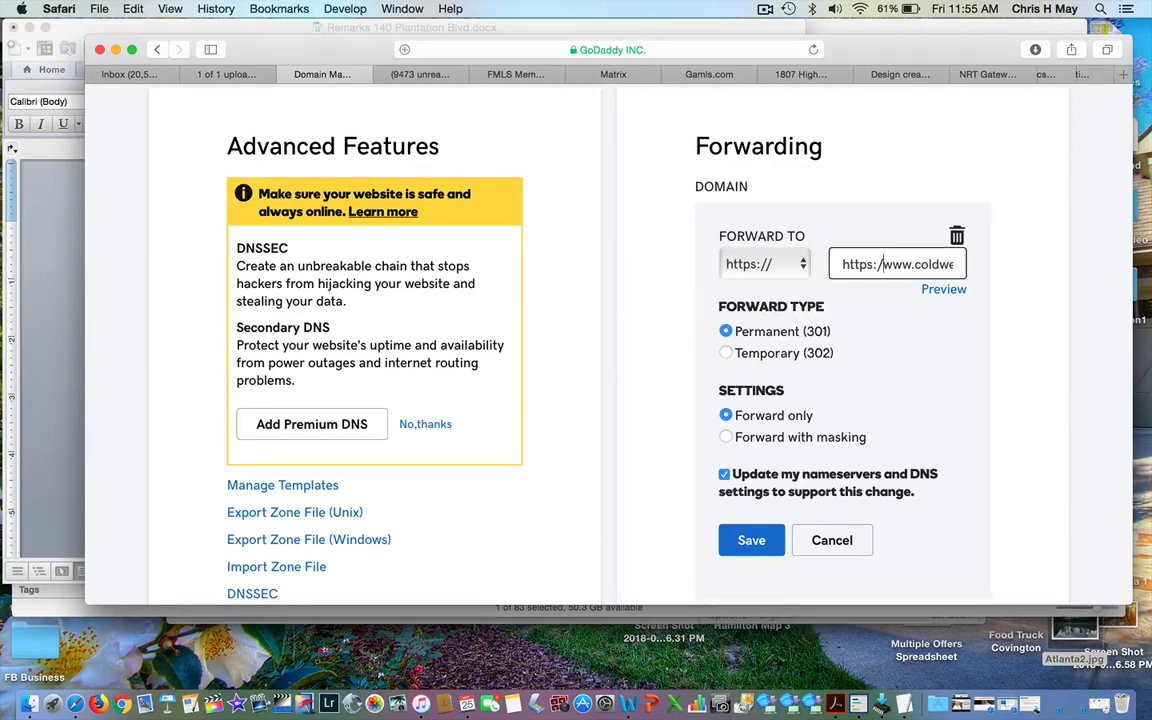
pyautogui.press('BackSpace')
pyautogui.press('BackSpace')
pyautogui.press('BackSpace')
pyautogui.press('BackSpace')
pyautogui.press('BackSpace')
pyautogui.press('BackSpace')
pyautogui.press('BackSpace')
pyautogui.press('BackSpace')
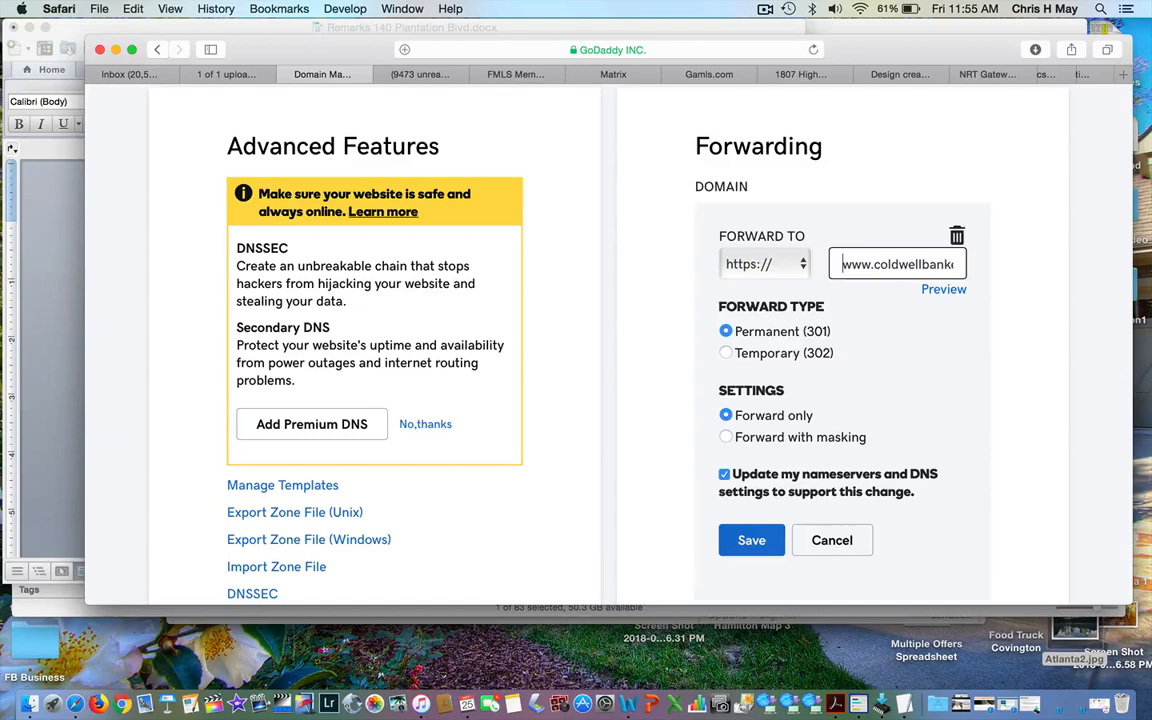
pyautogui.click(752, 541)
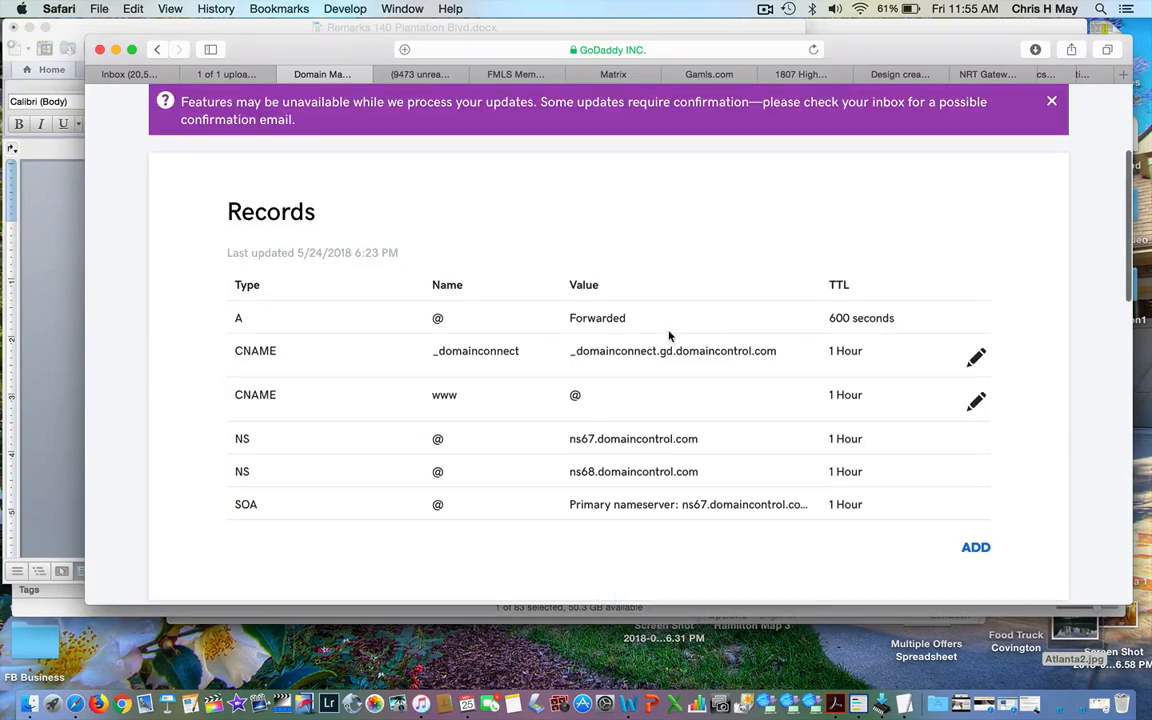
pyautogui.scroll(-1, 669, 336)
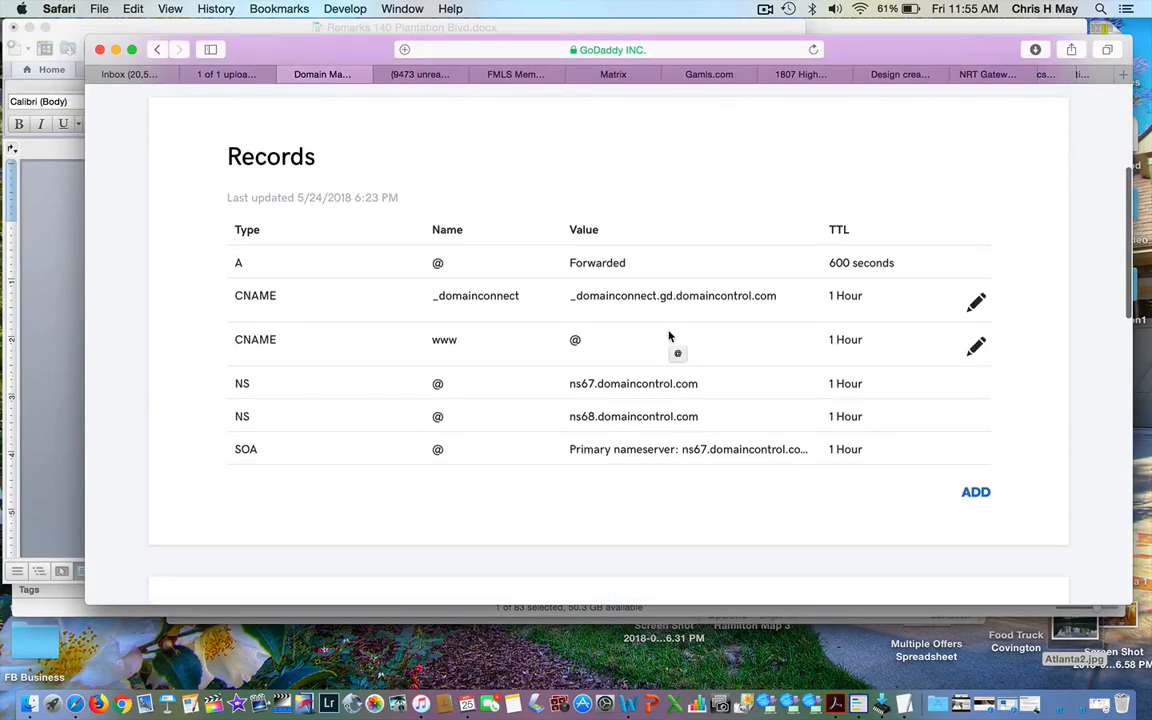
# Cycle through the YouTube, GoDaddy and NRT Gateway tabs to the listing tab
pyautogui.click(214, 74)
pyautogui.click(319, 76)
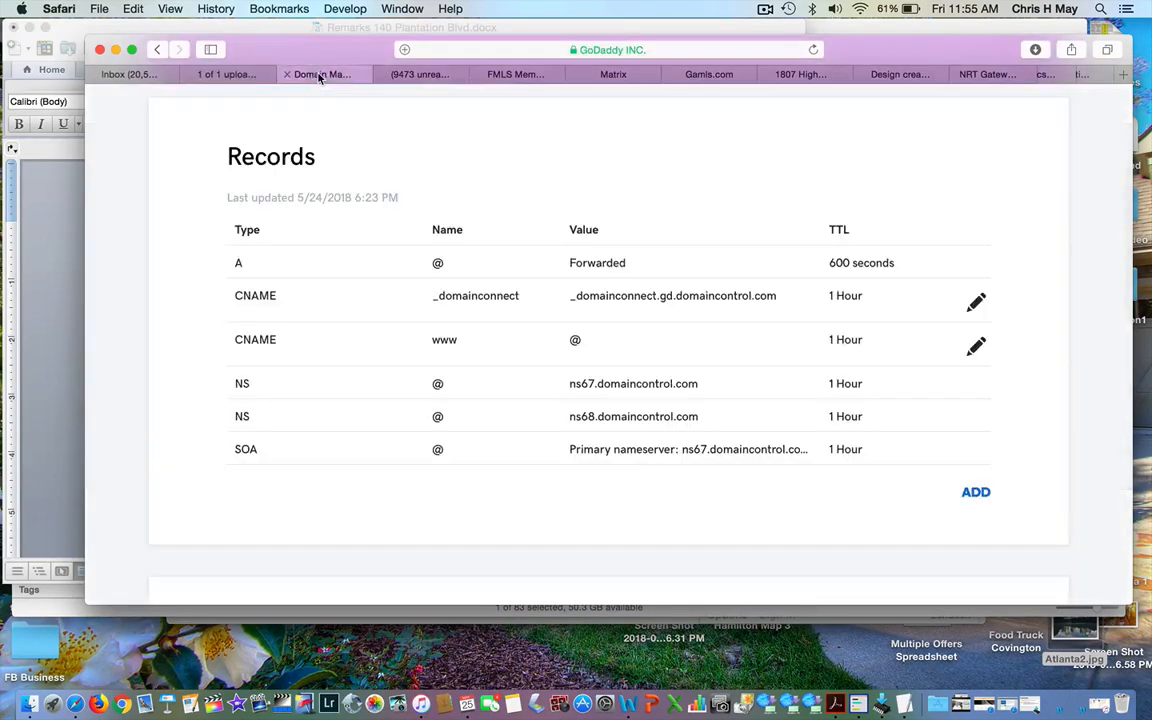
pyautogui.click(1008, 73)
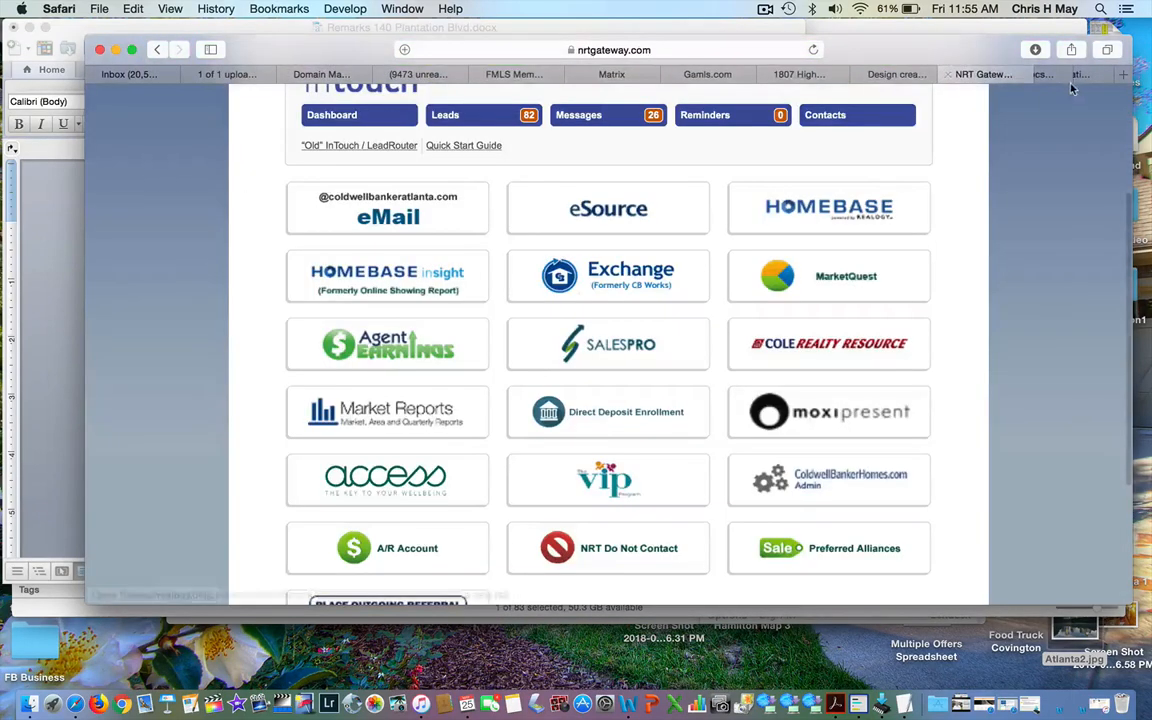
pyautogui.click(1094, 74)
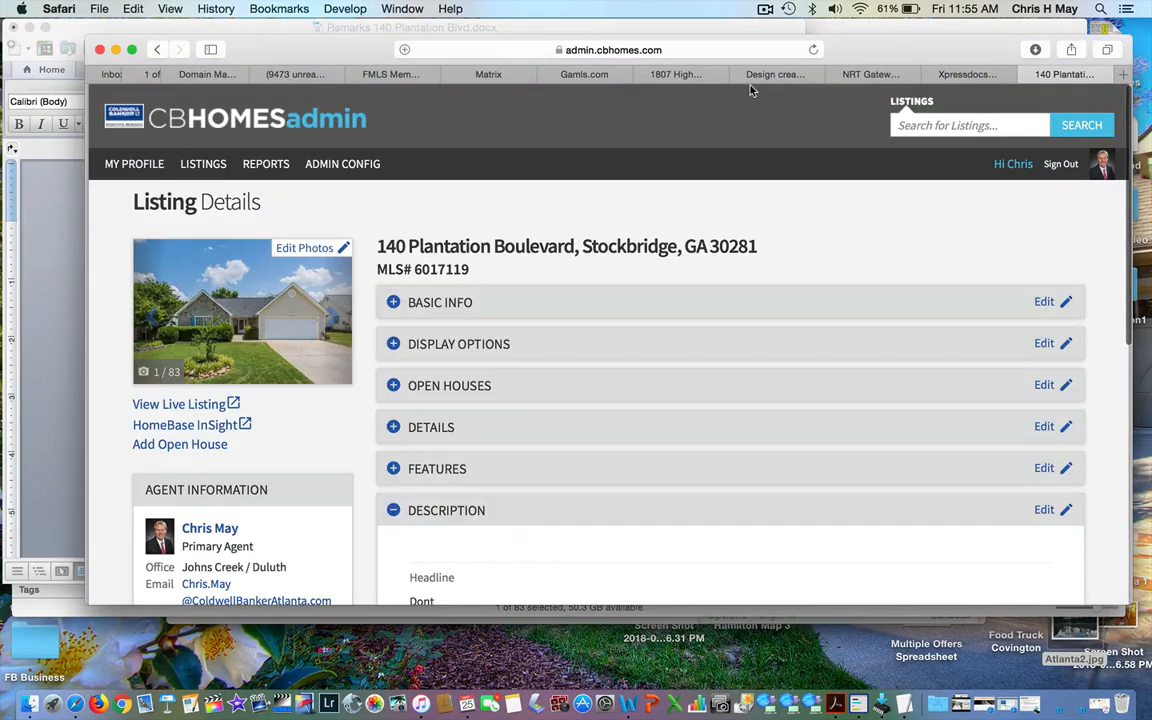
# Replace the address with the Coldwell Banker Homes website and load it
pyautogui.click(614, 50)
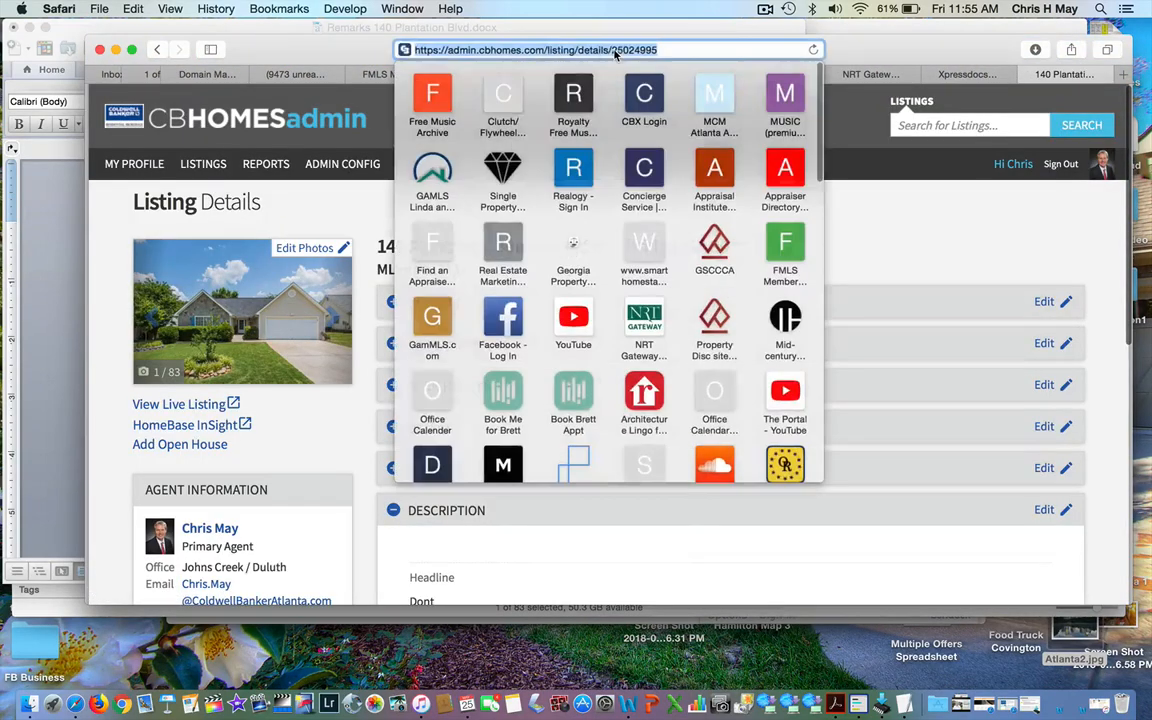
pyautogui.press('BackSpace')
pyautogui.write('www.google.com')
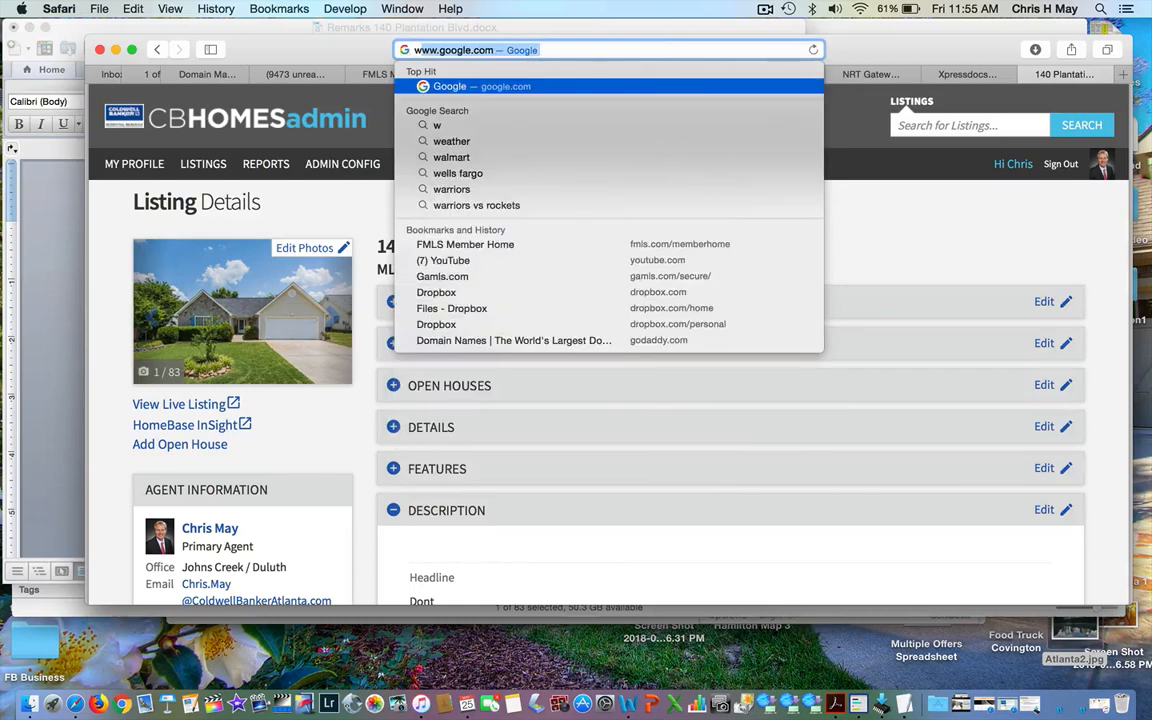
pyautogui.press('Right')
pyautogui.press('BackSpace')
pyautogui.press('BackSpace')
pyautogui.press('BackSpace')
pyautogui.press('BackSpace')
pyautogui.press('BackSpace')
pyautogui.press('BackSpace')
pyautogui.press('BackSpace')
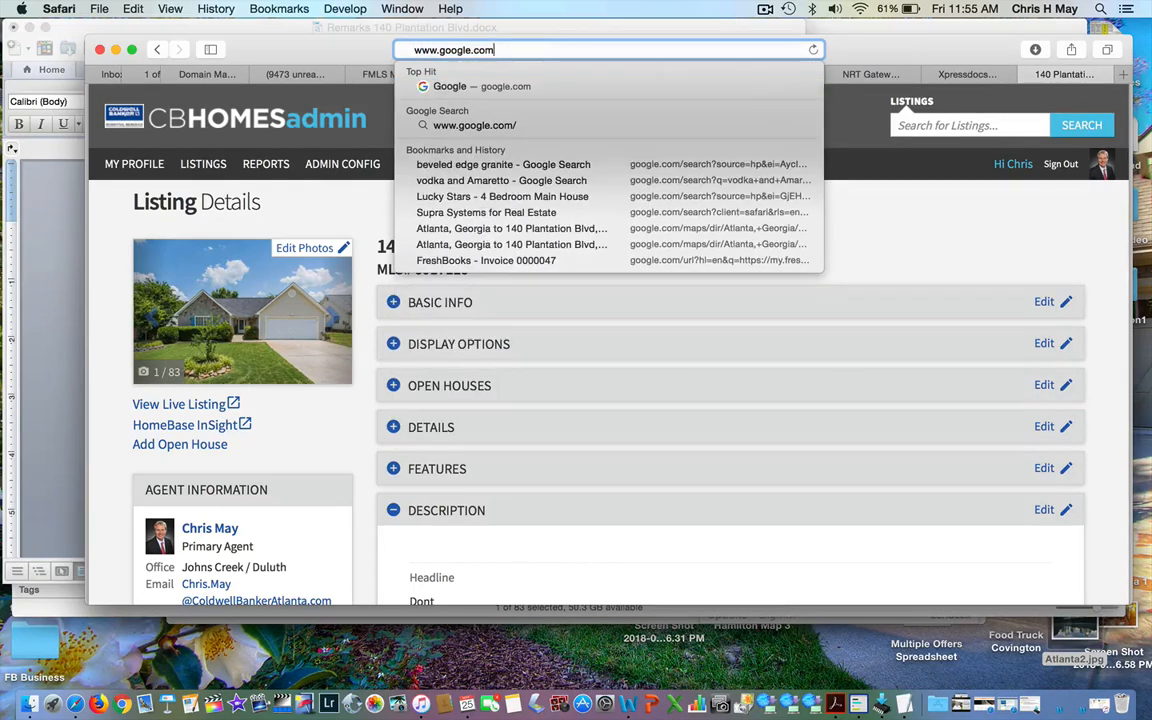
pyautogui.press('BackSpace')
pyautogui.press('BackSpace')
pyautogui.press('BackSpace')
pyautogui.press('BackSpace')
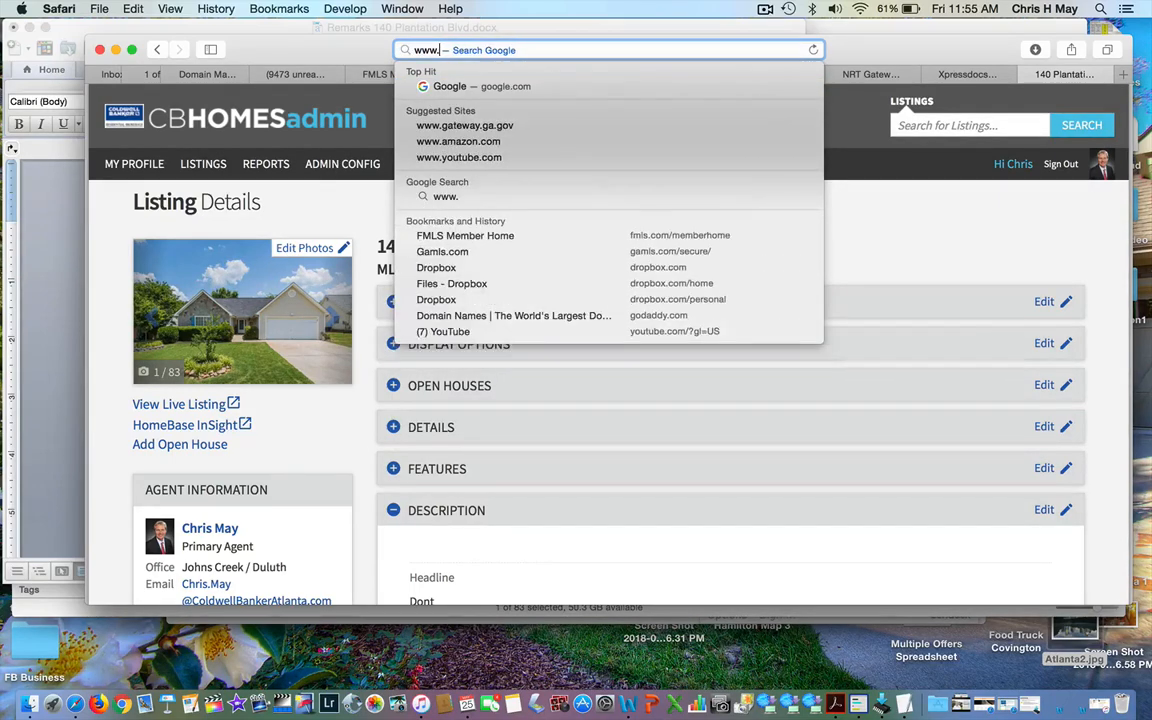
pyautogui.write('coldwellbankerhomes.com/')
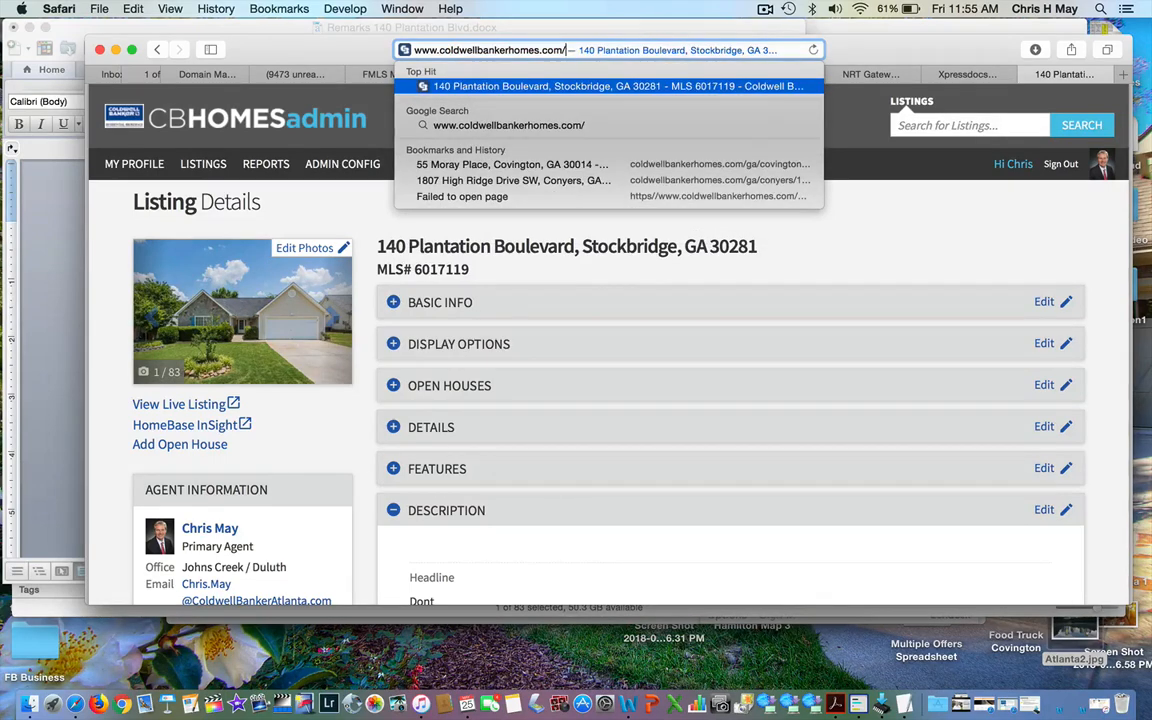
pyautogui.press('Return')
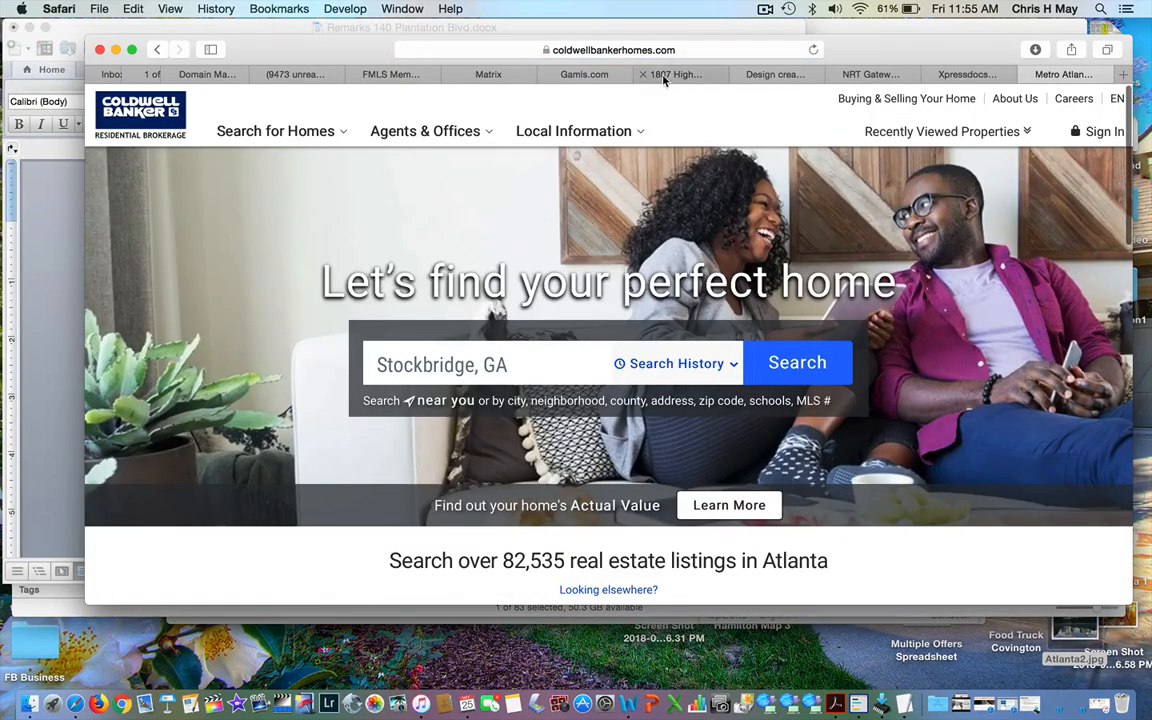
pyautogui.click(480, 365)
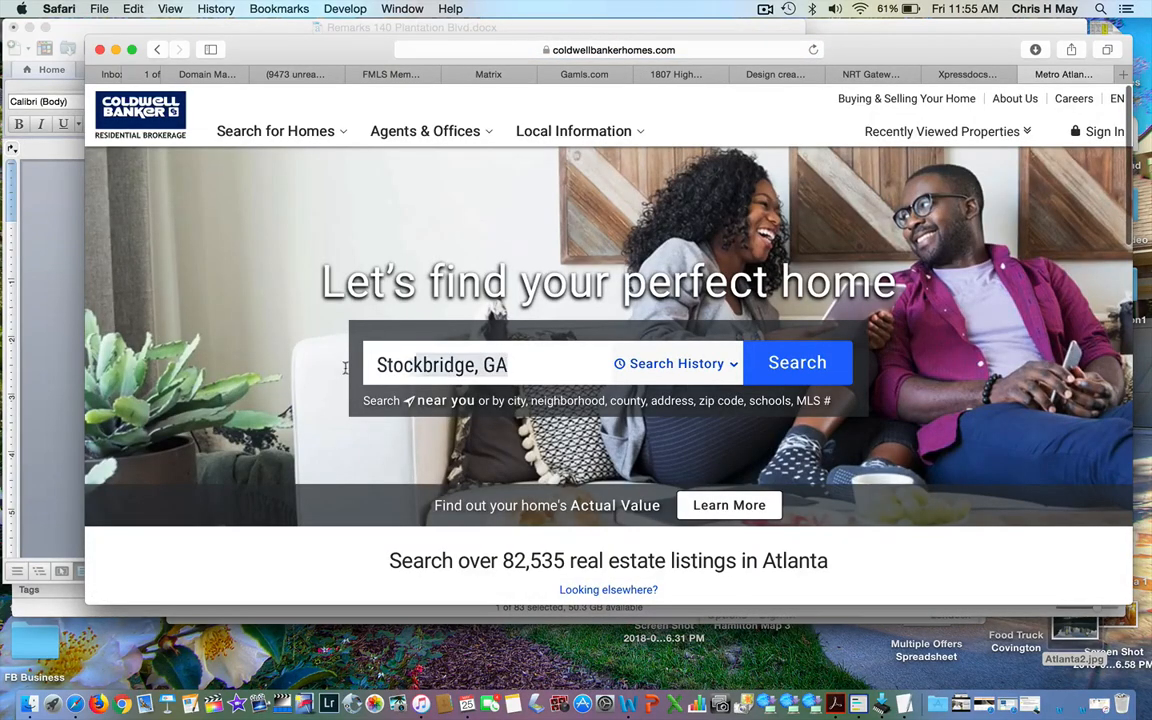
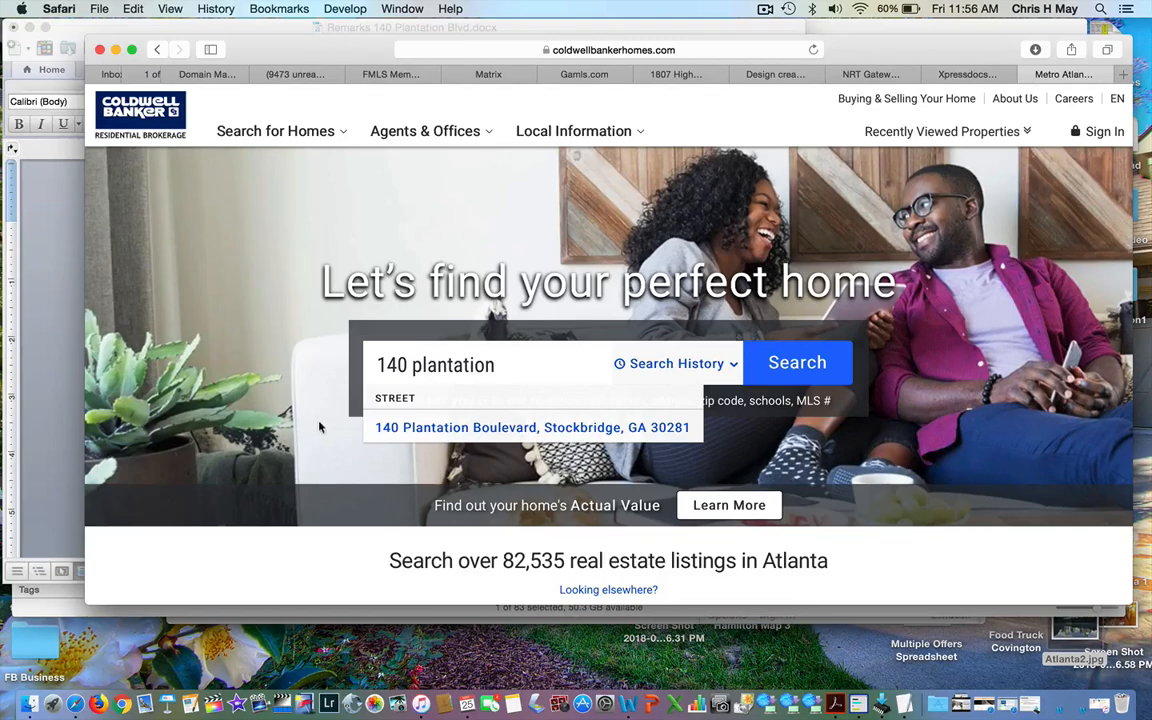
pyautogui.click(463, 427)
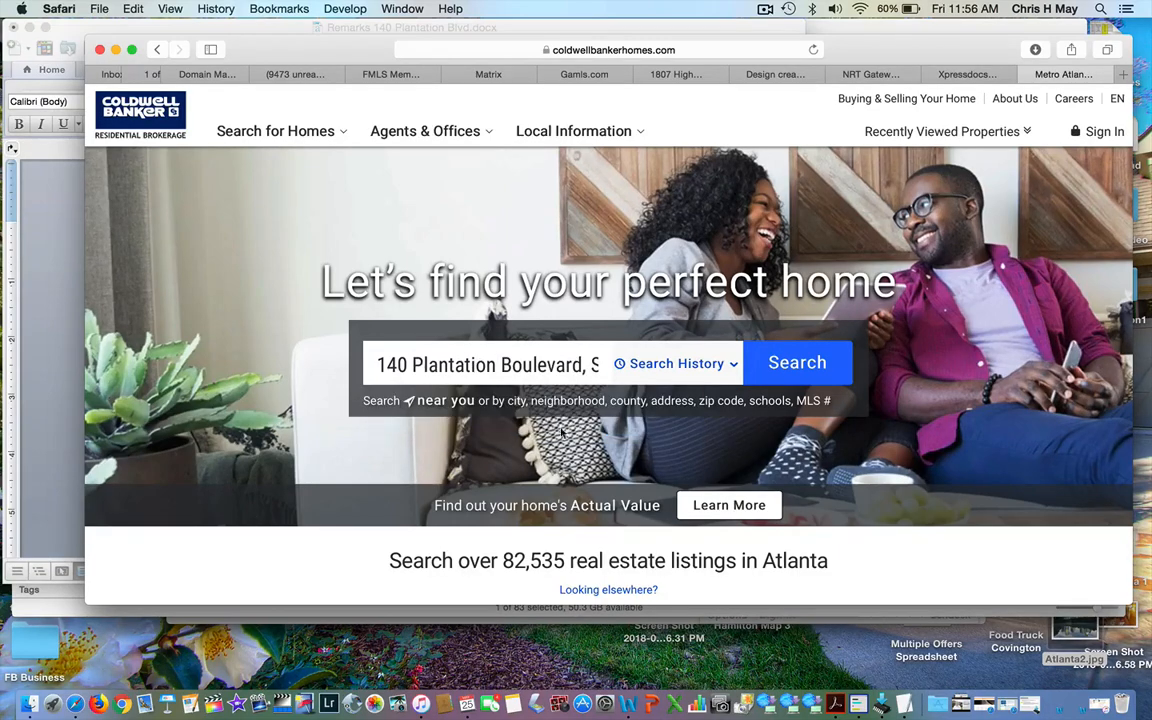
pyautogui.click(797, 363)
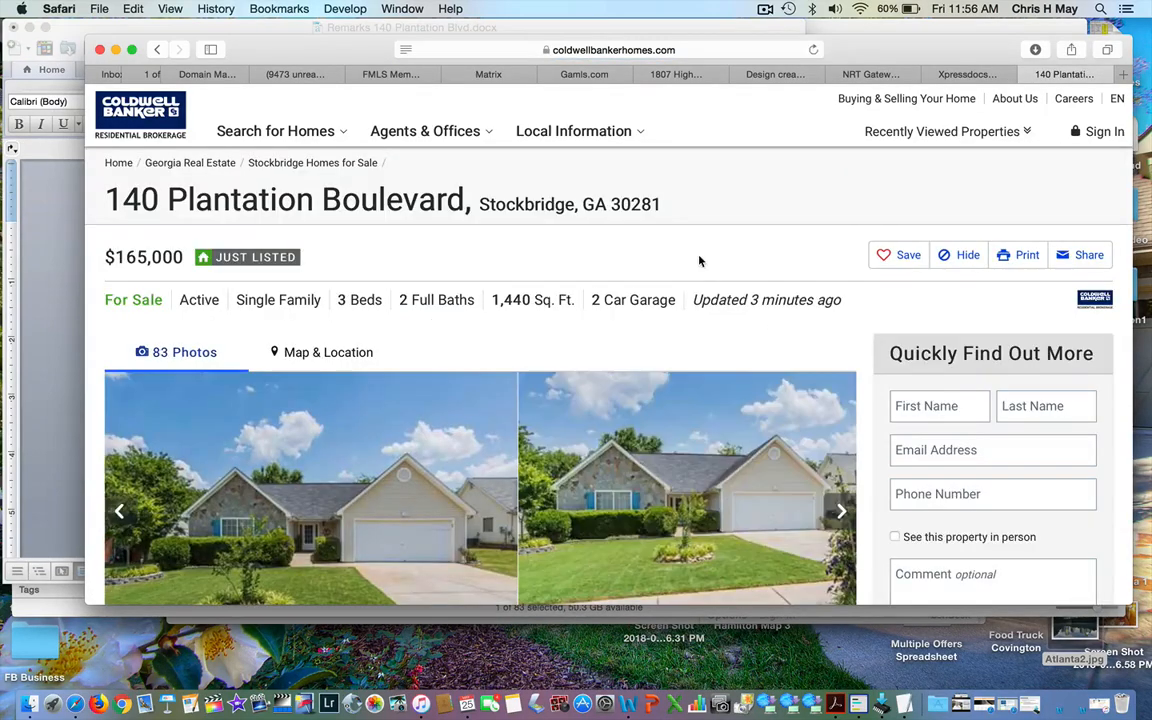
# Copy the listing page's full web address from the address bar
pyautogui.click(623, 54)
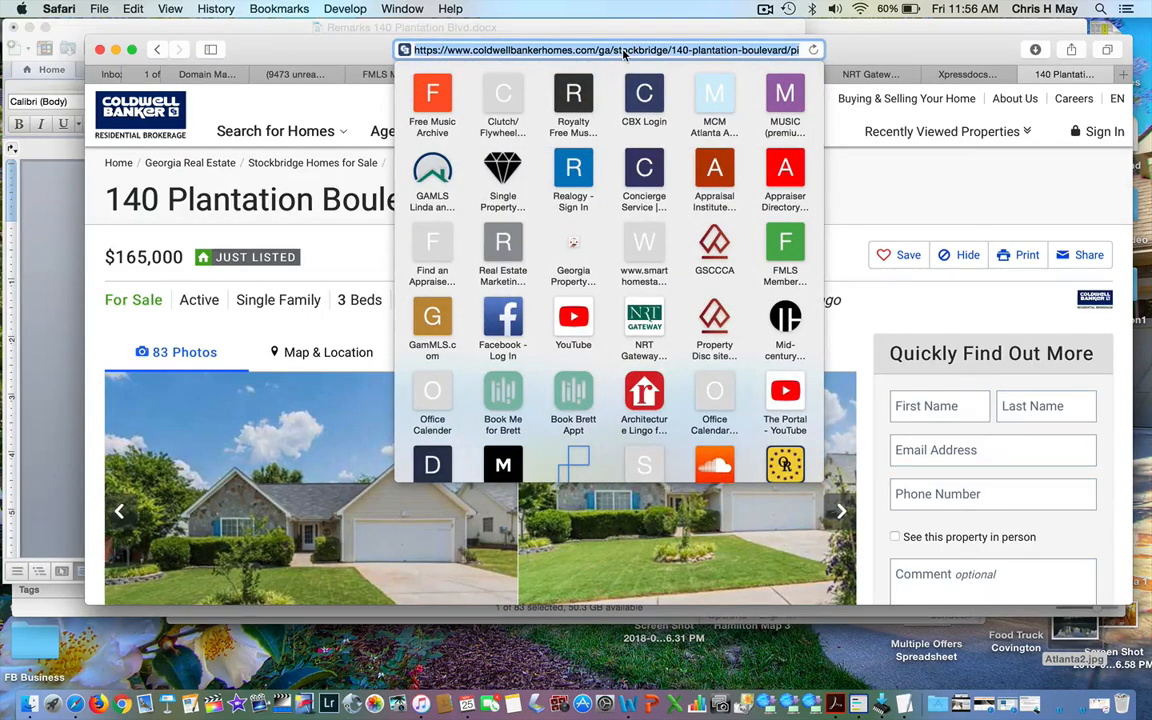
pyautogui.rightClick(551, 49)
pyautogui.click(575, 69)
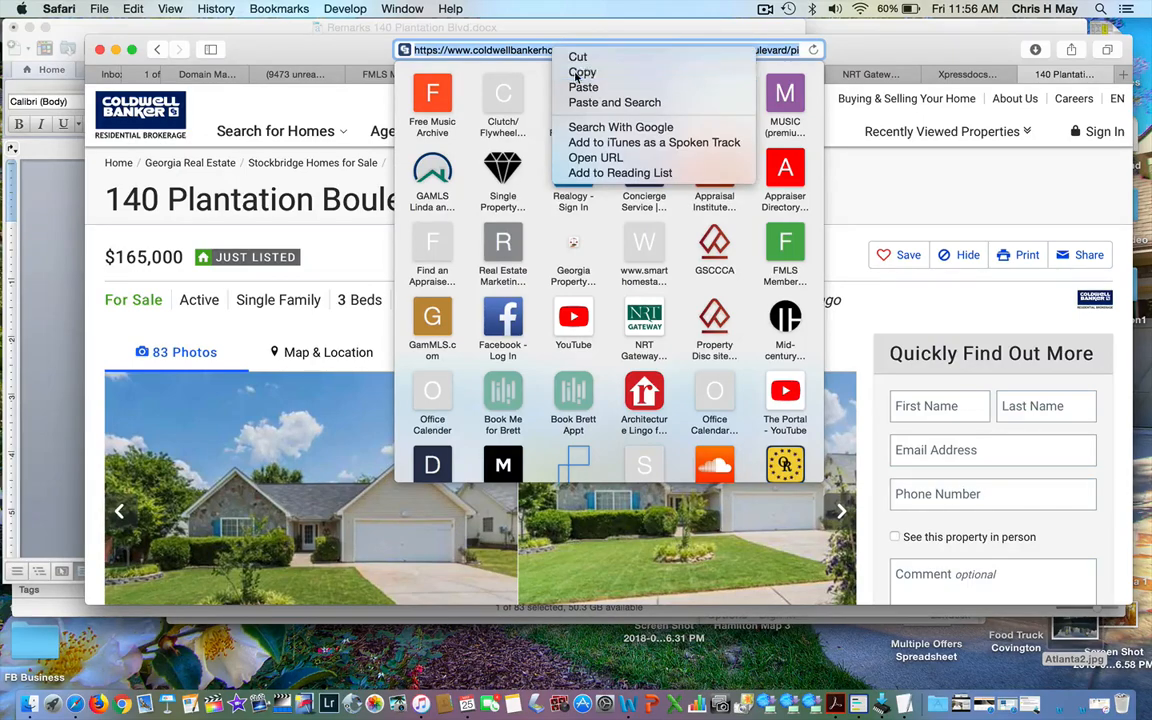
pyautogui.click(896, 57)
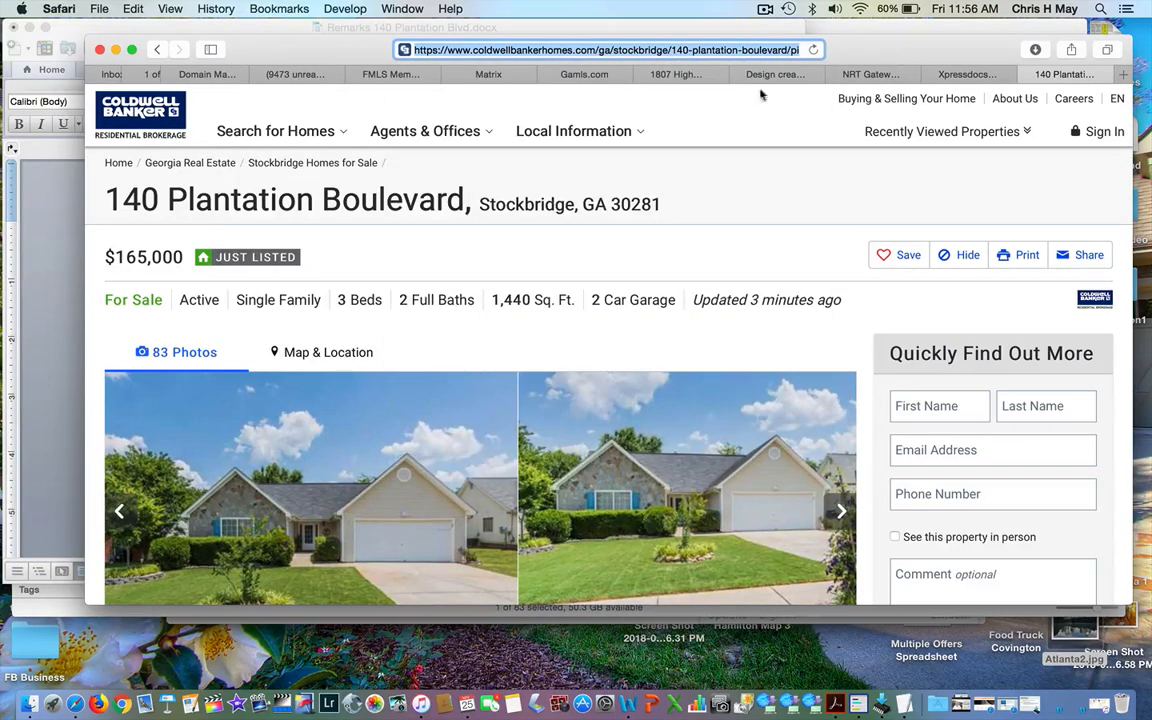
# Return to the GoDaddy tab and go to Domains > All Domains
pyautogui.click(205, 75)
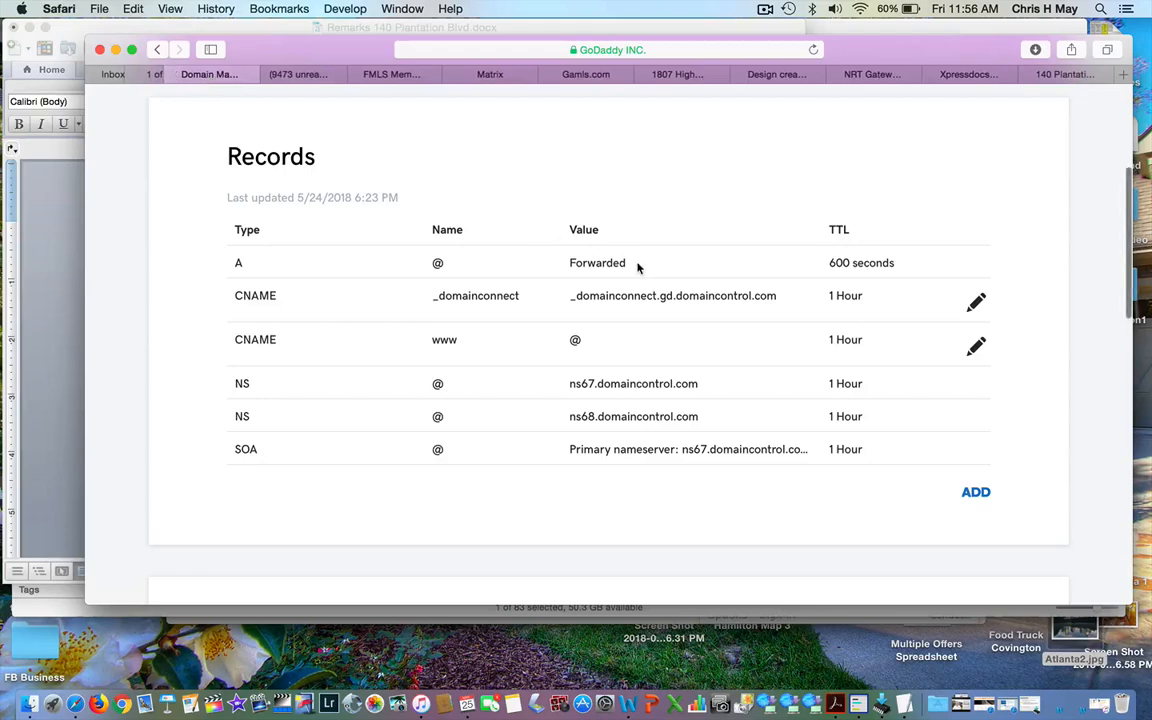
pyautogui.scroll(-5, 642, 262)
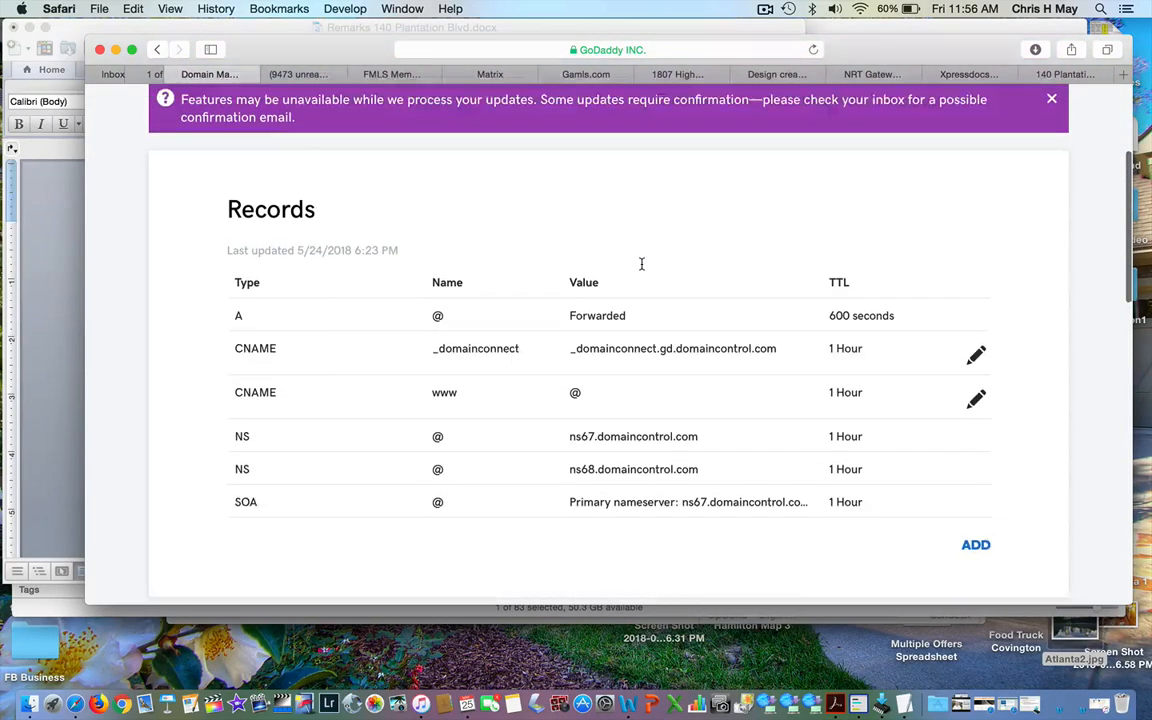
pyautogui.scroll(-8, 721, 255)
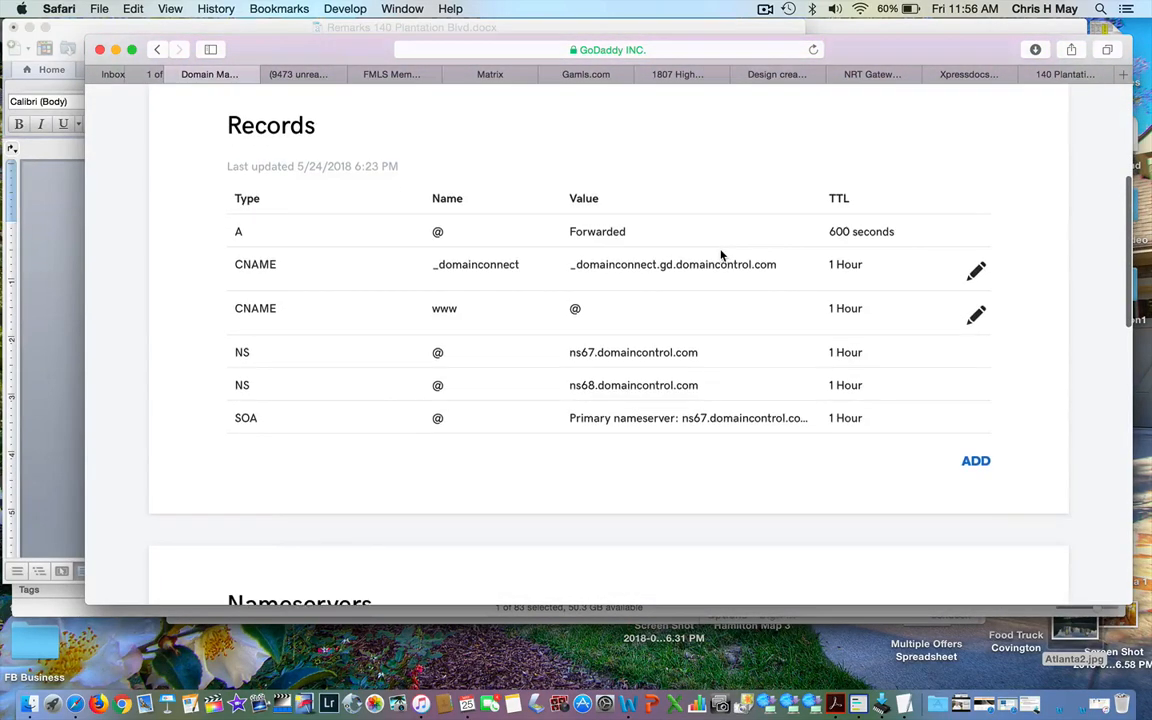
pyautogui.scroll(8, 721, 255)
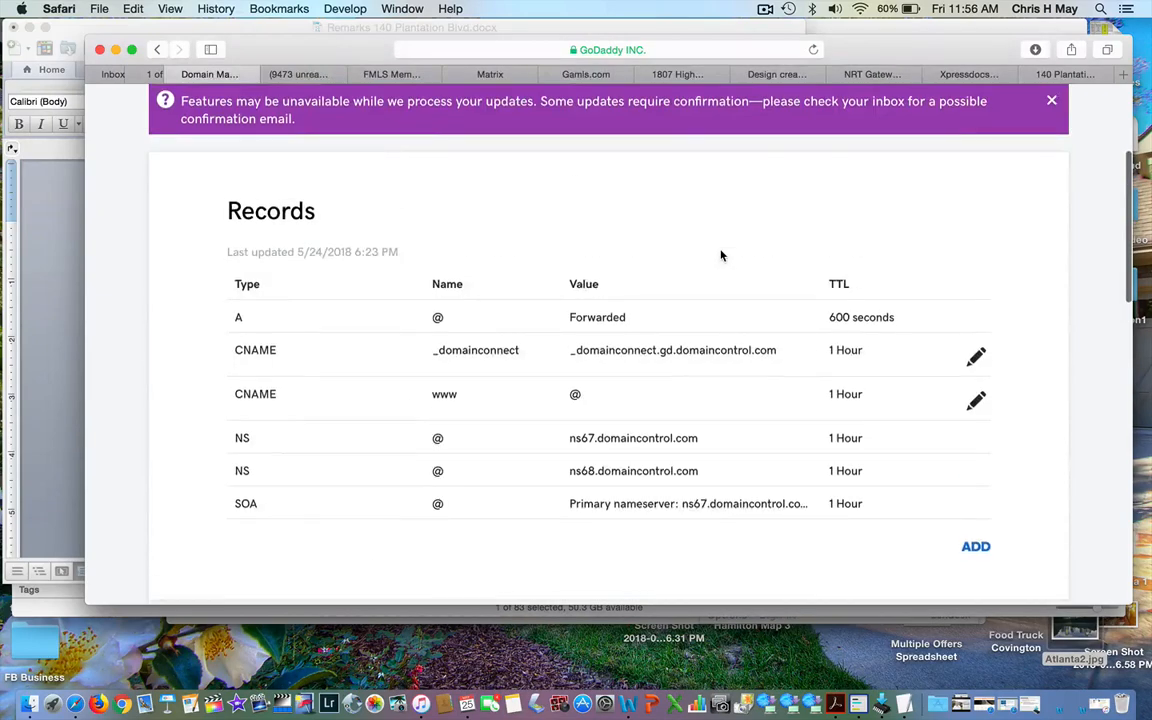
pyautogui.scroll(5, 721, 255)
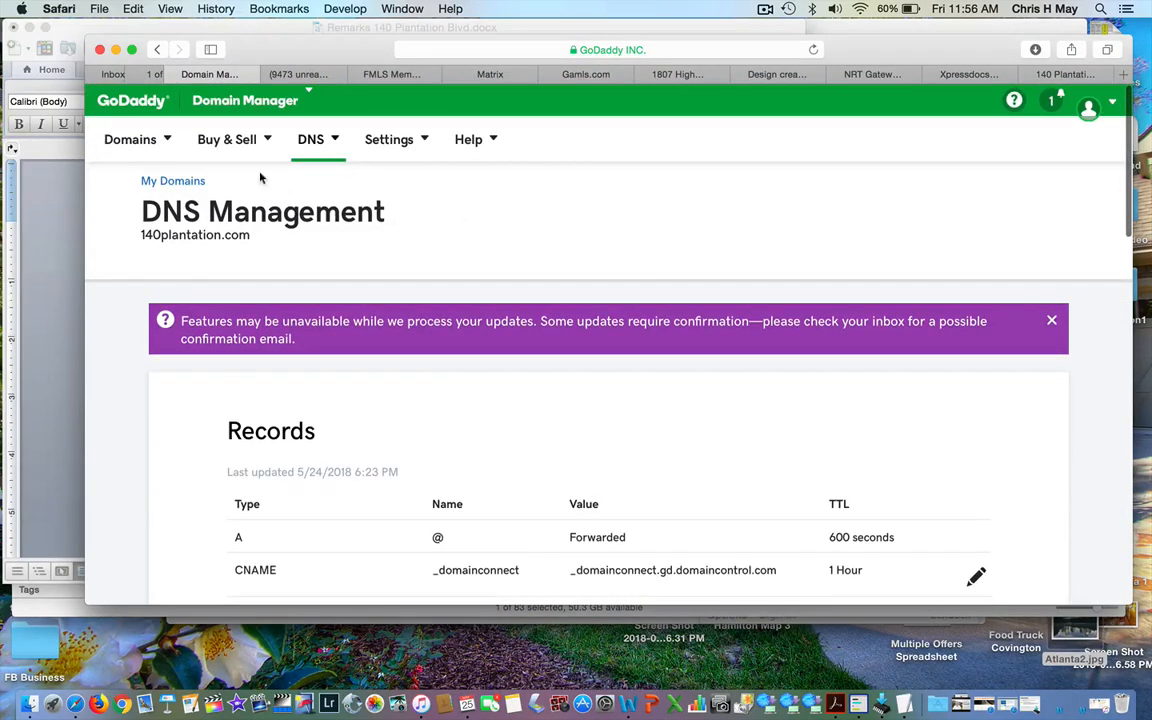
pyautogui.click(139, 142)
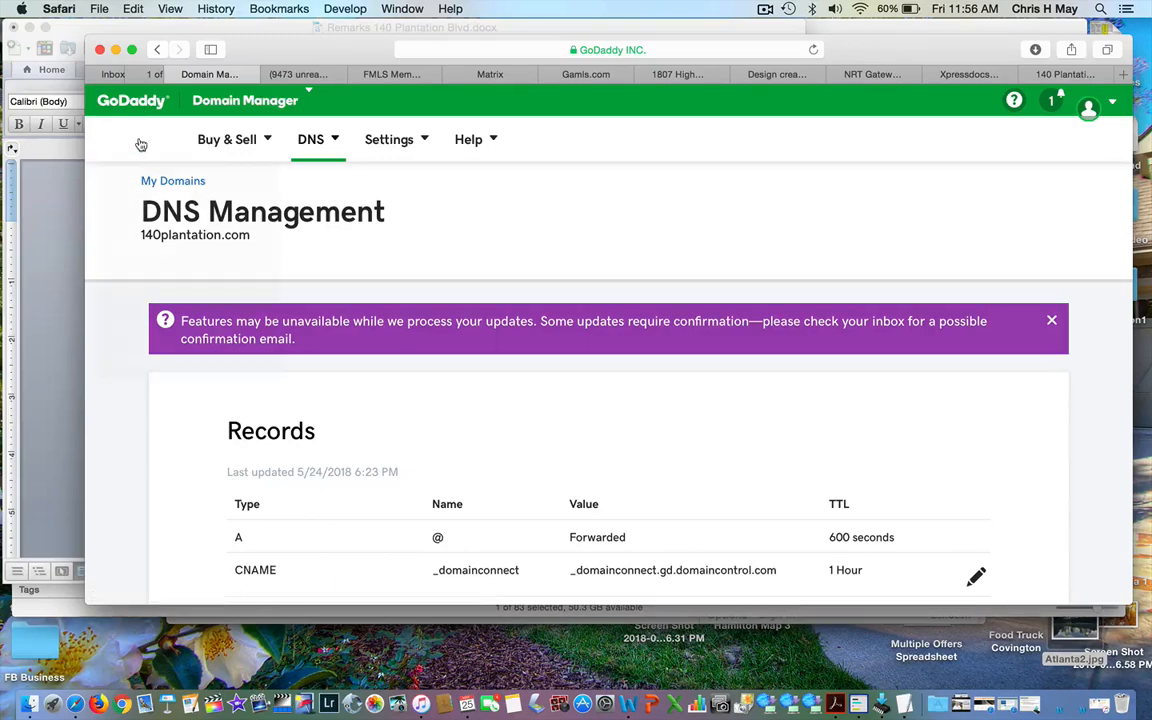
pyautogui.click(147, 184)
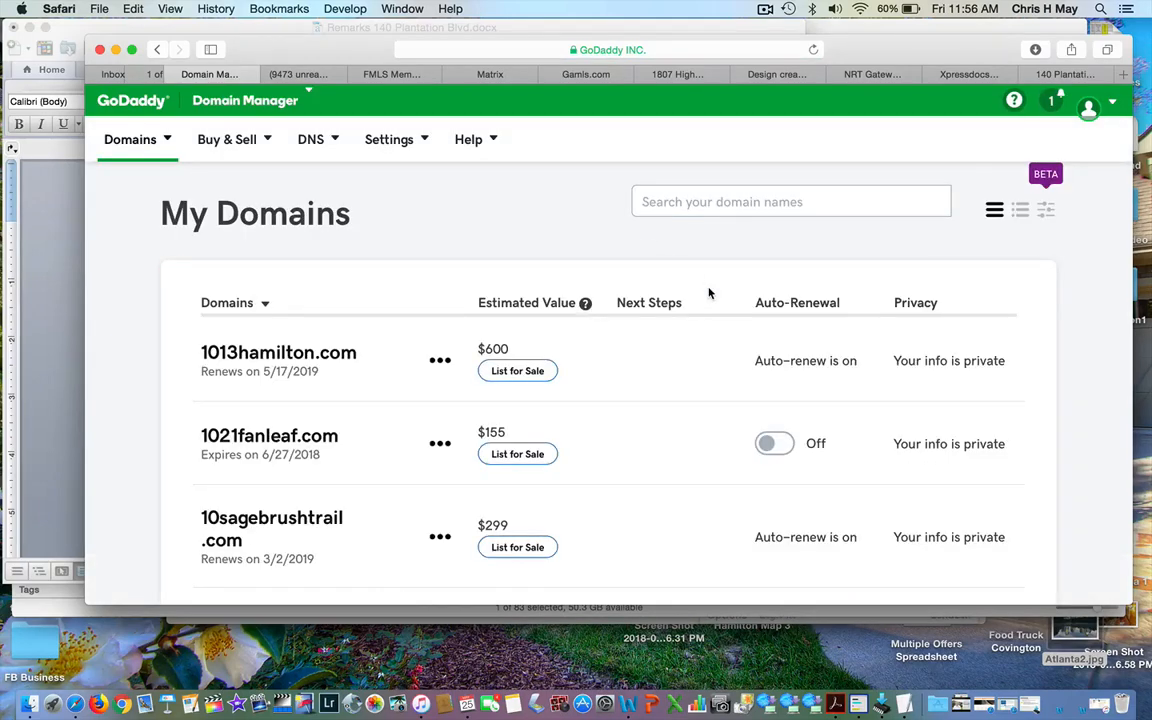
pyautogui.scroll(-4, 710, 293)
pyautogui.scroll(-5, 710, 293)
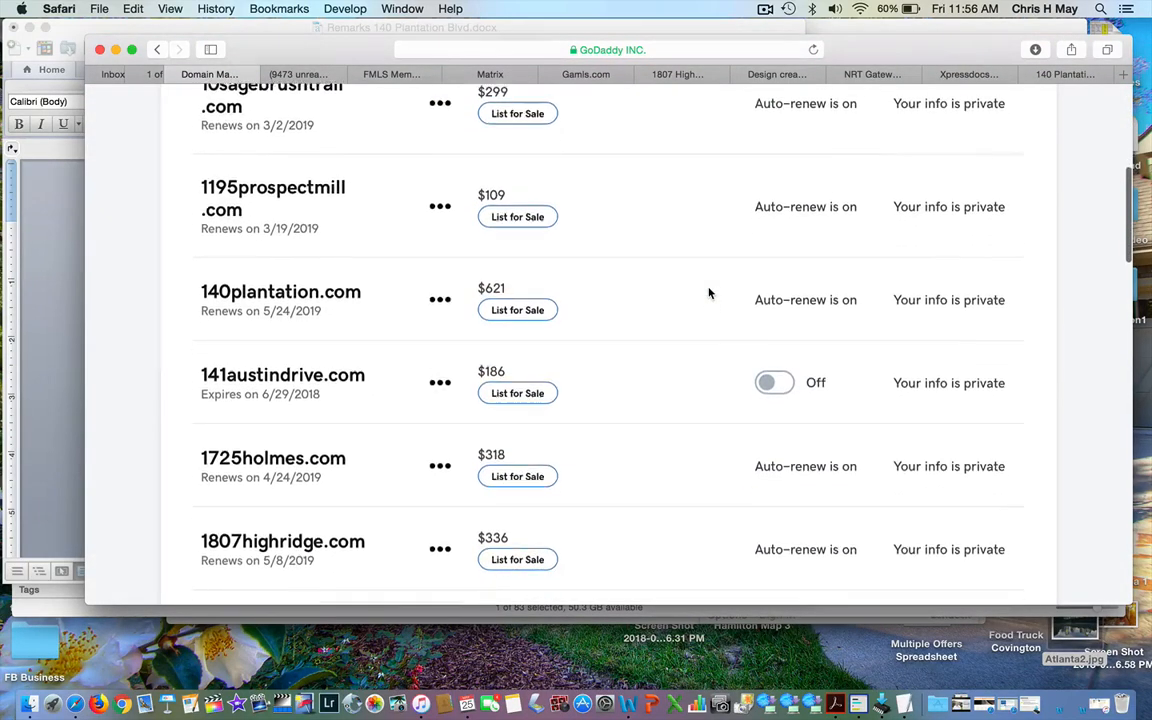
pyautogui.click(328, 278)
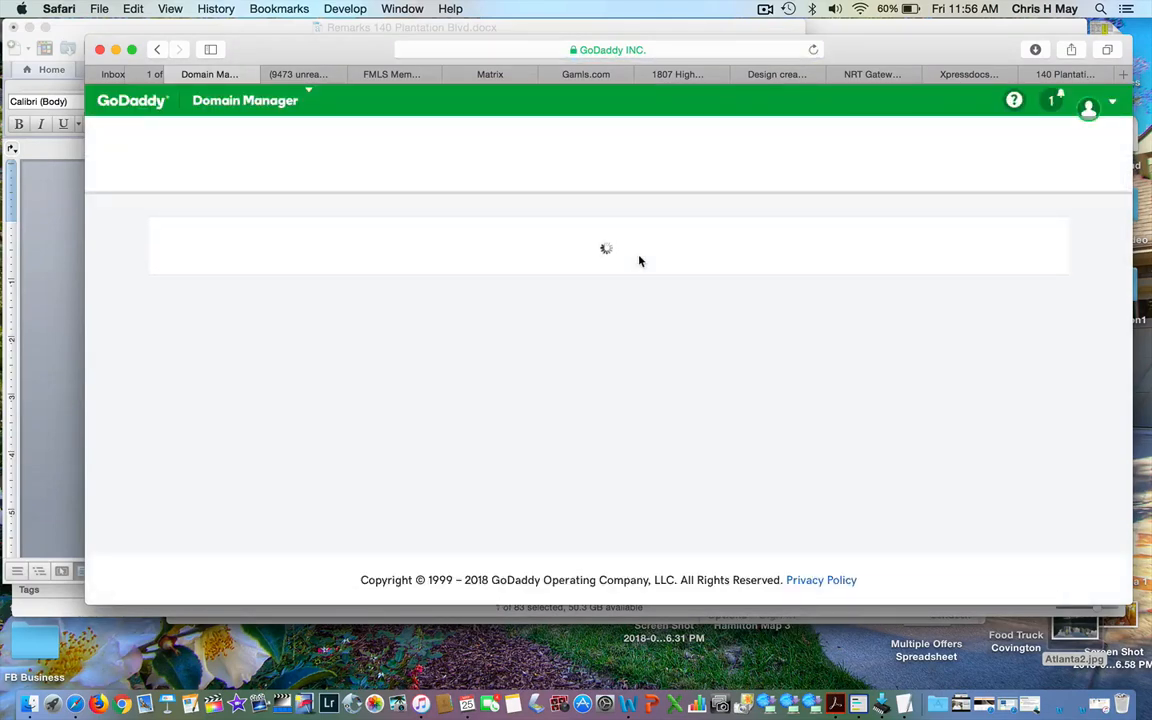
pyautogui.scroll(-2, 640, 261)
pyautogui.scroll(-10, 640, 261)
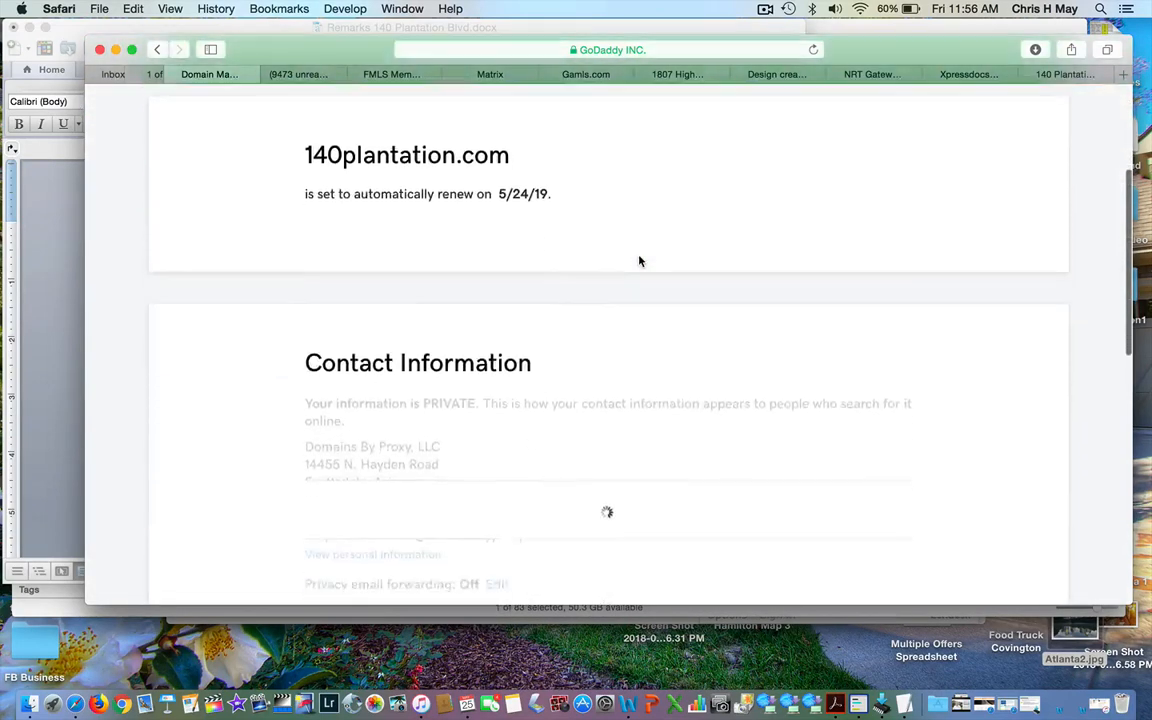
pyautogui.scroll(10, 640, 261)
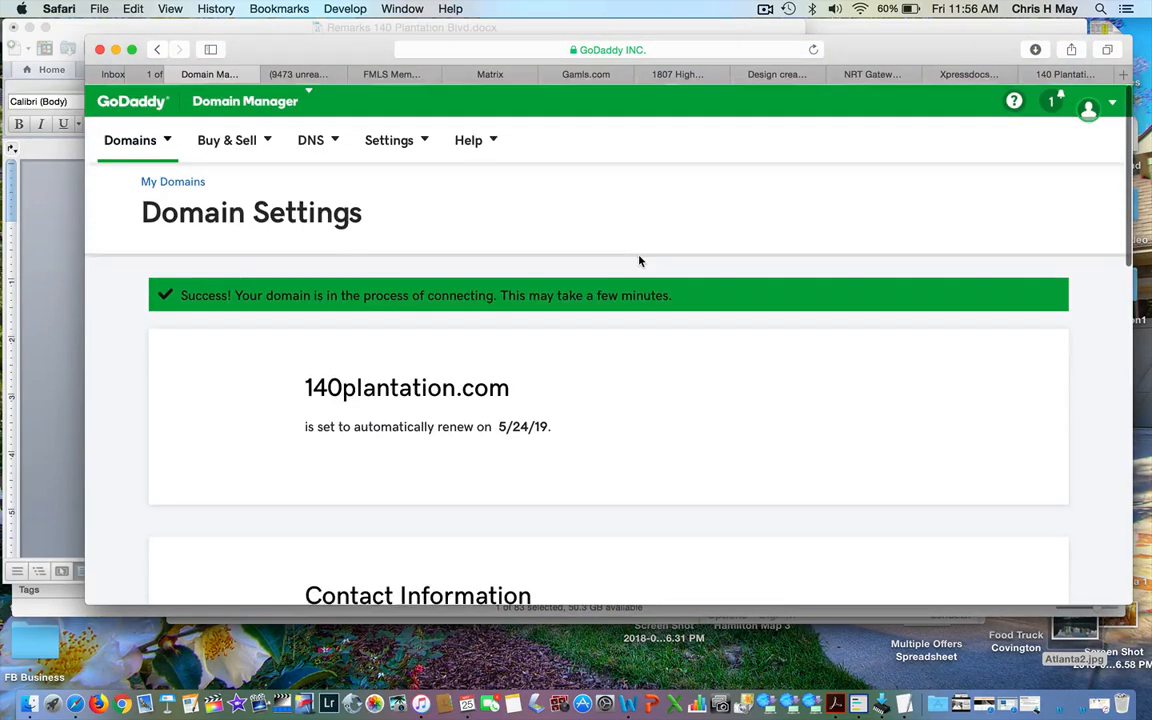
pyautogui.scroll(-10, 640, 261)
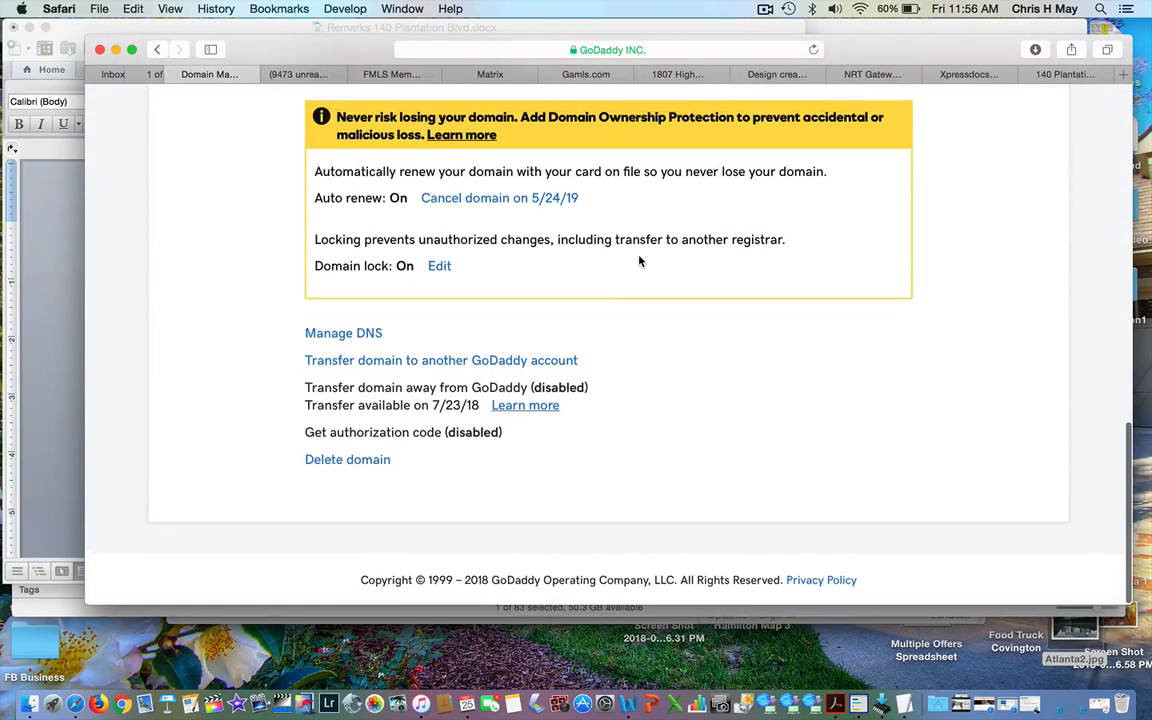
pyautogui.click(375, 333)
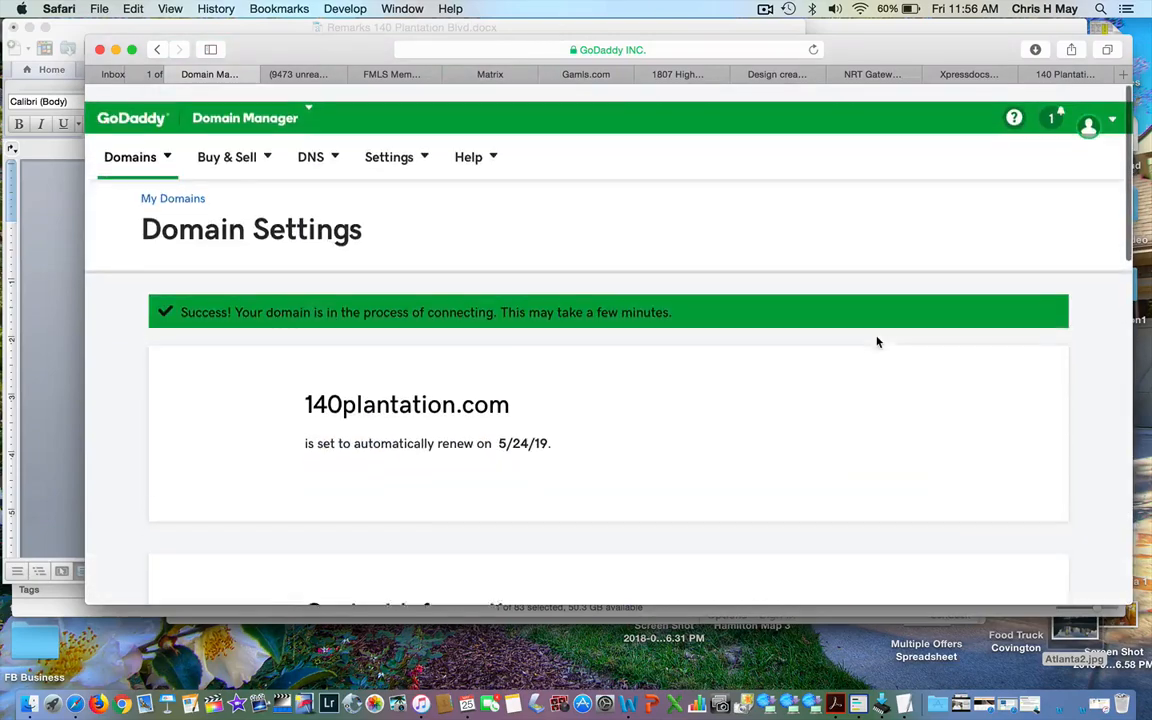
pyautogui.click(1073, 80)
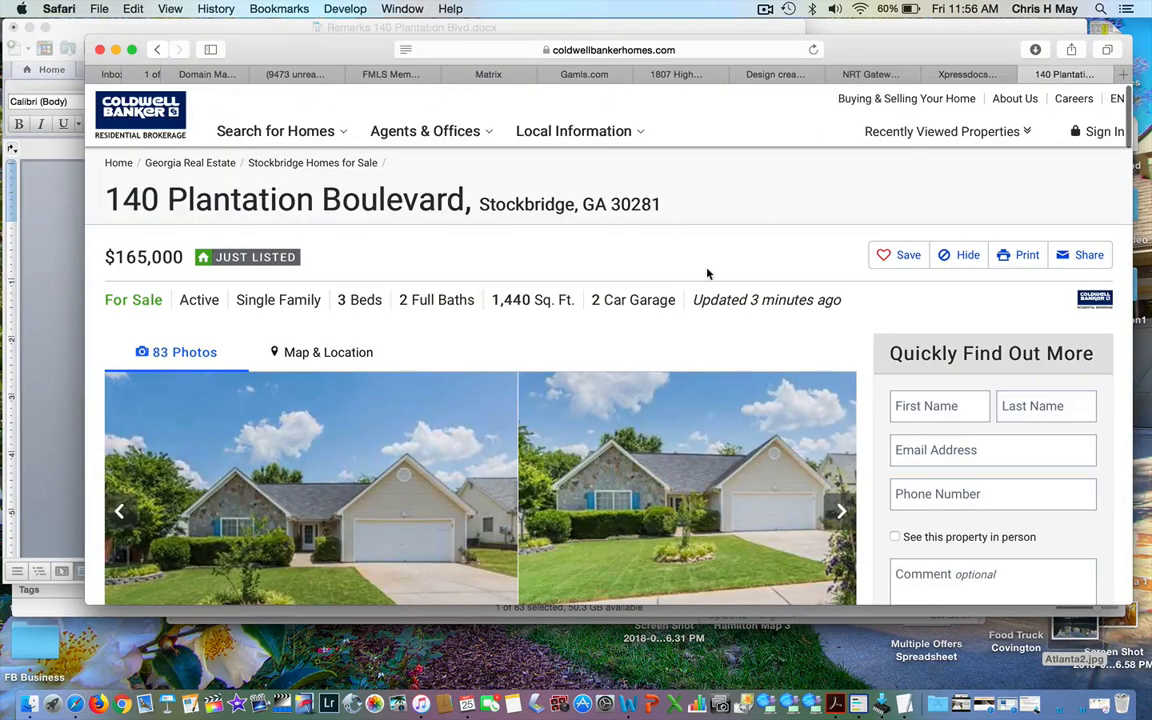
pyautogui.scroll(-5, 707, 272)
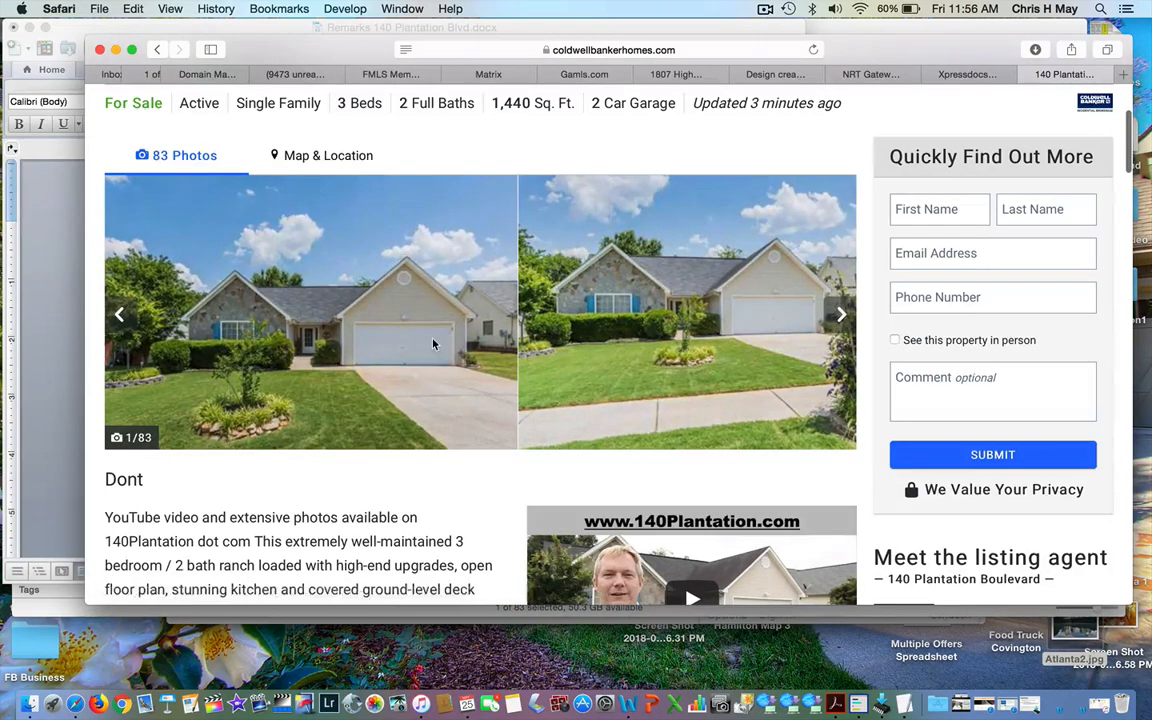
pyautogui.scroll(-6, 425, 336)
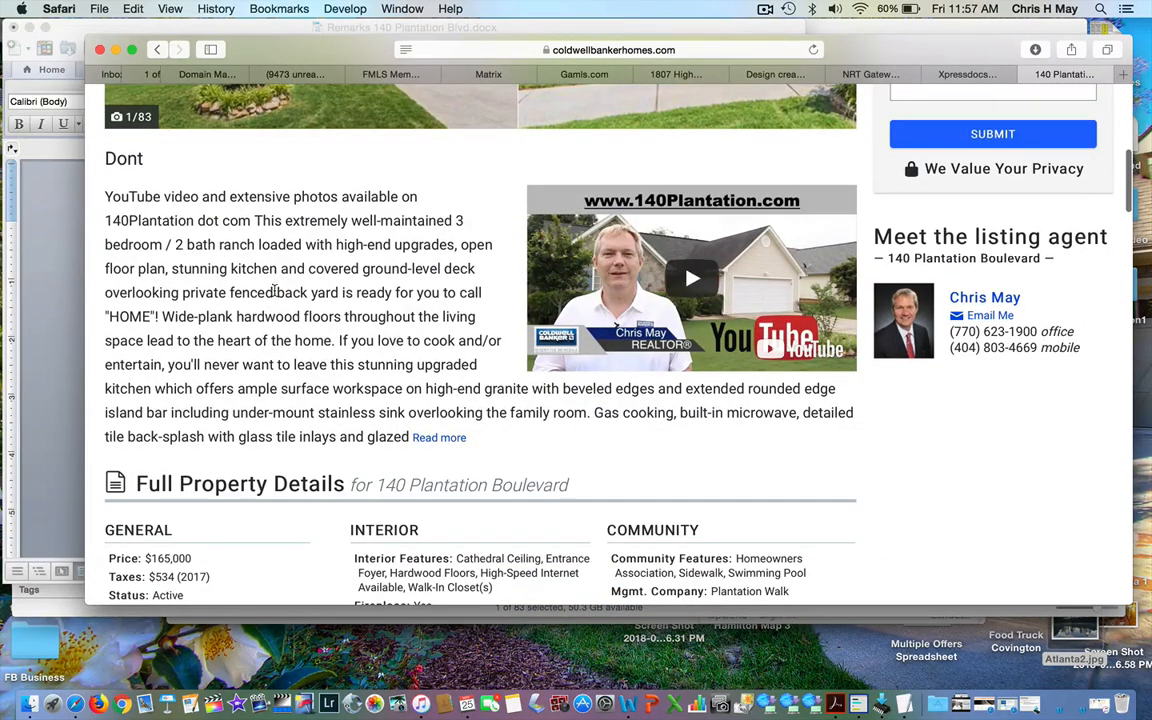
pyautogui.click(440, 438)
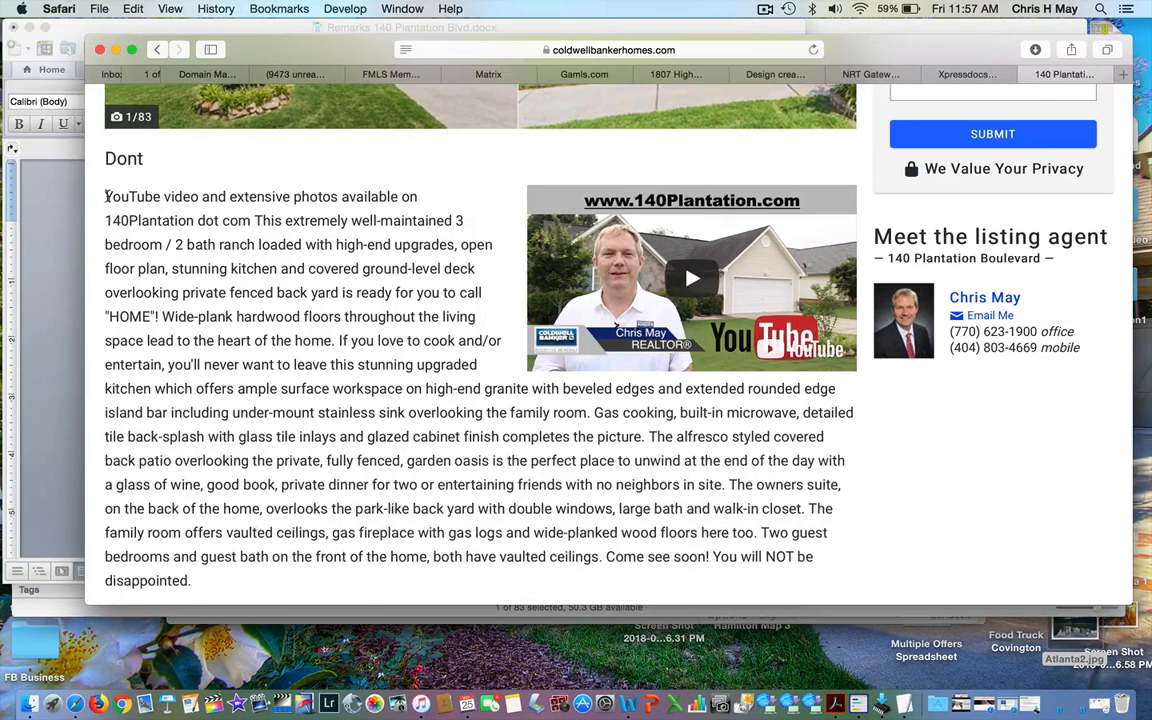
pyautogui.moveTo(106, 196); pyautogui.dragTo(368, 572)
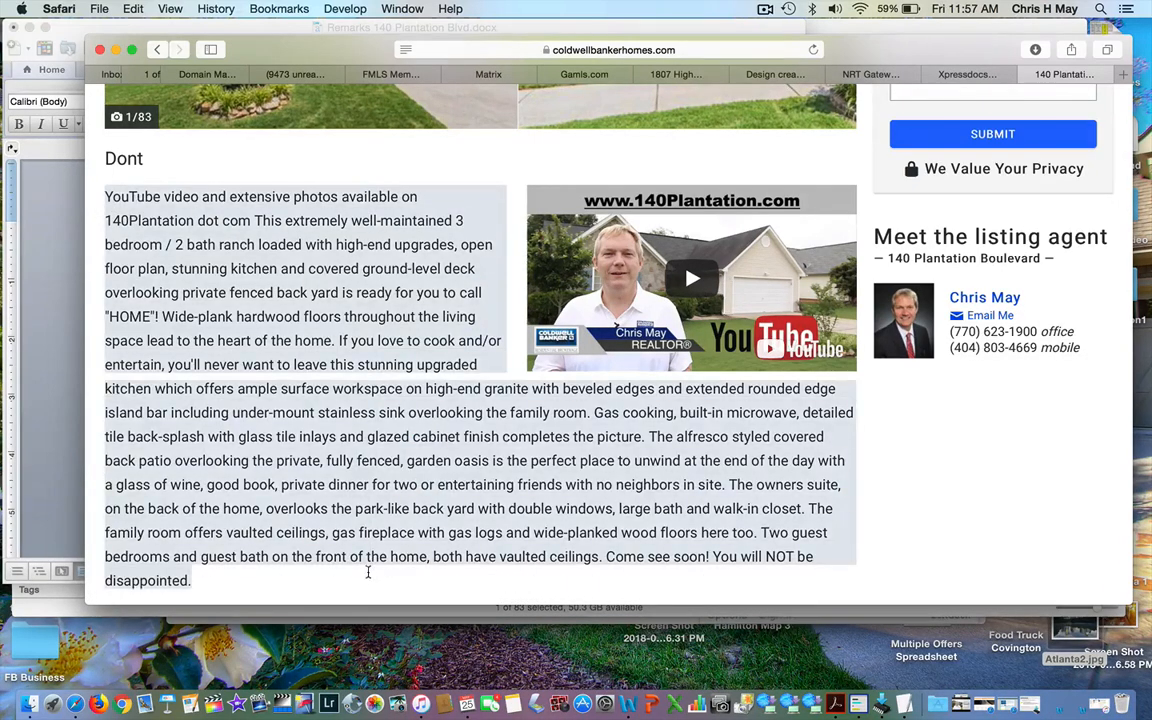
pyautogui.click(824, 474)
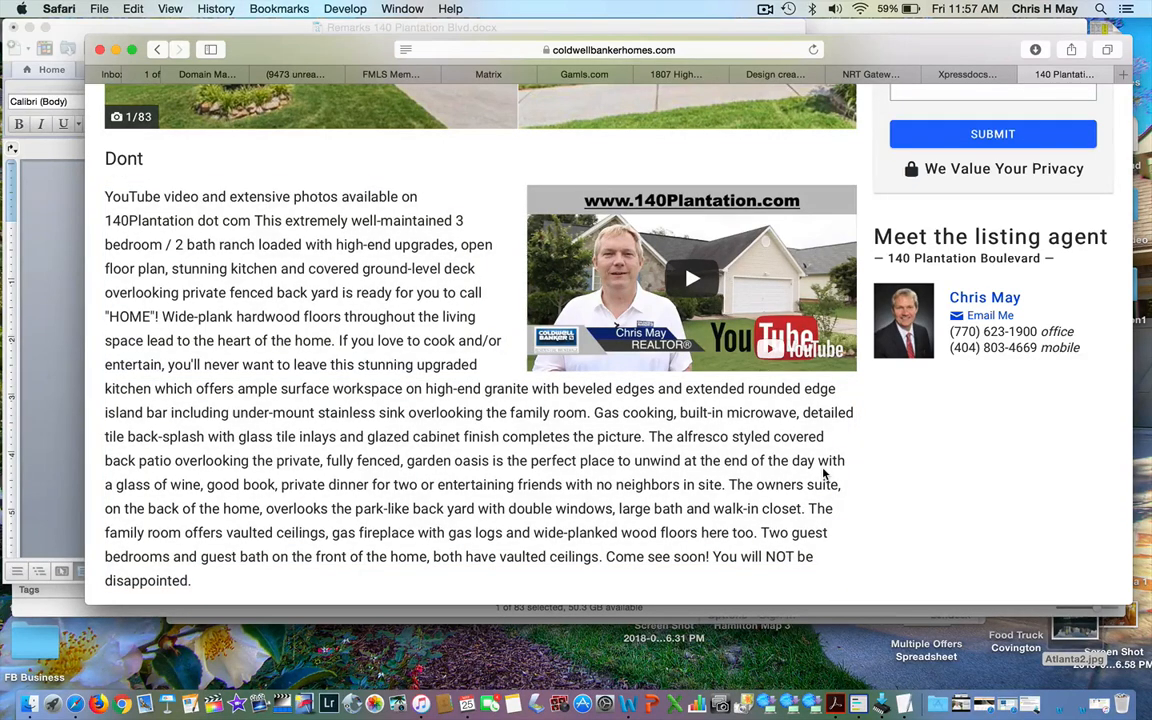